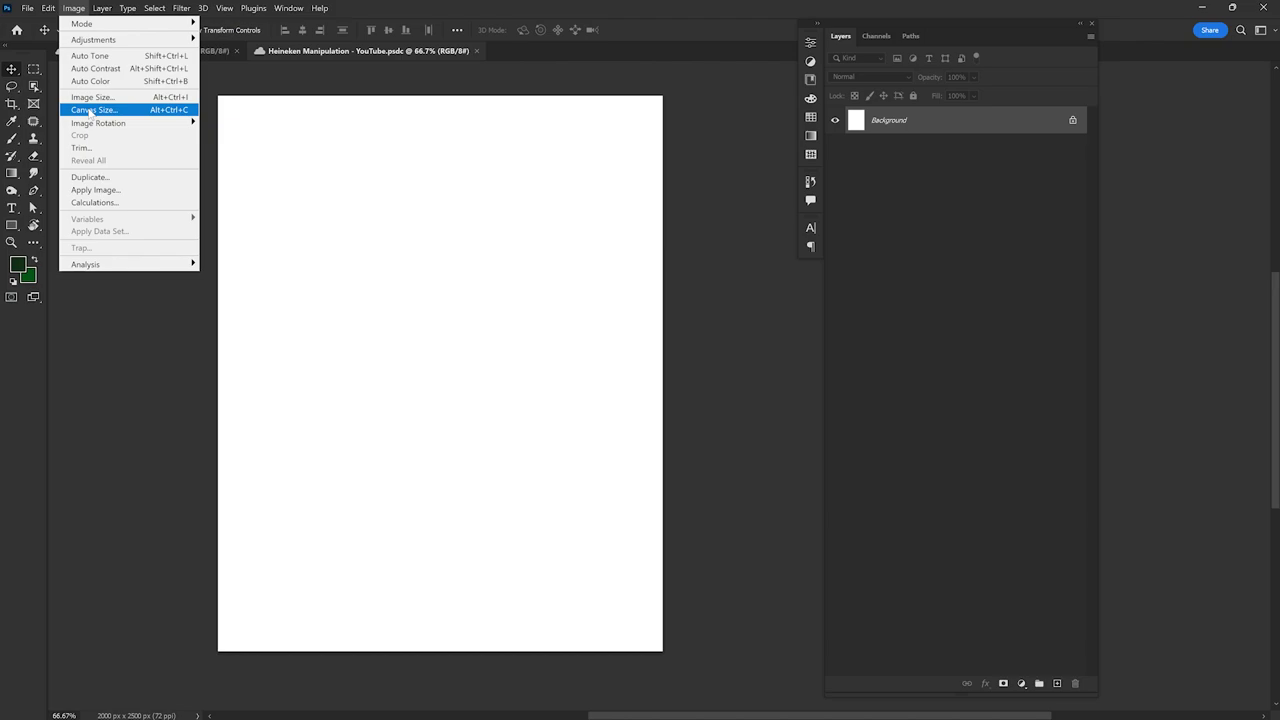
# Step: Leave the canvas size unchanged and check the finished Heineken Can reference document
pyautogui.click(91, 111)
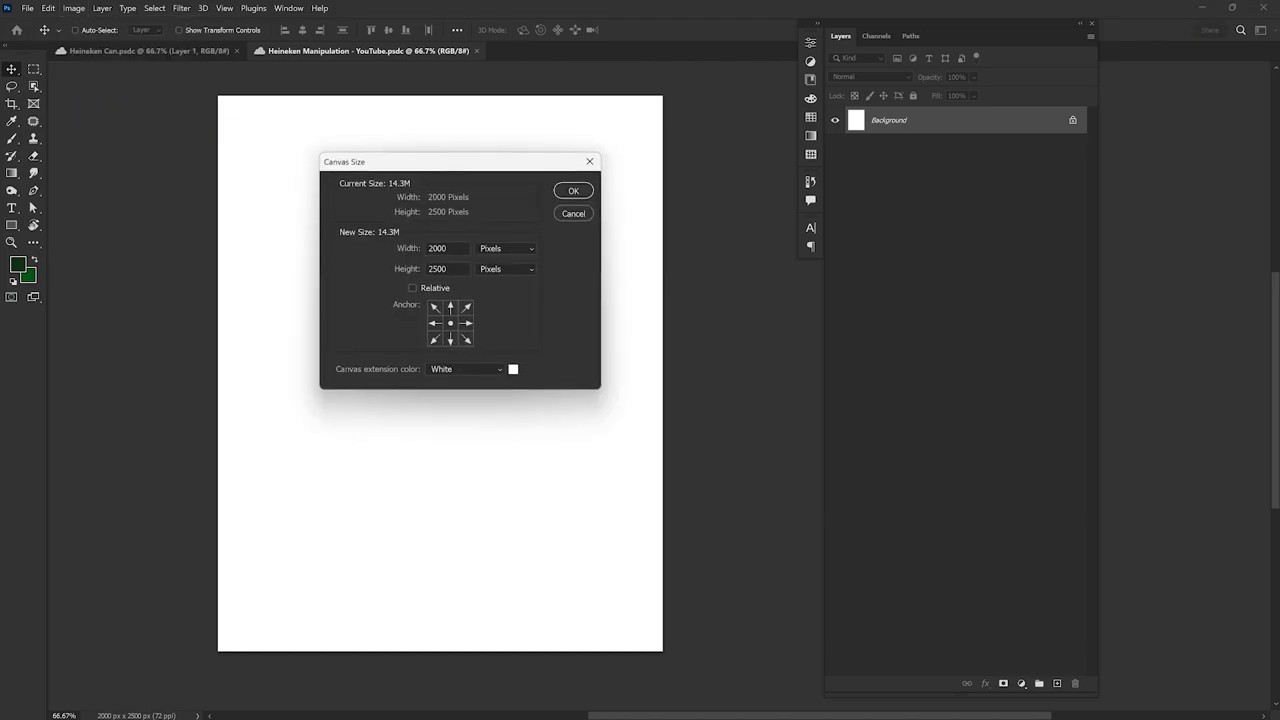
pyautogui.click(571, 193)
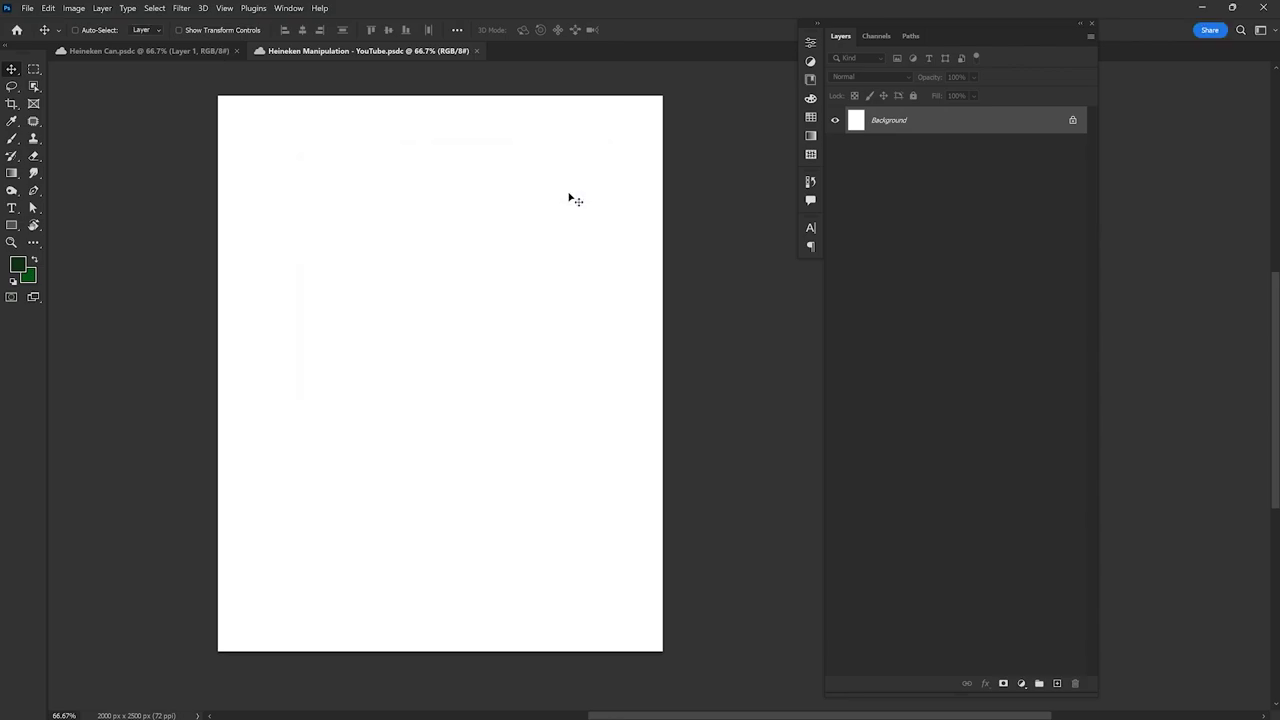
pyautogui.hotkey('ctrl', 'Tab')
pyautogui.scroll(-1, 935, 260)
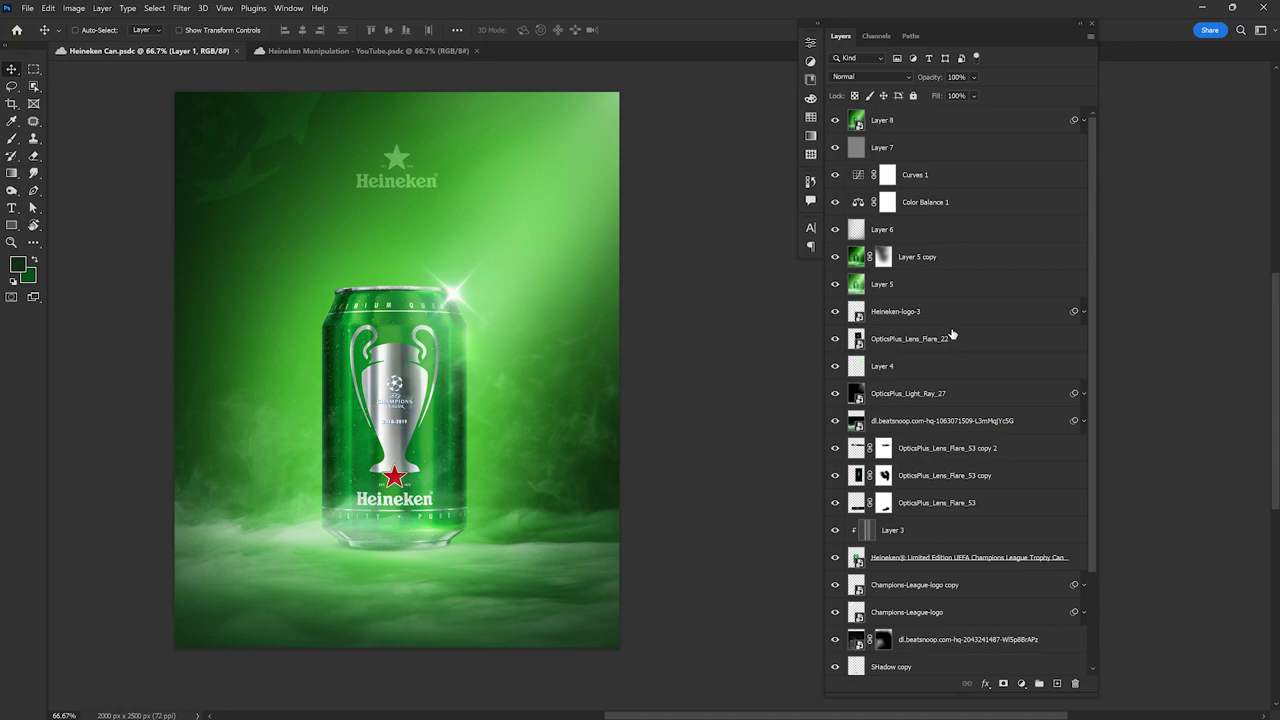
pyautogui.hotkey('ctrl', 'Tab')
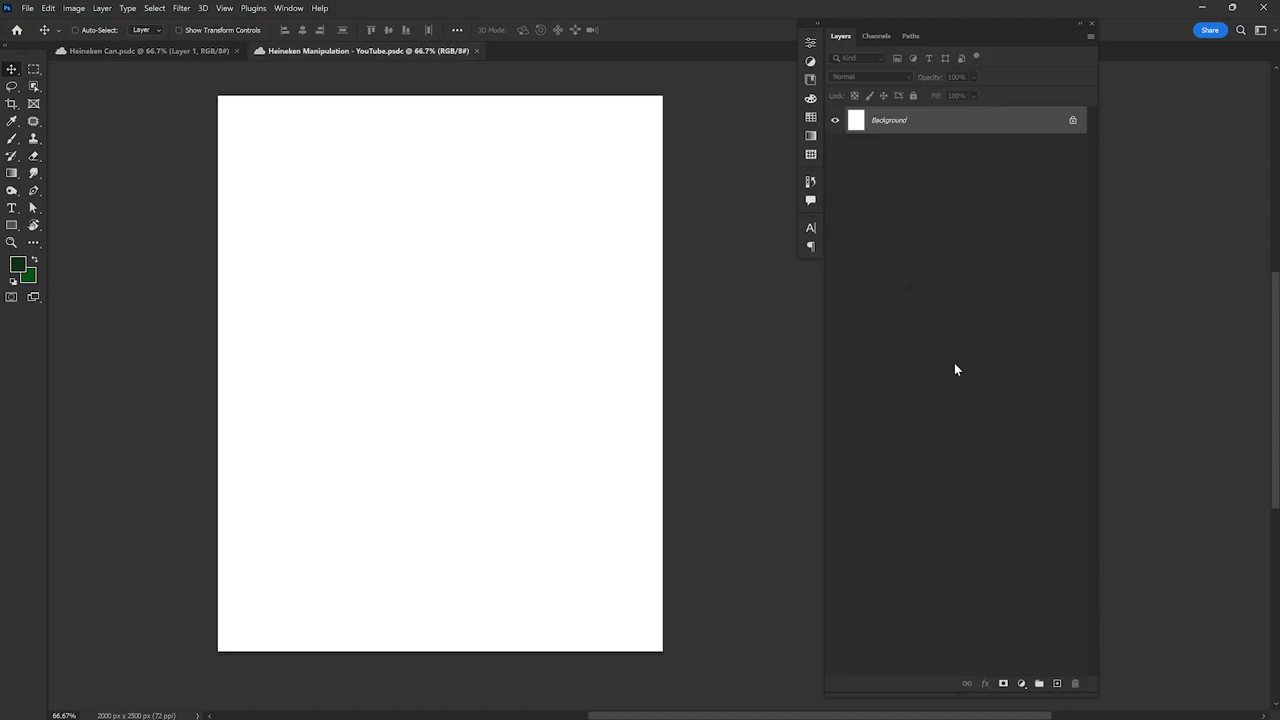
# Step: Add a new layer and fill it with dark green #0f2c15
pyautogui.click(1057, 684)
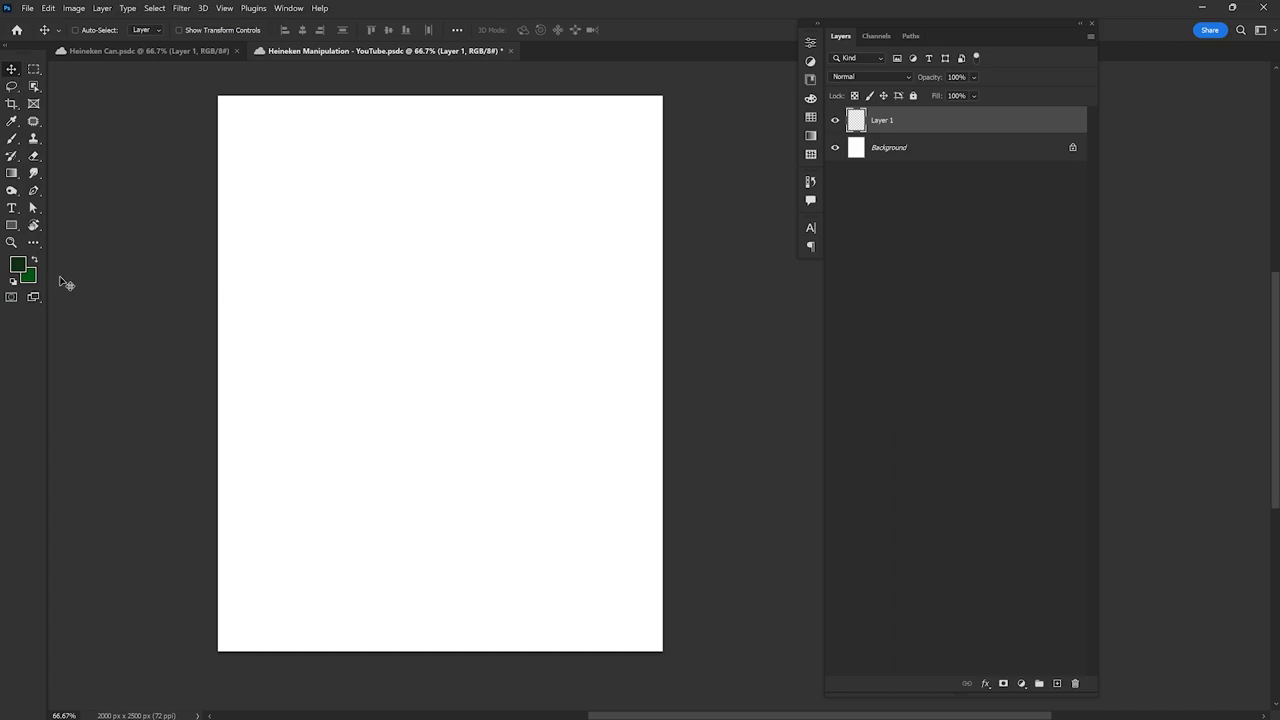
pyautogui.click(18, 264)
pyautogui.moveTo(784, 231); pyautogui.dragTo(522, 144)
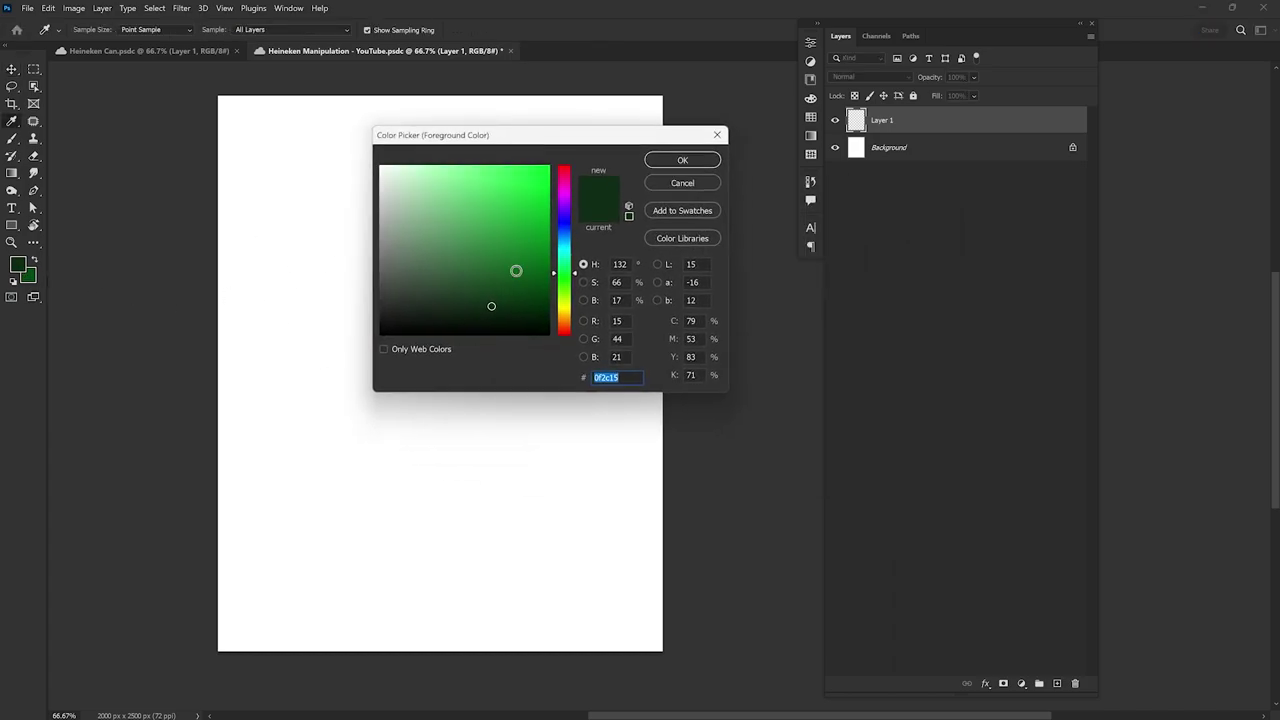
pyautogui.click(698, 160)
pyautogui.hotkey('alt', 'BackSpace')
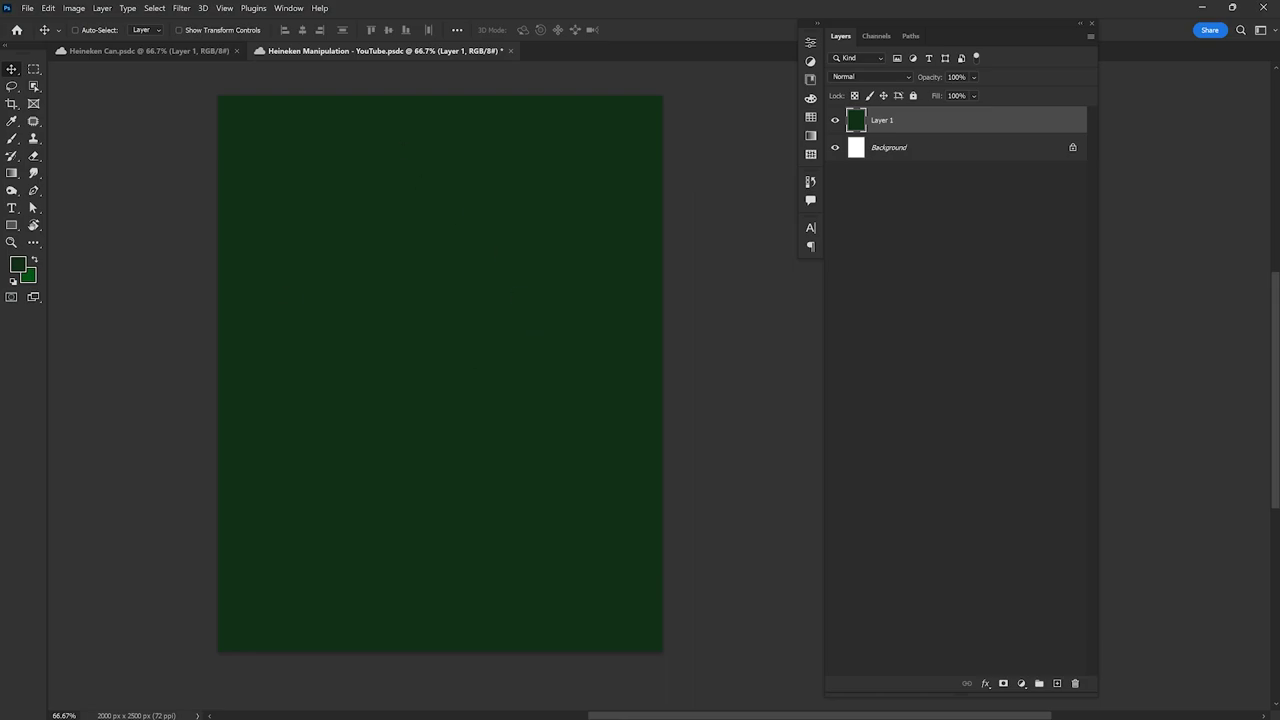
# Step: Place the Heineken can at about 36% and centre it horizontally on the canvas
pyautogui.moveTo(23, 160); pyautogui.dragTo(522, 426)
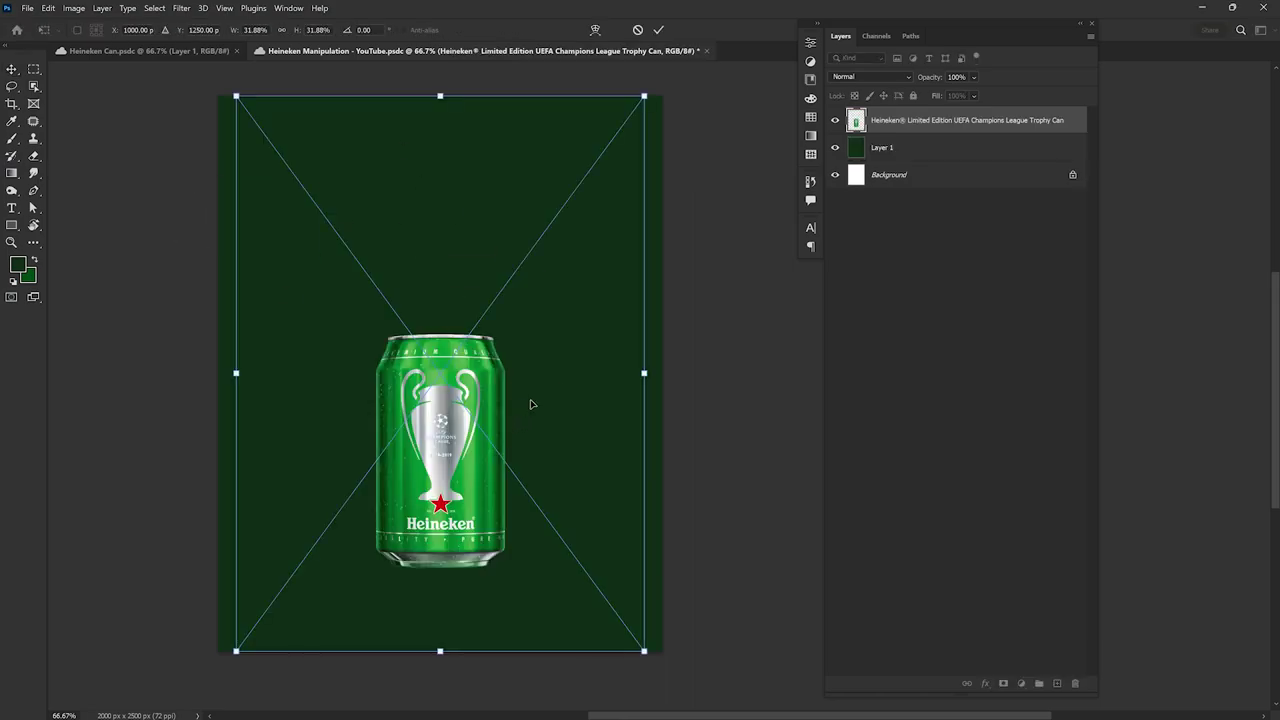
pyautogui.moveTo(644, 375); pyautogui.dragTo(678, 306)
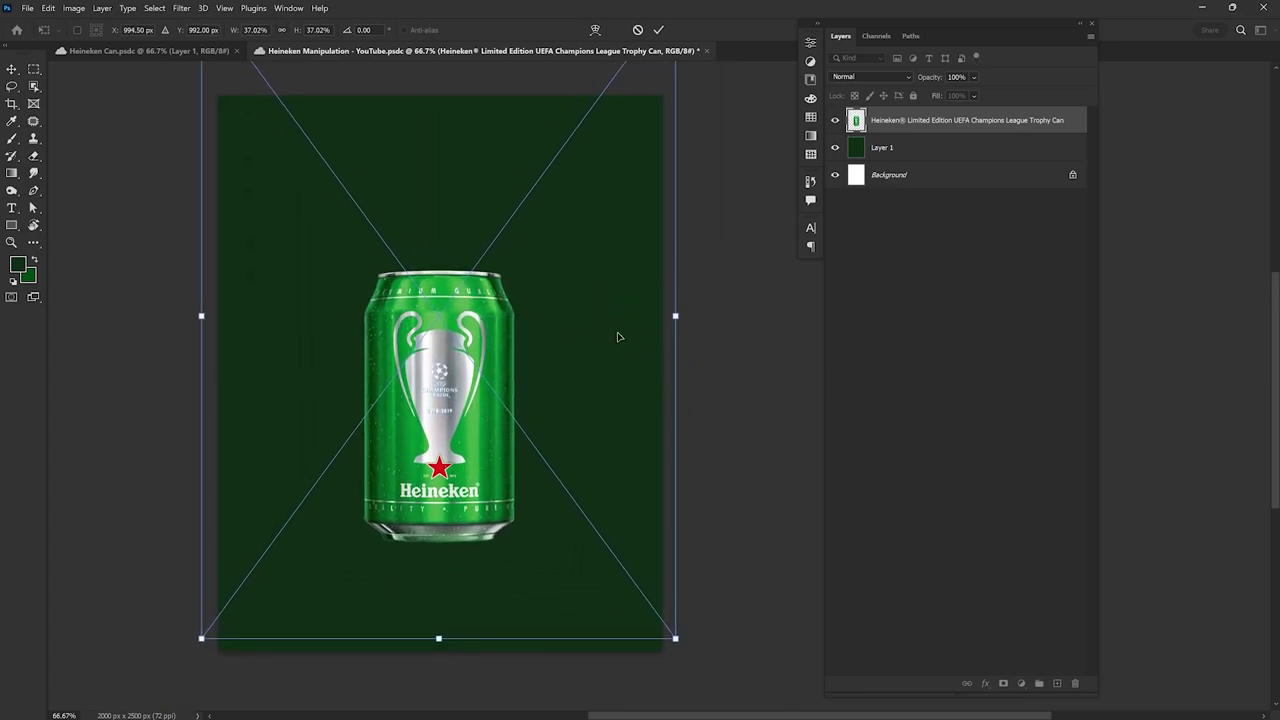
pyautogui.moveTo(599, 325); pyautogui.dragTo(599, 355)
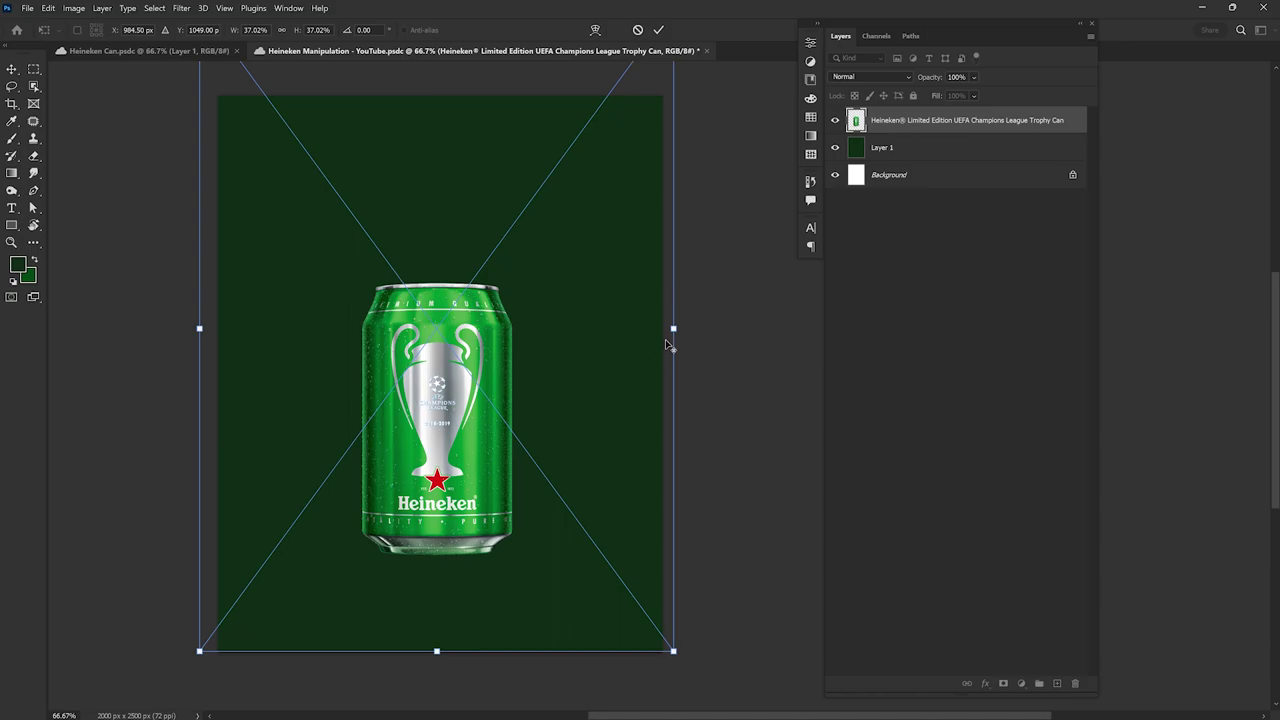
pyautogui.moveTo(671, 331); pyautogui.dragTo(666, 332)
pyautogui.moveTo(578, 334); pyautogui.dragTo(584, 342)
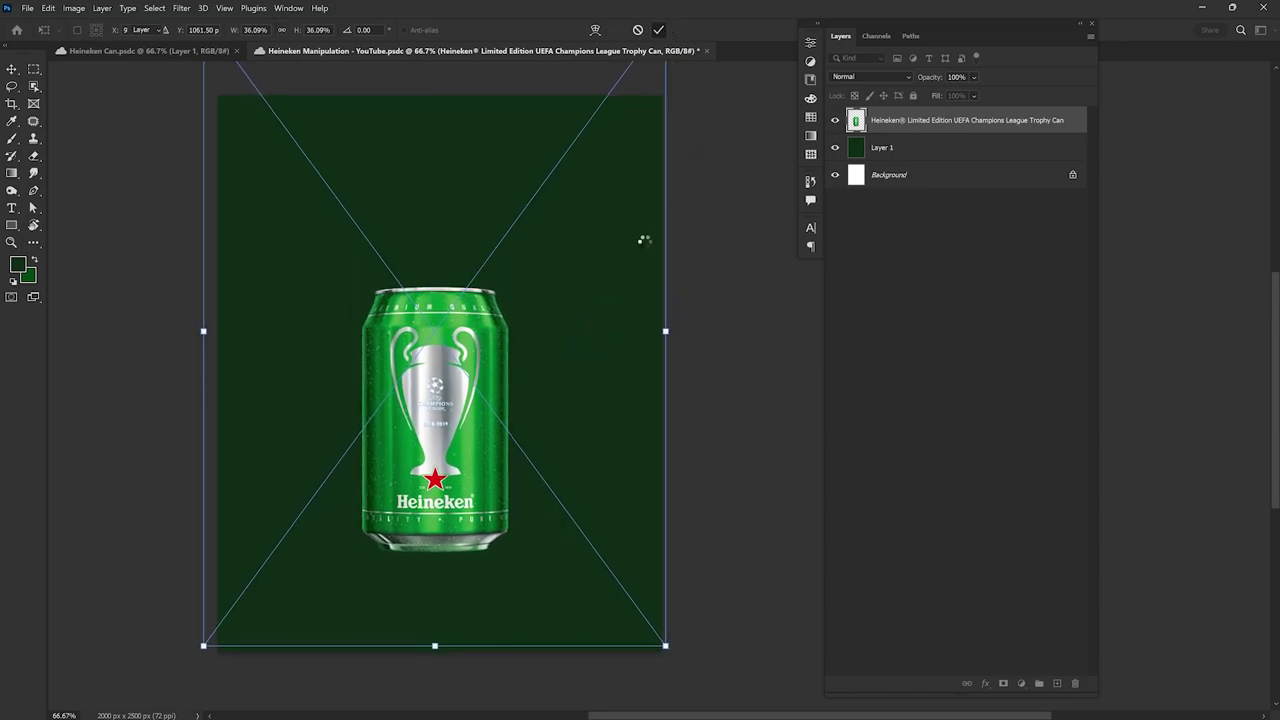
pyautogui.press('Return')
pyautogui.hotkey('ctrl', 'a')
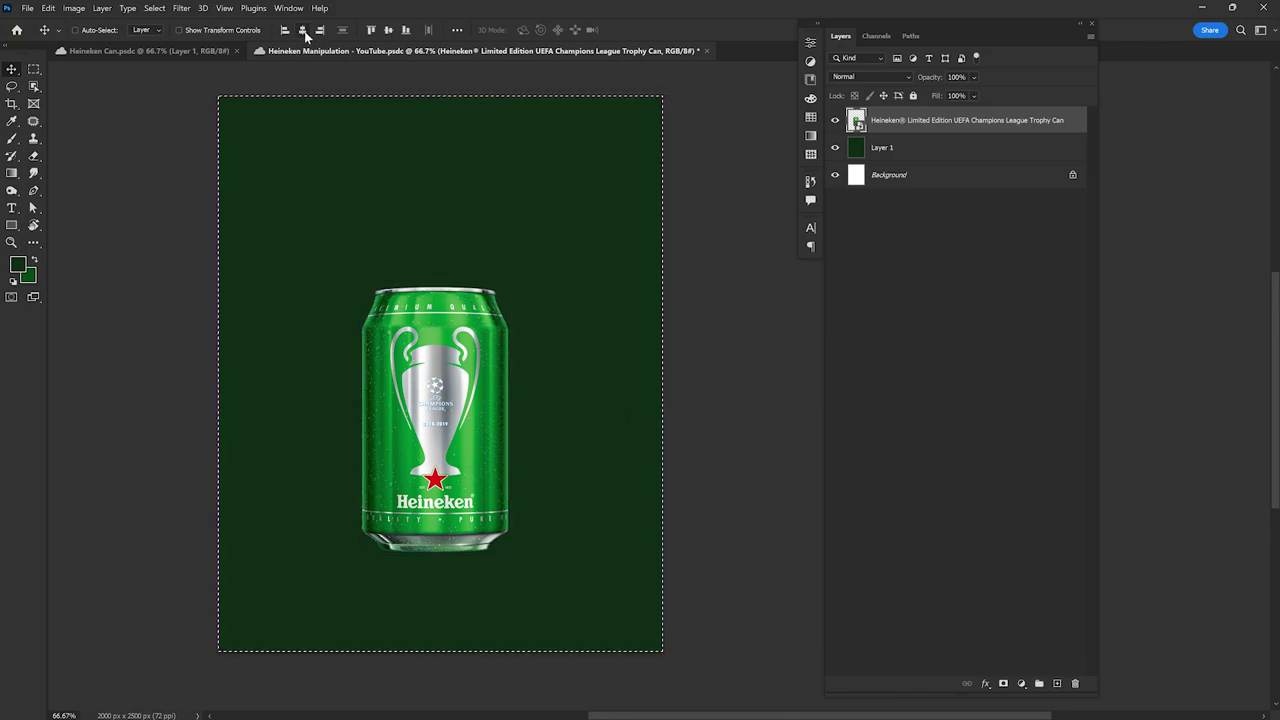
pyautogui.click(303, 31)
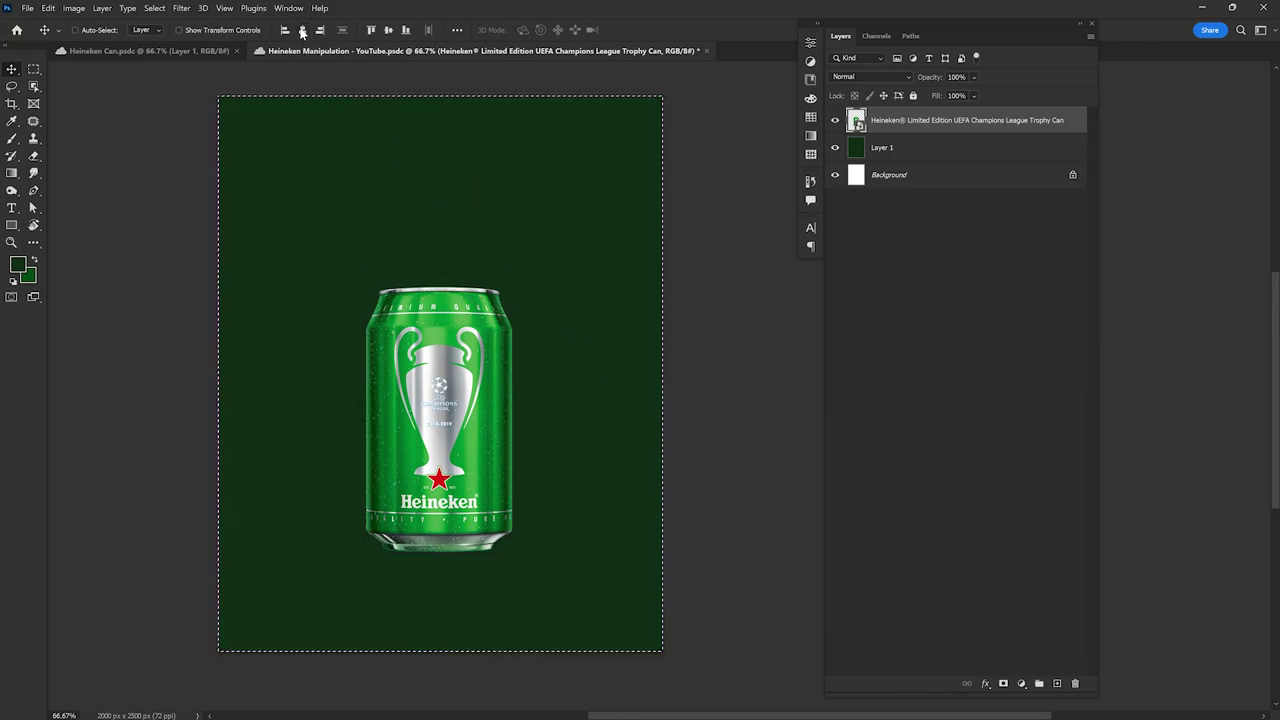
pyautogui.hotkey('ctrl', 'd')
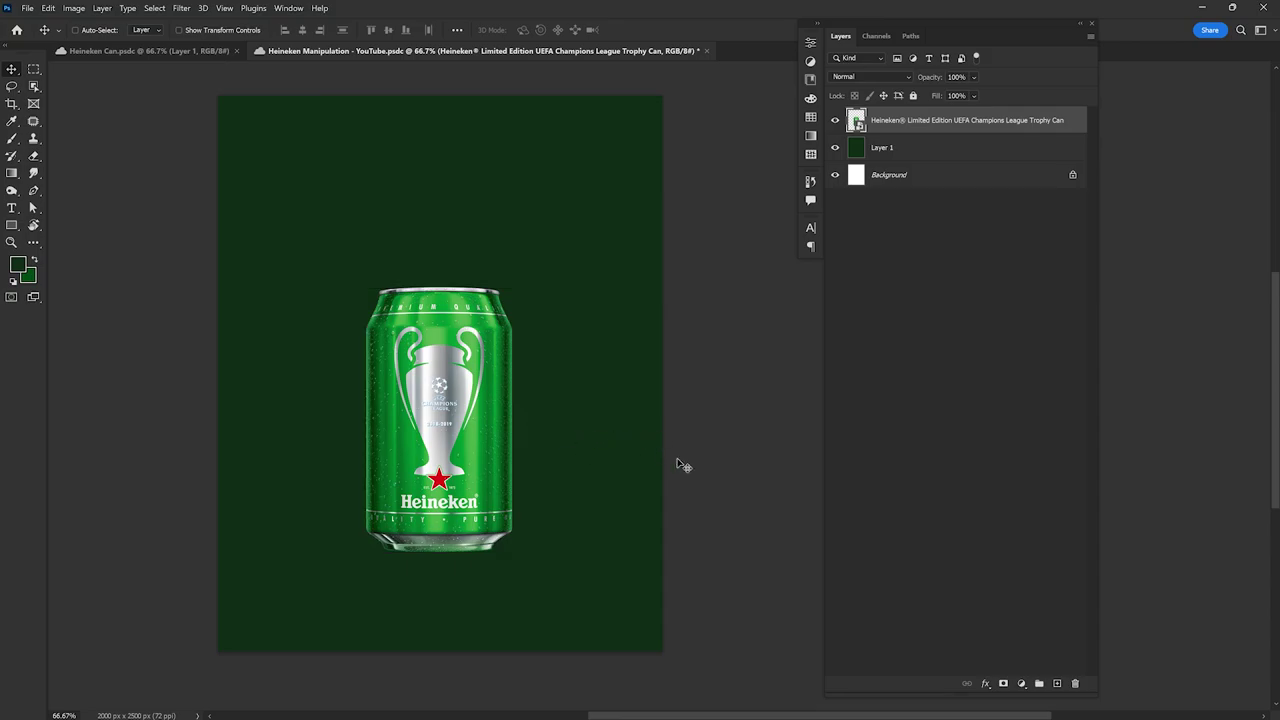
# Step: Draw a rectangular selection over the lower part of the canvas for the floor
pyautogui.scroll(5, 477, 558)
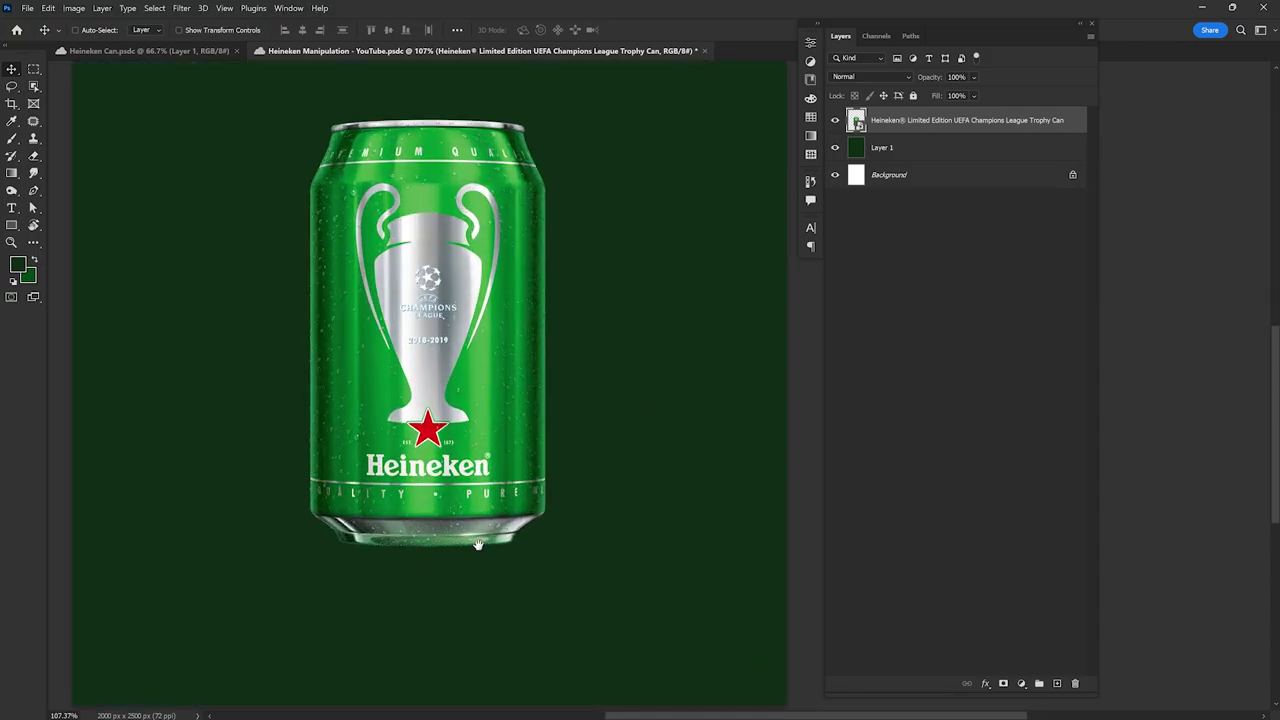
pyautogui.moveTo(471, 543); pyautogui.dragTo(468, 425)
pyautogui.scroll(-2, 468, 425)
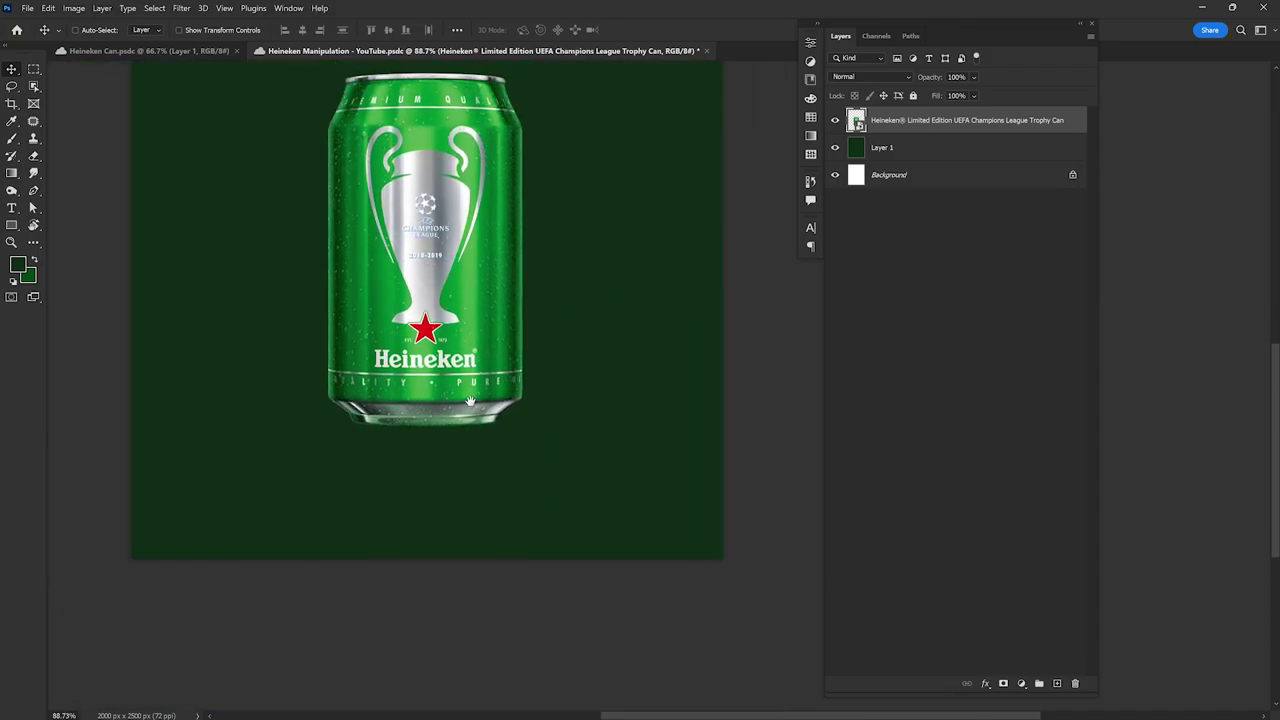
pyautogui.click(33, 70)
pyautogui.moveTo(126, 371); pyautogui.dragTo(742, 610)
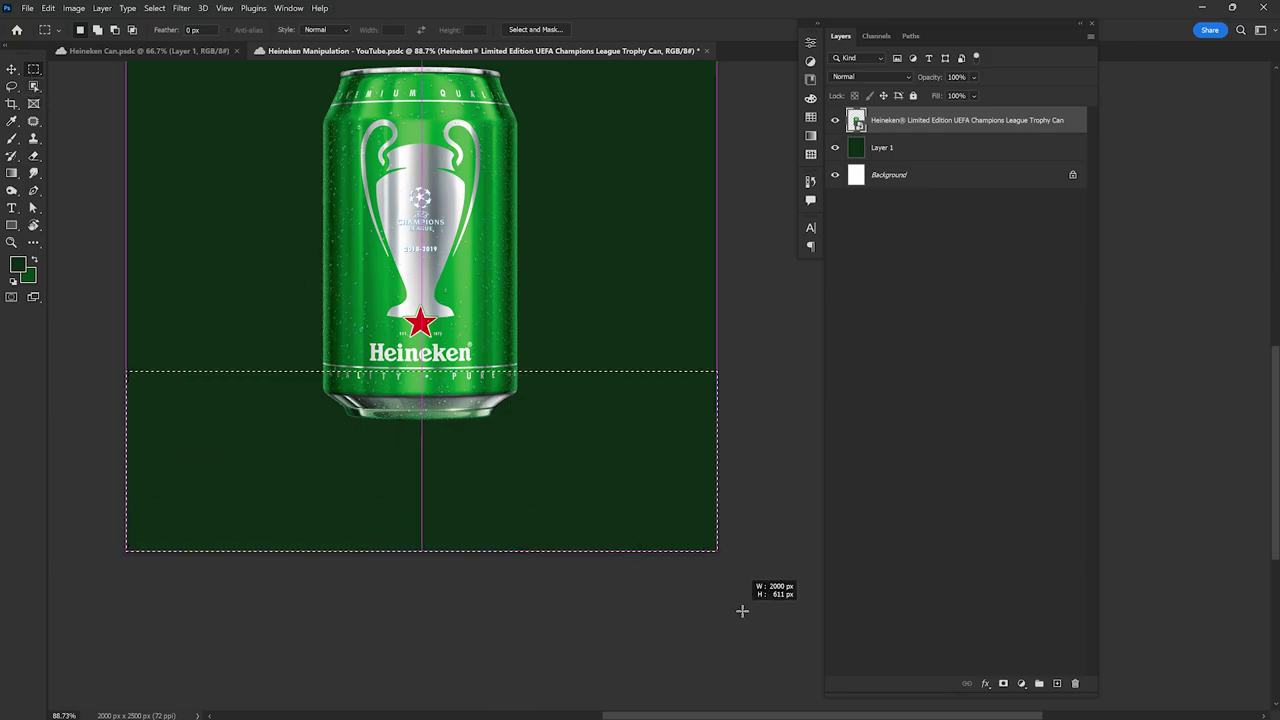
# Step: Add an empty Floor layer above the green layer and rename Layer 1 to BG
pyautogui.scroll(1, 743, 608)
pyautogui.hotkey('alt', '[')
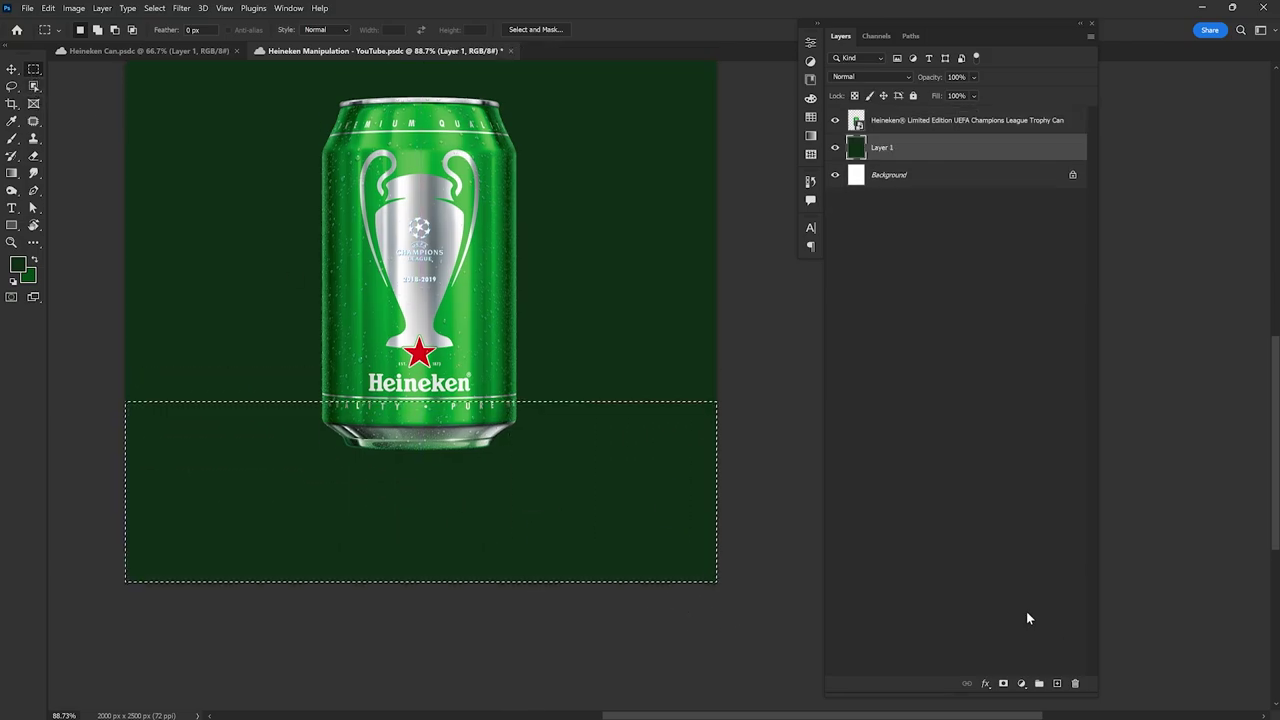
pyautogui.click(1056, 683)
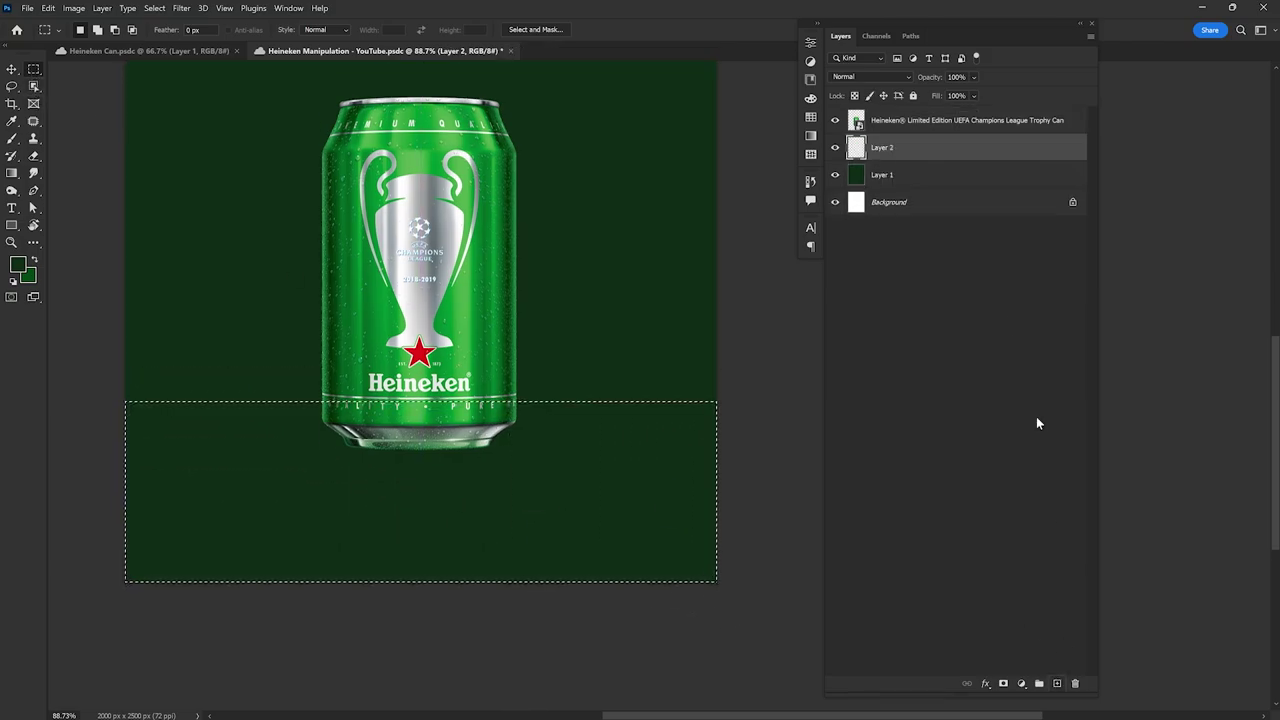
pyautogui.doubleClick(891, 148)
pyautogui.doubleClick(884, 148)
pyautogui.write('Floor')
pyautogui.press('Return')
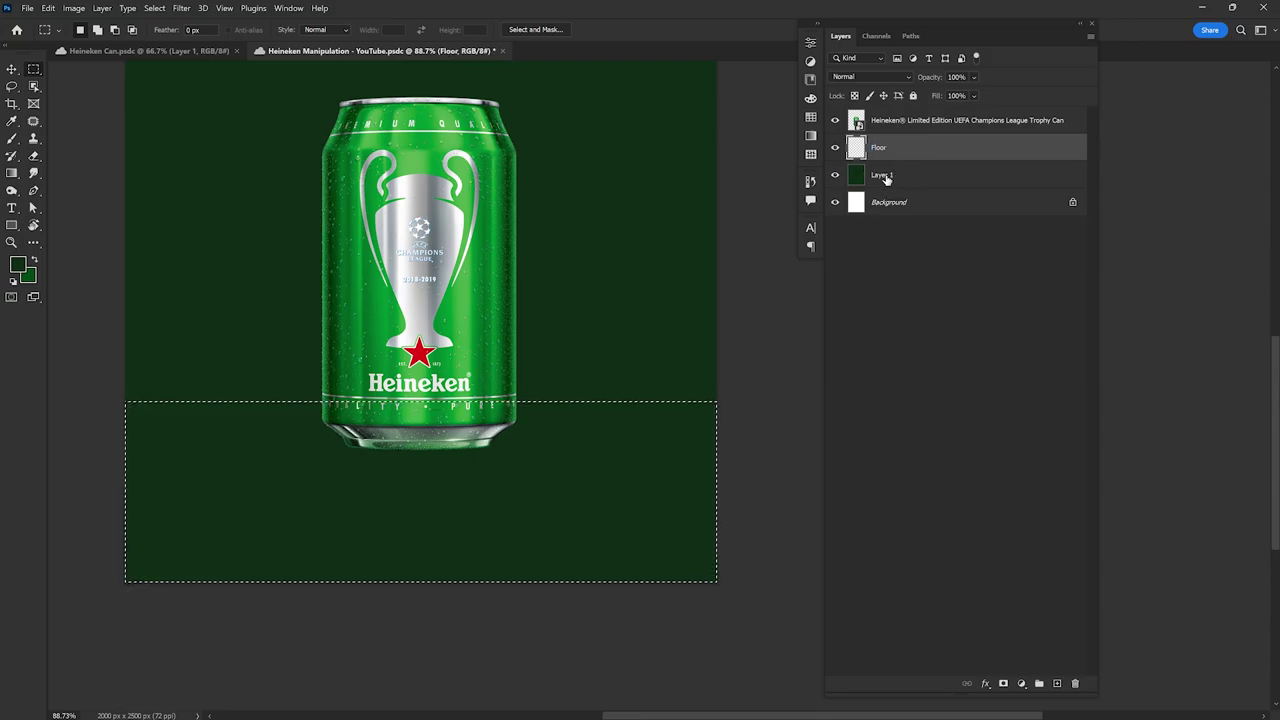
pyautogui.doubleClick(884, 176)
pyautogui.write('G')
pyautogui.click(908, 150)
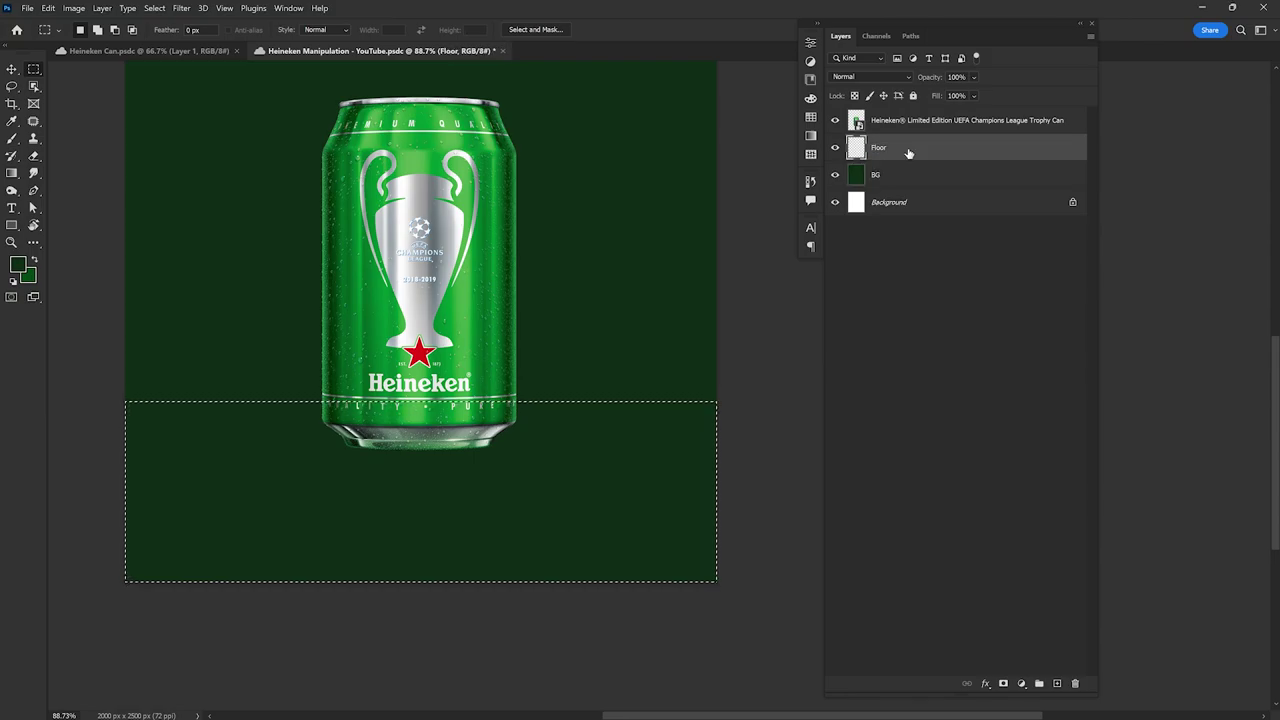
pyautogui.click(14, 174)
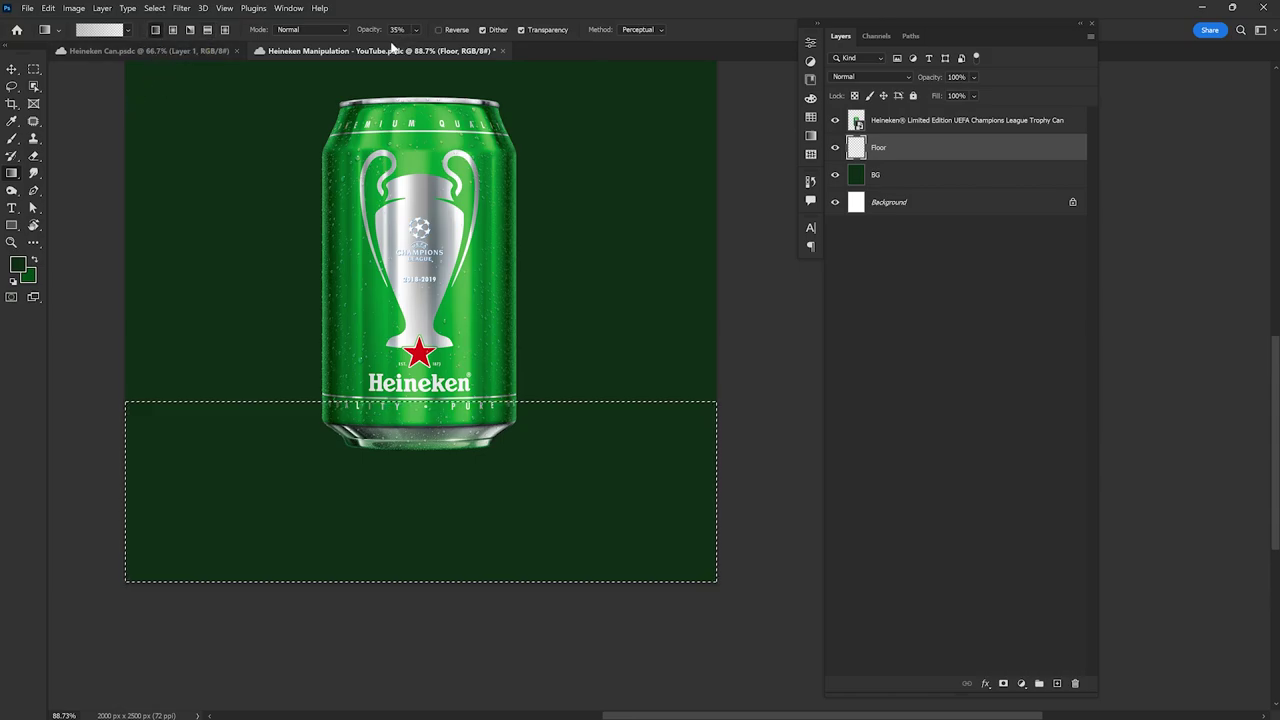
# Step: Fill the floor selection with a vertical light-green Foreground to Transparent gradient, then deselect
pyautogui.click(100, 30)
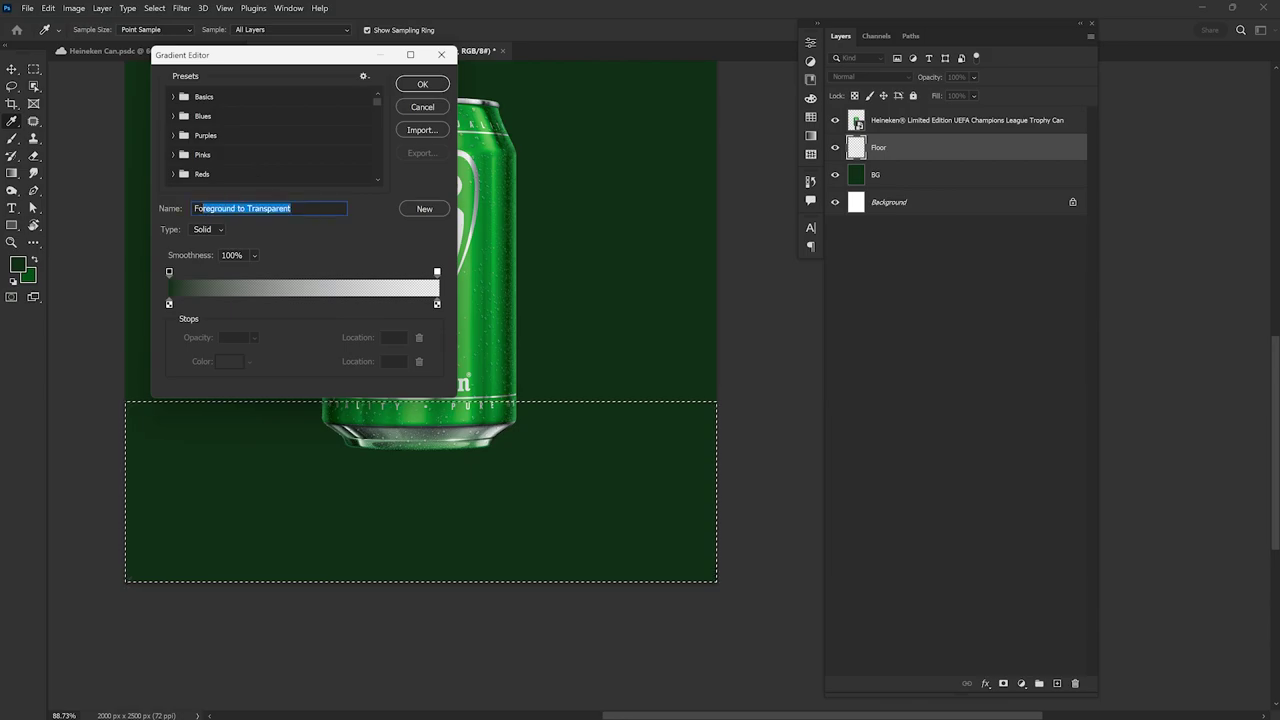
pyautogui.click(174, 97)
pyautogui.click(174, 97)
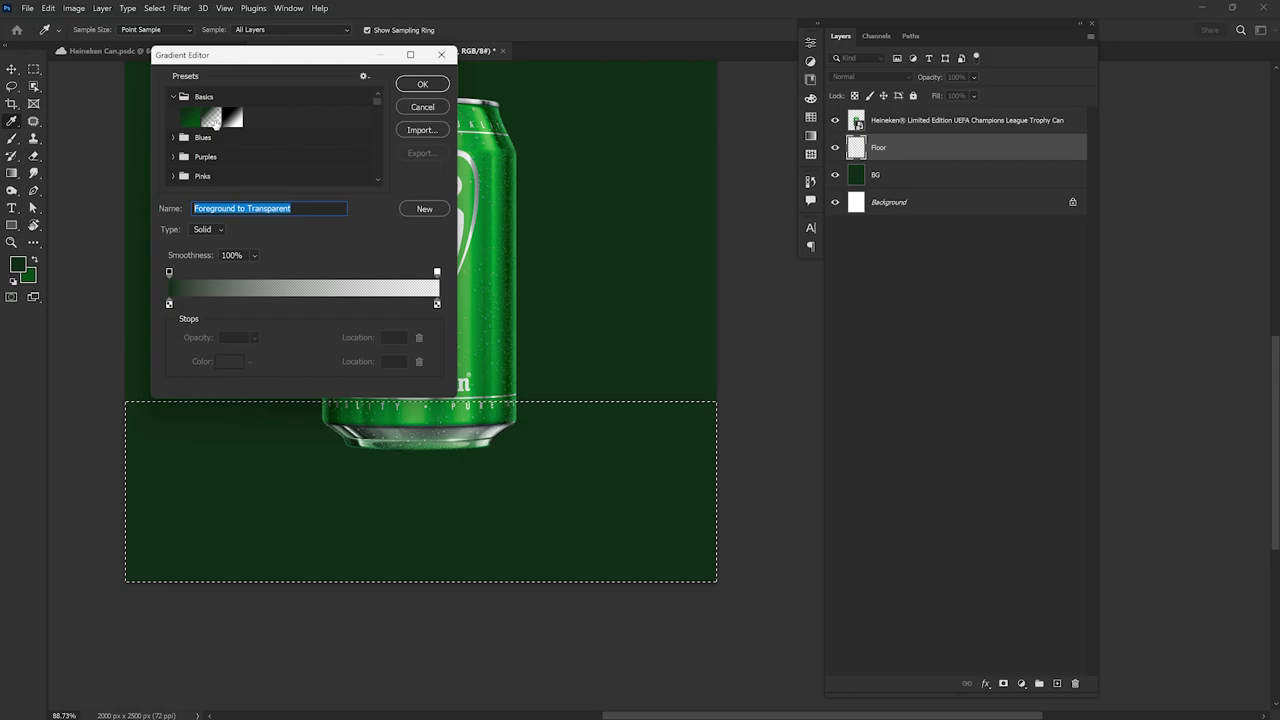
pyautogui.click(212, 118)
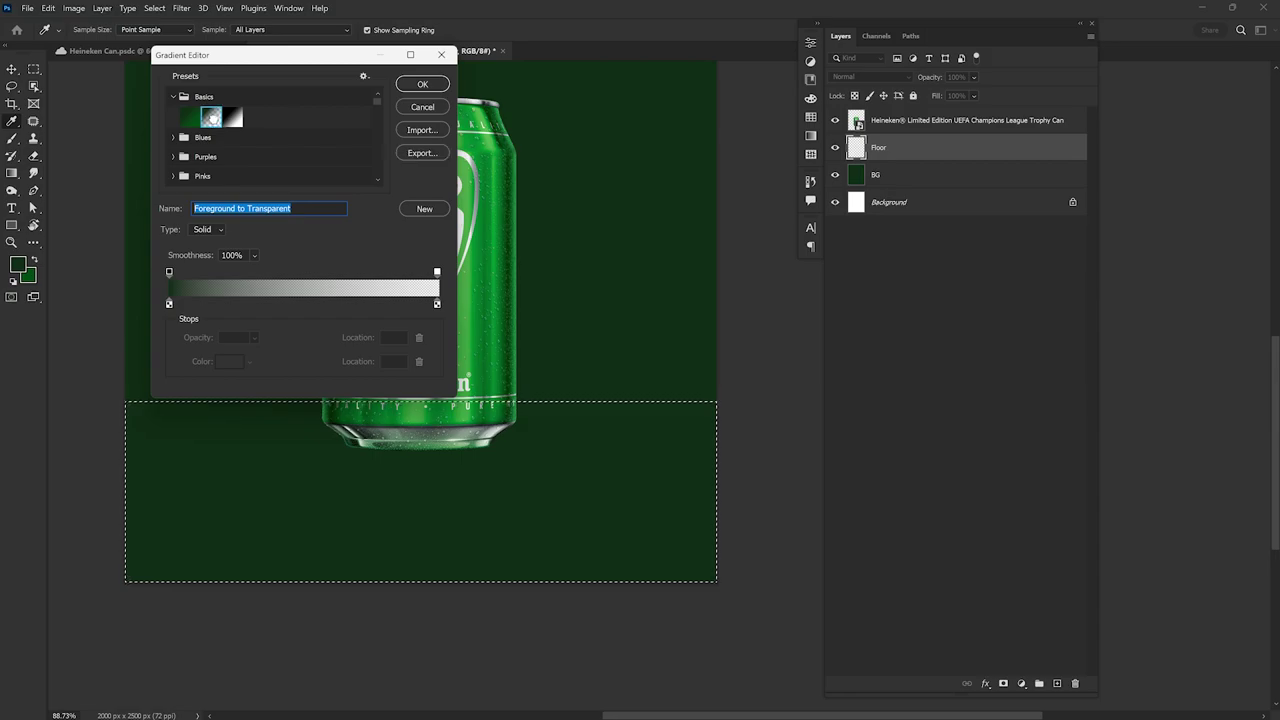
pyautogui.click(424, 86)
pyautogui.keyDown('alt'); pyautogui.click(431, 158); pyautogui.keyUp('alt')
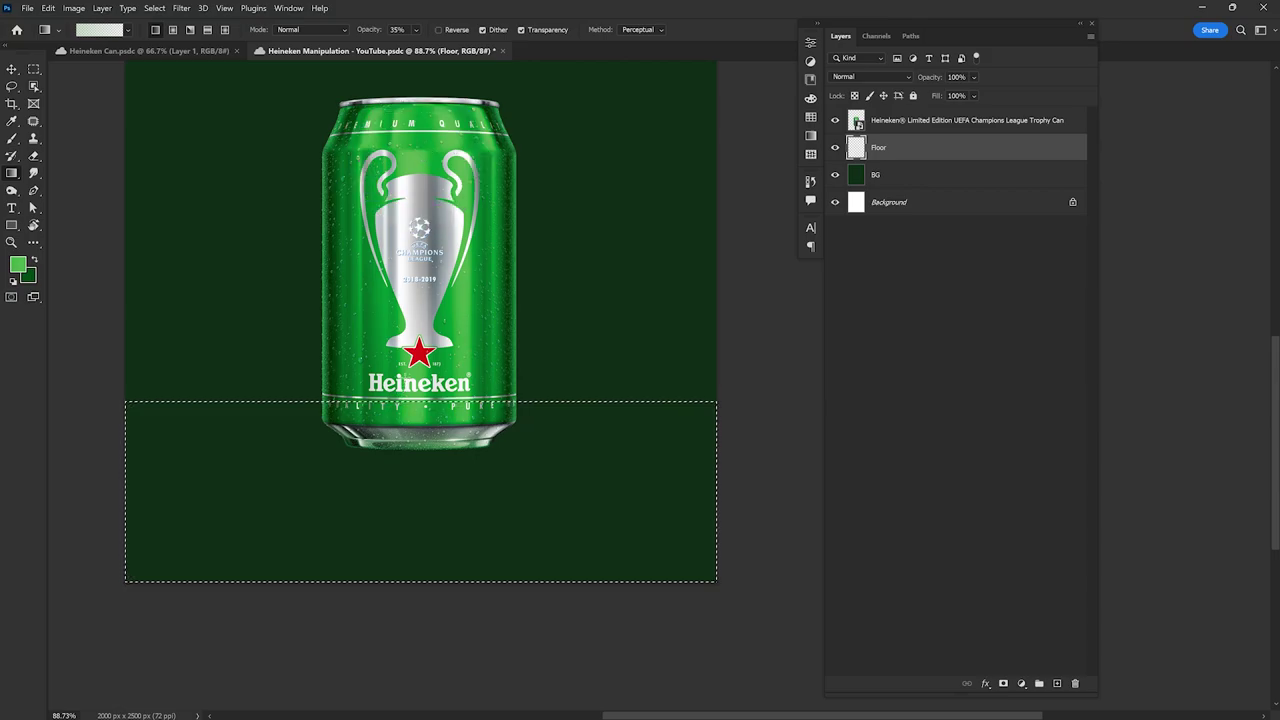
pyautogui.moveTo(431, 372); pyautogui.dragTo(431, 618)
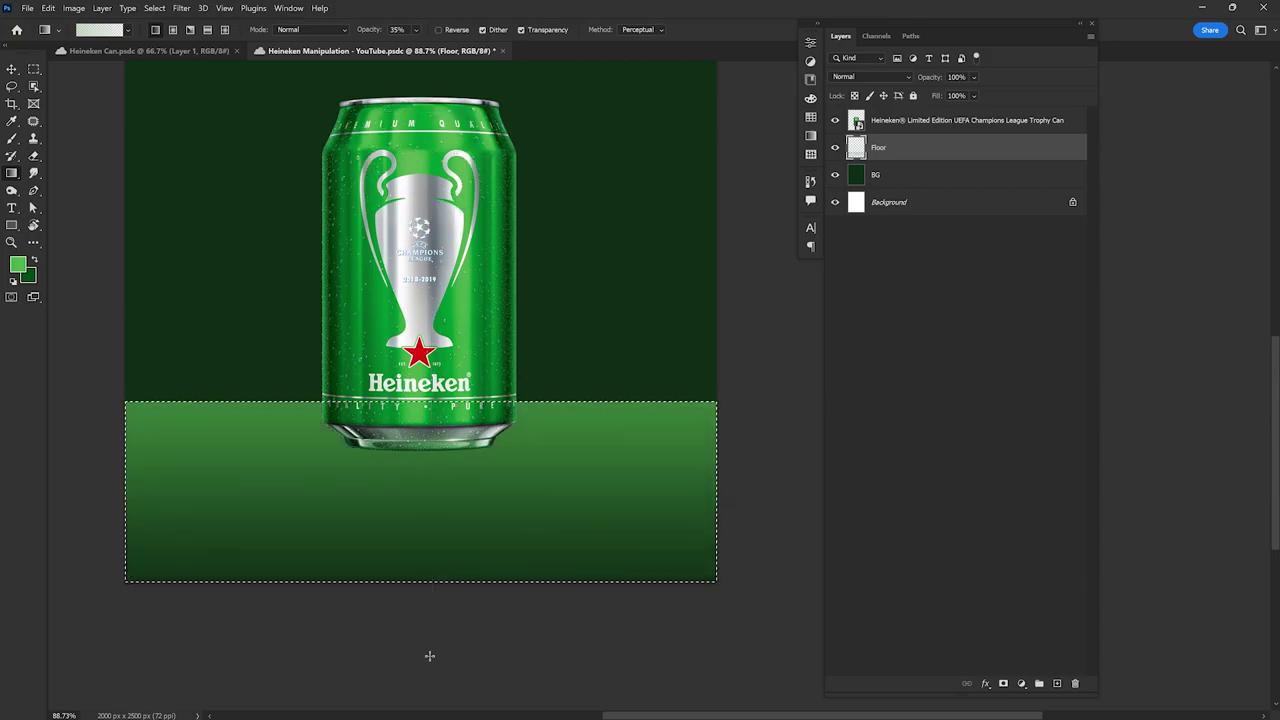
pyautogui.moveTo(452, 466); pyautogui.dragTo(446, 660)
pyautogui.scroll(-1, 527, 389)
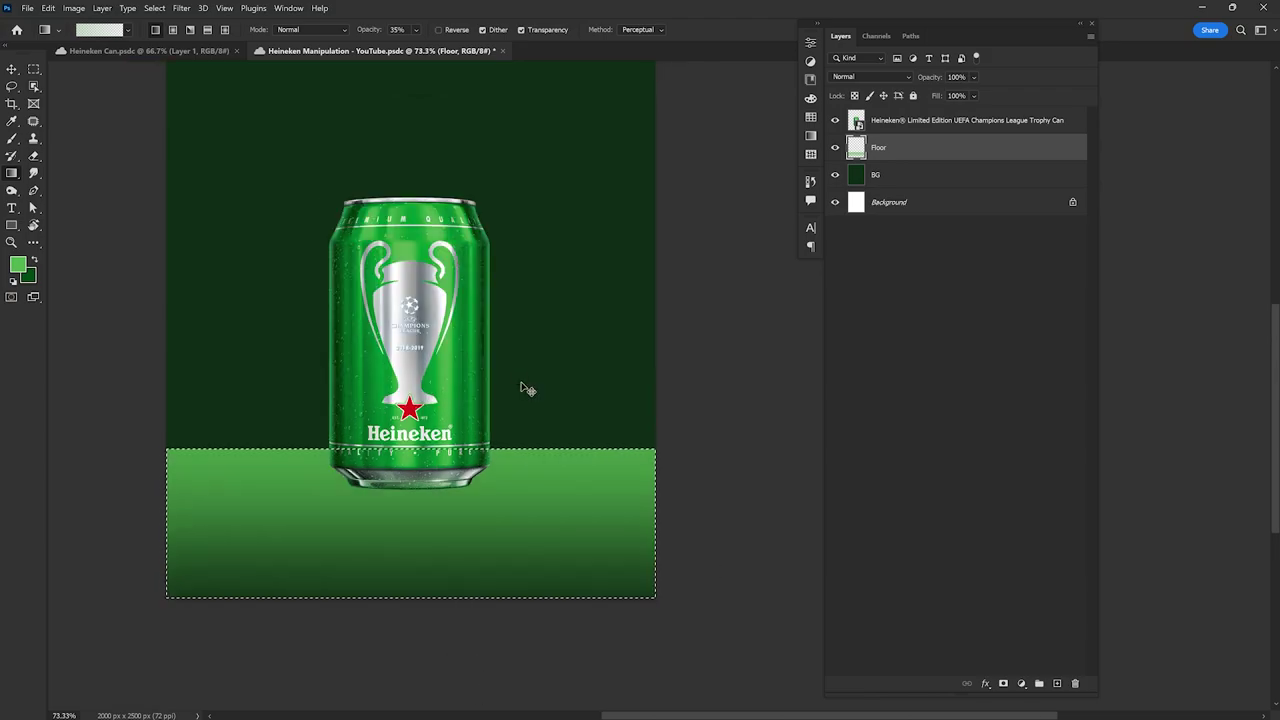
pyautogui.hotkey('ctrl', 'd')
# Step: Soften the floor with a 32-pixel Gaussian Blur and add a layer mask to Floor
pyautogui.scroll(-1, 525, 385)
pyautogui.scroll(1, 509, 380)
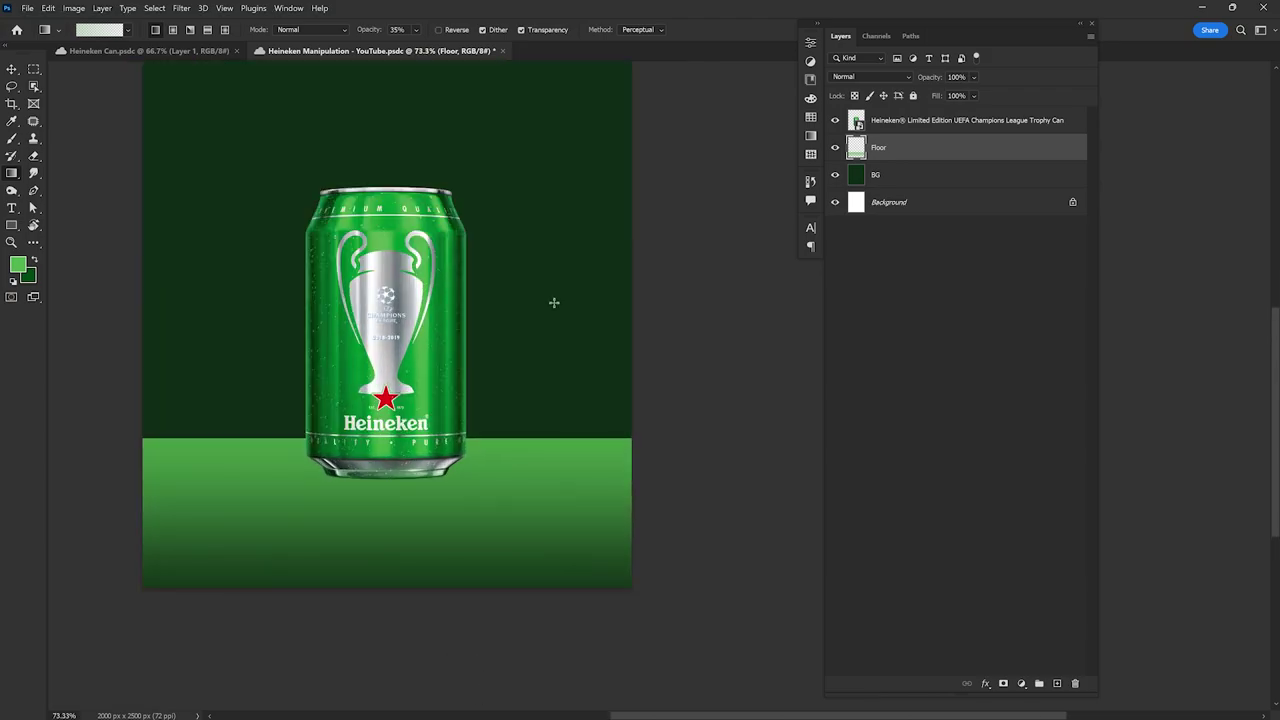
pyautogui.click(183, 8)
pyautogui.moveTo(254, 164)
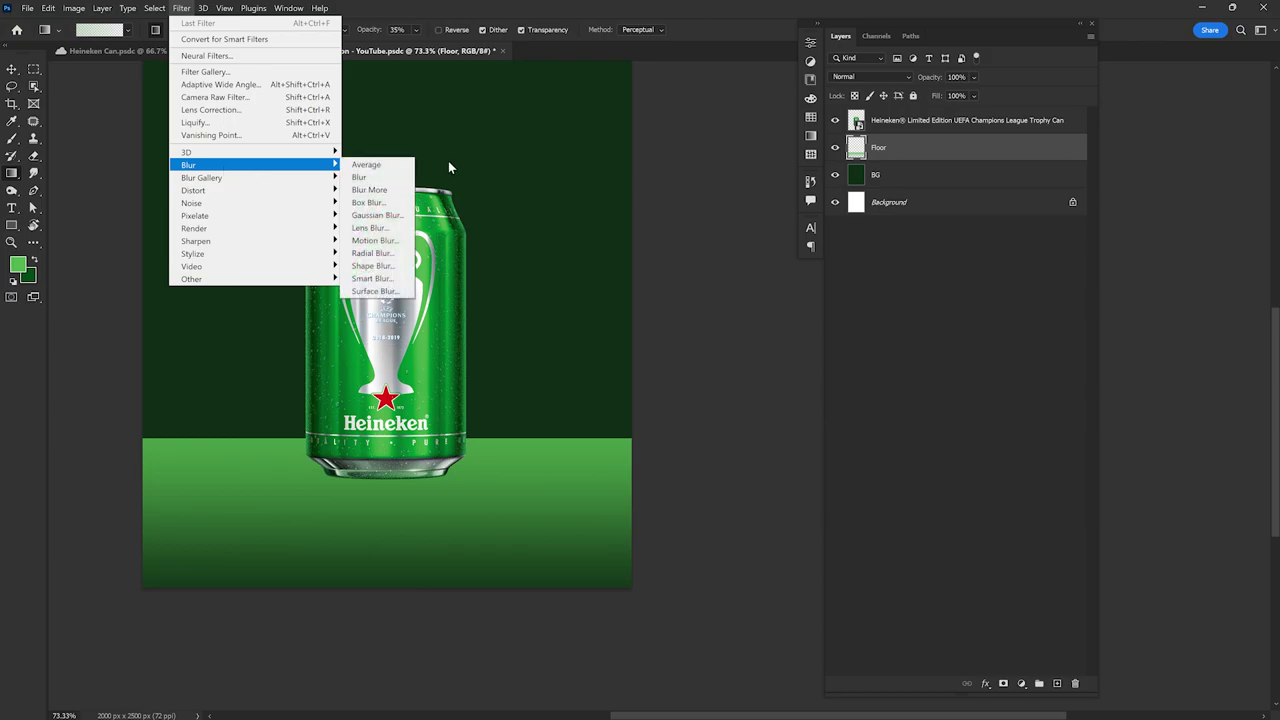
pyautogui.click(375, 215)
pyautogui.write('3')
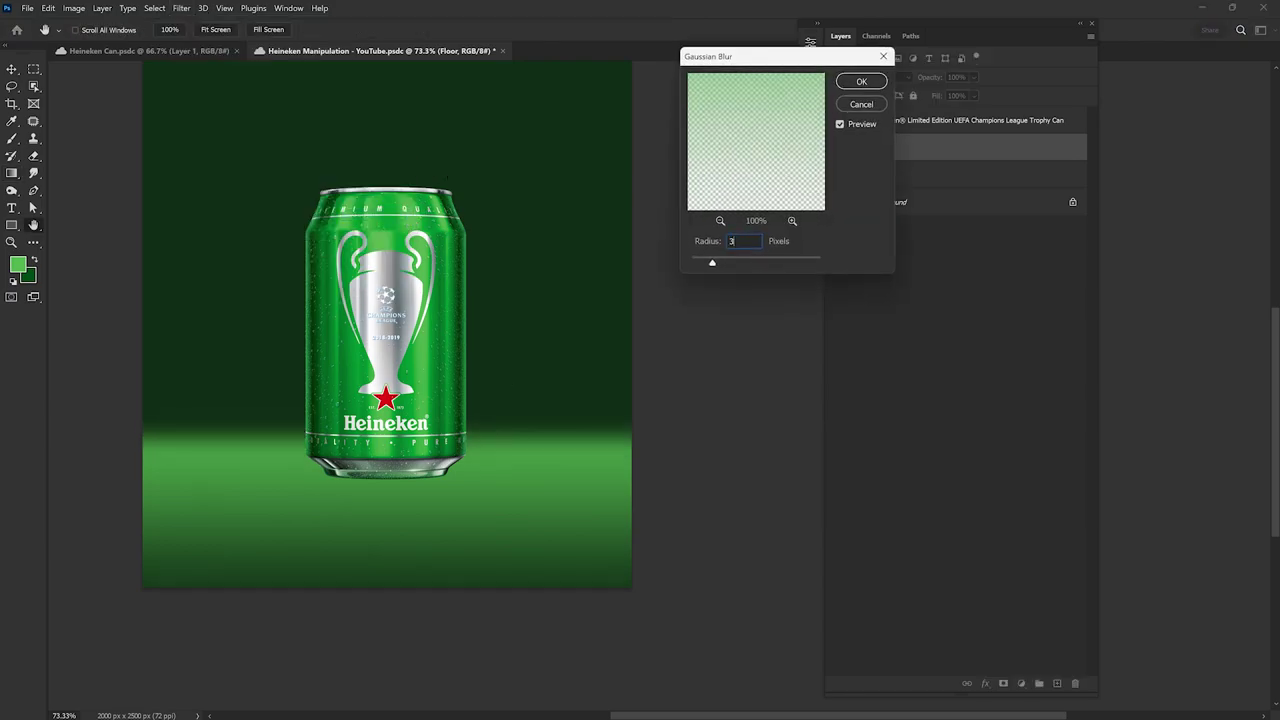
pyautogui.write('2')
pyautogui.click(860, 82)
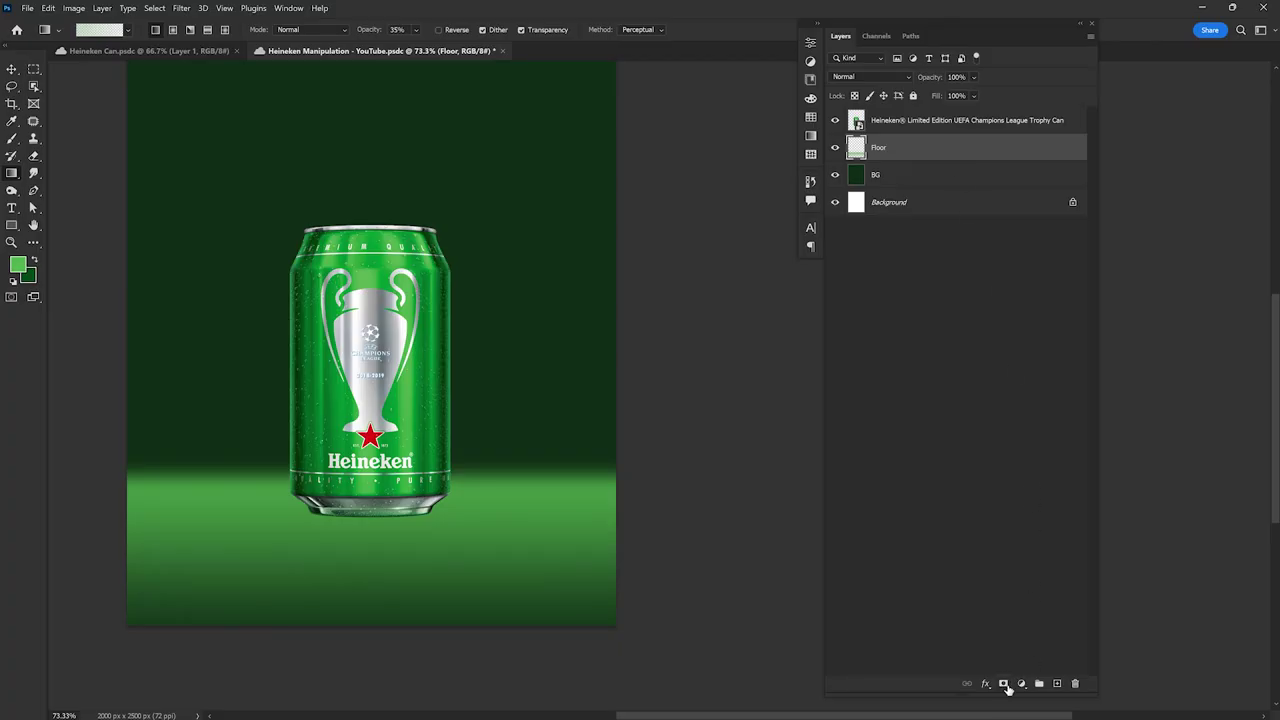
pyautogui.click(1003, 683)
# Step: Set up a black radial gradient to fade the Floor mask's edges around the can
pyautogui.moveTo(528, 451); pyautogui.dragTo(551, 407)
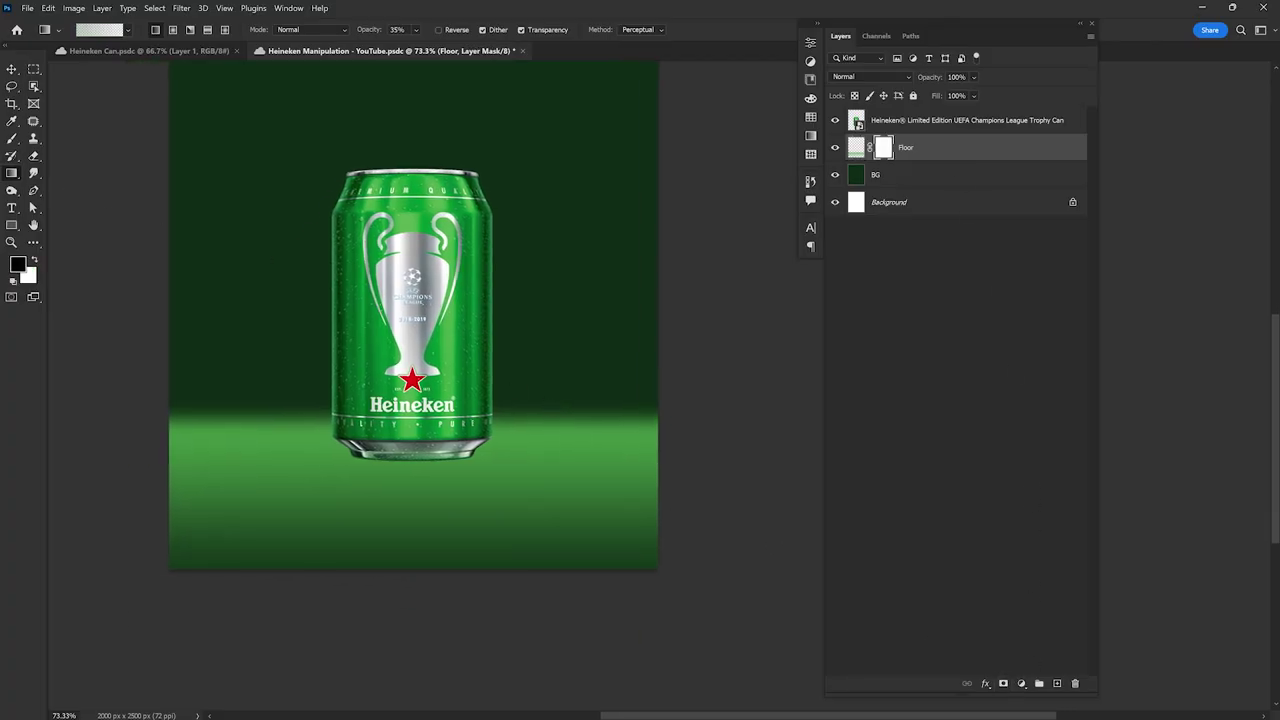
pyautogui.click(173, 30)
pyautogui.click(17, 264)
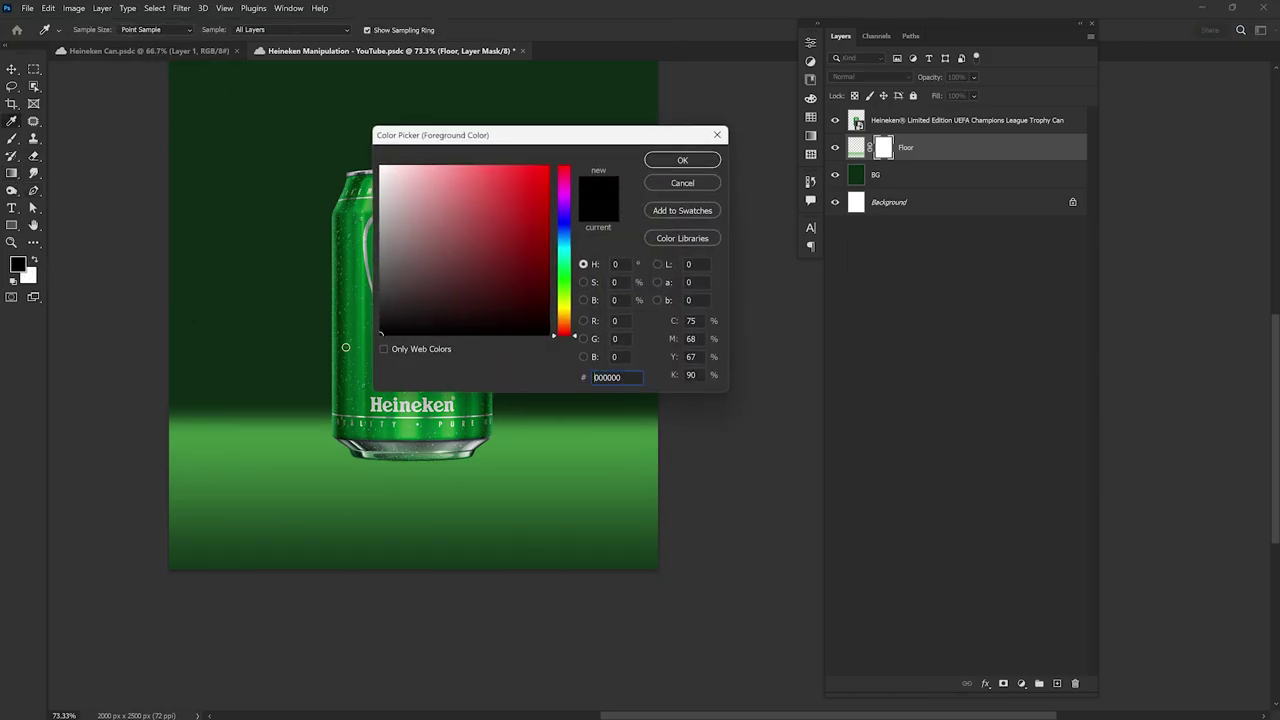
pyautogui.click(682, 160)
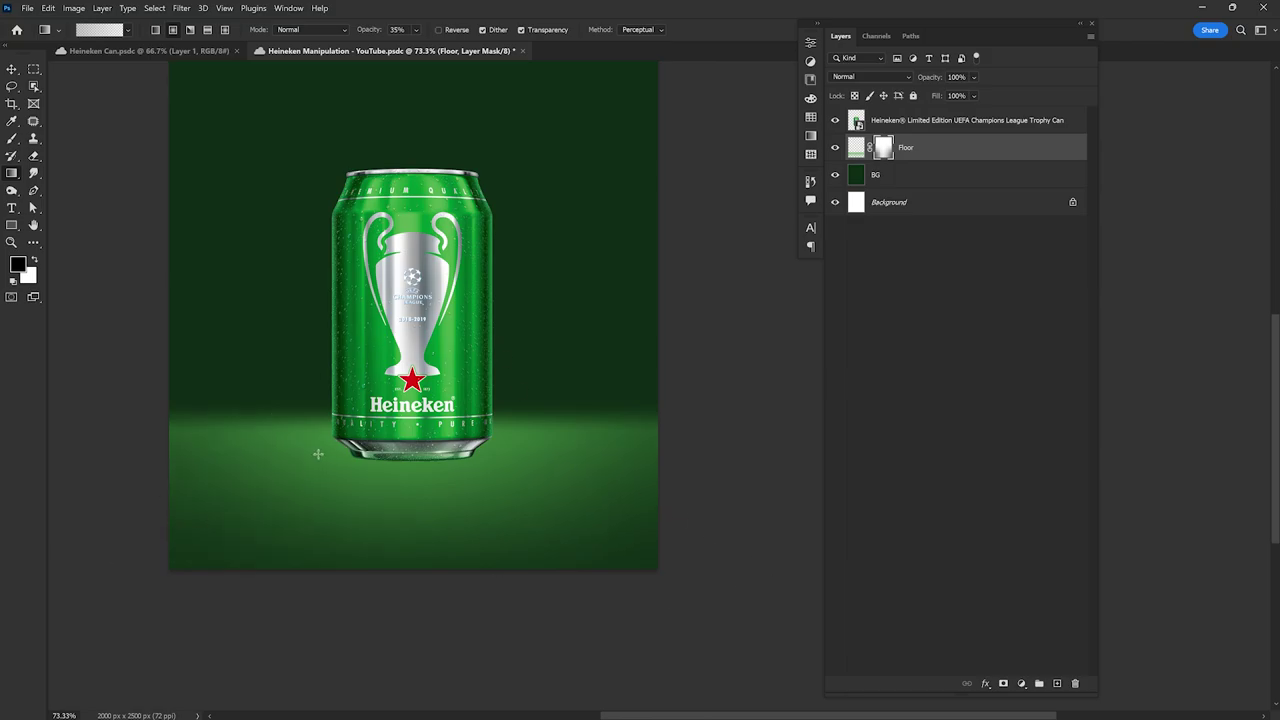
pyautogui.scroll(-1, 609, 462)
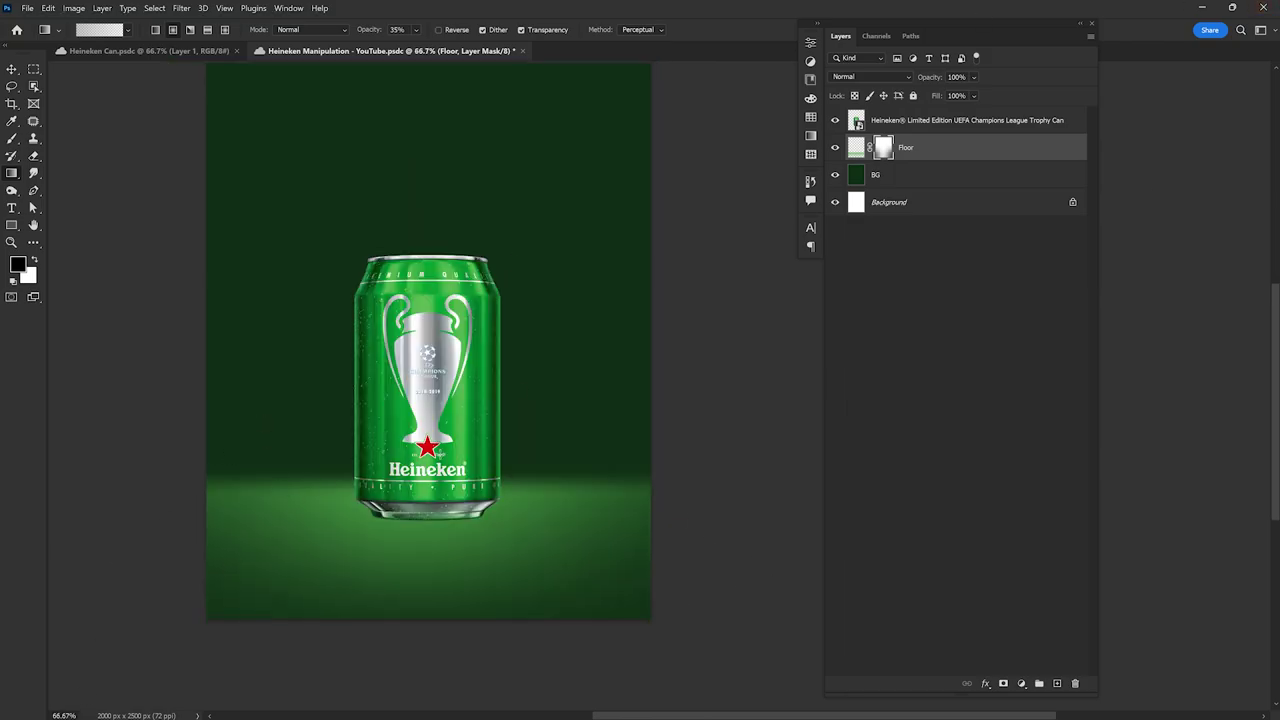
# Step: Add a new layer and set up a flattened elliptical brush of about 576 px
pyautogui.press('v')
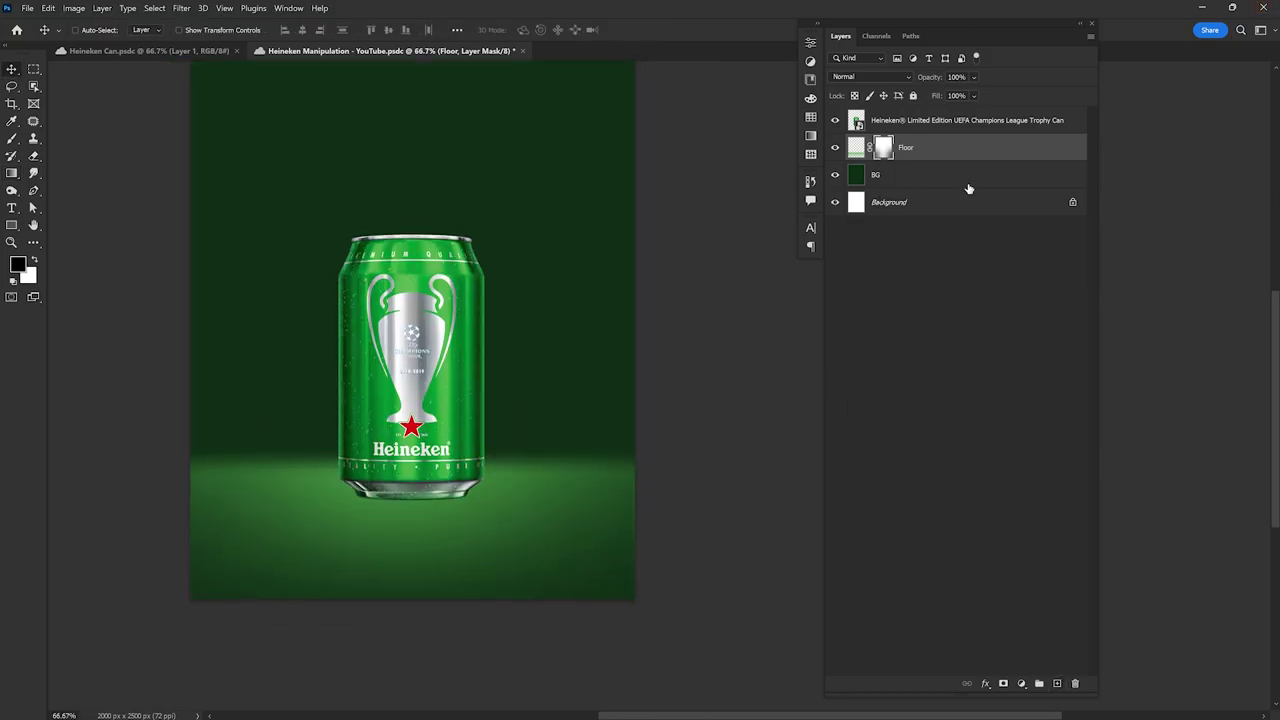
pyautogui.click(1057, 683)
pyautogui.scroll(3, 399, 441)
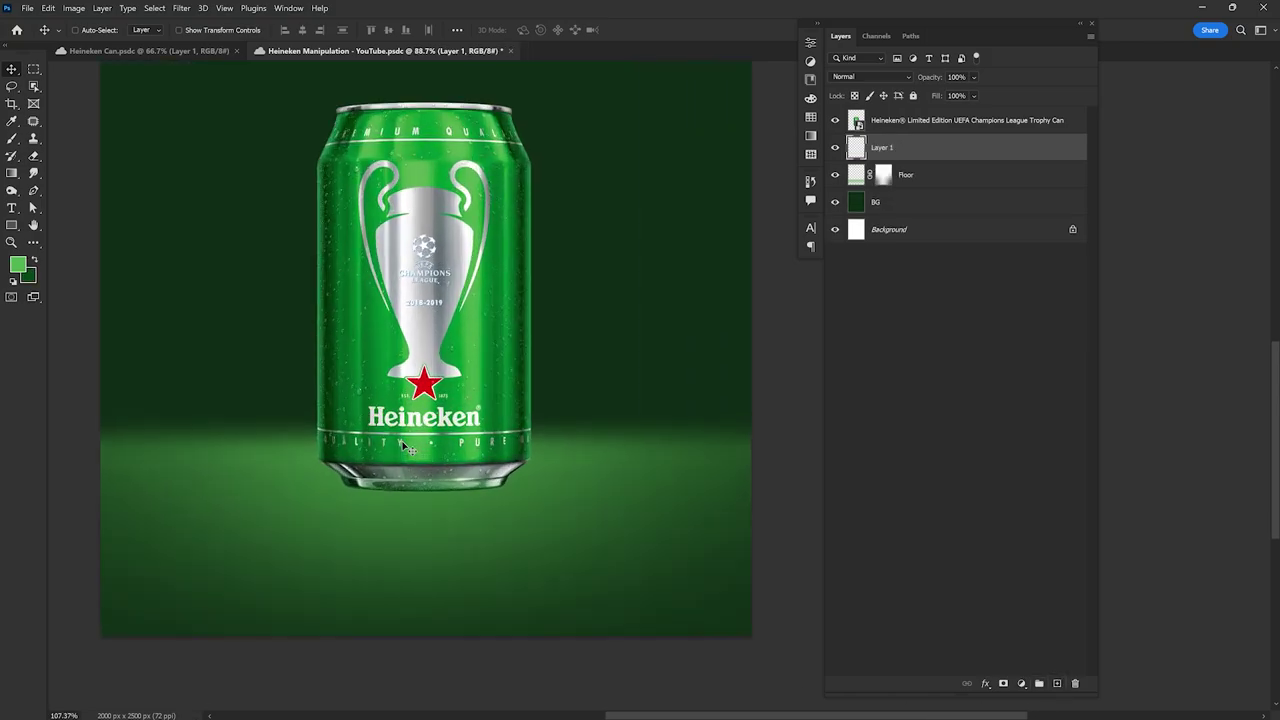
pyautogui.scroll(1, 399, 441)
pyautogui.scroll(-1, 300, 350)
pyautogui.click(12, 140)
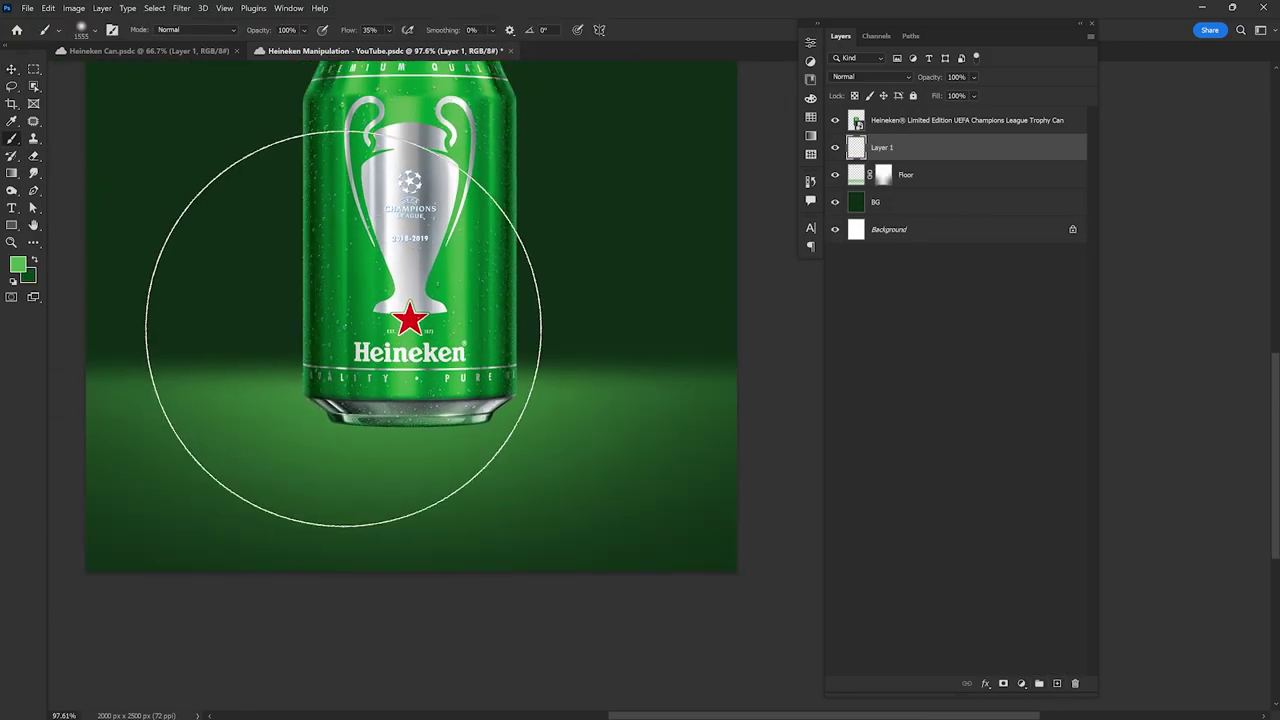
pyautogui.rightClick(400, 312)
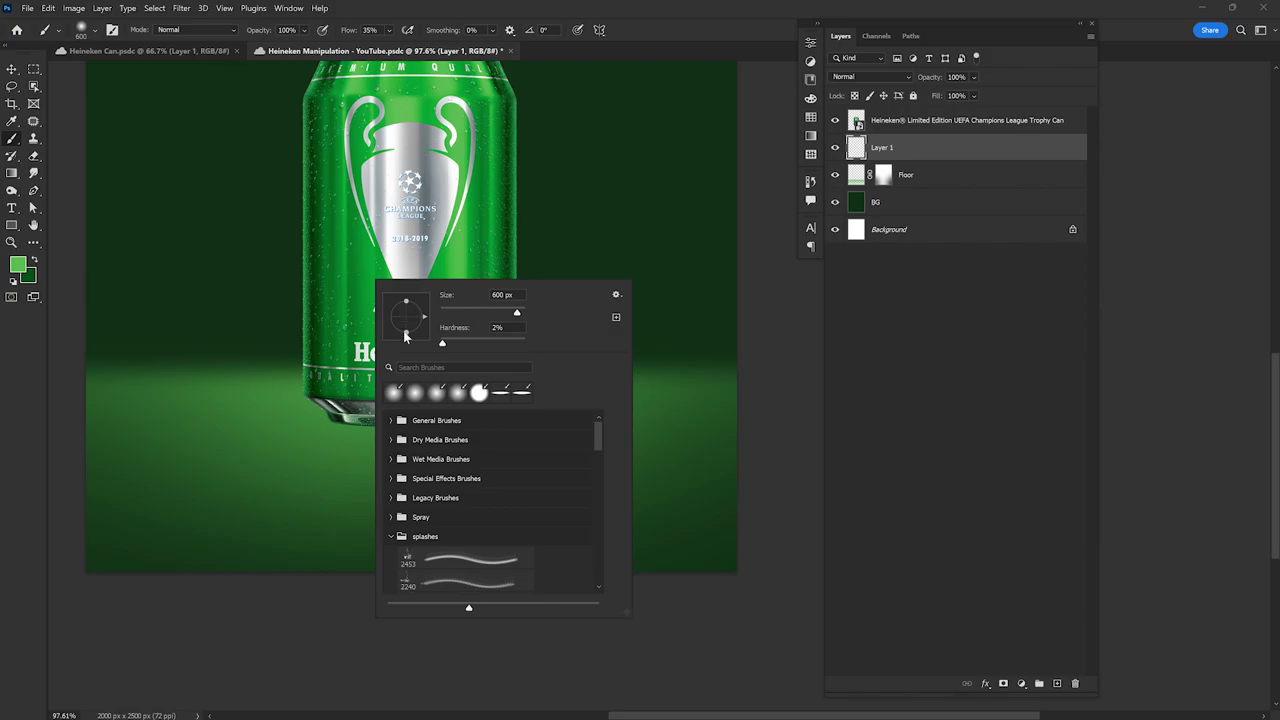
pyautogui.moveTo(405, 337); pyautogui.dragTo(405, 318)
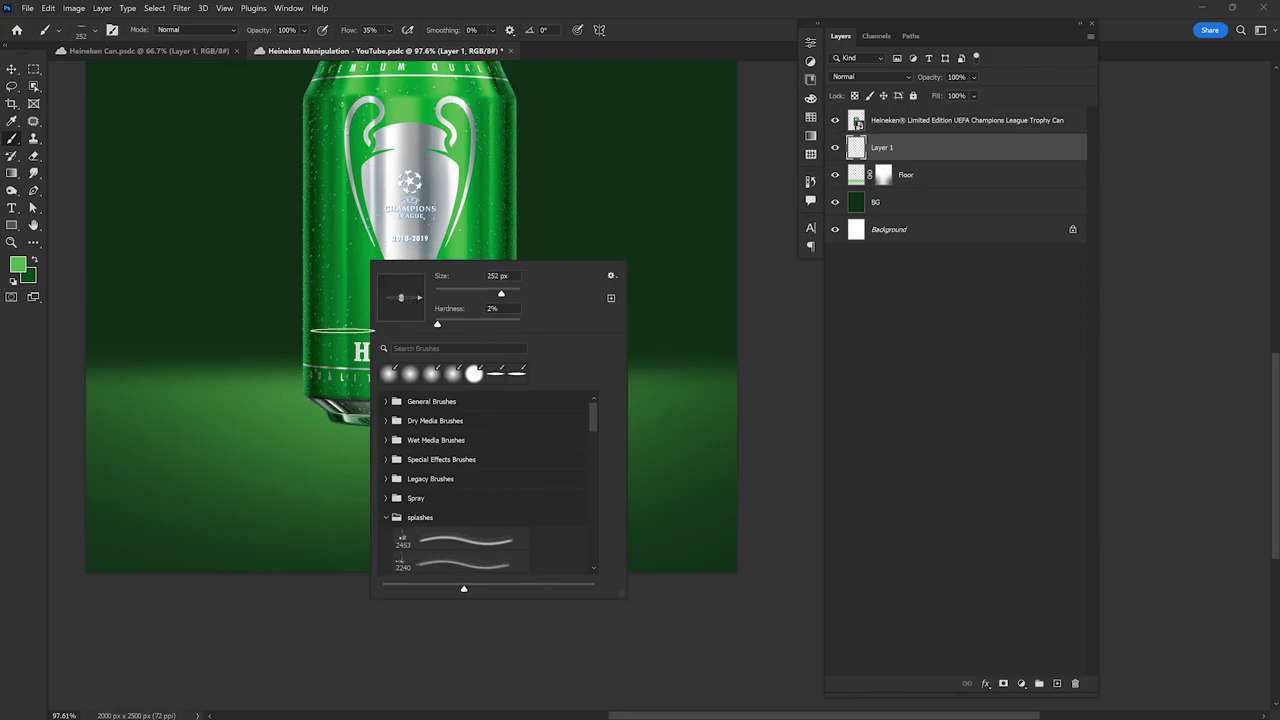
pyautogui.press('Return')
pyautogui.moveTo(371, 329)
pyautogui.mouseDown()
pyautogui.moveTo(487, 437)
pyautogui.moveTo(452, 413)
pyautogui.moveTo(520, 420)
pyautogui.mouseUp()
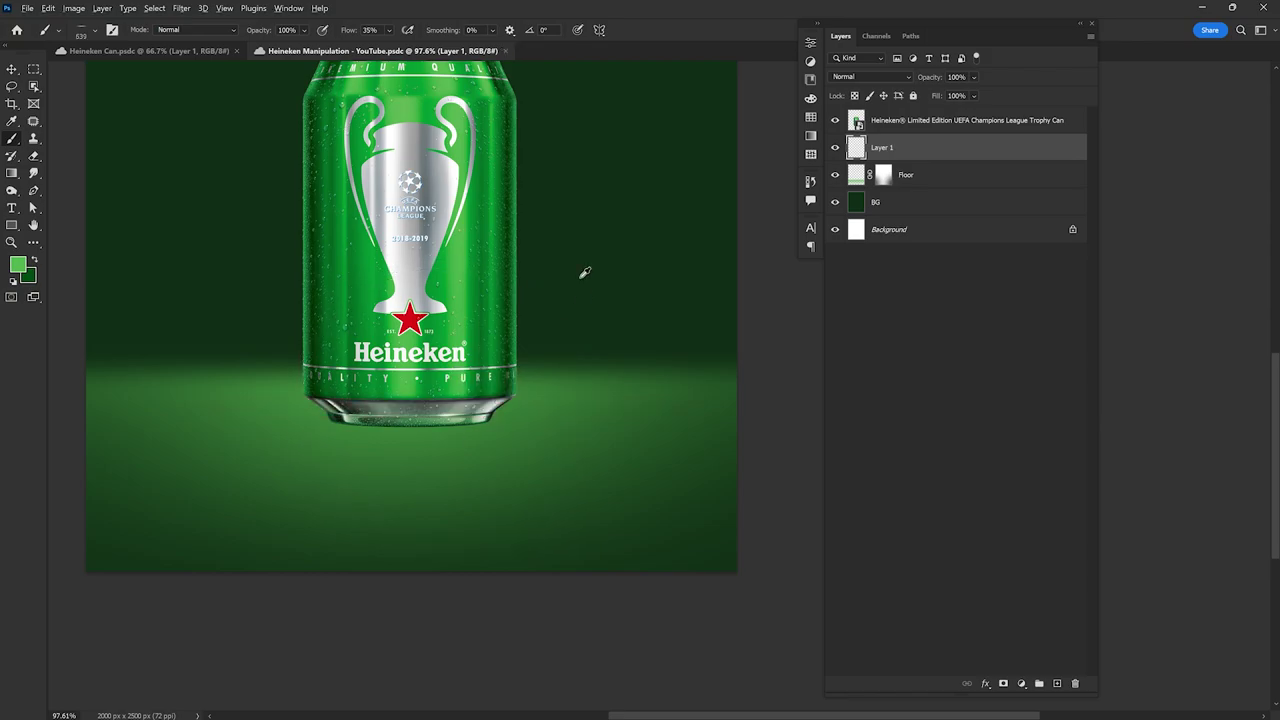
# Step: Sample dark background green and set the brush to 35% hardness, about 465 px
pyautogui.keyDown('alt'); pyautogui.click(573, 310); pyautogui.keyUp('alt')
pyautogui.keyDown('alt'); pyautogui.click(571, 308); pyautogui.keyUp('alt')
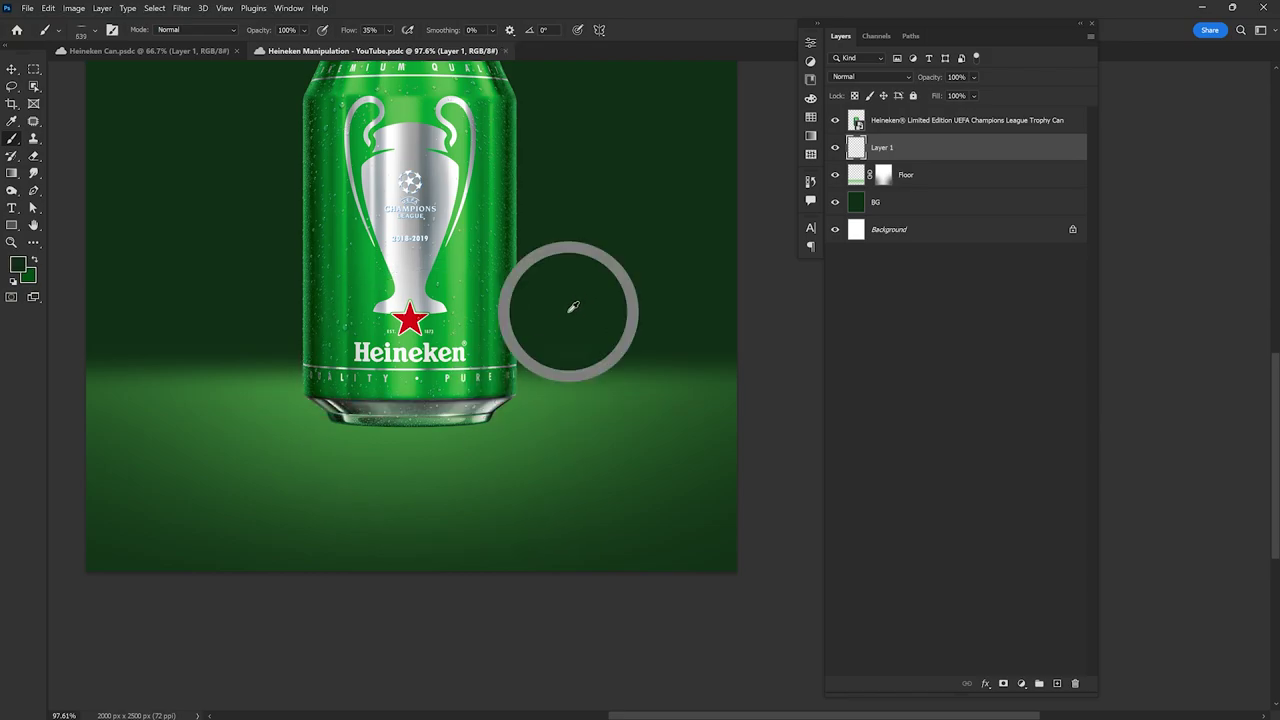
pyautogui.moveTo(414, 440)
pyautogui.mouseDown()
pyautogui.moveTo(390, 423)
pyautogui.moveTo(420, 430)
pyautogui.mouseUp()
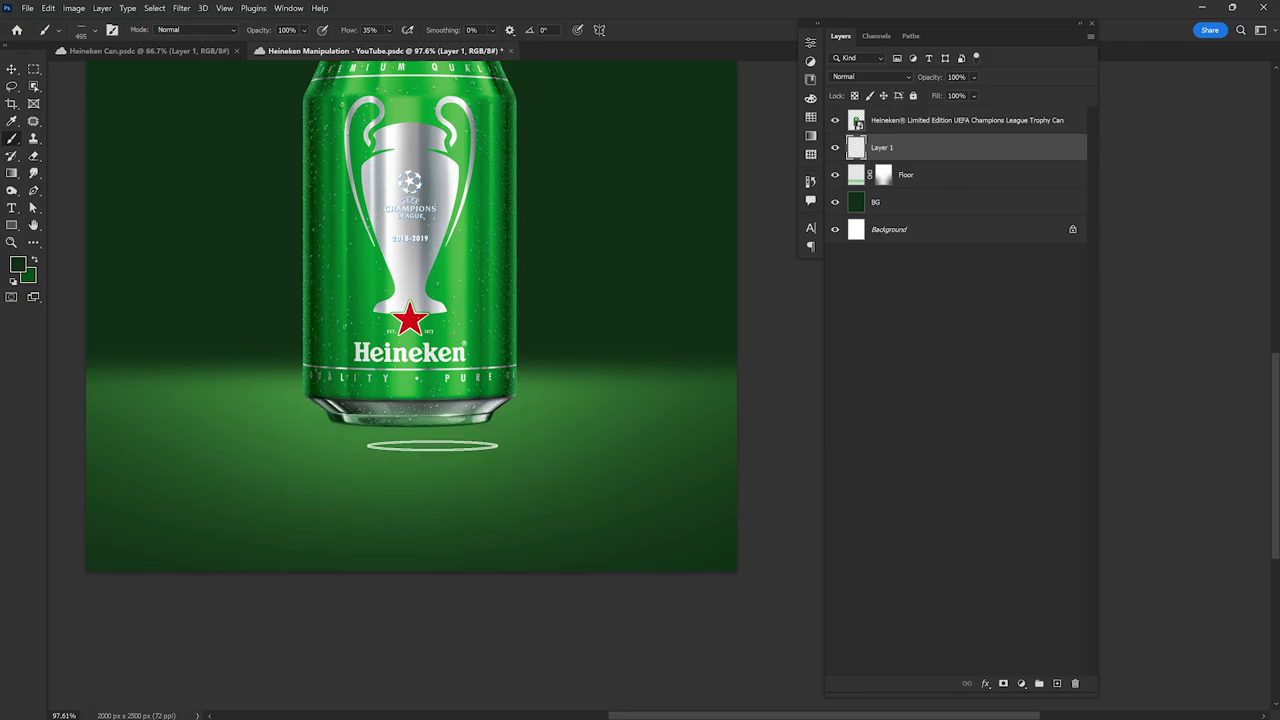
pyautogui.rightClick(400, 280)
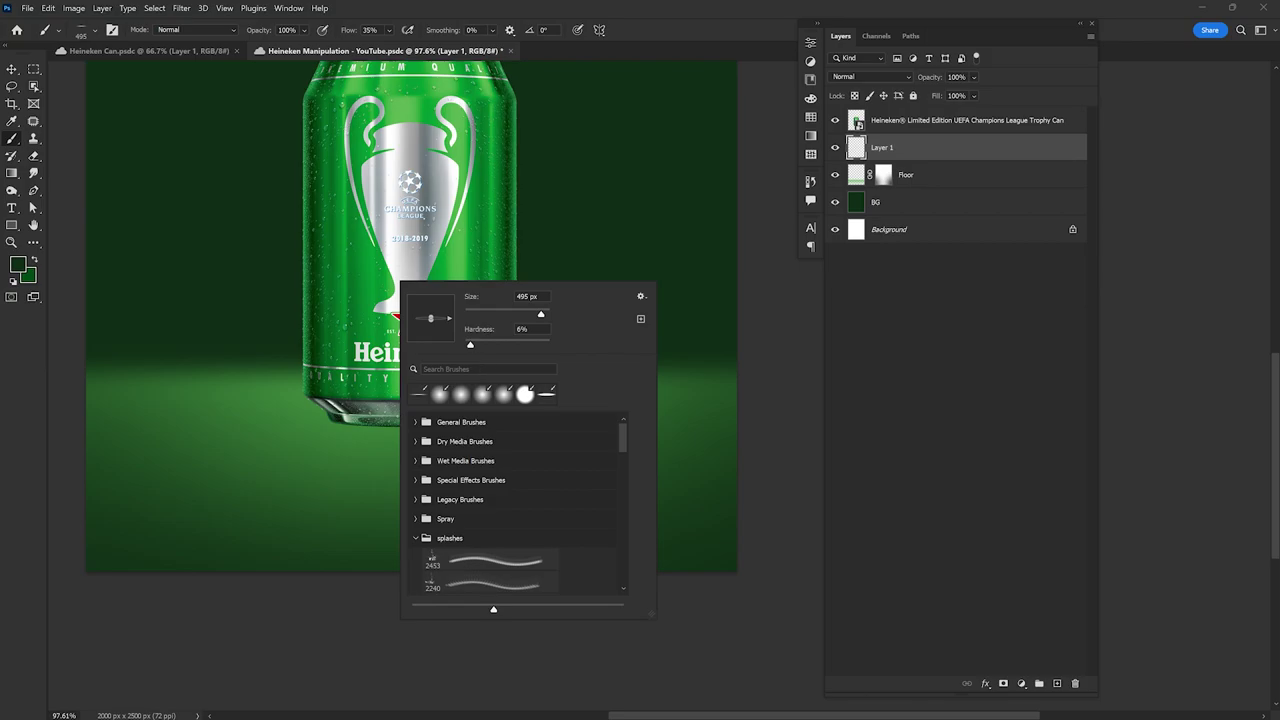
pyautogui.moveTo(472, 347); pyautogui.dragTo(496, 347)
pyautogui.press('Return')
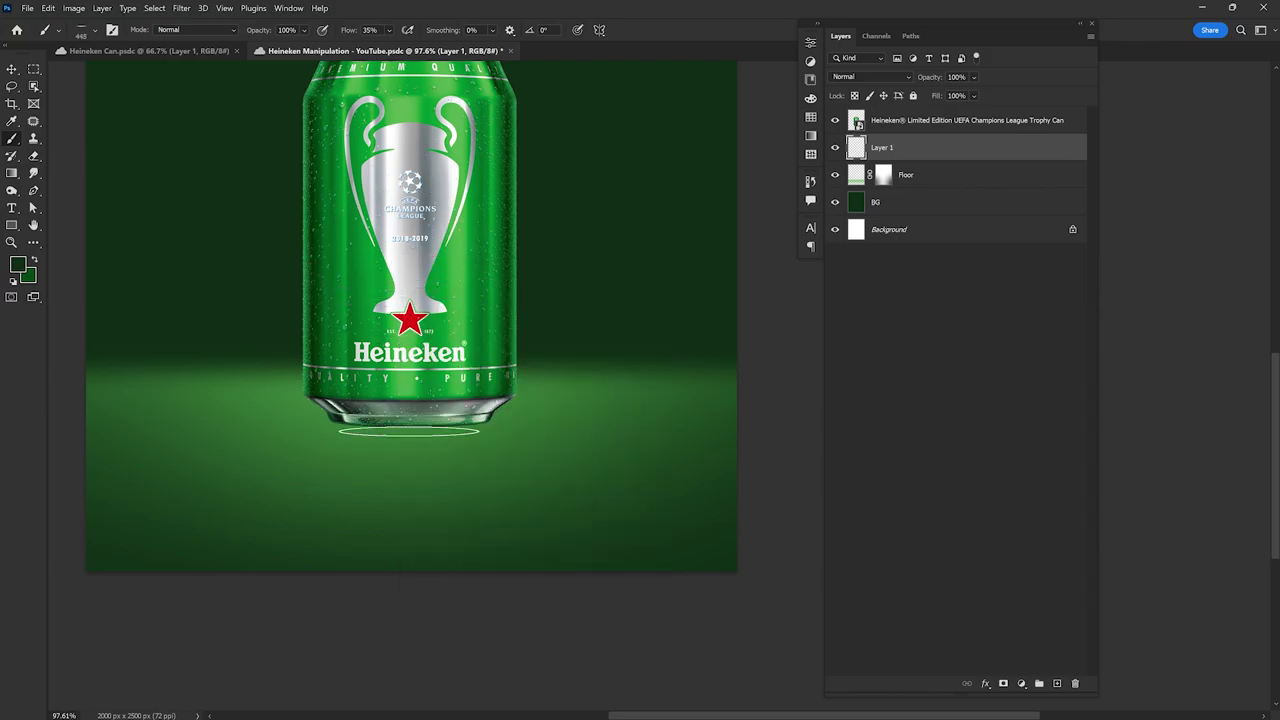
pyautogui.moveTo(427, 437)
pyautogui.mouseDown()
pyautogui.moveTo(414, 424)
pyautogui.moveTo(409, 439)
pyautogui.mouseUp()
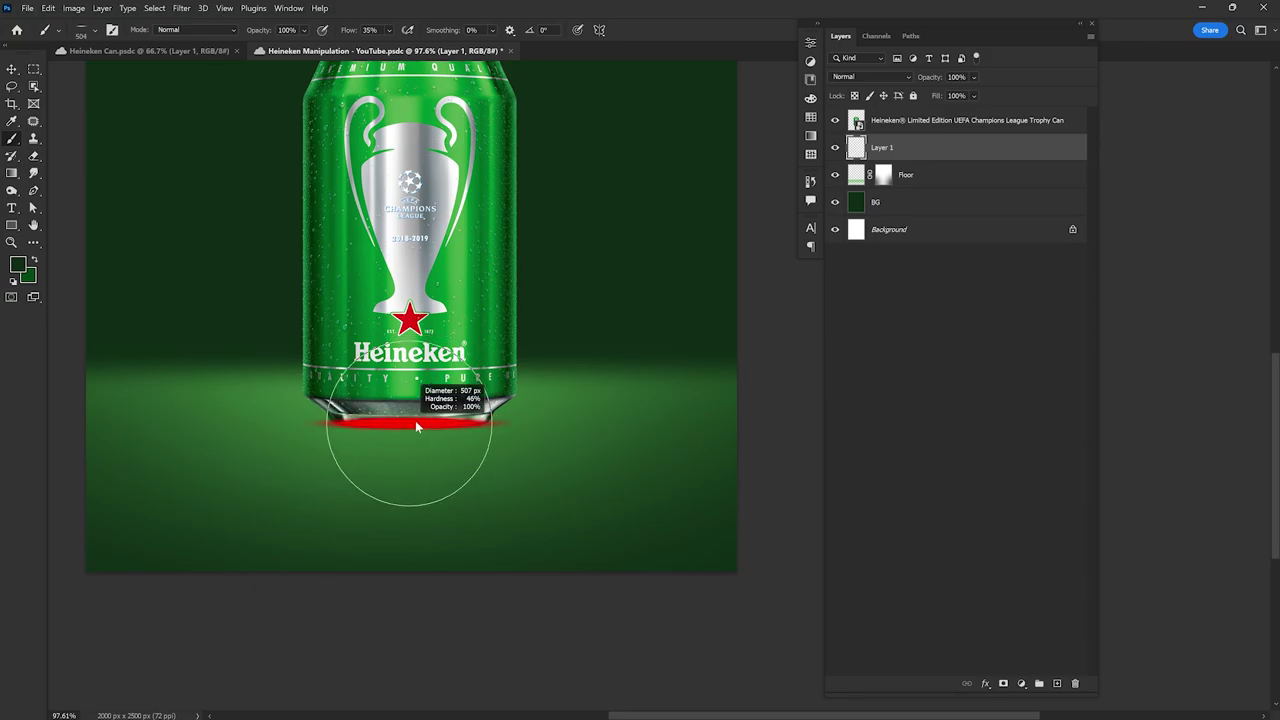
# Step: Duplicate the shadow layer under the can to deepen it
pyautogui.scroll(2, 409, 439)
pyautogui.scroll(-2, 414, 452)
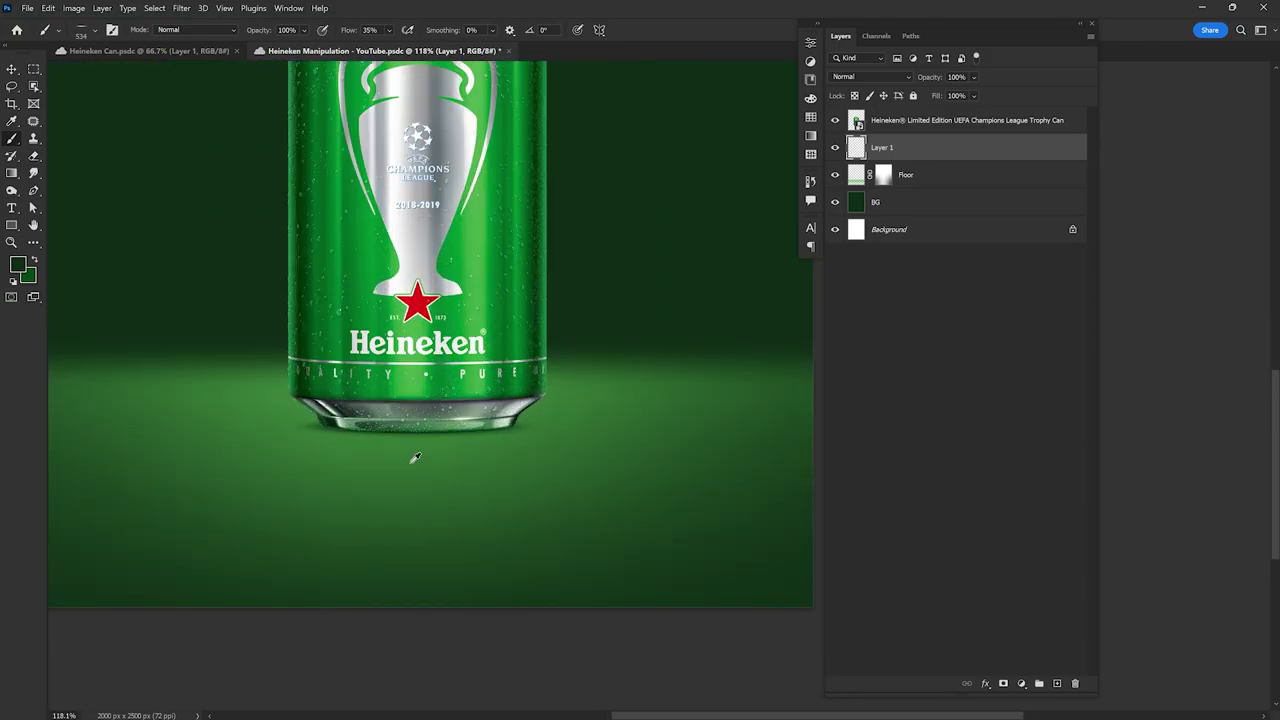
pyautogui.scroll(3, 423, 445)
pyautogui.scroll(-2, 410, 460)
pyautogui.scroll(3, 397, 477)
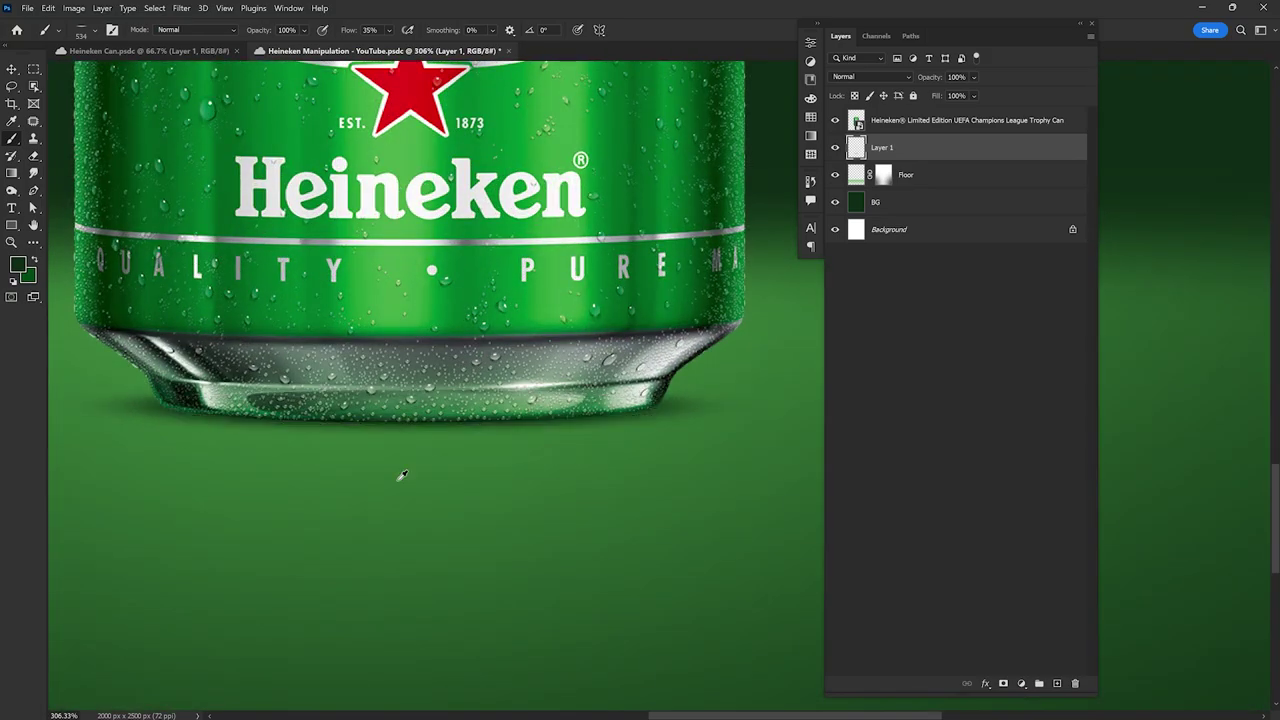
pyautogui.scroll(-1, 397, 477)
pyautogui.press('v')
pyautogui.hotkey('ctrl', 'j')
# Step: Scale the copied shadow tighter to fit under the can's base
pyautogui.scroll(2, 434, 447)
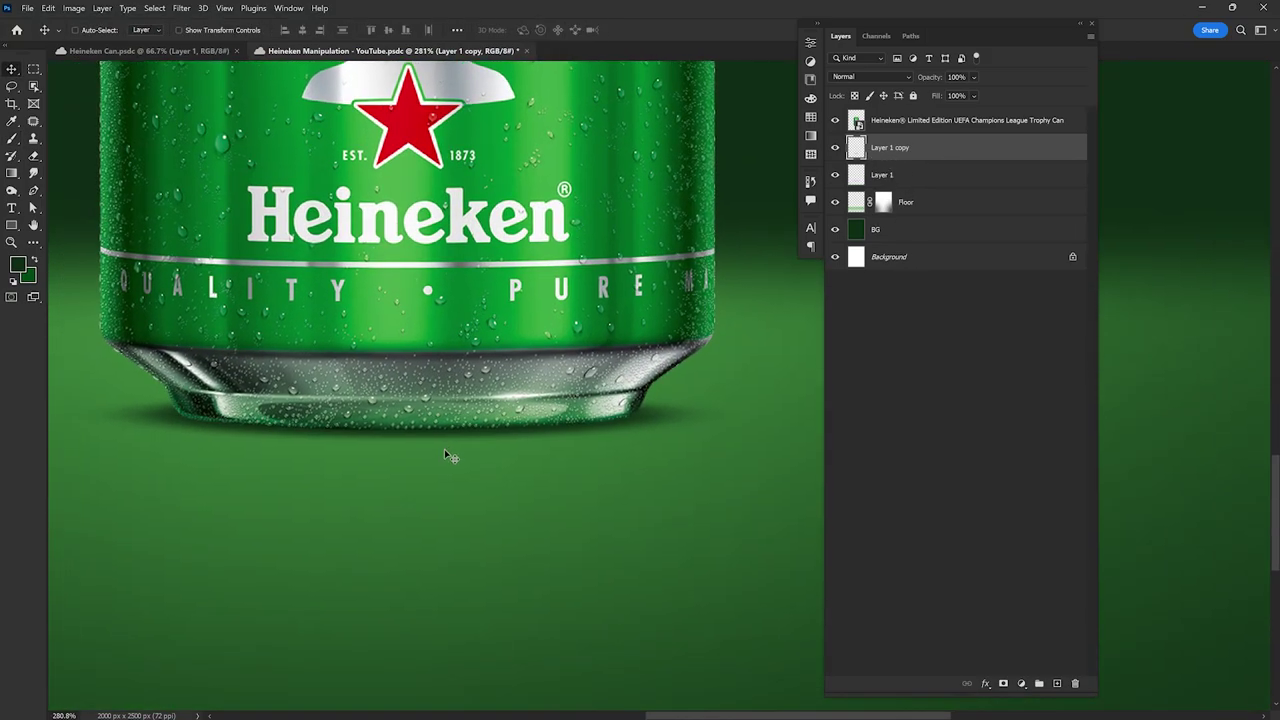
pyautogui.hotkey('ctrl', 't')
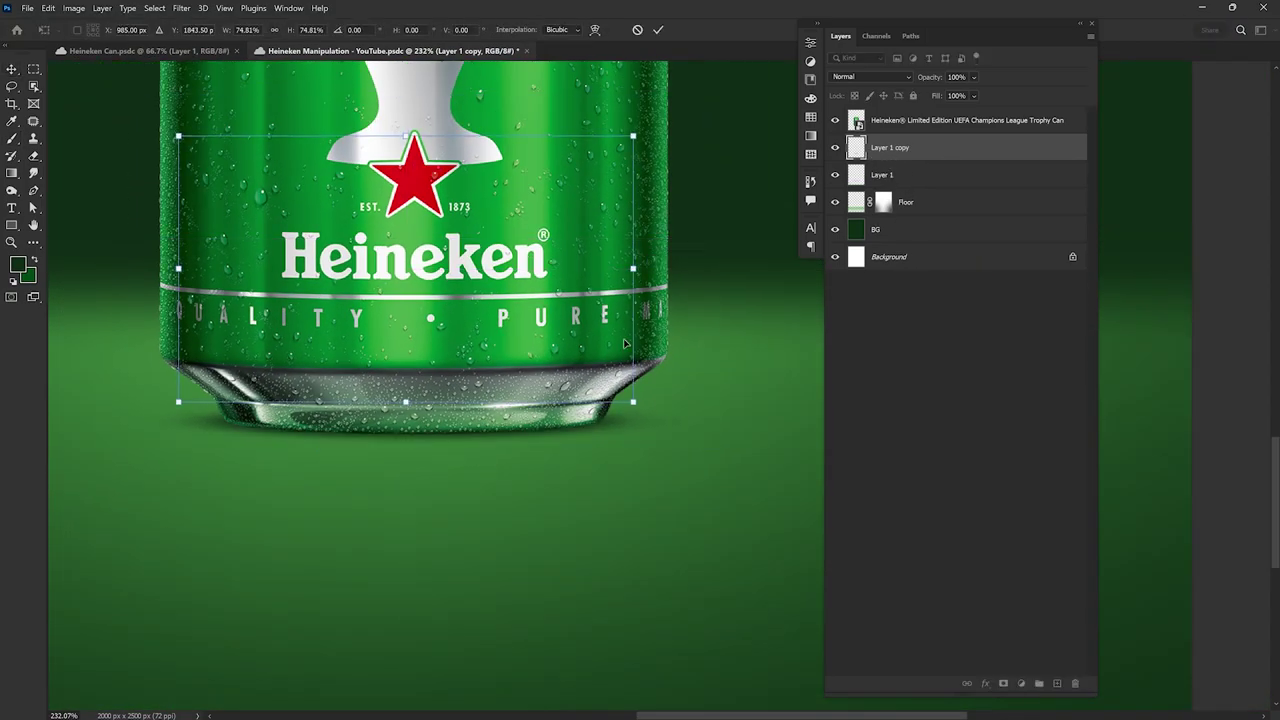
pyautogui.moveTo(711, 268)
pyautogui.mouseDown()
pyautogui.moveTo(534, 478)
pyautogui.moveTo(482, 408)
pyautogui.moveTo(597, 472)
pyautogui.mouseUp()
pyautogui.moveTo(547, 408); pyautogui.dragTo(548, 372)
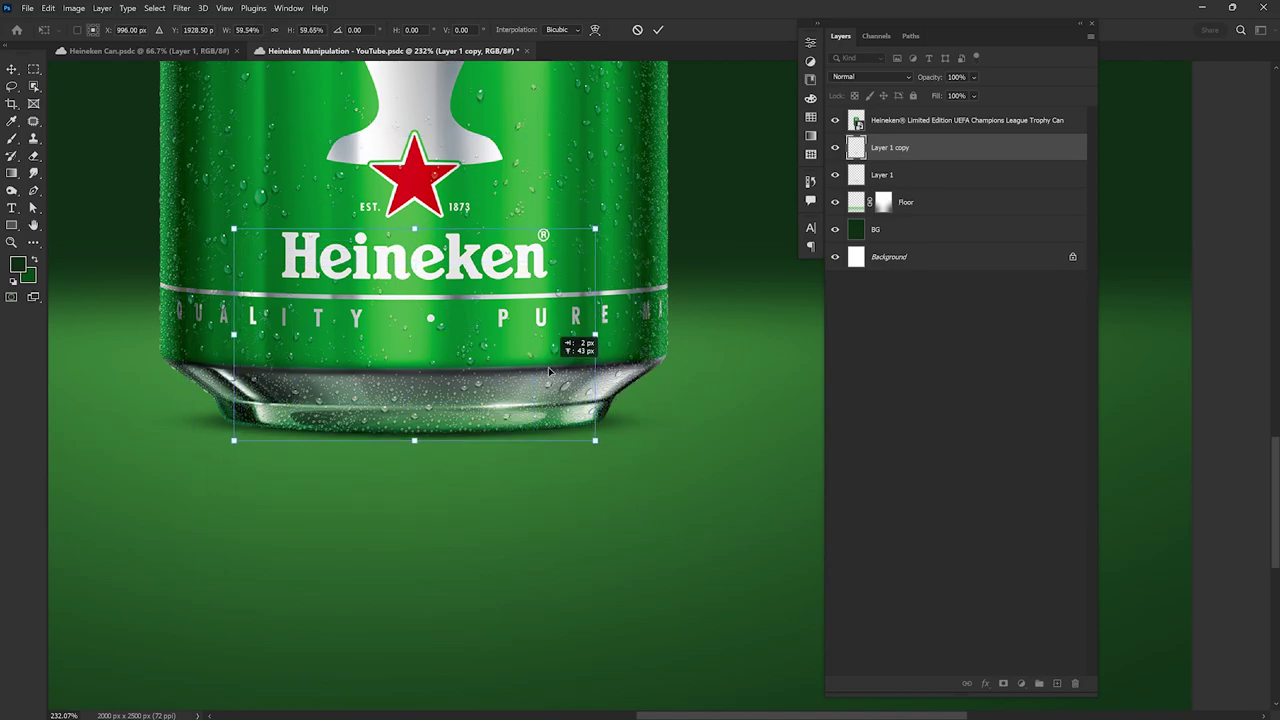
pyautogui.press('Return')
# Step: Merge the two shadow layers into one layer named Shadow
pyautogui.scroll(-2, 597, 420)
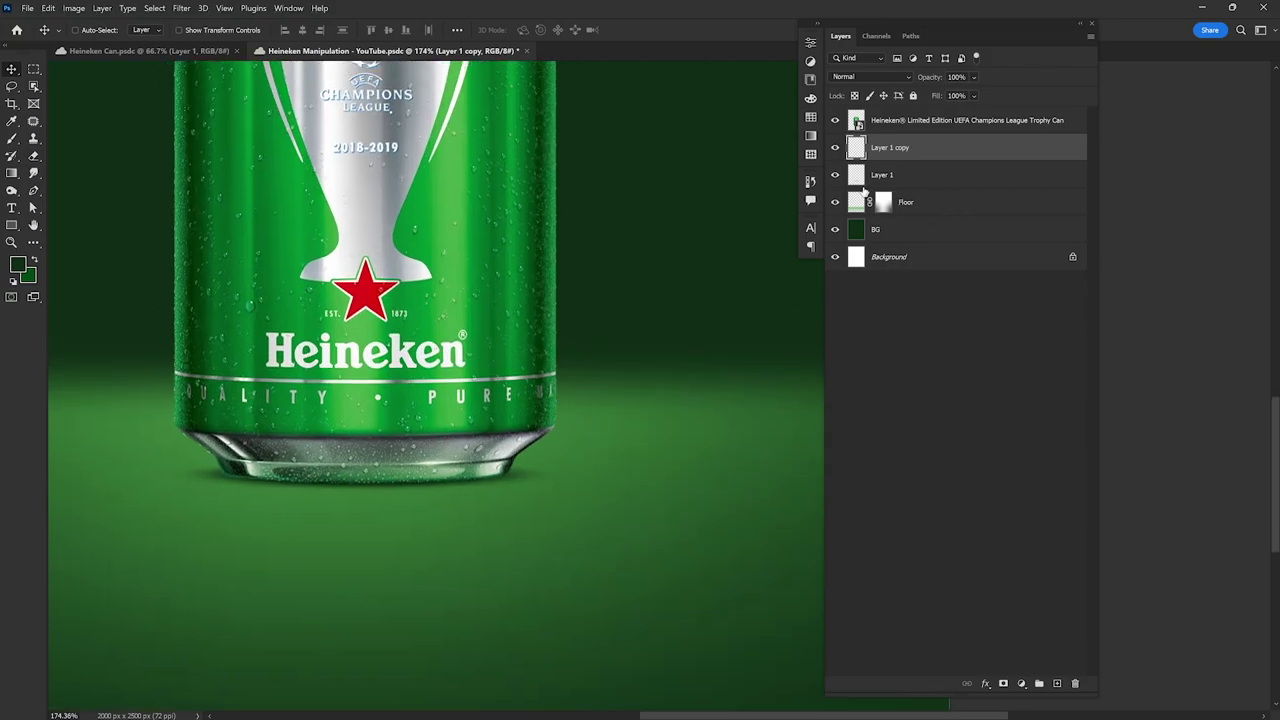
pyautogui.keyDown('shift'); pyautogui.click(900, 176); pyautogui.keyUp('shift')
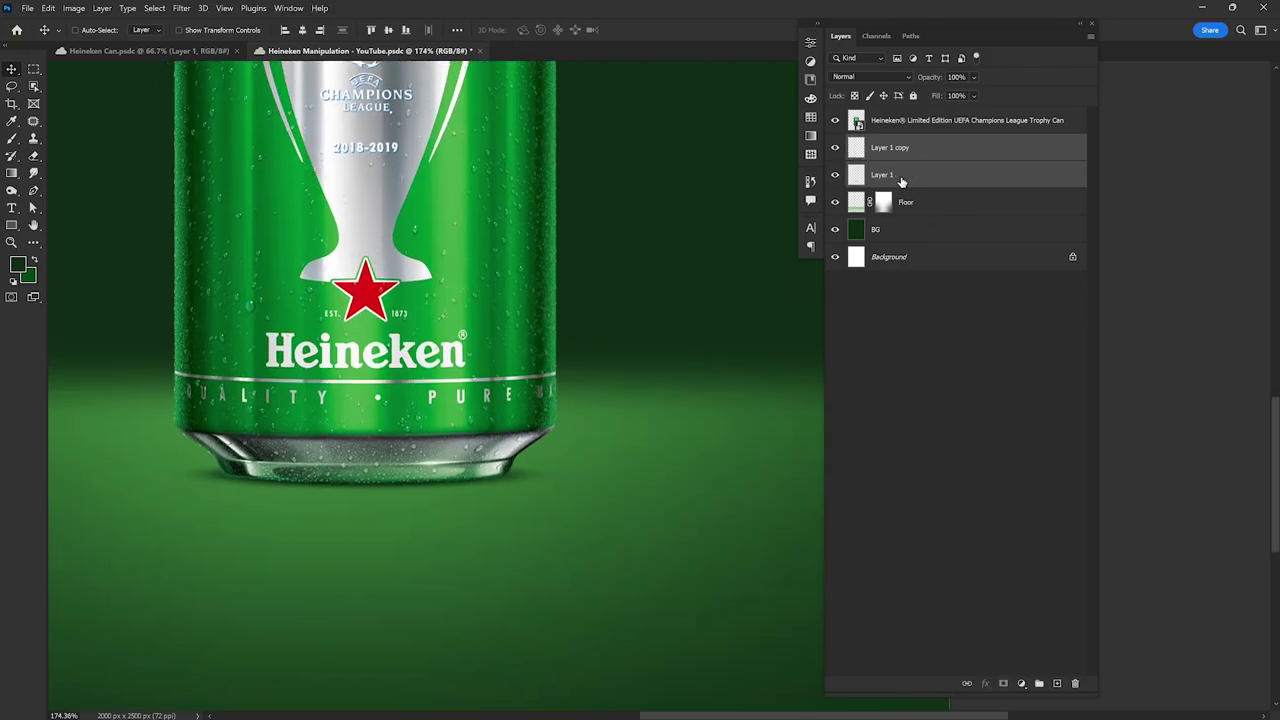
pyautogui.hotkey('ctrl', 'e')
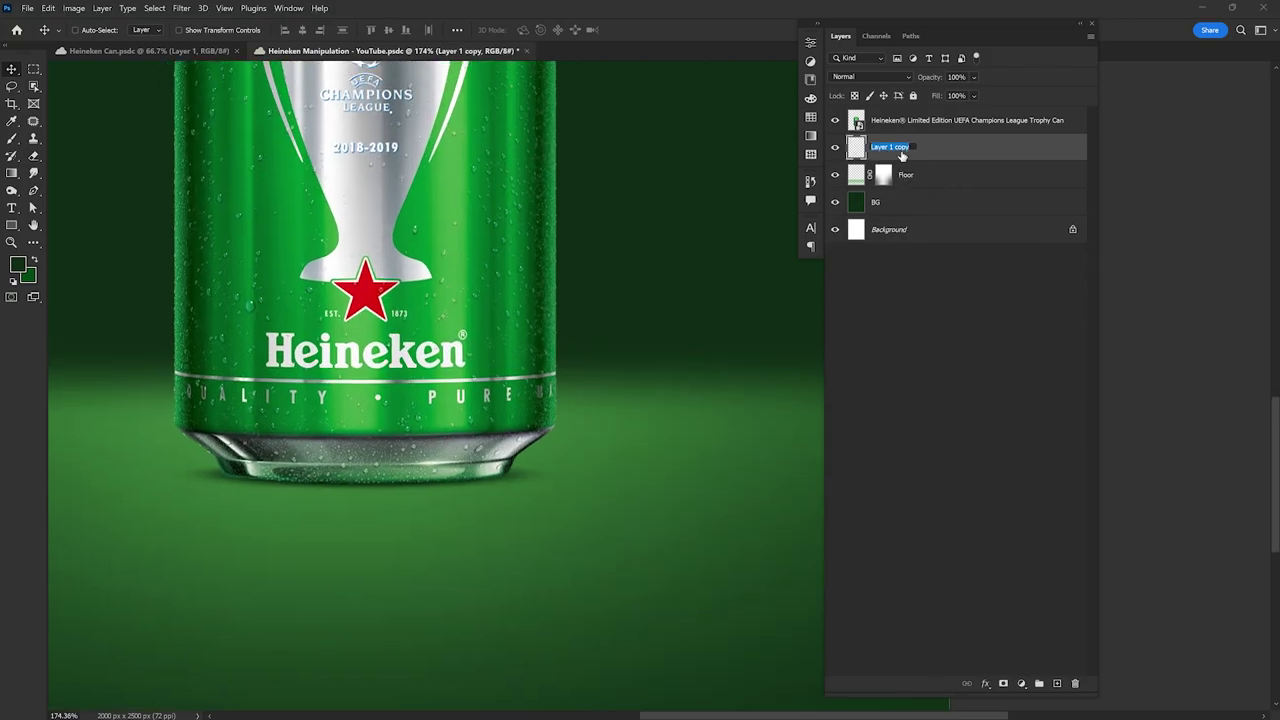
pyautogui.click(897, 149)
pyautogui.write('Shadow')
pyautogui.press('Return')
pyautogui.hotkey('ctrl', '+')
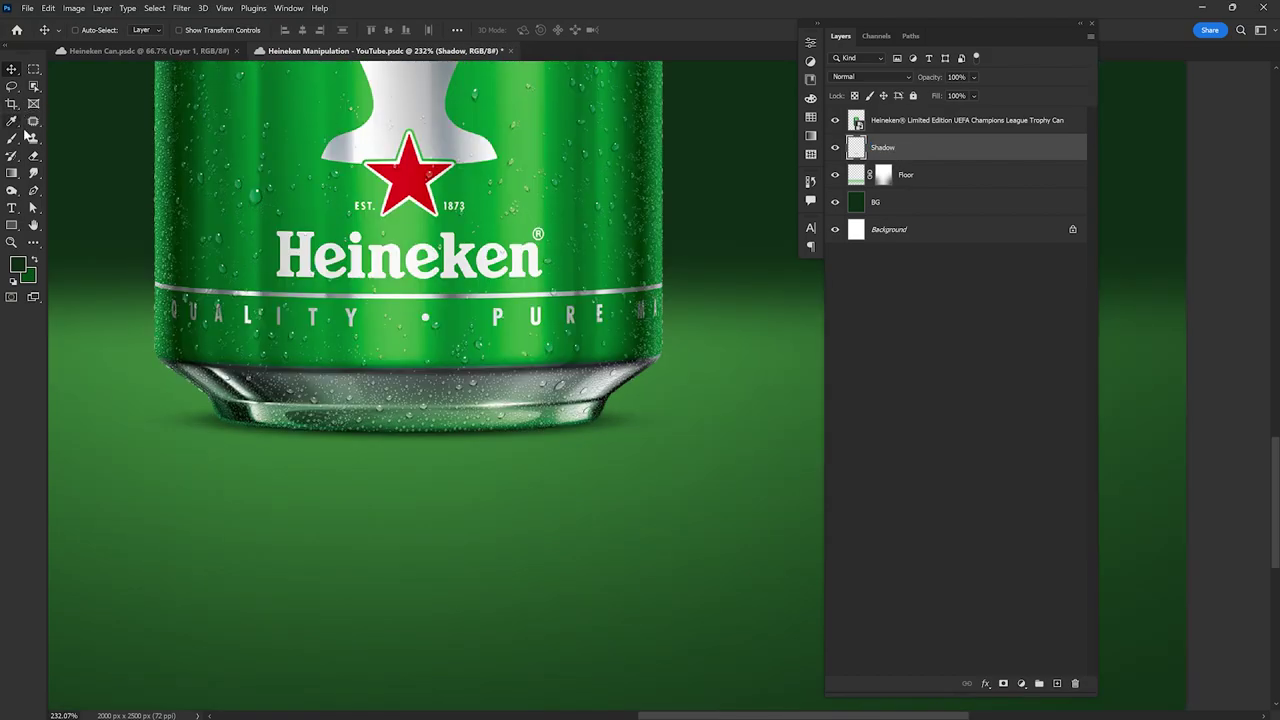
# Step: Set up a soft eraser of about 99 px
pyautogui.click(38, 155)
pyautogui.moveTo(410, 343); pyautogui.dragTo(420, 312)
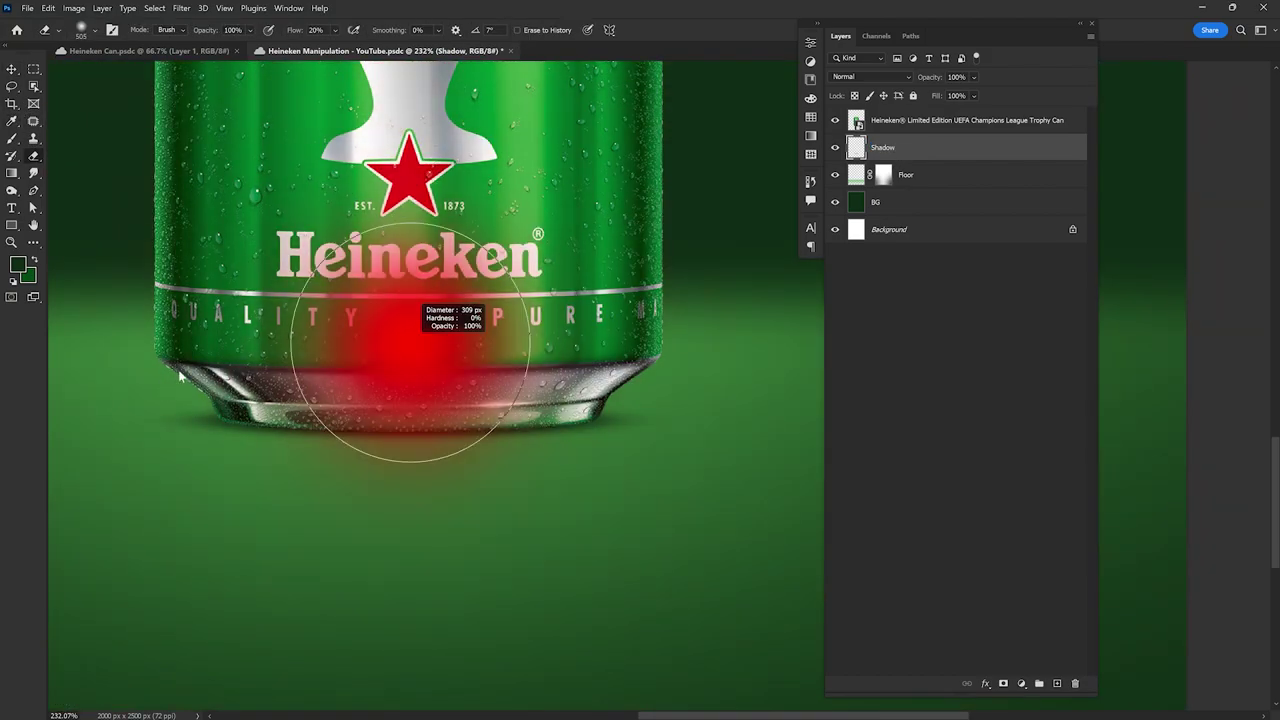
pyautogui.moveTo(180, 375); pyautogui.dragTo(166, 383)
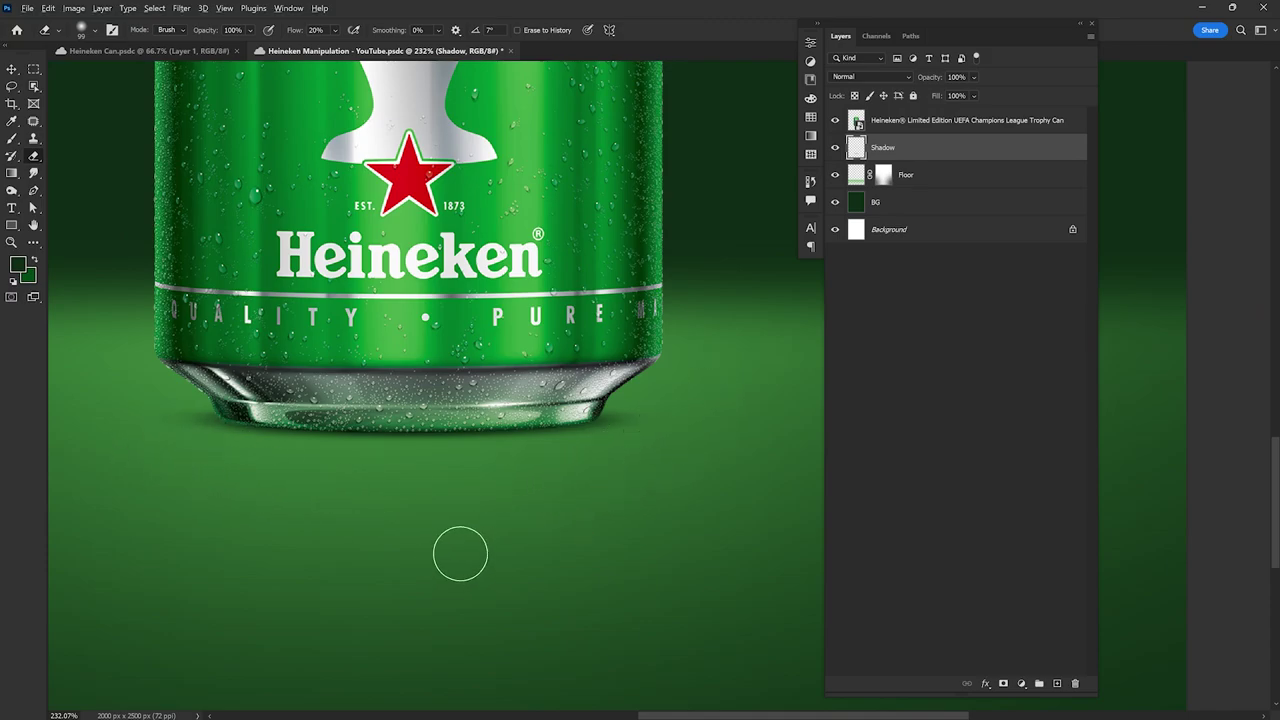
# Step: Apply a Motion Blur of angle -1 and distance 20 to the Shadow layer
pyautogui.click(182, 9)
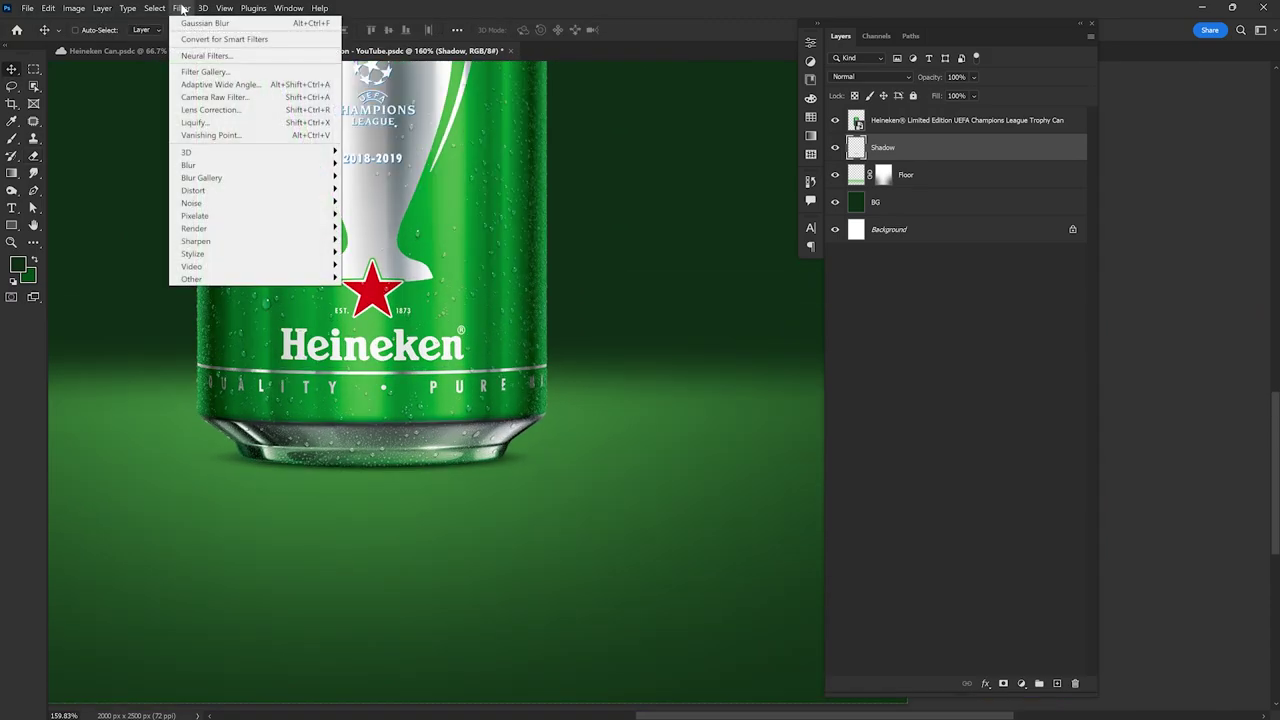
pyautogui.moveTo(188, 165)
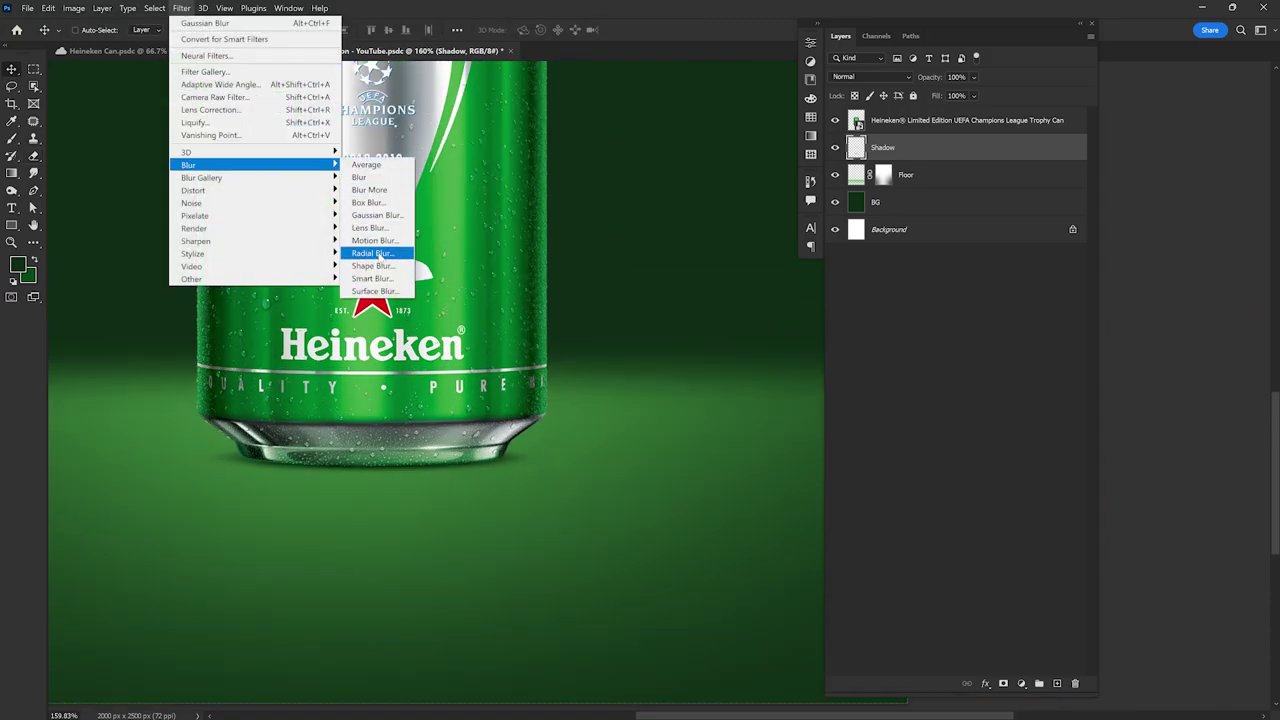
pyautogui.click(374, 240)
pyautogui.moveTo(754, 136); pyautogui.dragTo(450, 42)
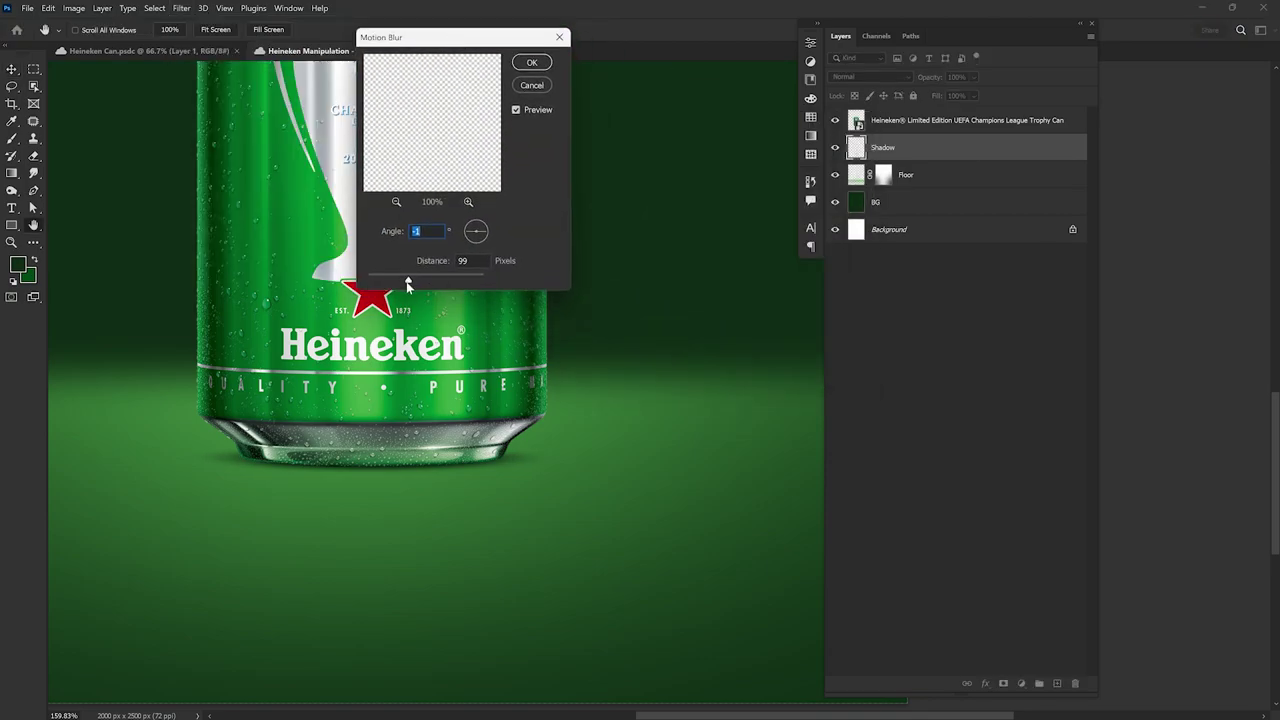
pyautogui.moveTo(407, 280); pyautogui.dragTo(374, 281)
pyautogui.click(532, 63)
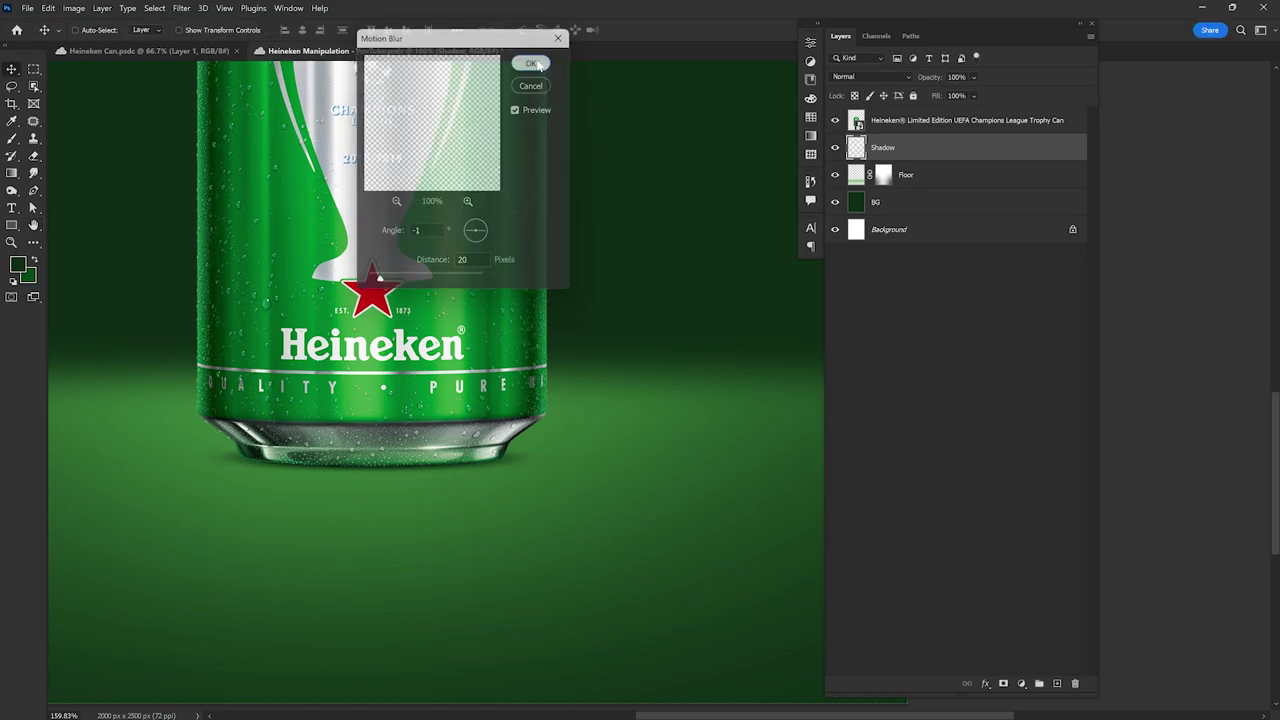
# Step: Squash the Shadow layer to about 75% height so it hugs the can's base
pyautogui.scroll(2, 349, 477)
pyautogui.scroll(2, 320, 452)
pyautogui.press('e')
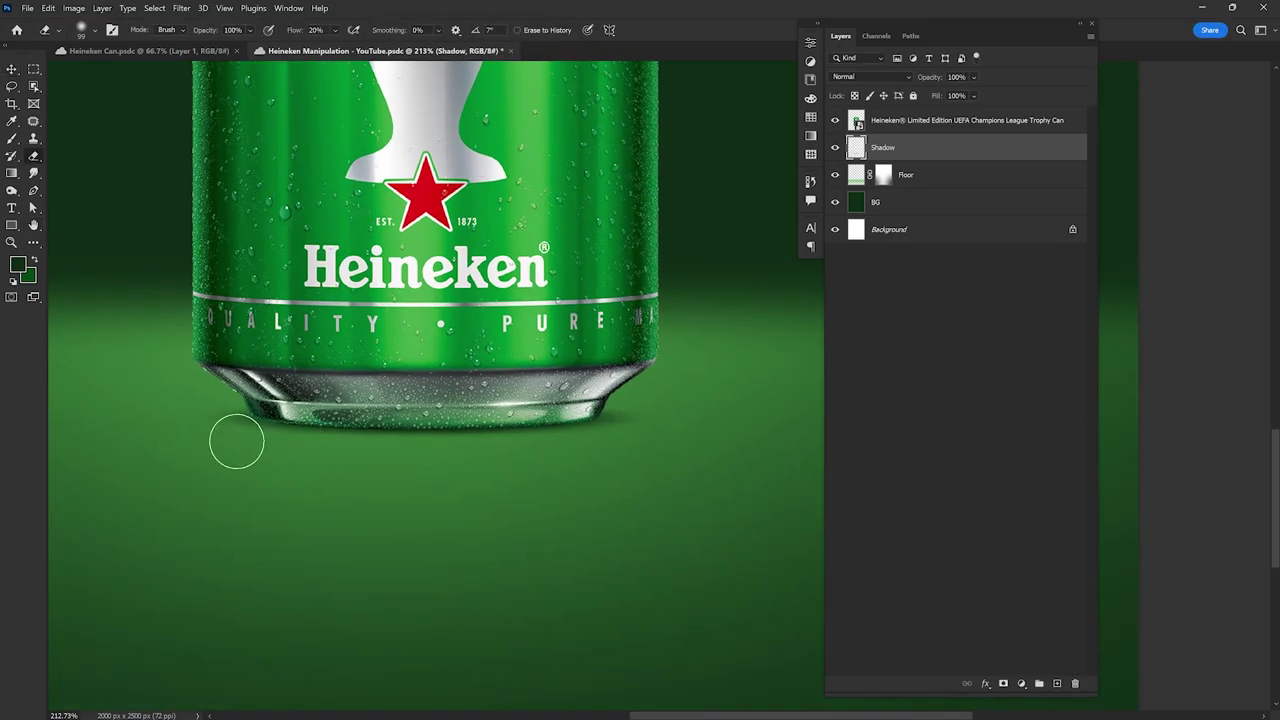
pyautogui.scroll(-4, 363, 497)
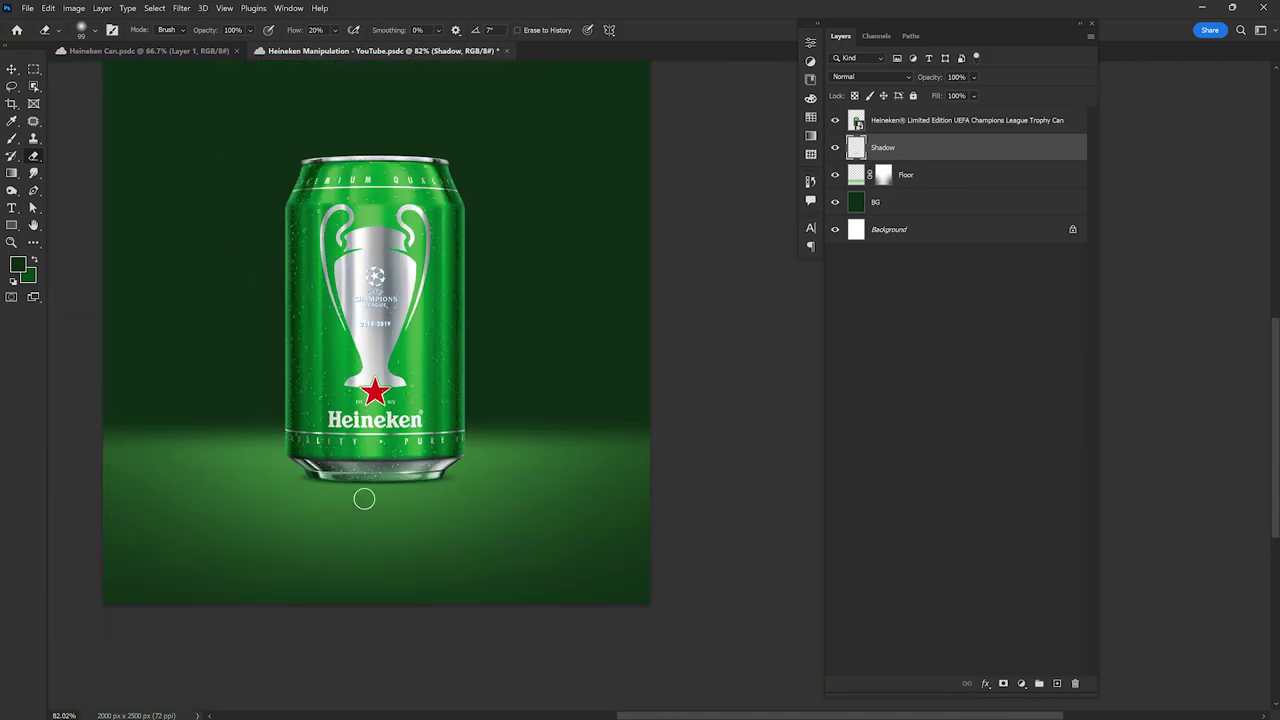
pyautogui.scroll(2, 380, 440)
pyautogui.click(1145, 702)
pyautogui.scroll(3, 337, 526)
pyautogui.hotkey('ctrl', 't')
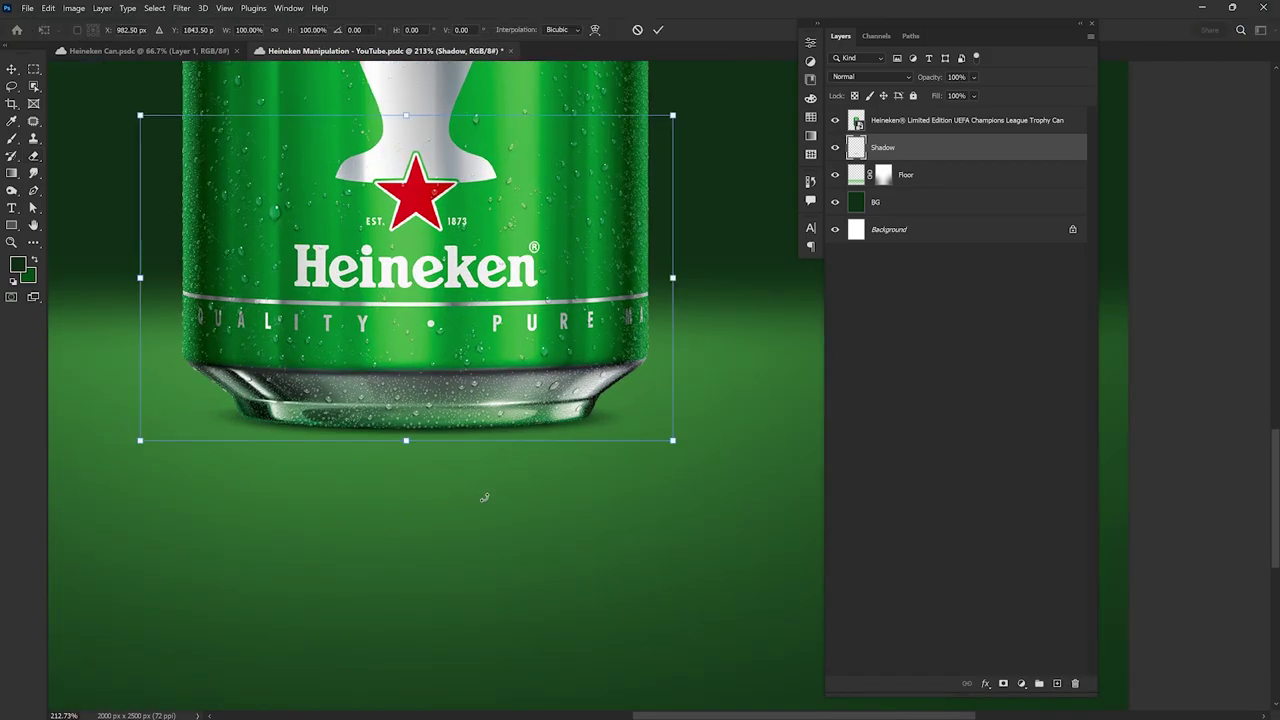
pyautogui.moveTo(406, 115); pyautogui.dragTo(404, 195)
pyautogui.moveTo(449, 366); pyautogui.dragTo(449, 357)
pyautogui.press('Return')
pyautogui.press('e')
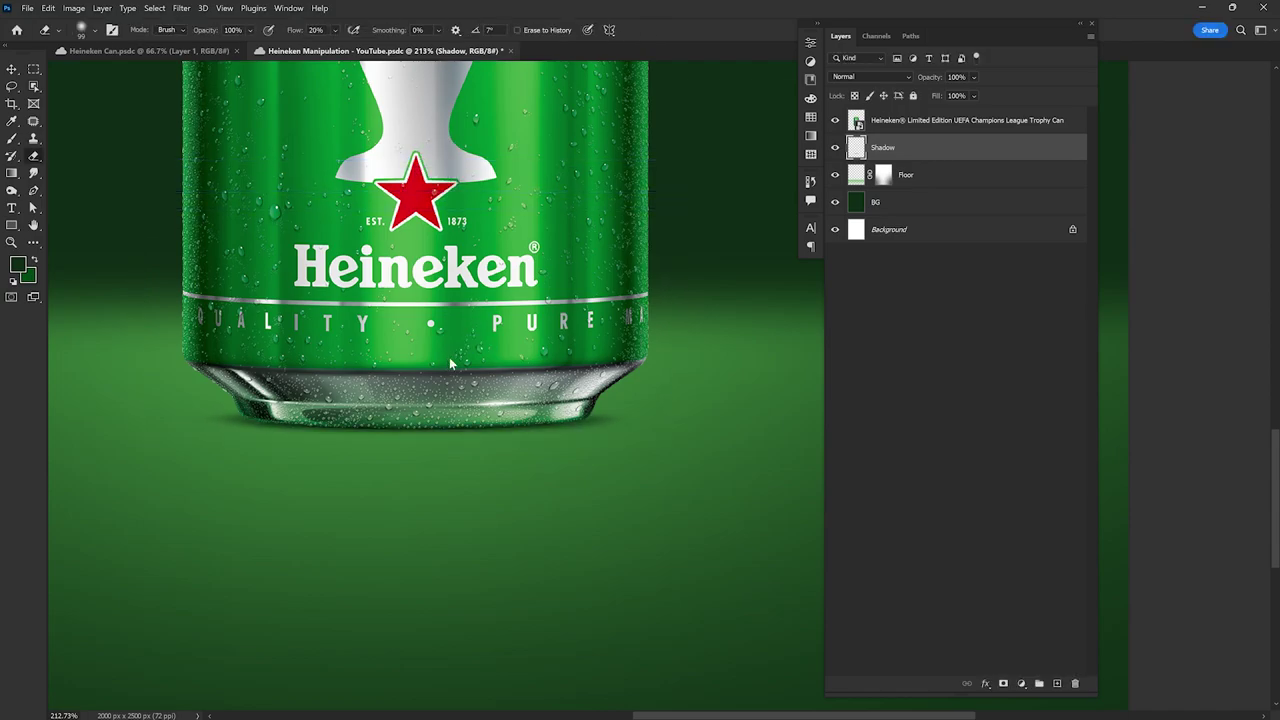
pyautogui.hotkey('ctrl', '-')
pyautogui.press('v')
pyautogui.hotkey('ctrl', '0')
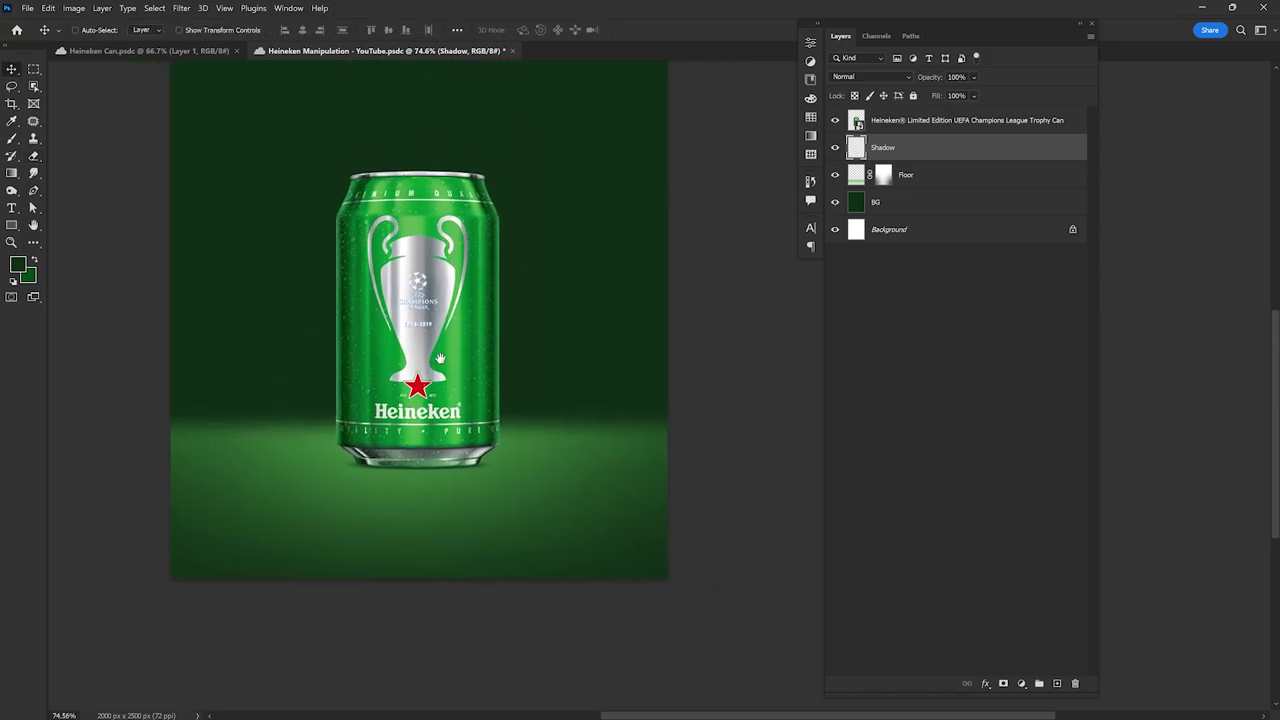
# Step: Review the reference poster's shadow and can layers, then add a new layer above BG
pyautogui.moveTo(440, 358); pyautogui.dragTo(432, 378)
pyautogui.scroll(3, 420, 503)
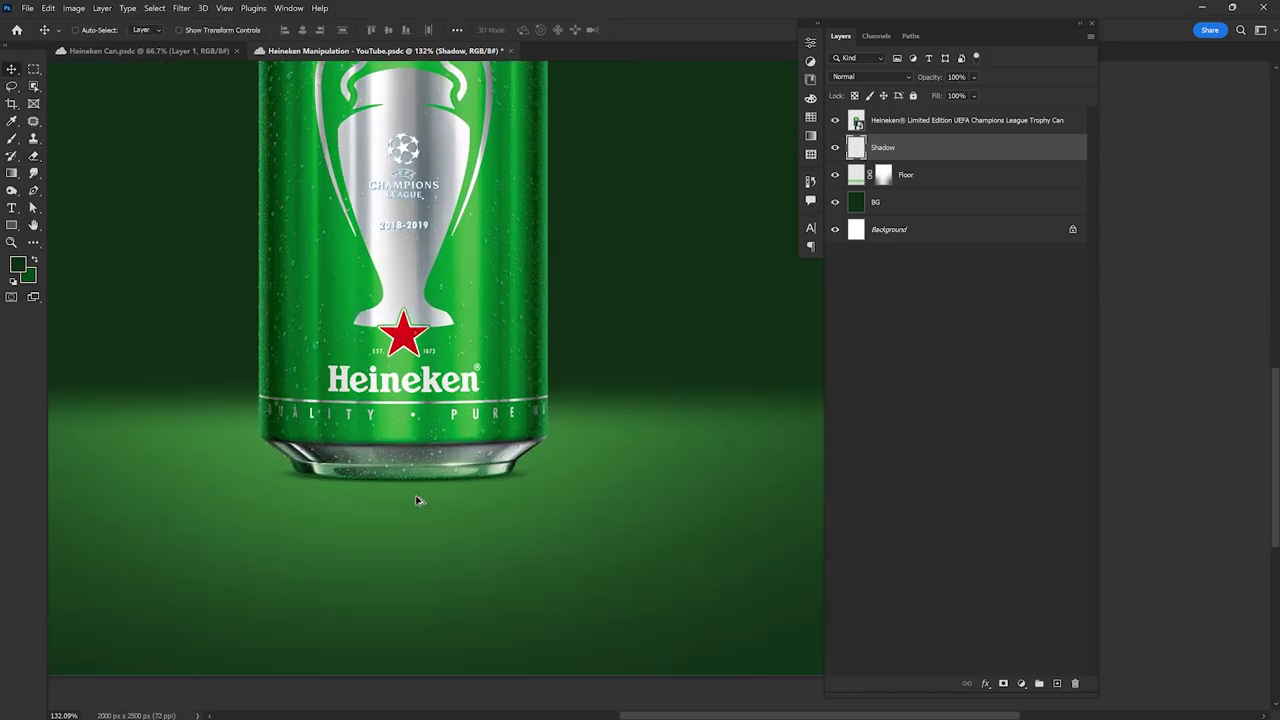
pyautogui.scroll(1, 418, 503)
pyautogui.scroll(-3, 415, 495)
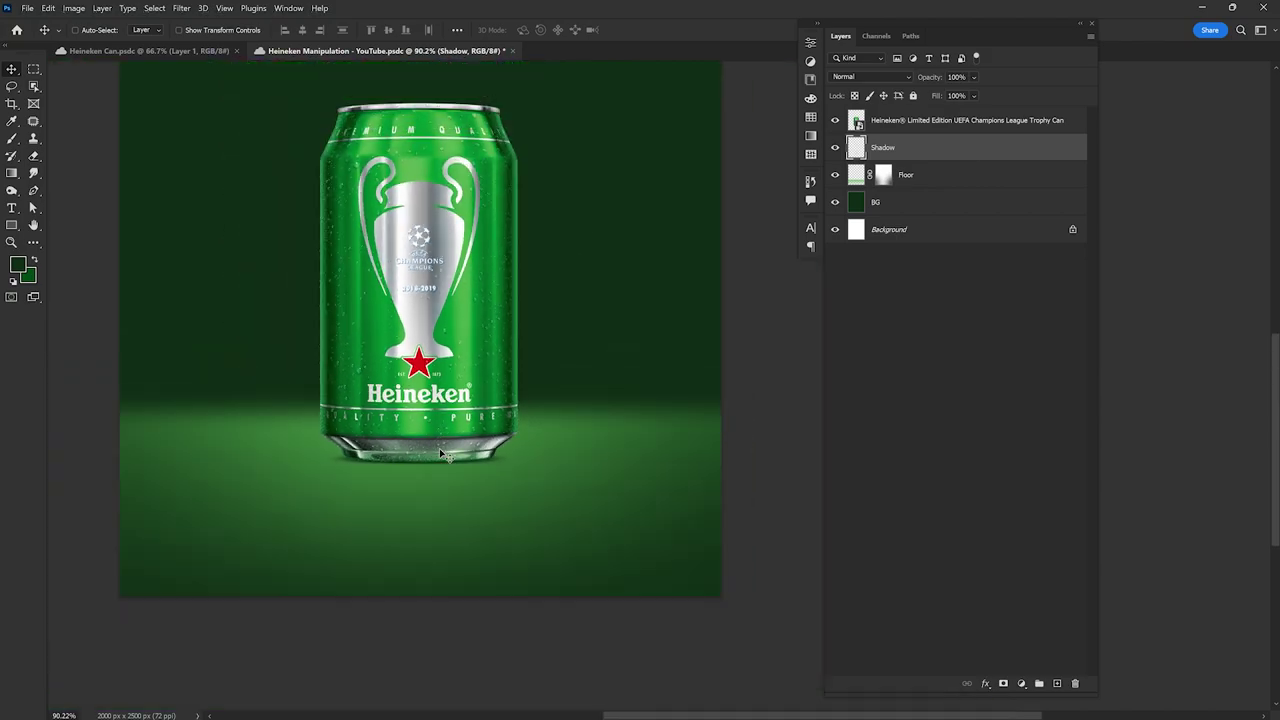
pyautogui.scroll(-1, 505, 383)
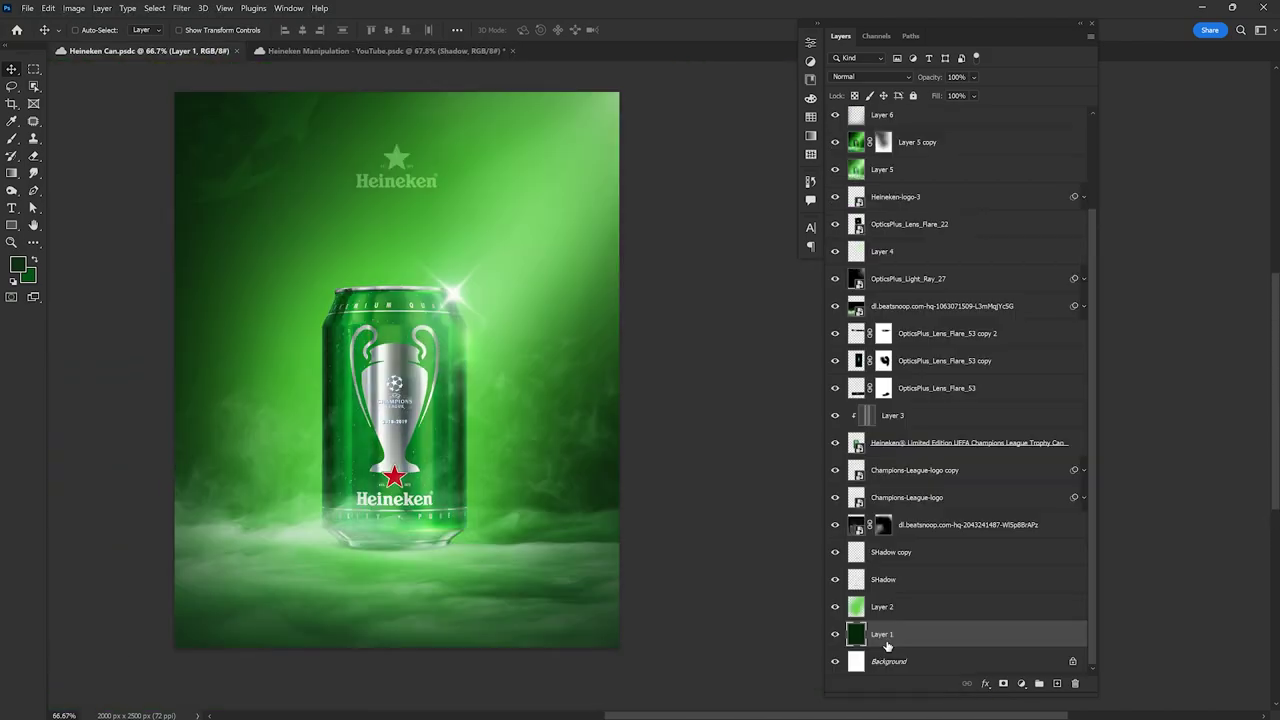
pyautogui.click(880, 588)
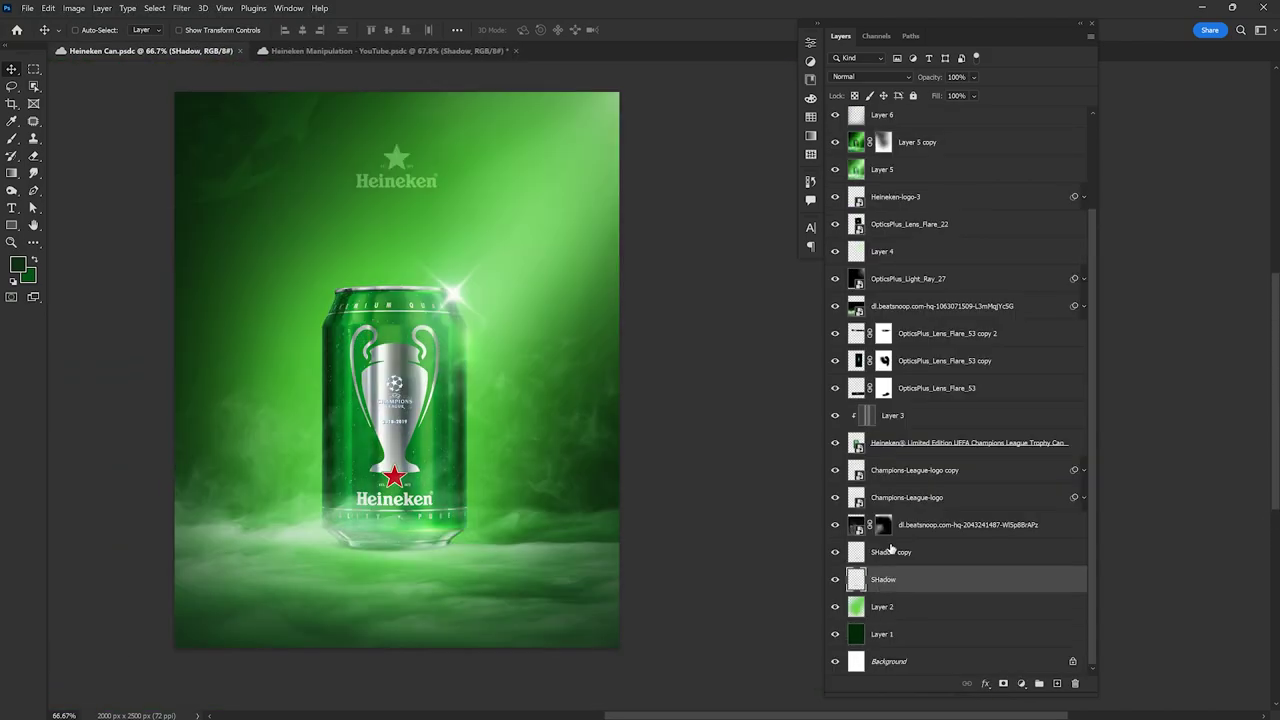
pyautogui.click(893, 551)
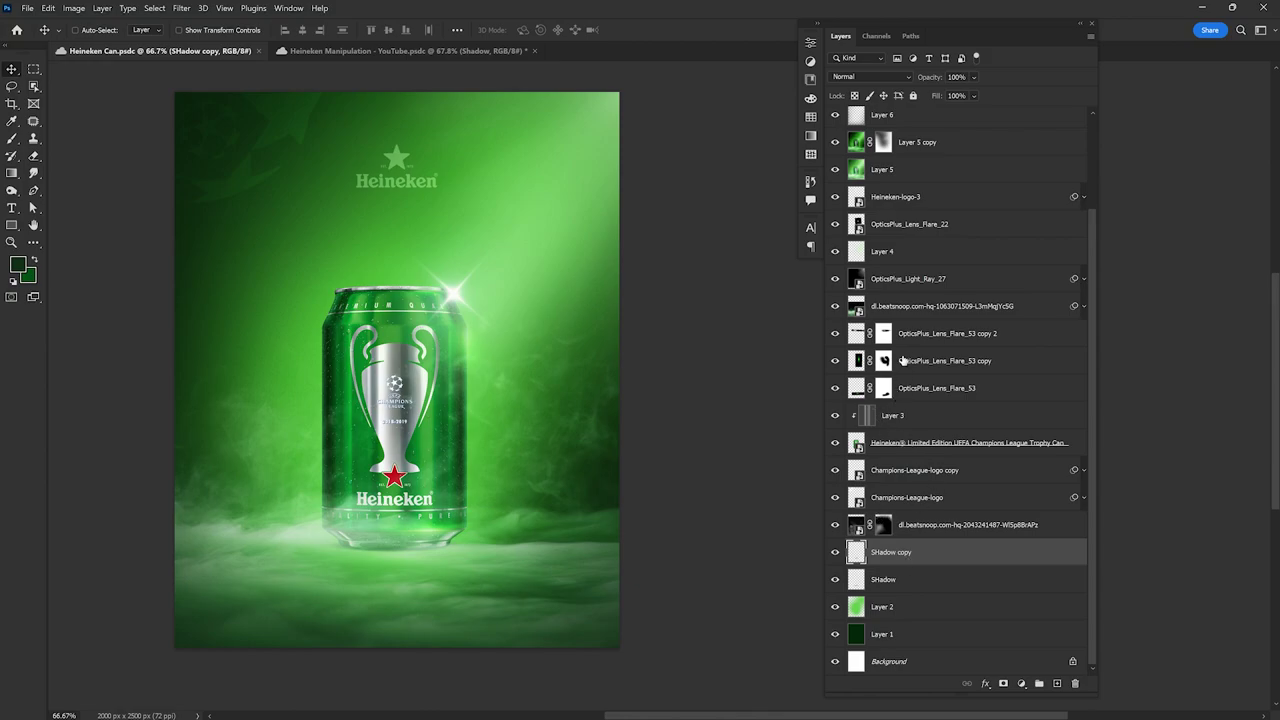
pyautogui.click(930, 443)
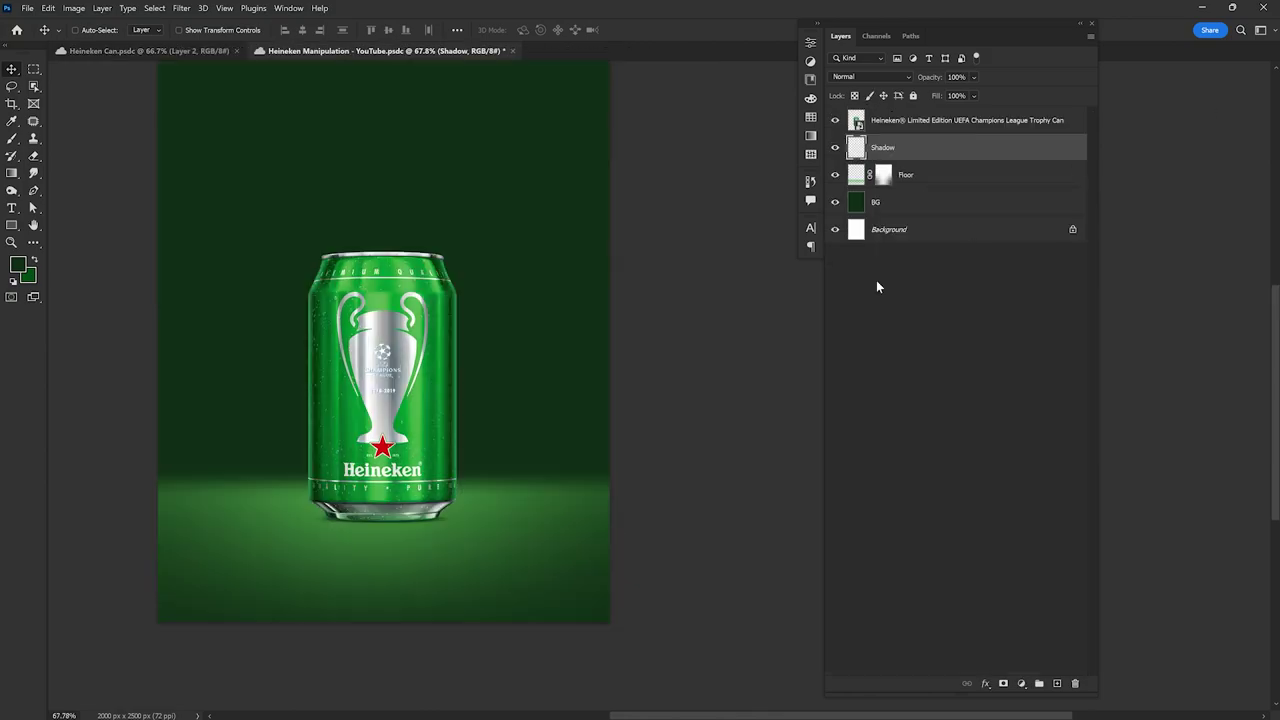
pyautogui.click(889, 211)
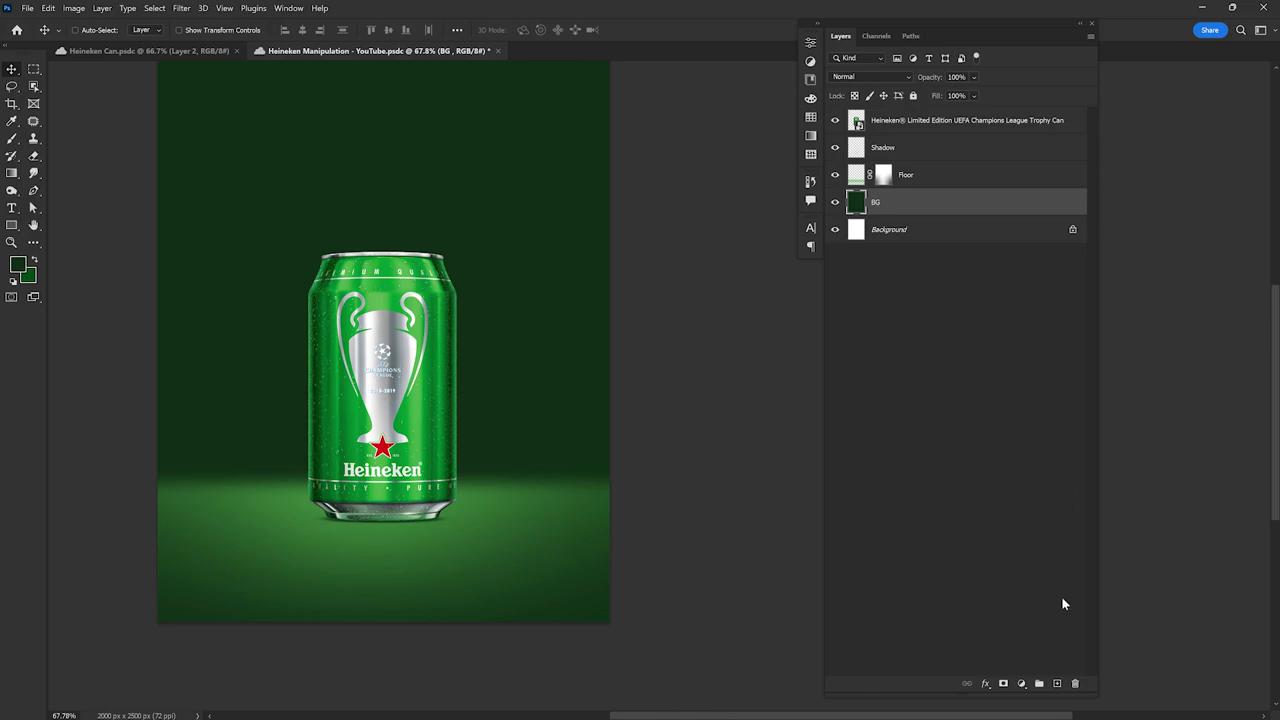
pyautogui.click(1058, 684)
pyautogui.write('Highlights')
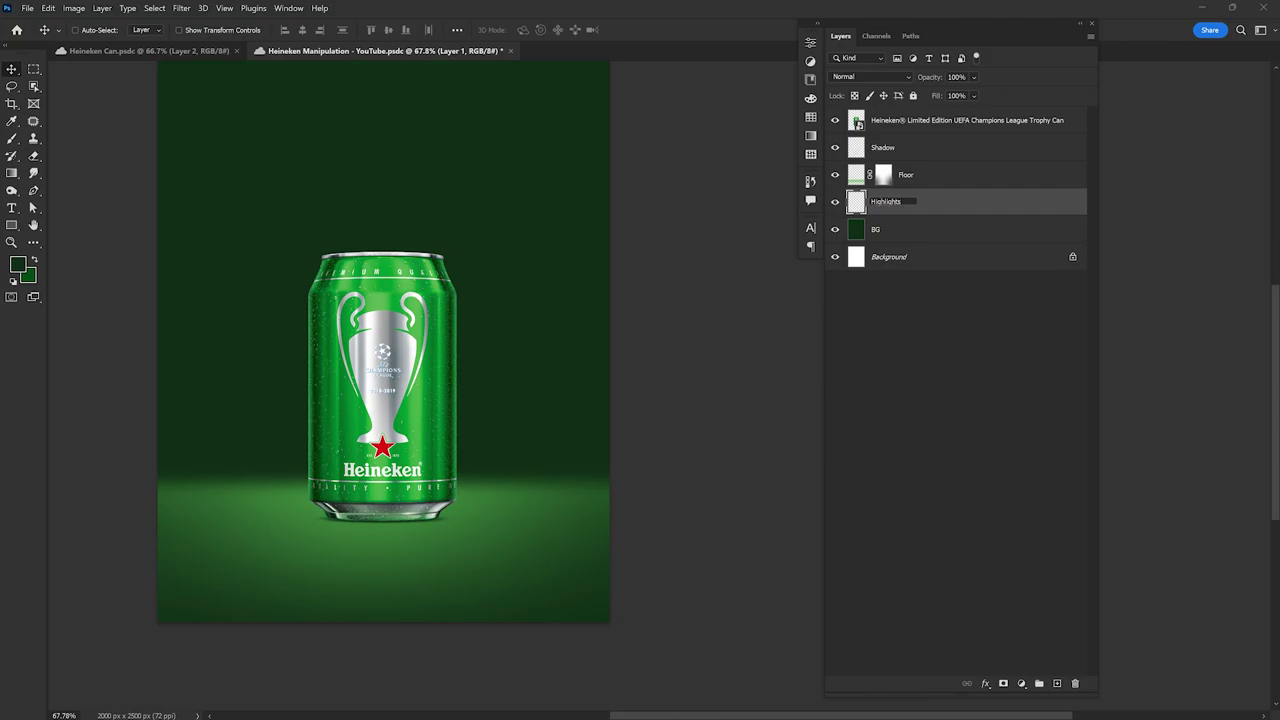
# Step: Name the layer Highlights BG and set up a fully soft round brush of about 870 px
pyautogui.write('BG')
pyautogui.press('Return')
pyautogui.click(12, 140)
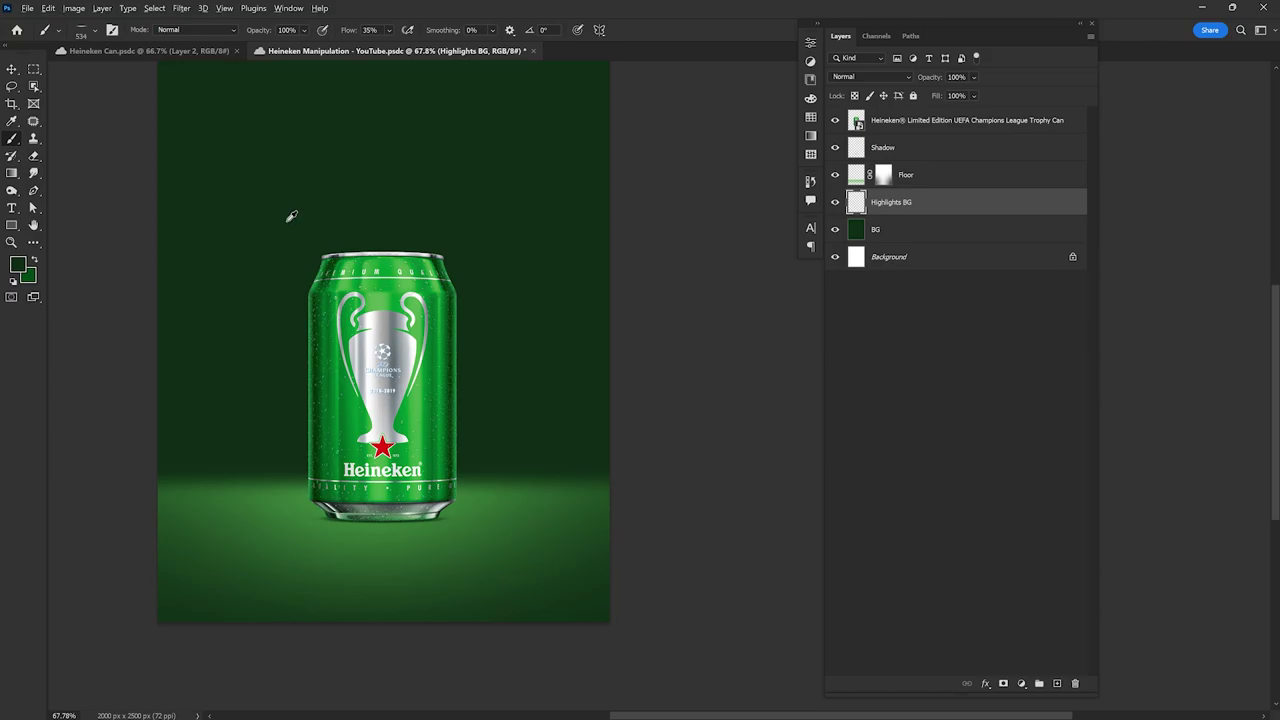
pyautogui.rightClick(338, 200)
pyautogui.click(377, 304)
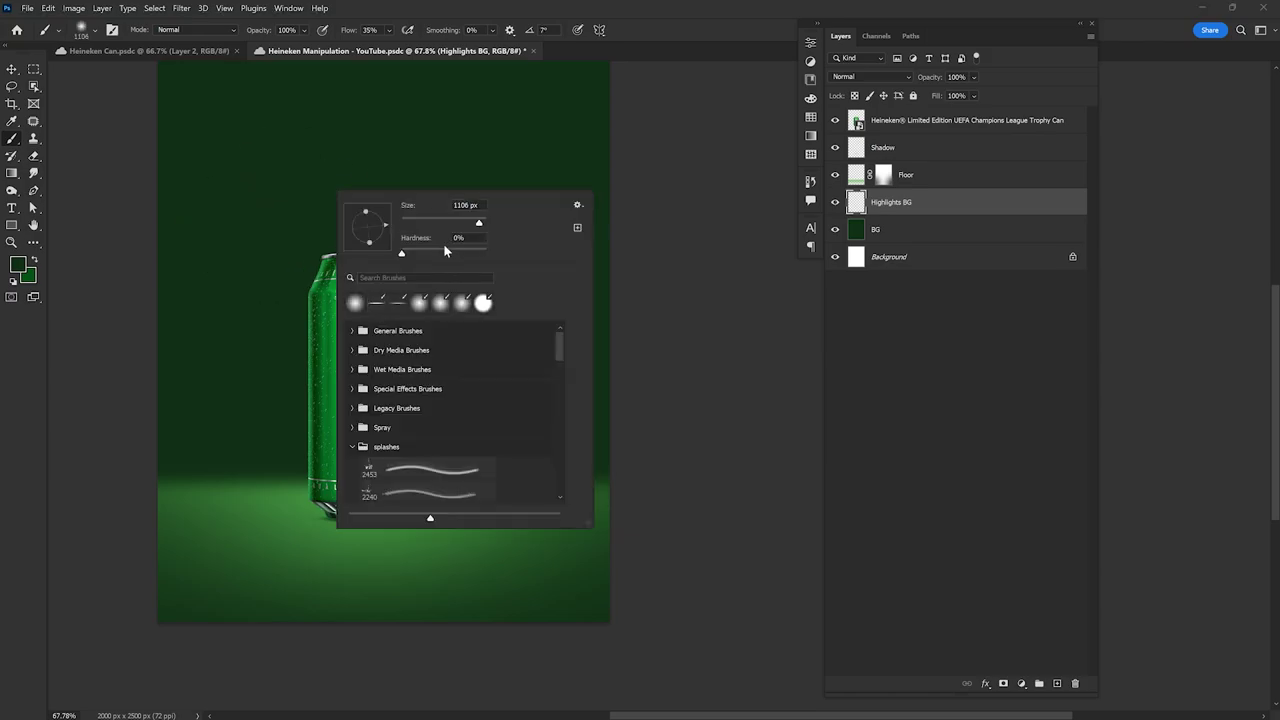
pyautogui.moveTo(230, 198); pyautogui.dragTo(300, 229)
pyautogui.moveTo(388, 370); pyautogui.dragTo(519, 374)
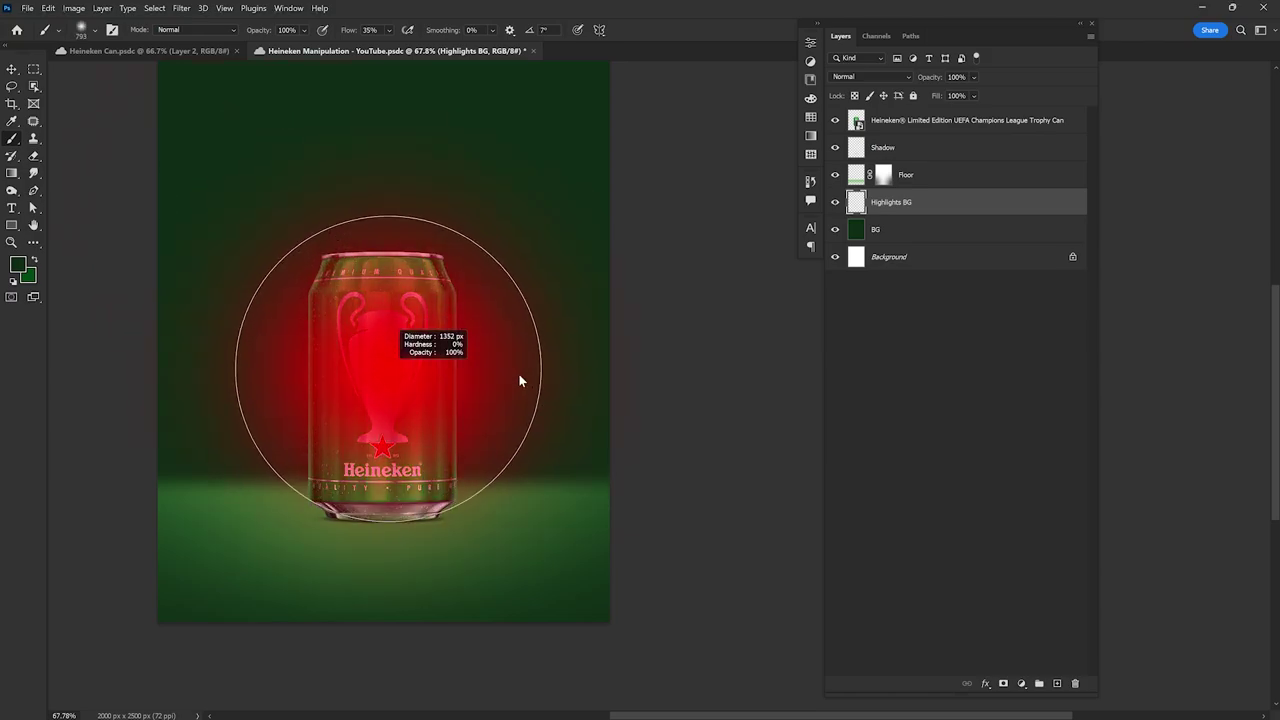
# Step: Paint a light-green #55c551 glow around and above the can
pyautogui.click(17, 265)
pyautogui.moveTo(459, 215); pyautogui.dragTo(480, 203)
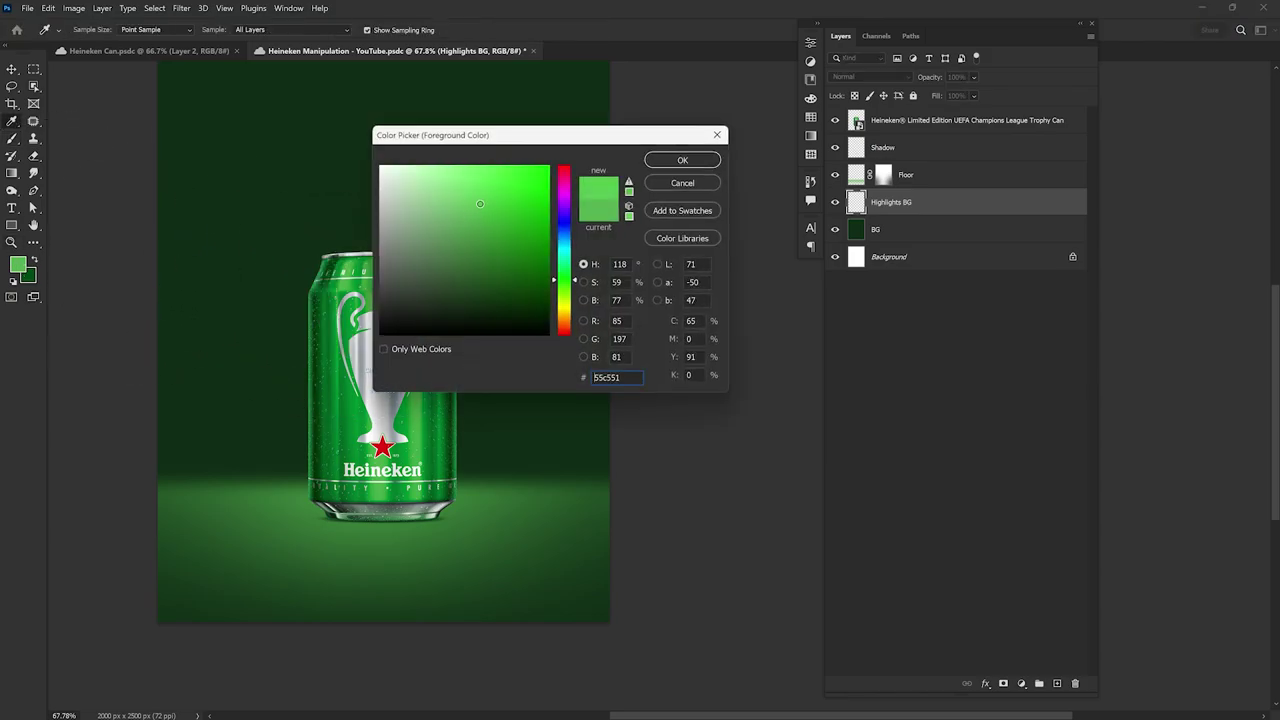
pyautogui.click(682, 160)
pyautogui.scroll(-2, 560, 262)
pyautogui.scroll(1, 600, 256)
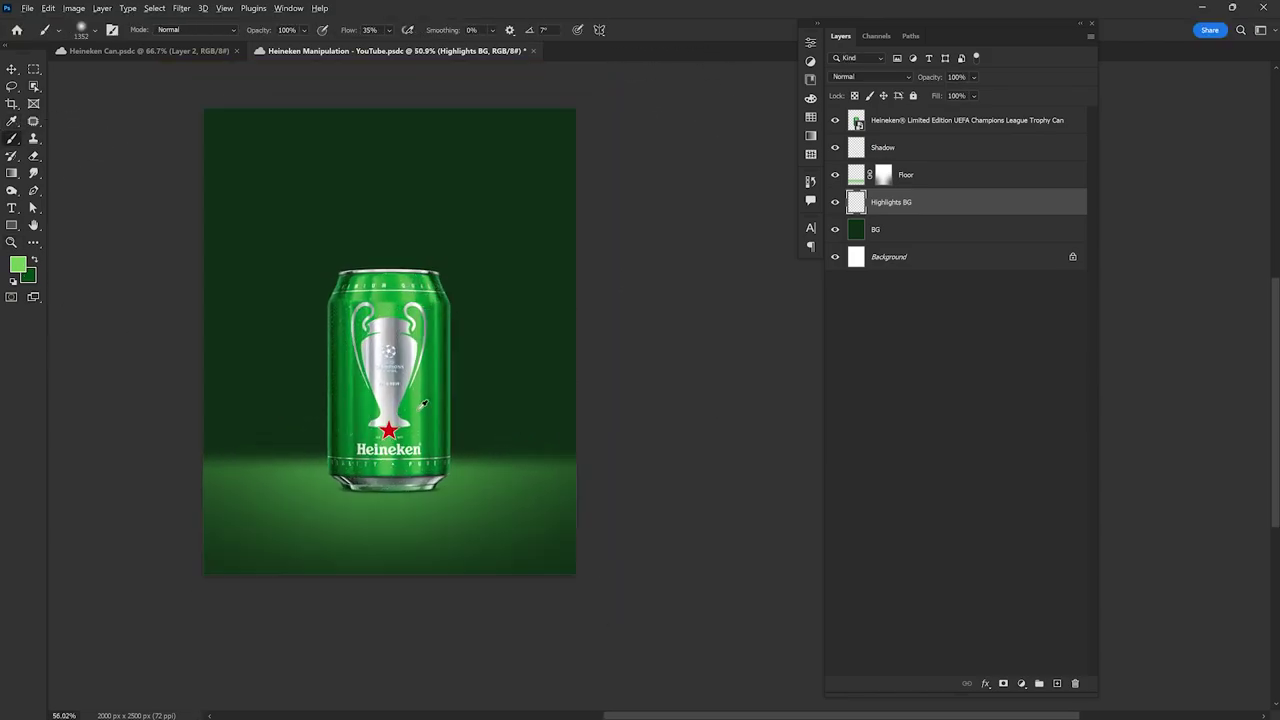
pyautogui.moveTo(397, 413)
pyautogui.mouseDown()
pyautogui.moveTo(369, 423)
pyautogui.moveTo(369, 331)
pyautogui.moveTo(346, 291)
pyautogui.moveTo(480, 334)
pyautogui.moveTo(571, 286)
pyautogui.moveTo(429, 414)
pyautogui.moveTo(395, 352)
pyautogui.moveTo(314, 271)
pyautogui.moveTo(357, 428)
pyautogui.moveTo(455, 250)
pyautogui.mouseUp()
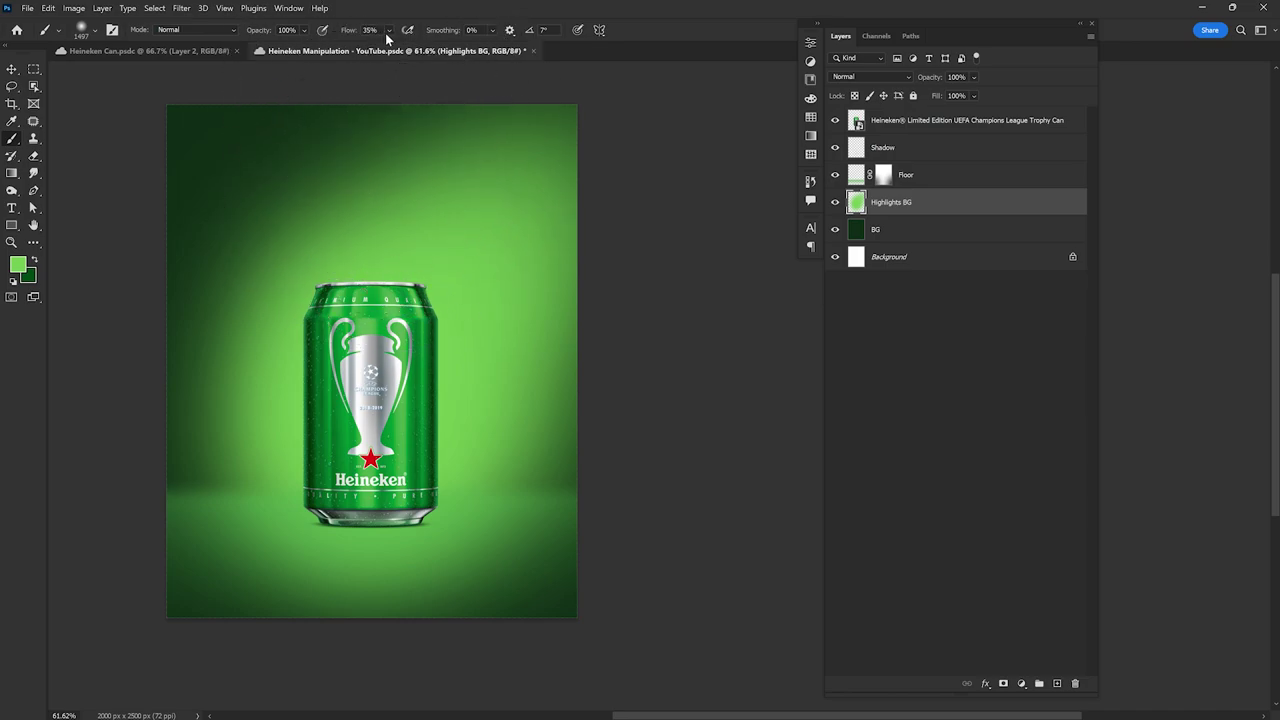
# Step: Enlarge the eraser to about 1833 px and brush more green into the upper-right background
pyautogui.scroll(-2, 360, 357)
pyautogui.press('e')
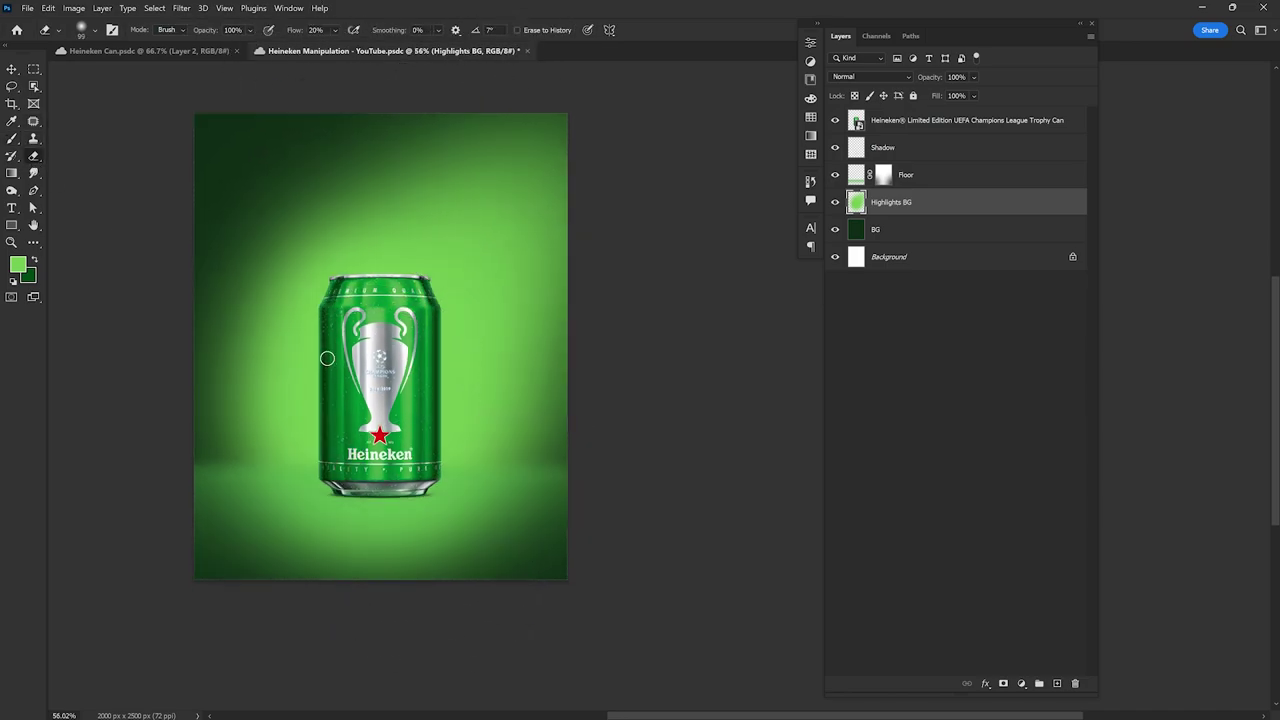
pyautogui.moveTo(286, 366); pyautogui.dragTo(456, 379)
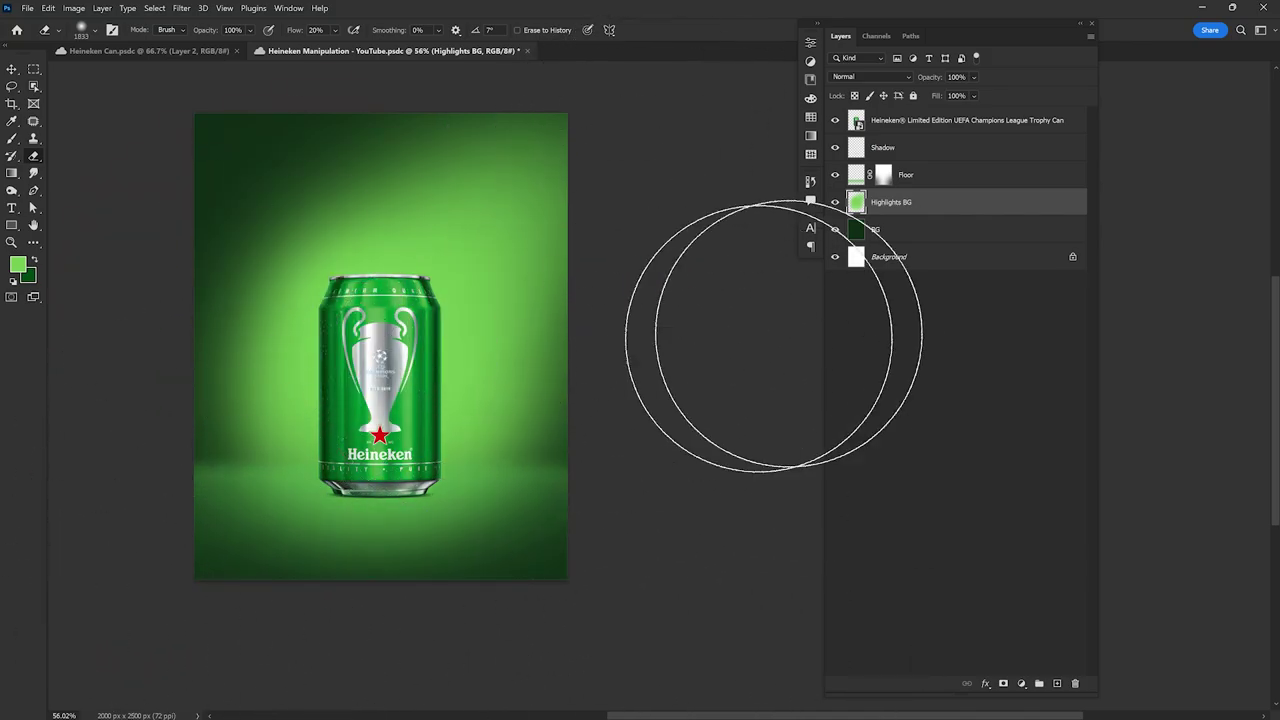
pyautogui.press('b')
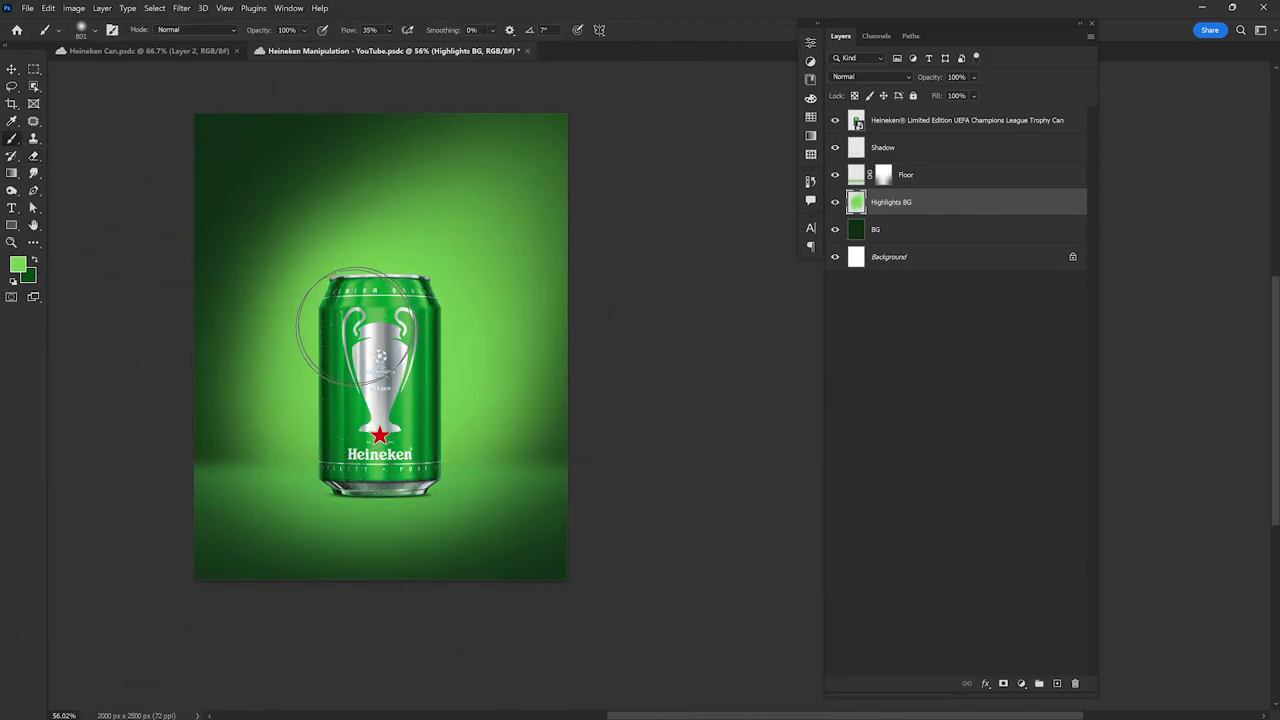
pyautogui.moveTo(375, 335); pyautogui.dragTo(482, 285)
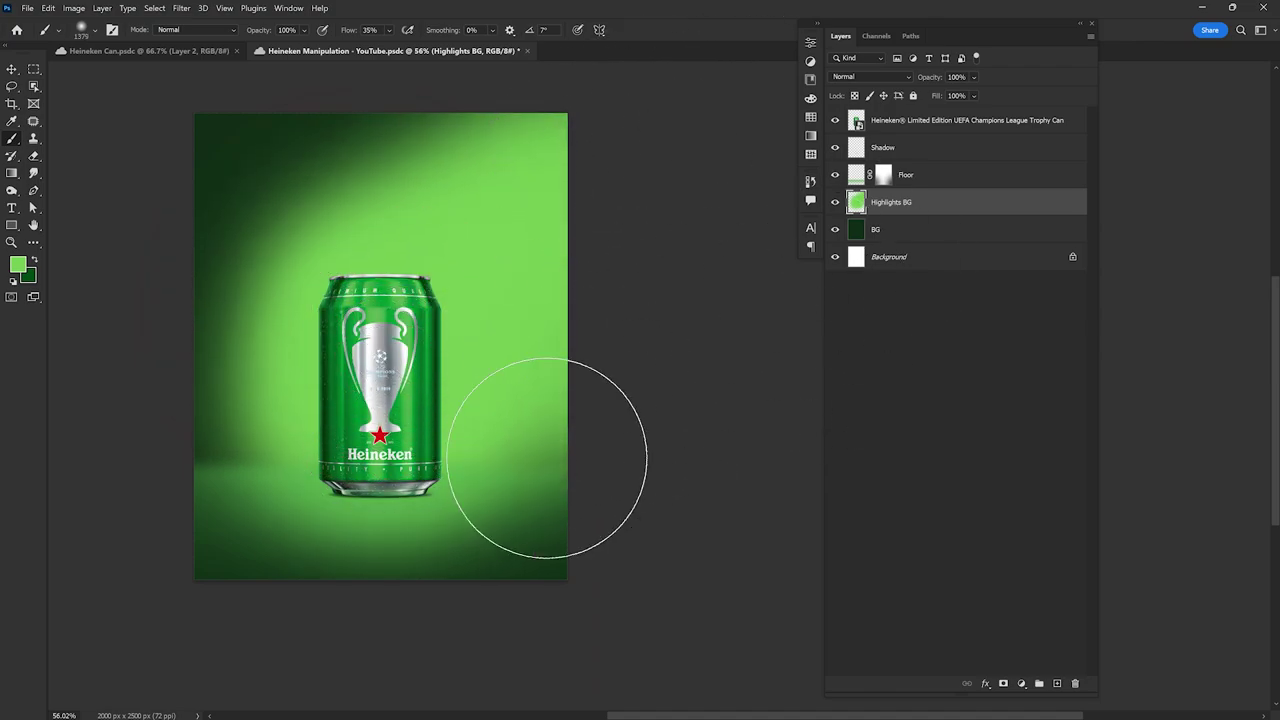
# Step: Erase glow near the bottom, paint lighter green around the can, then erase left and lower spill
pyautogui.click(33, 156)
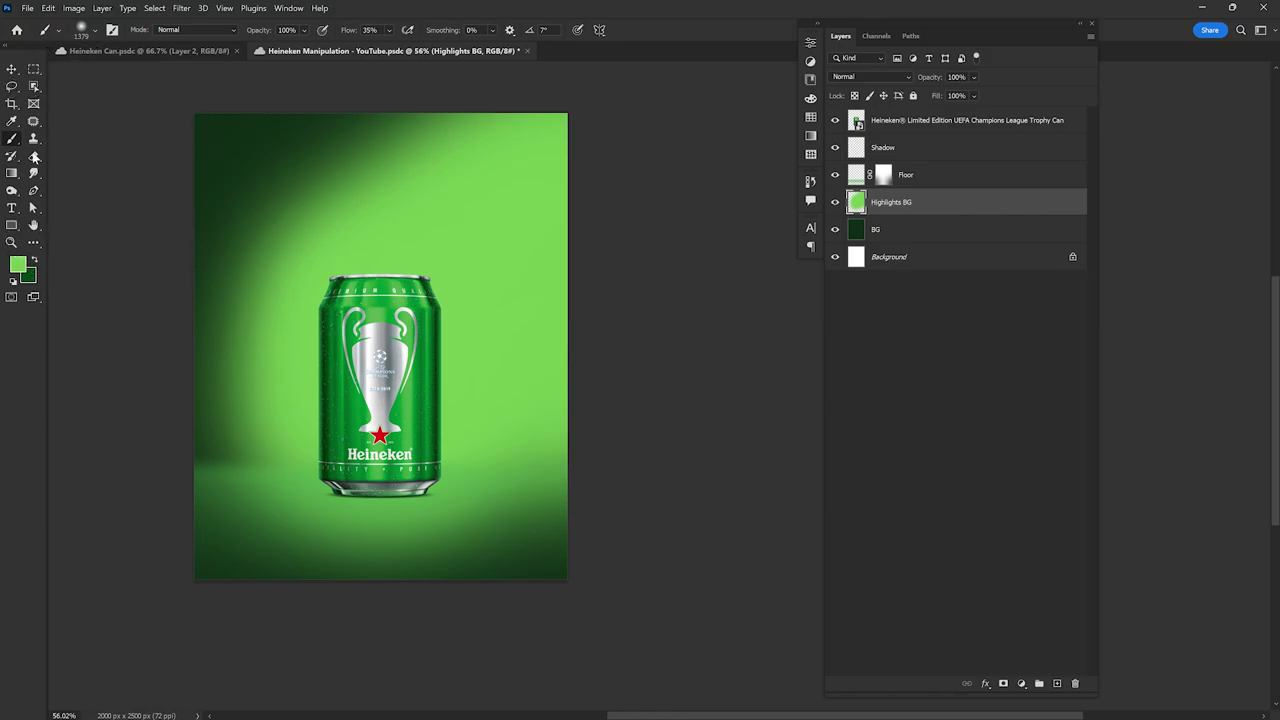
pyautogui.moveTo(537, 557); pyautogui.dragTo(417, 588)
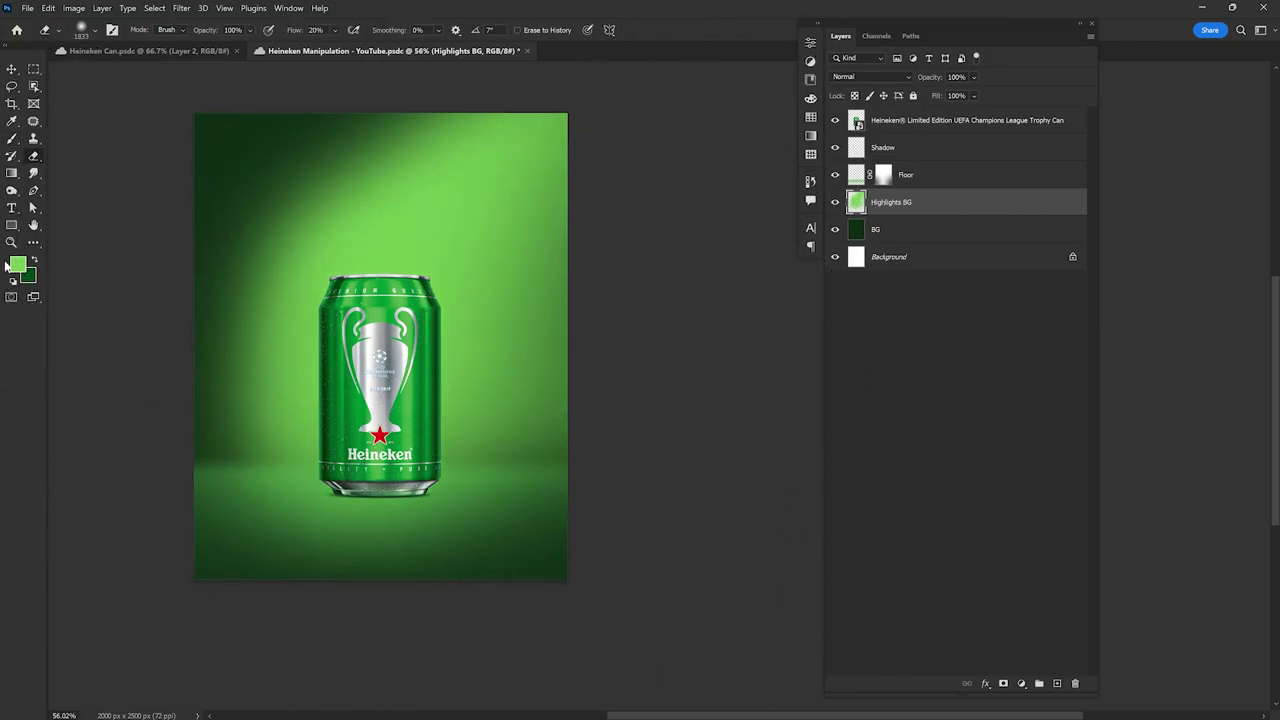
pyautogui.press('b')
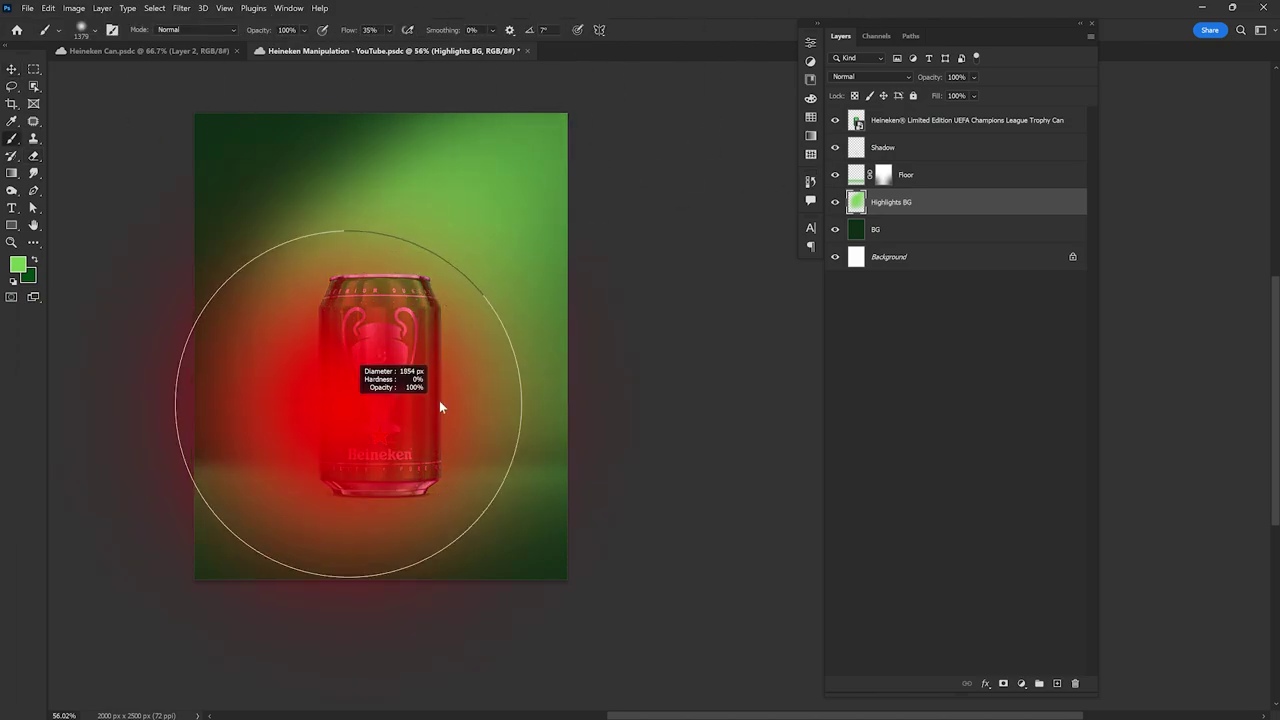
pyautogui.moveTo(346, 420); pyautogui.dragTo(370, 403)
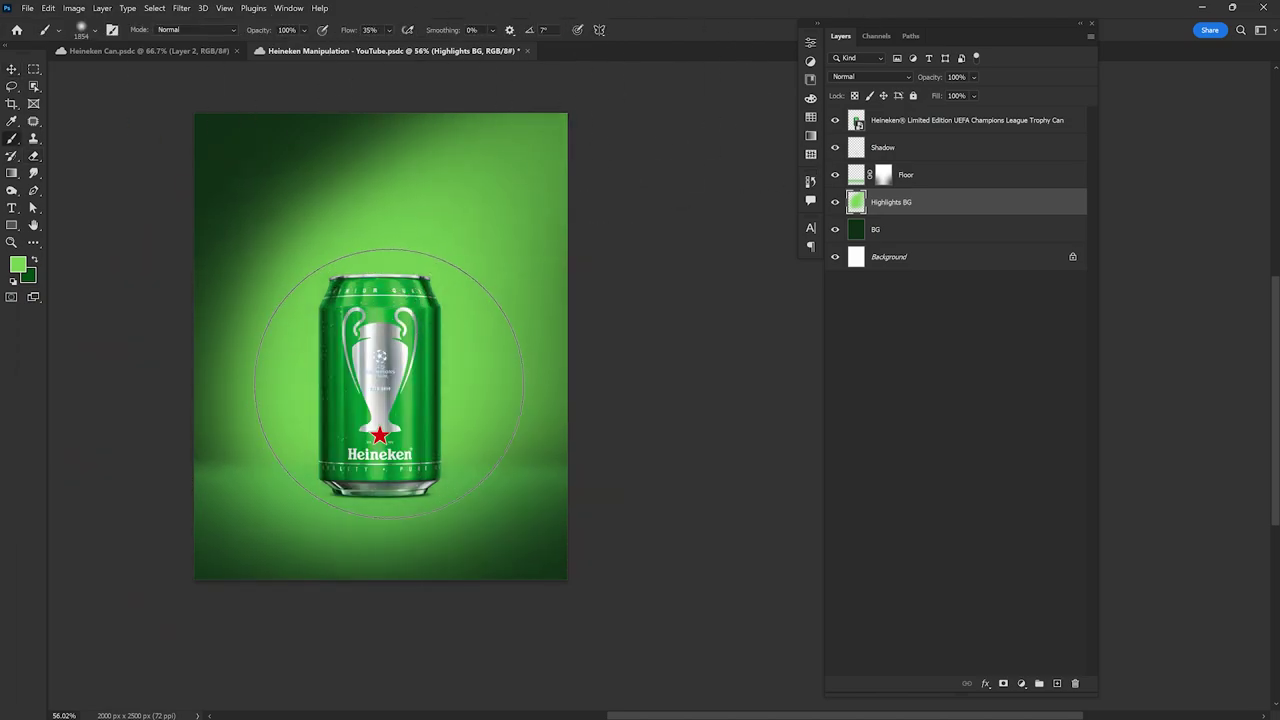
pyautogui.press('e')
pyautogui.moveTo(400, 600)
pyautogui.mouseDown()
pyautogui.moveTo(191, 337)
pyautogui.moveTo(195, 202)
pyautogui.mouseUp()
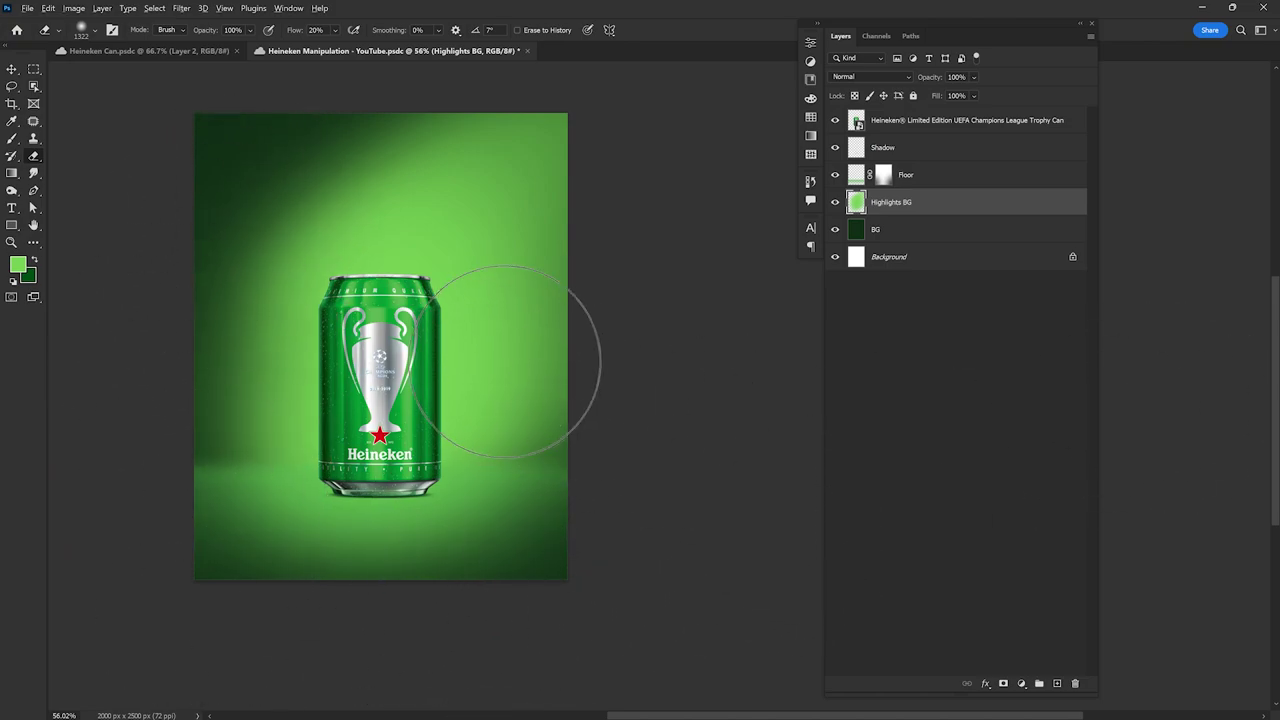
pyautogui.press(']')
pyautogui.press(']')
pyautogui.press(']')
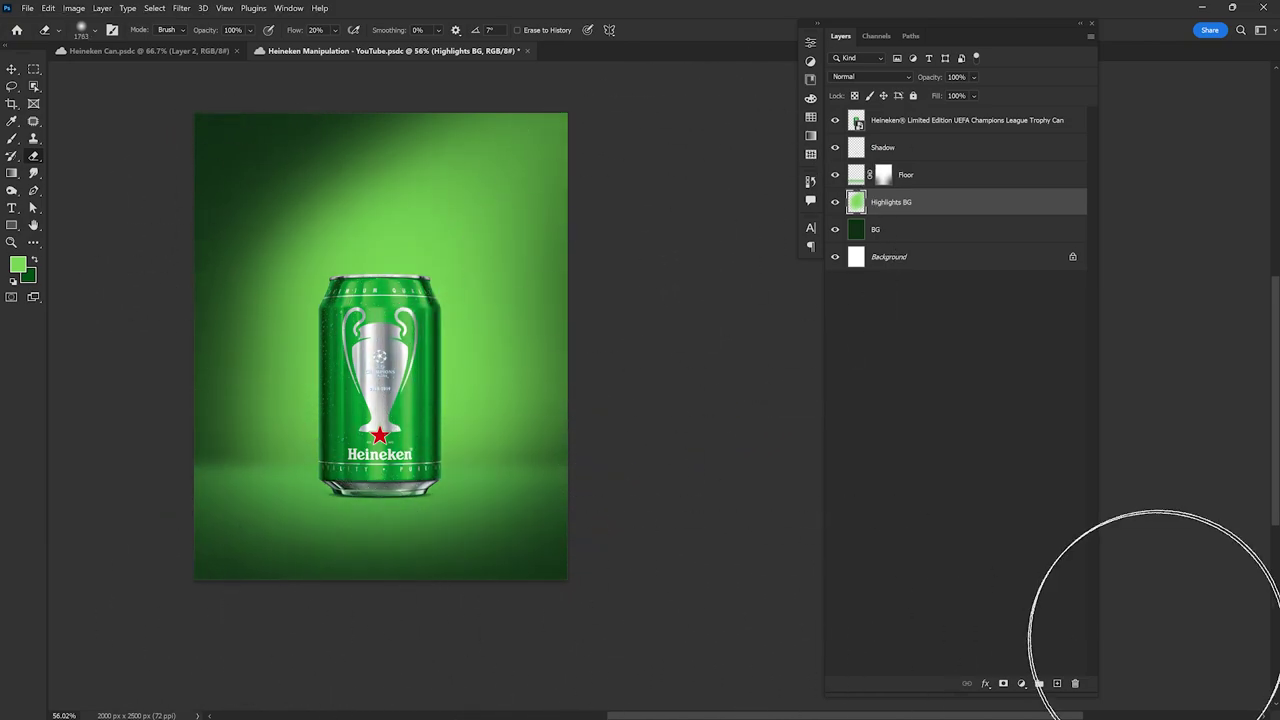
# Step: Move the light-ray image up to the top edge and drag its layer to the top of the stack
pyautogui.press('v')
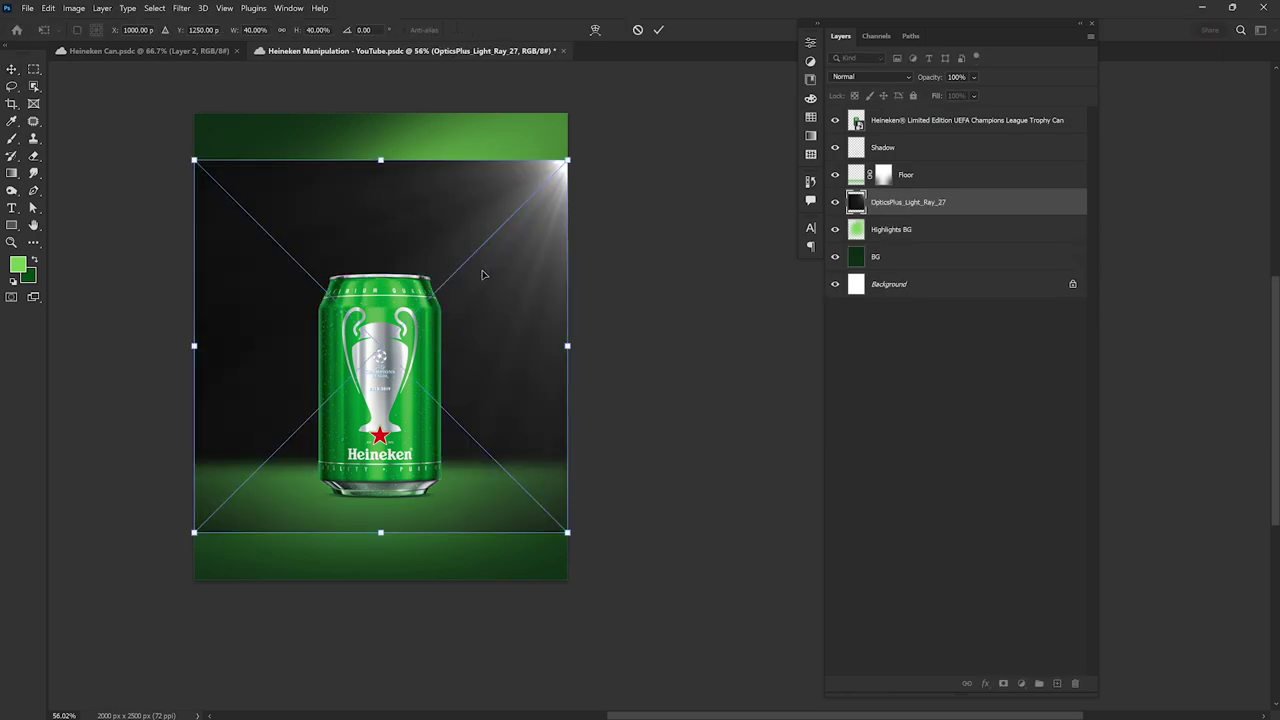
pyautogui.moveTo(482, 274); pyautogui.dragTo(482, 220)
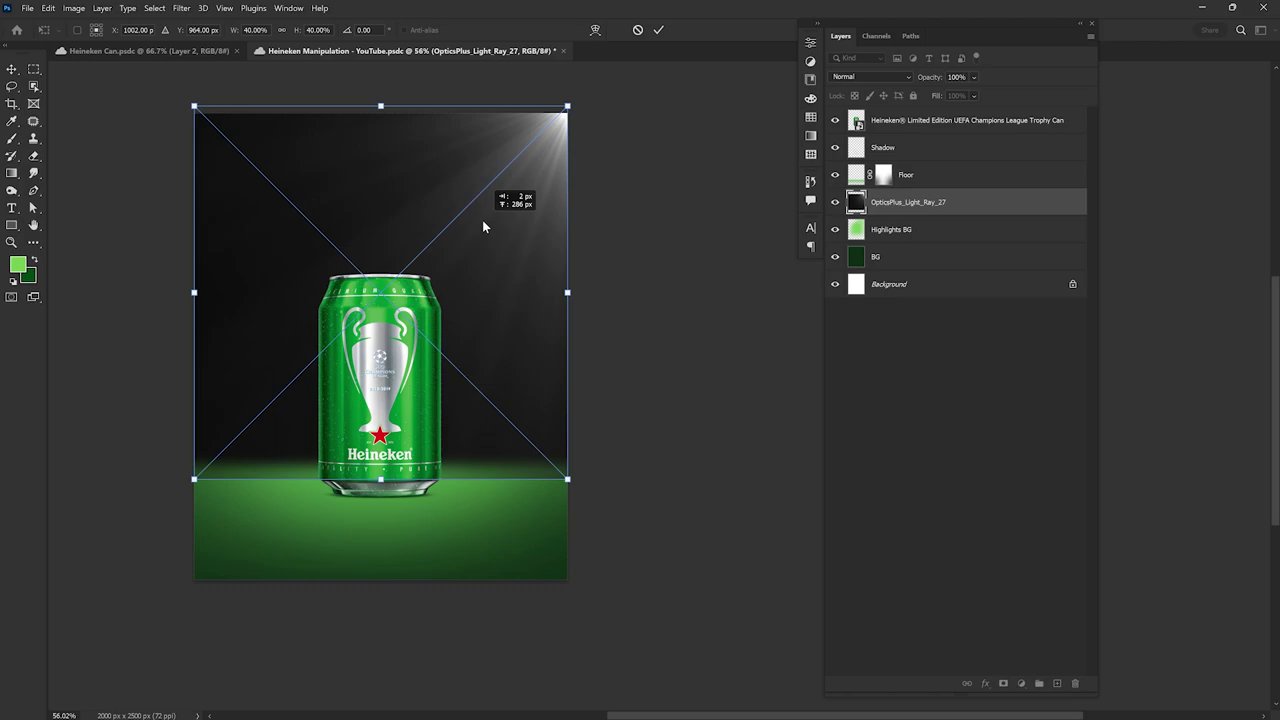
pyautogui.click(661, 31)
pyautogui.moveTo(930, 202); pyautogui.dragTo(938, 114)
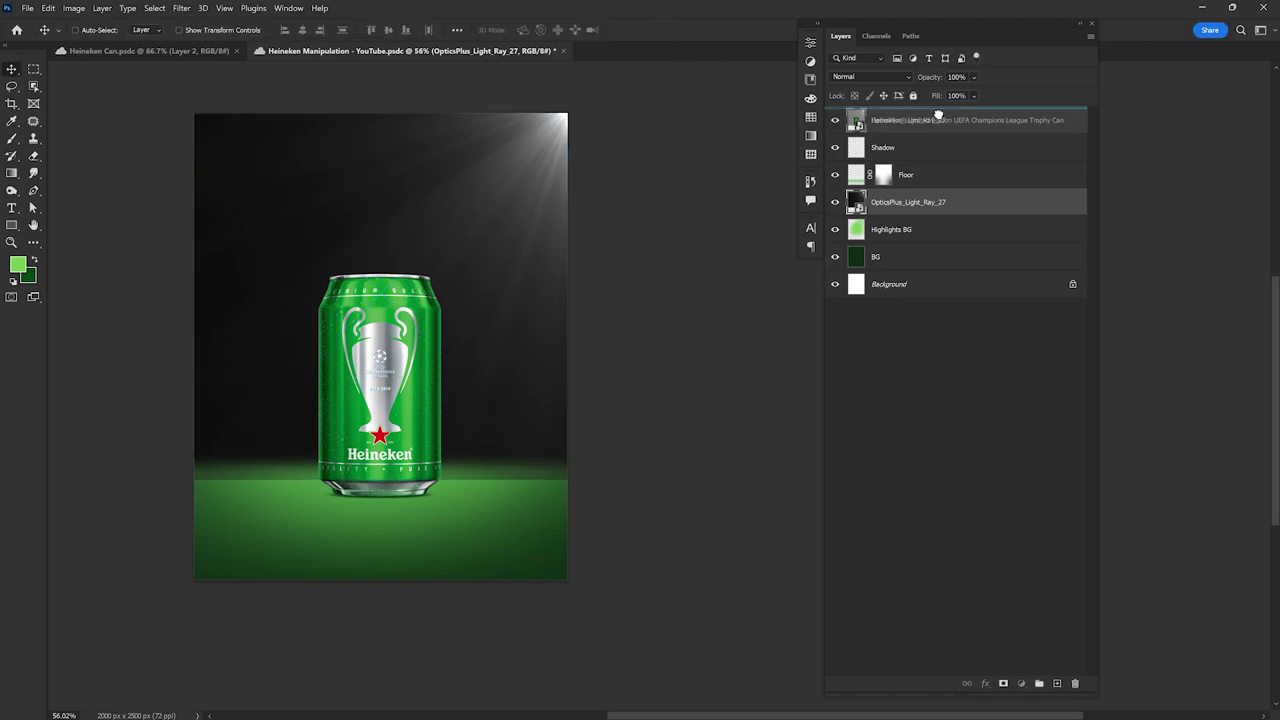
# Step: Set the light ray to Screen and apply Levels with black point 24 and brighter midtones
pyautogui.click(860, 78)
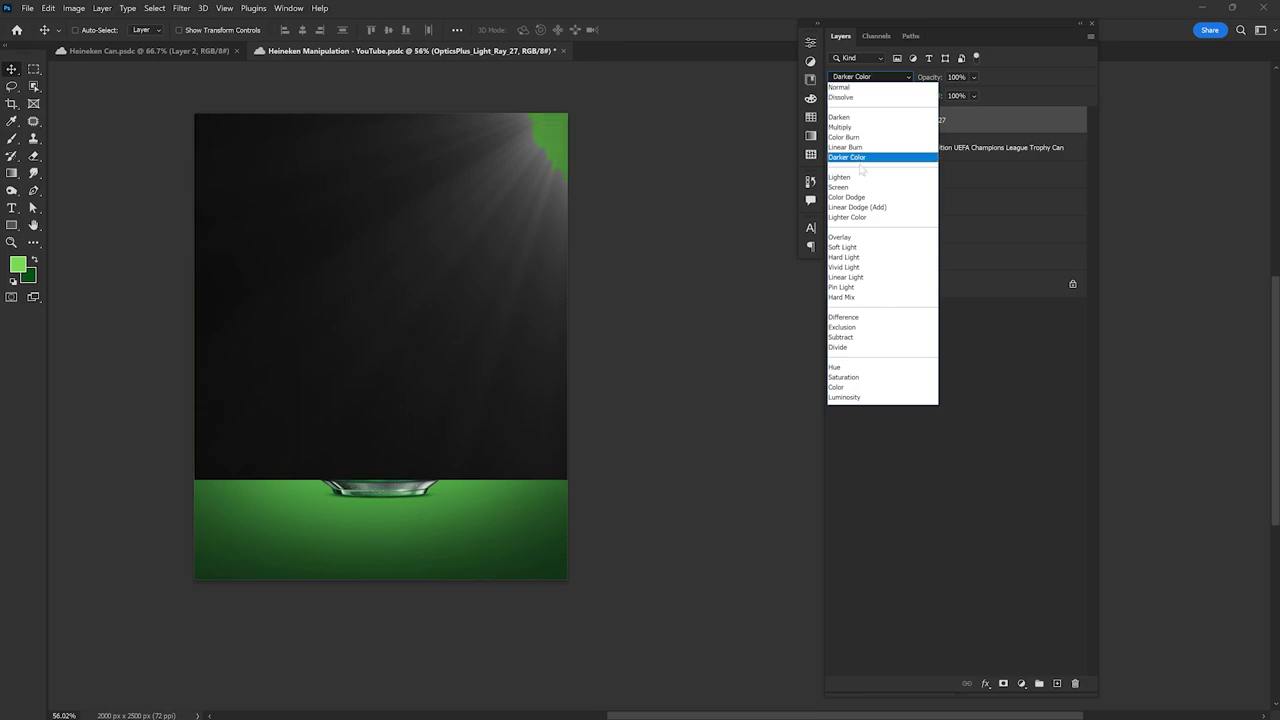
pyautogui.click(859, 187)
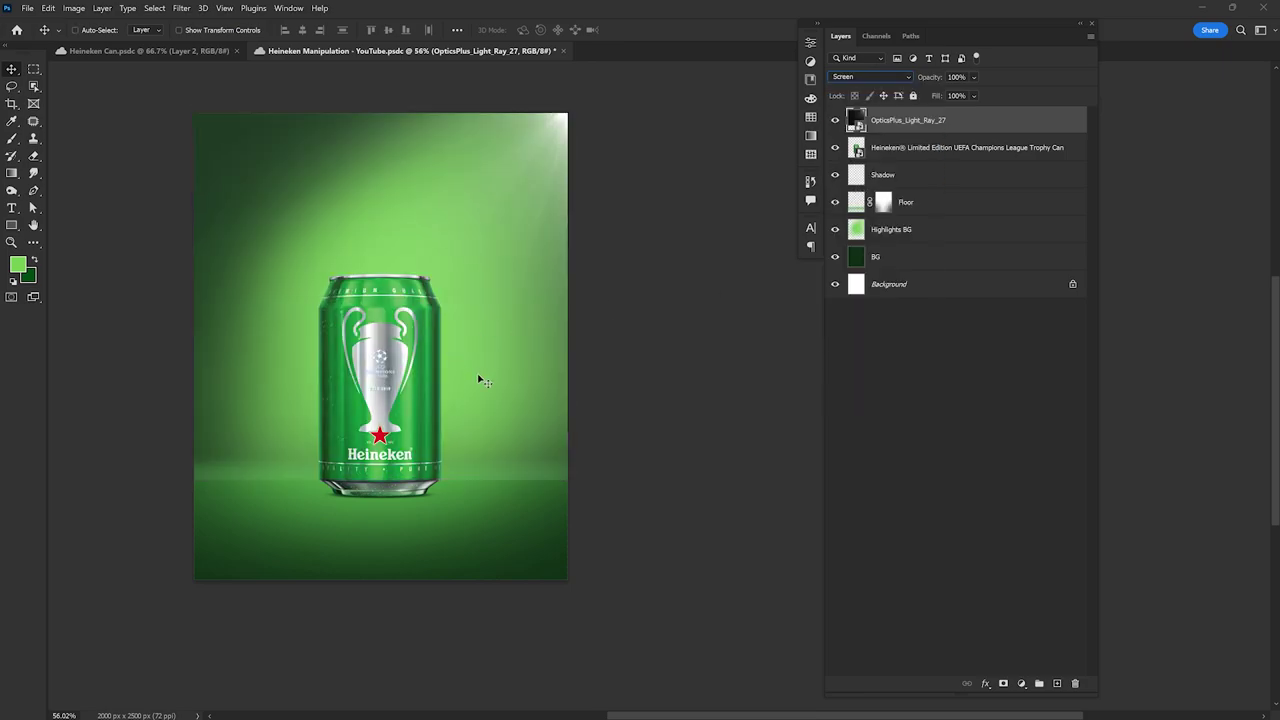
pyautogui.hotkey('ctrl', 'l')
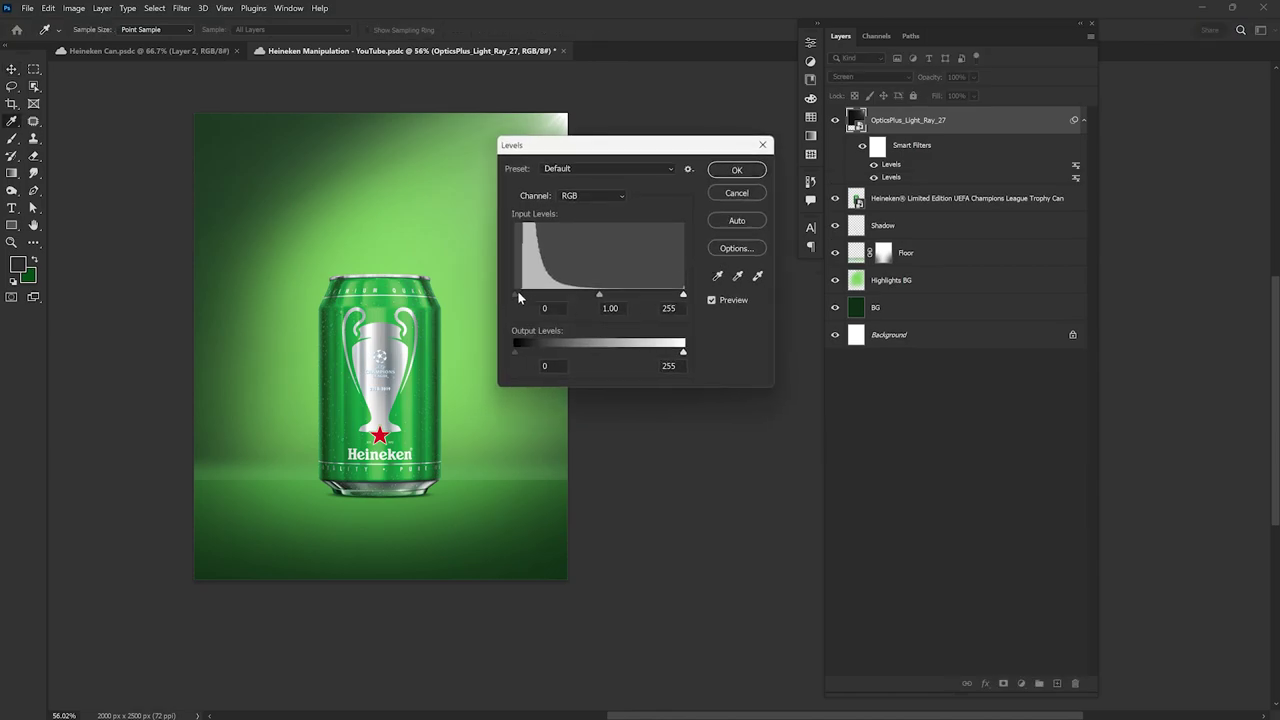
pyautogui.moveTo(518, 294); pyautogui.dragTo(530, 295)
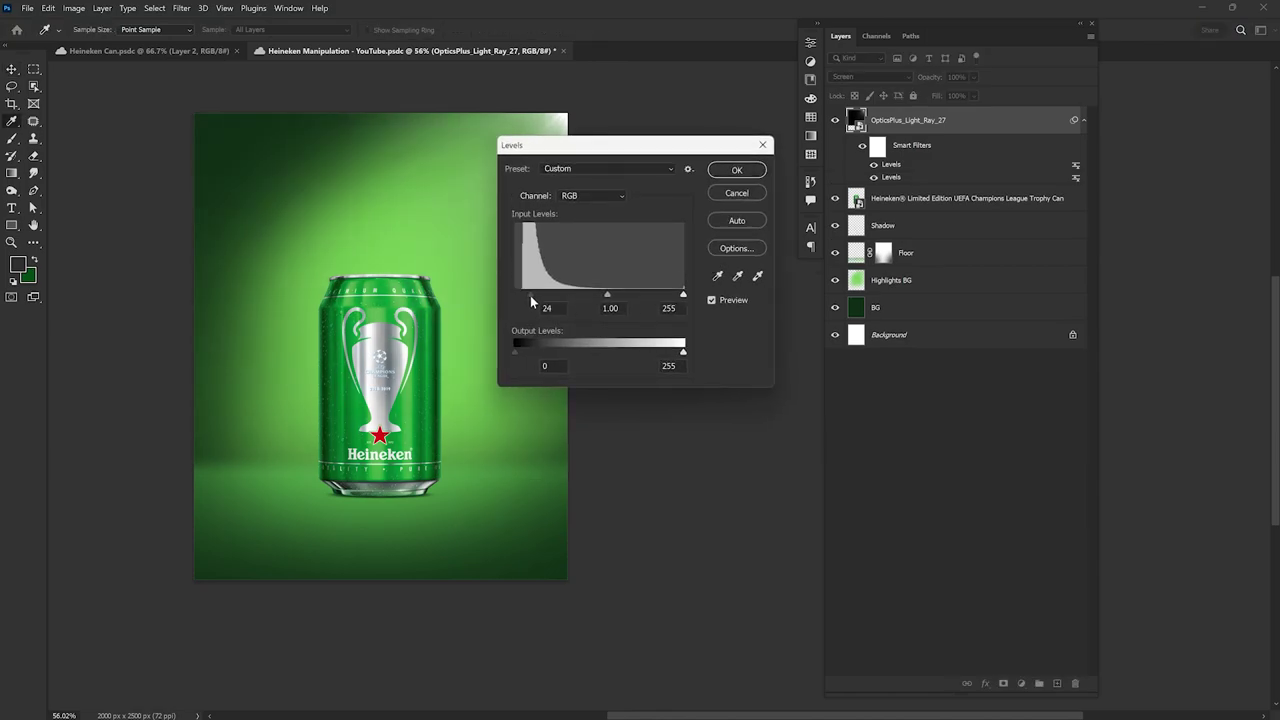
pyautogui.moveTo(609, 294); pyautogui.dragTo(597, 294)
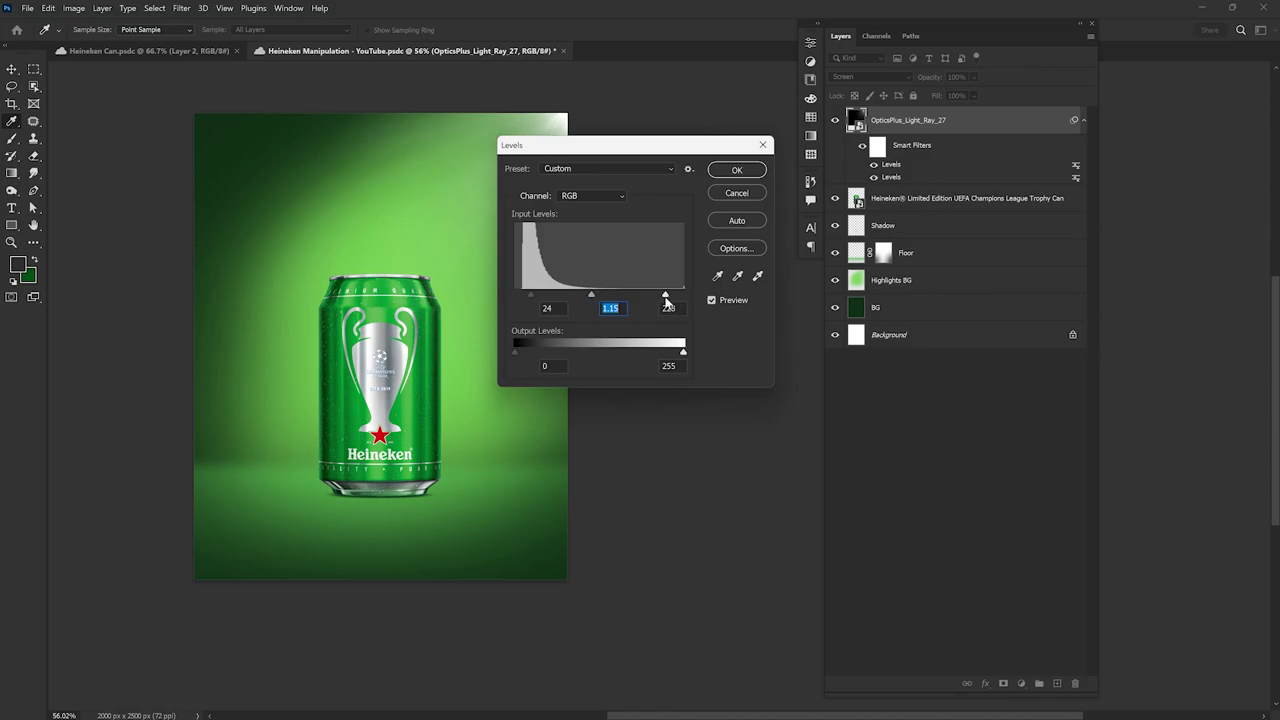
pyautogui.click(748, 172)
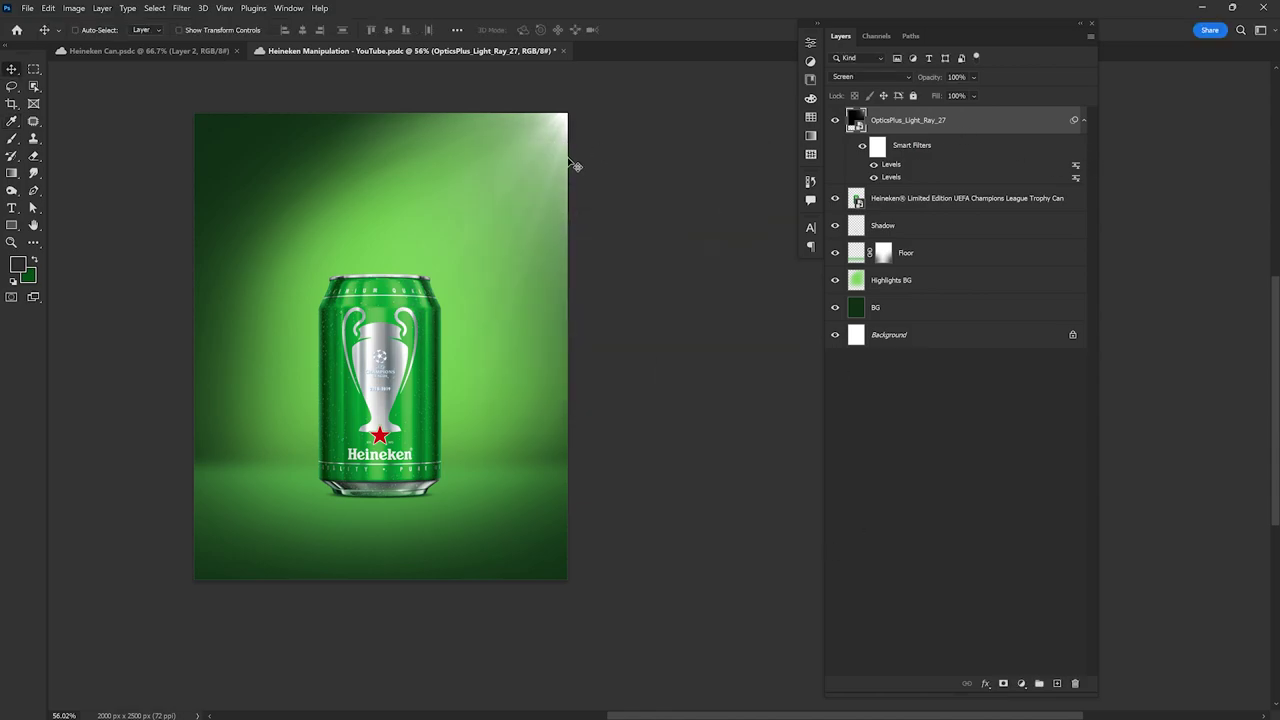
pyautogui.press('ctrl')
pyautogui.hotkey('ctrl', 'u')
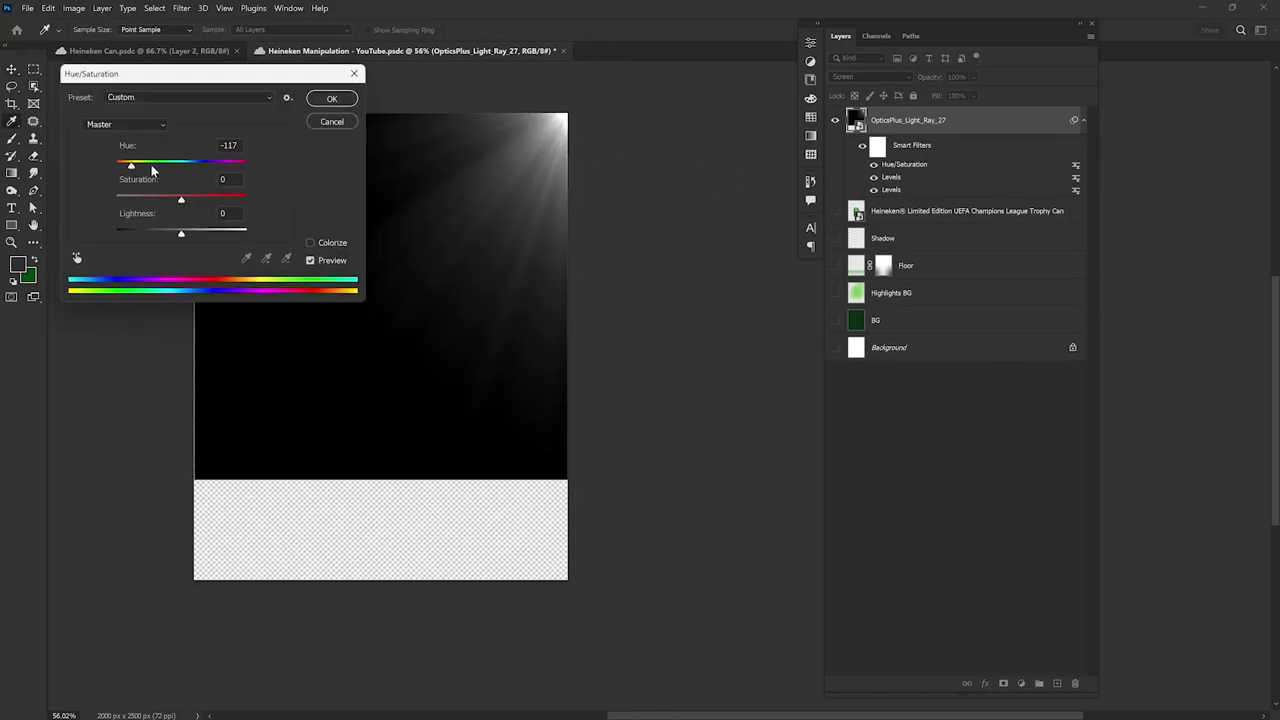
# Step: Colorize the light ray green with Hue/Saturation and show the other layers again
pyautogui.moveTo(180, 168)
pyautogui.mouseDown()
pyautogui.moveTo(152, 166)
pyautogui.moveTo(174, 172)
pyautogui.mouseUp()
pyautogui.click(310, 243)
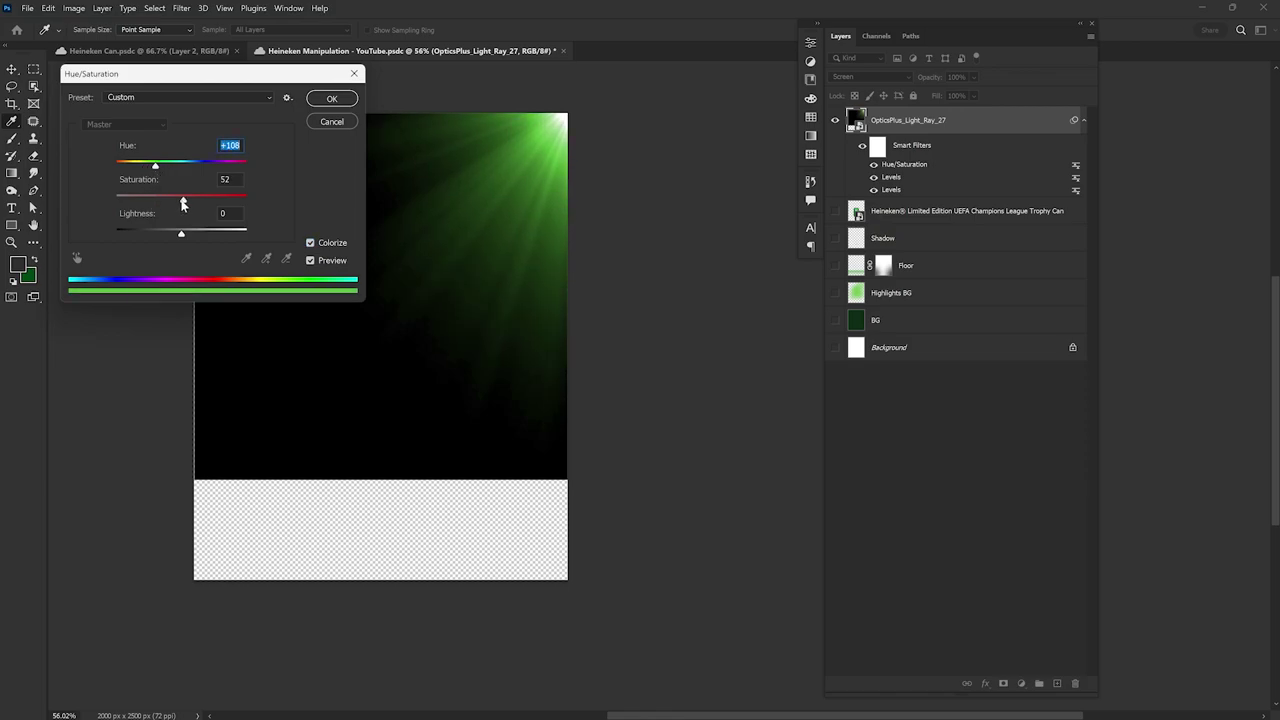
pyautogui.click(331, 99)
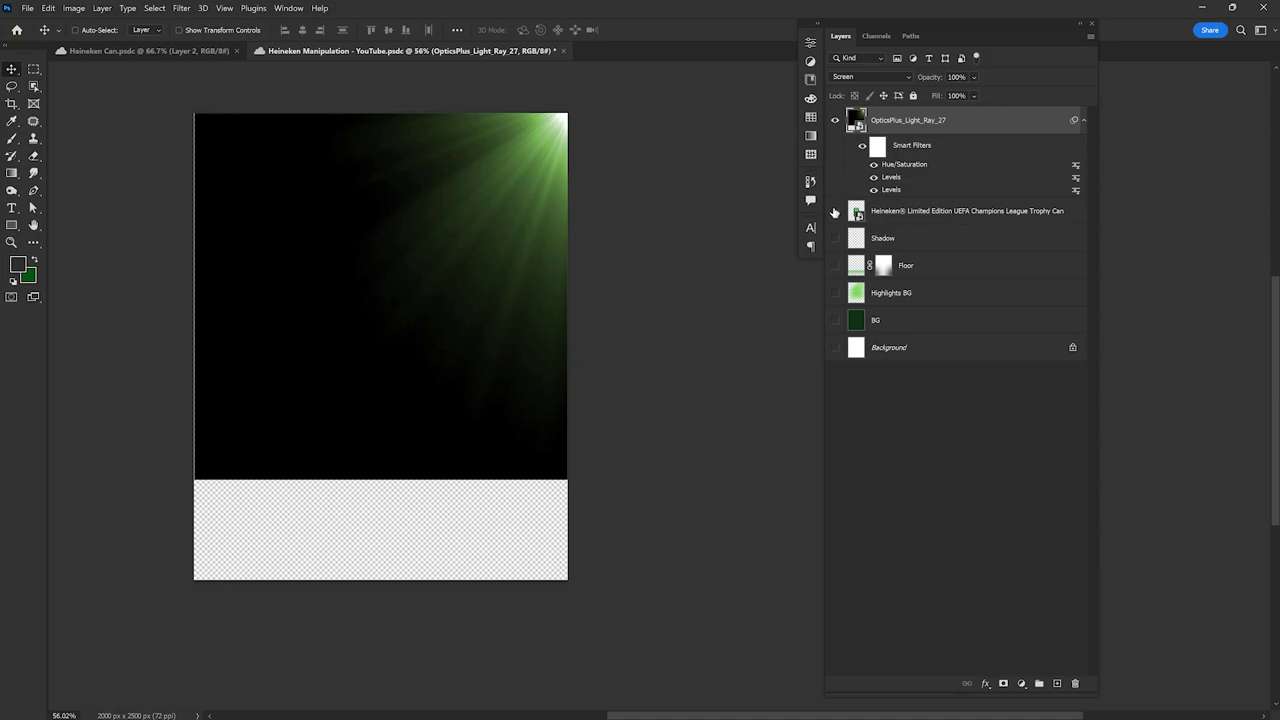
pyautogui.click(835, 347)
pyautogui.moveTo(672, 333); pyautogui.dragTo(678, 327)
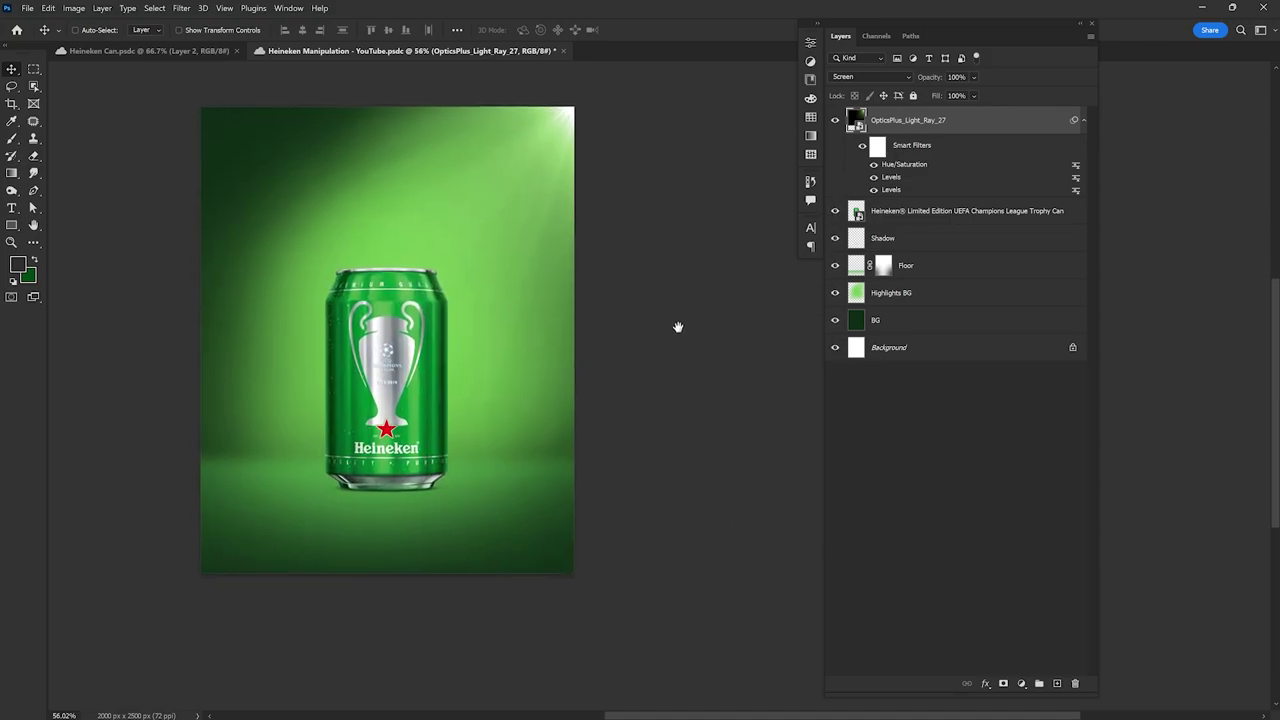
# Step: Scale the light ray to about 55% and add a Gaussian Blur of 4.6 px
pyautogui.hotkey('ctrl', '0')
pyautogui.hotkey('ctrl', 't')
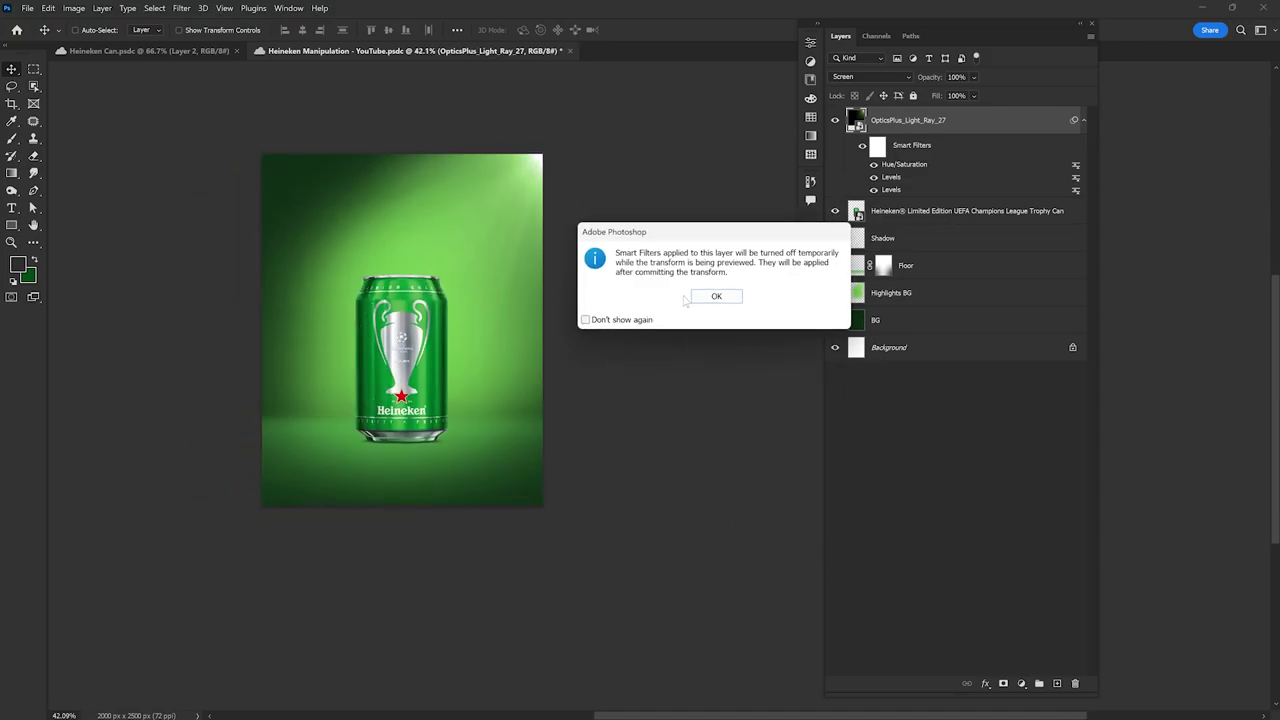
pyautogui.press('Return')
pyautogui.moveTo(538, 293)
pyautogui.mouseDown()
pyautogui.moveTo(589, 287)
pyautogui.moveTo(541, 325)
pyautogui.mouseUp()
pyautogui.press('Return')
pyautogui.click(181, 8)
pyautogui.moveTo(255, 164)
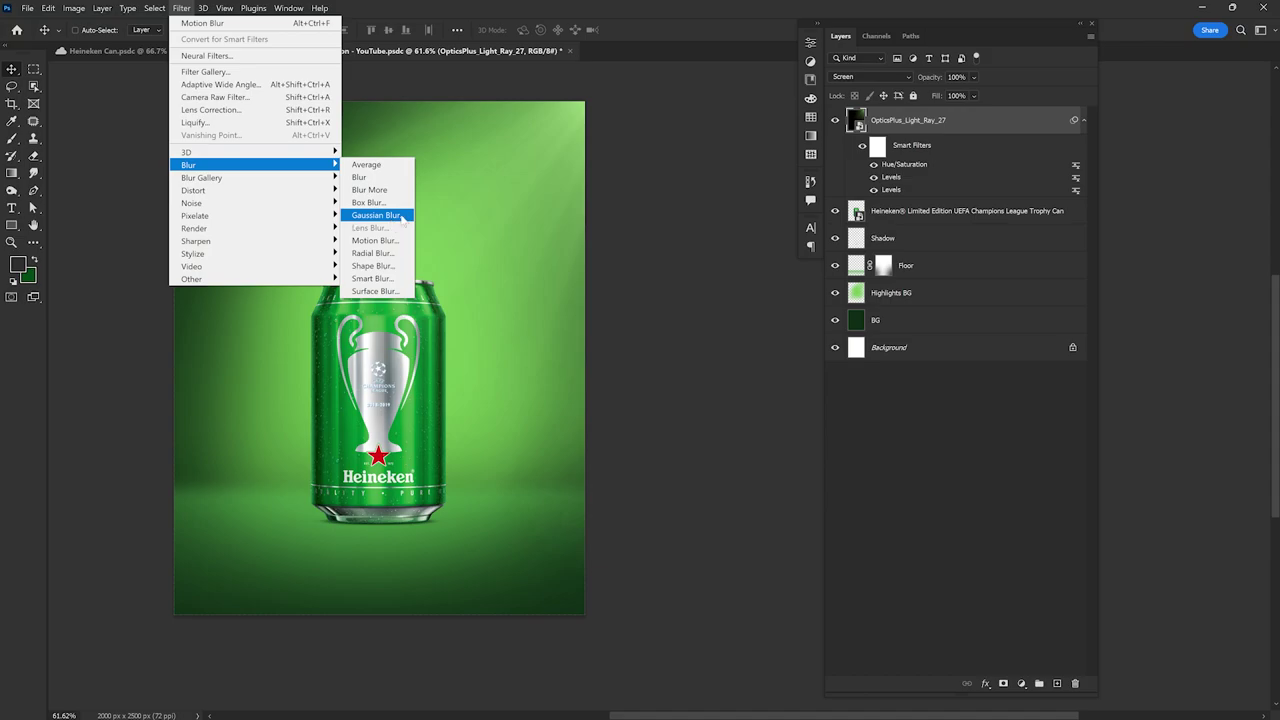
pyautogui.click(402, 218)
pyautogui.moveTo(727, 259); pyautogui.dragTo(723, 260)
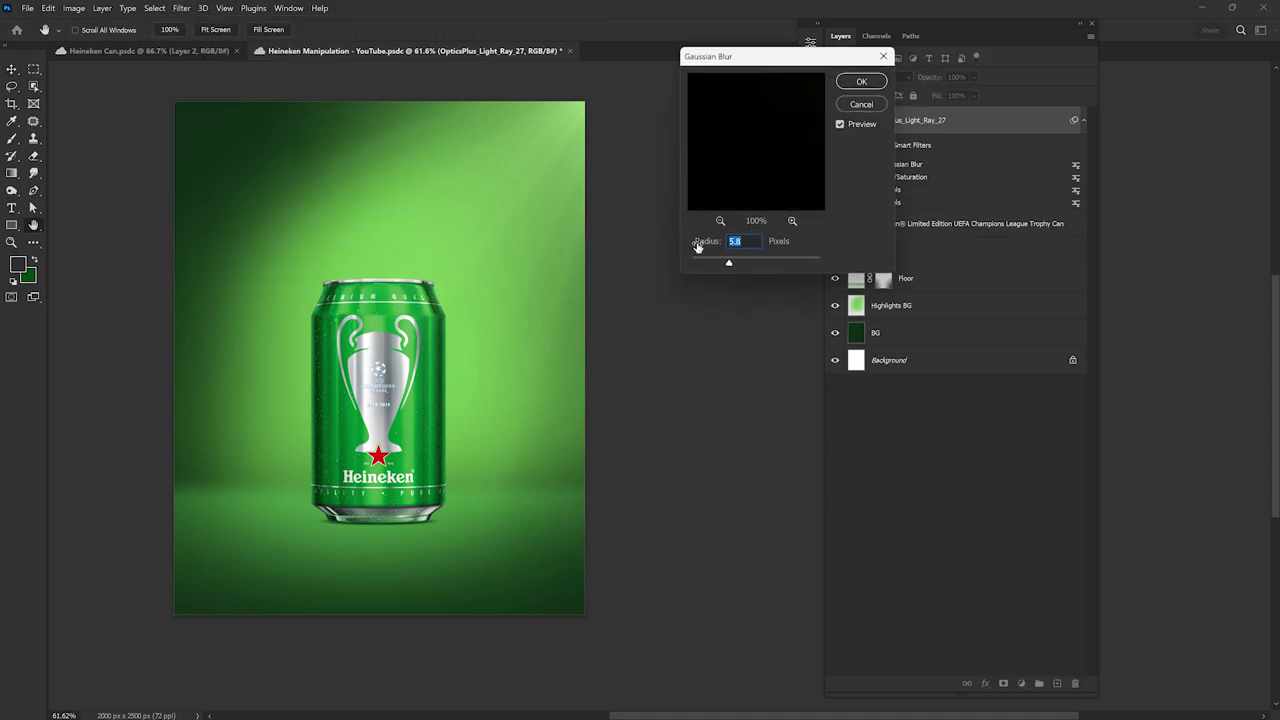
# Step: On a new layer, draw a beam-shaped path and fill its selection with a lighter green
pyautogui.click(1058, 683)
pyautogui.scroll(2, 452, 360)
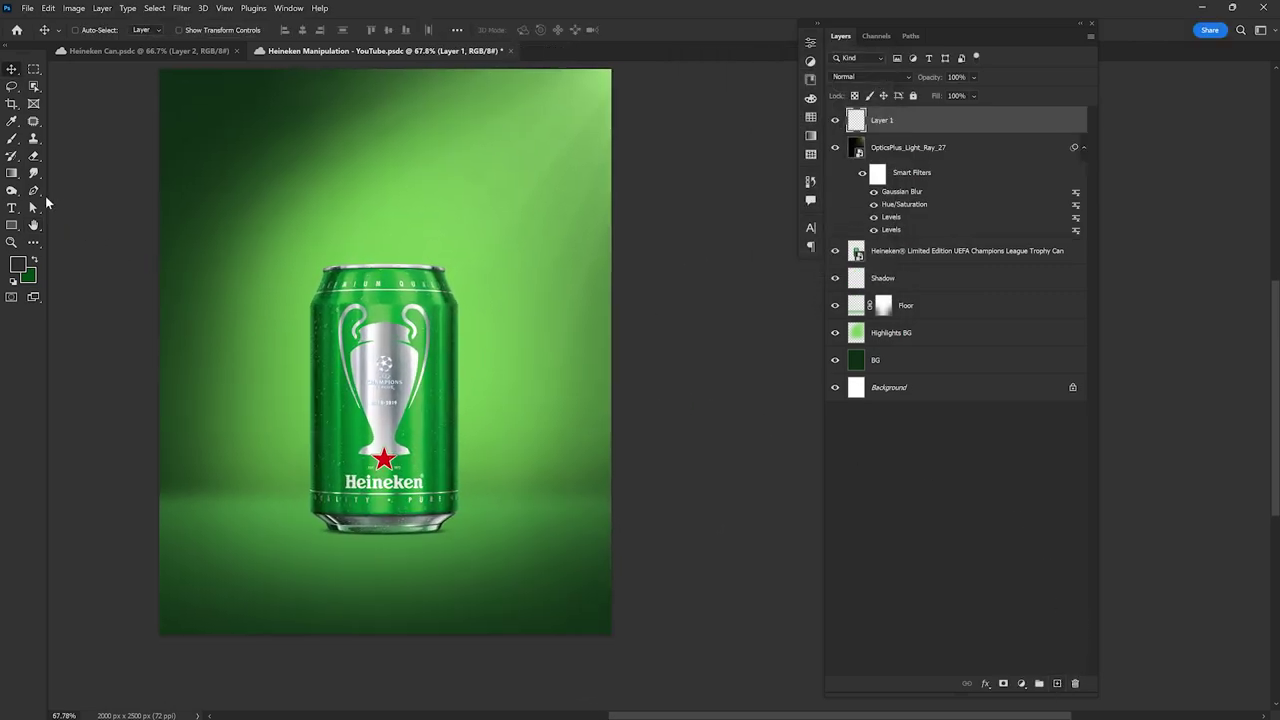
pyautogui.click(33, 190)
pyautogui.scroll(-2, 300, 282)
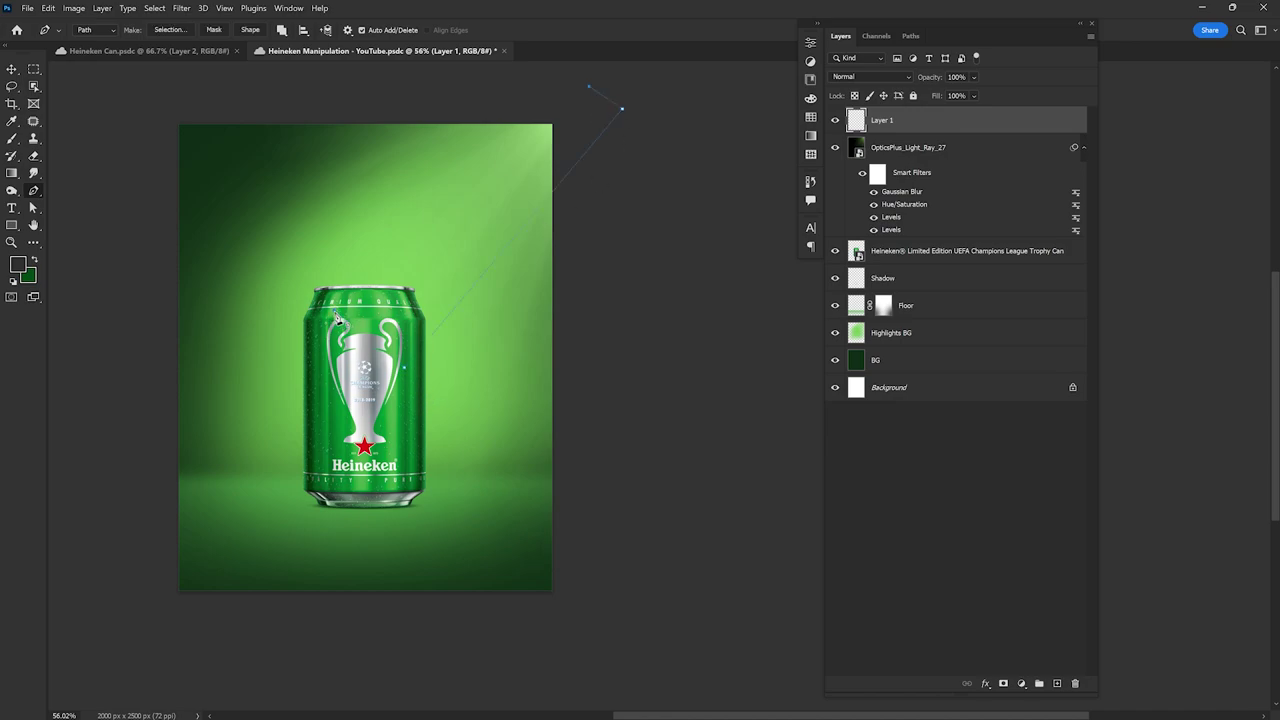
pyautogui.hotkey('ctrl', 'Return')
pyautogui.click(11, 138)
pyautogui.keyDown('alt'); pyautogui.click(432, 263); pyautogui.keyUp('alt')
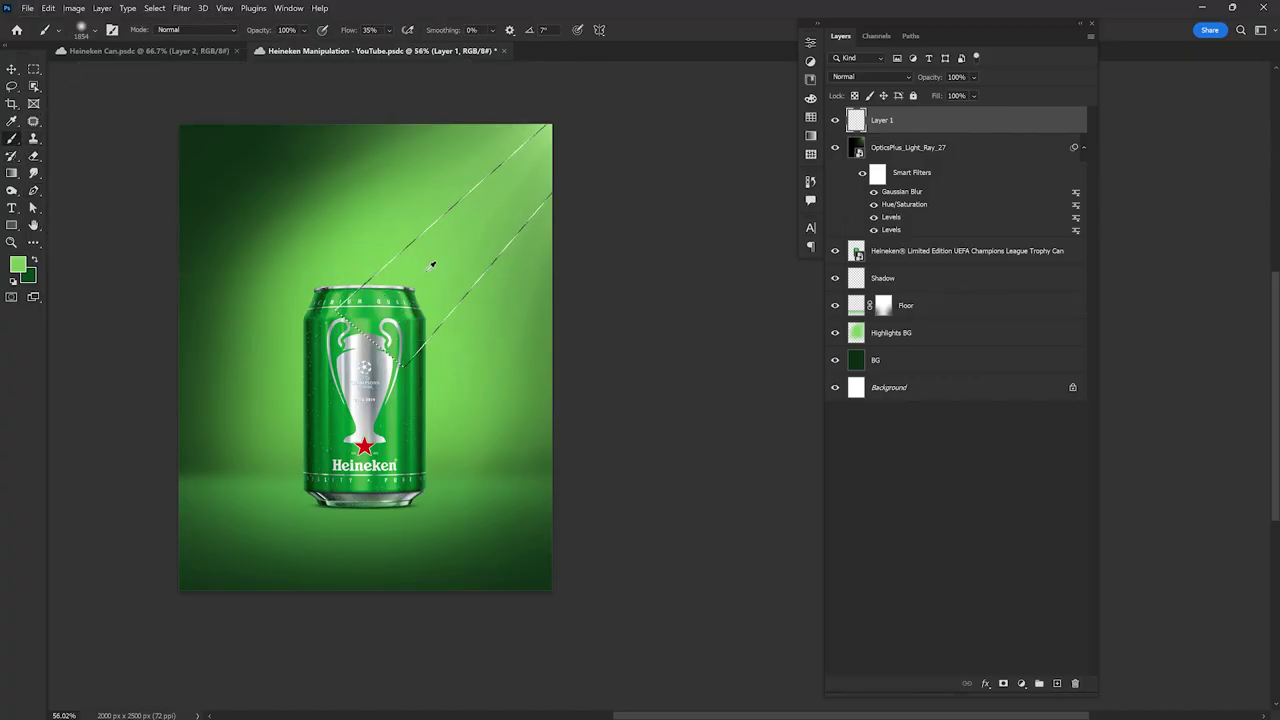
pyautogui.click(17, 263)
pyautogui.click(476, 182)
pyautogui.click(652, 160)
pyautogui.press('b')
pyautogui.hotkey('alt', 'BackSpace')
pyautogui.hotkey('ctrl', 'd')
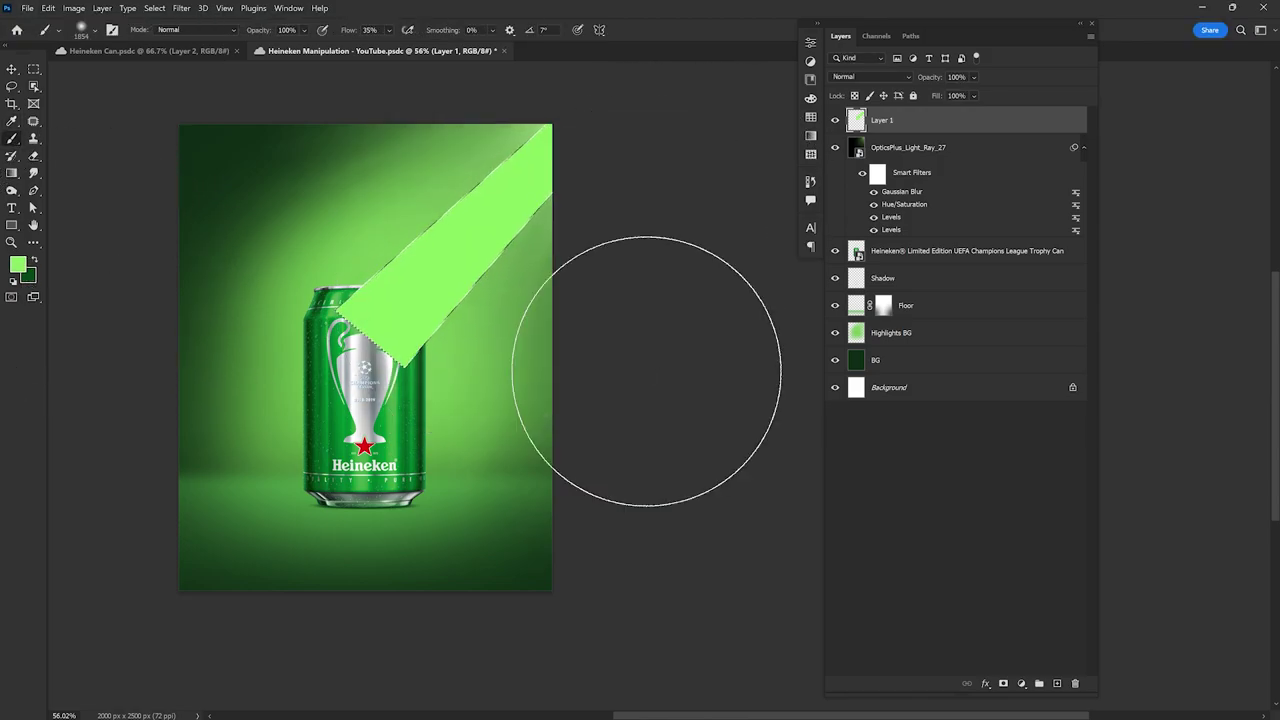
# Step: Blur the green beam with a 190.6 px Gaussian Blur
pyautogui.press('v')
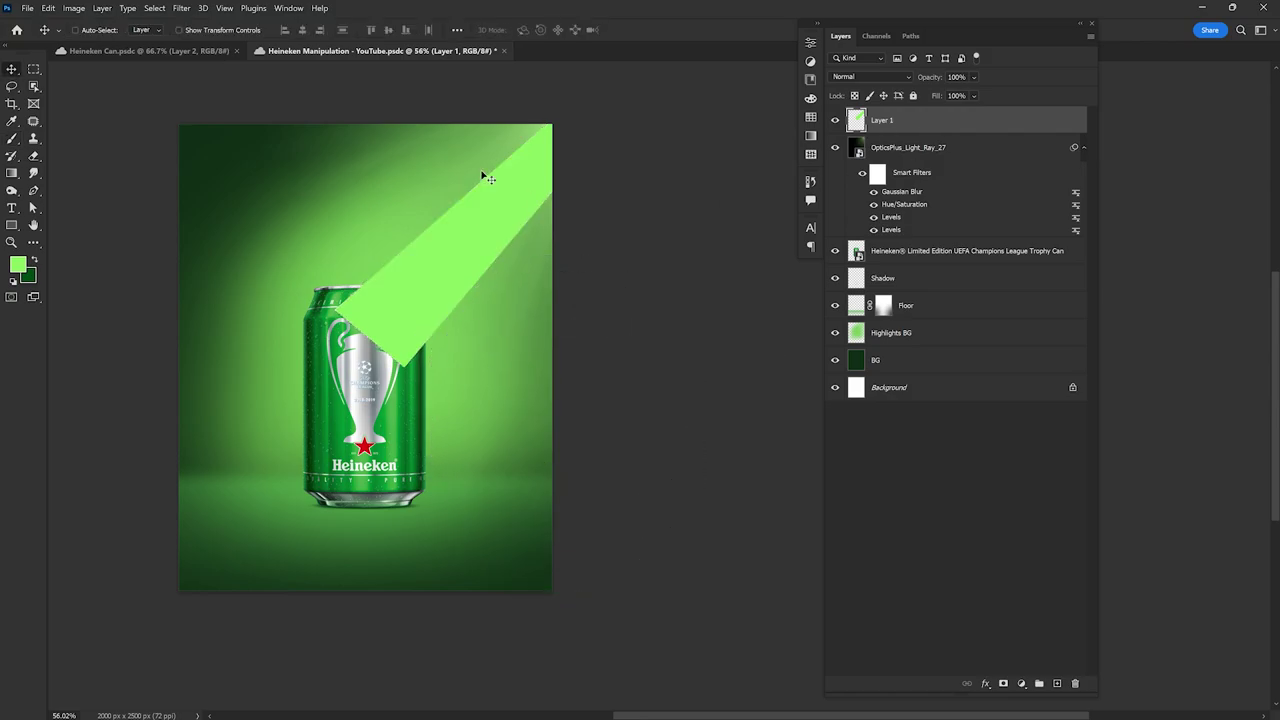
pyautogui.click(181, 8)
pyautogui.moveTo(188, 164)
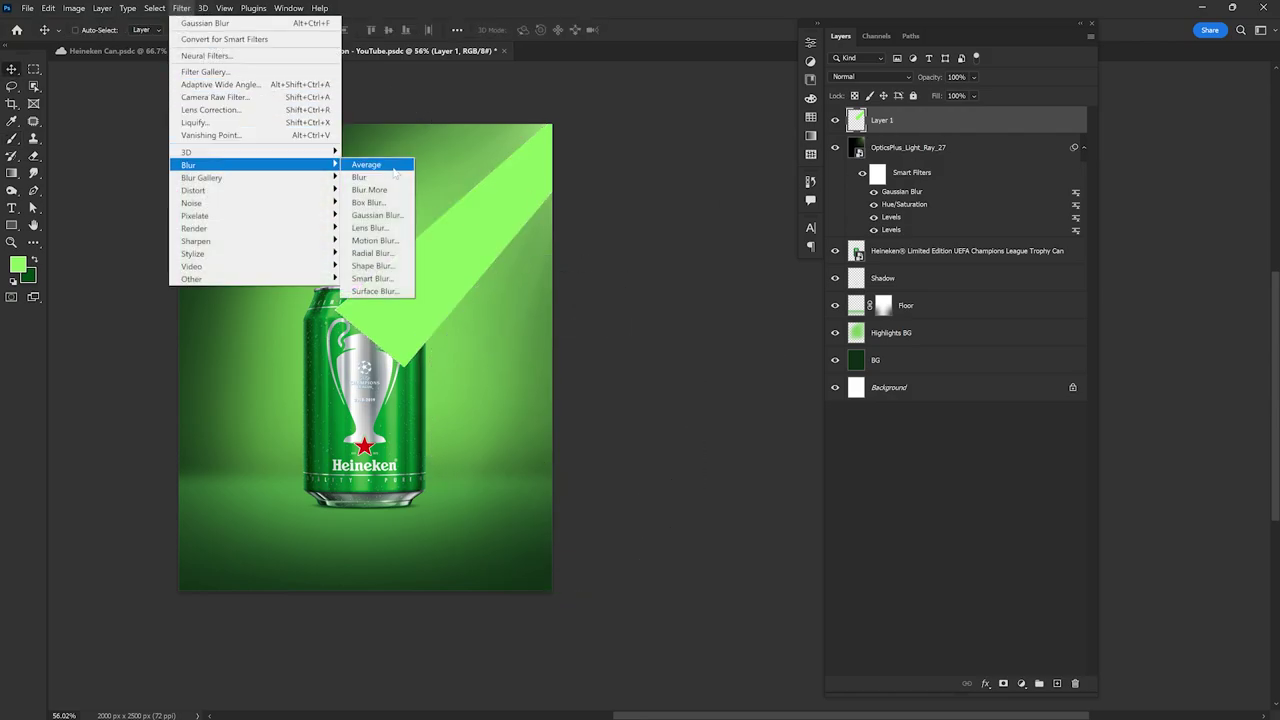
pyautogui.click(375, 218)
pyautogui.moveTo(730, 56); pyautogui.dragTo(700, 18)
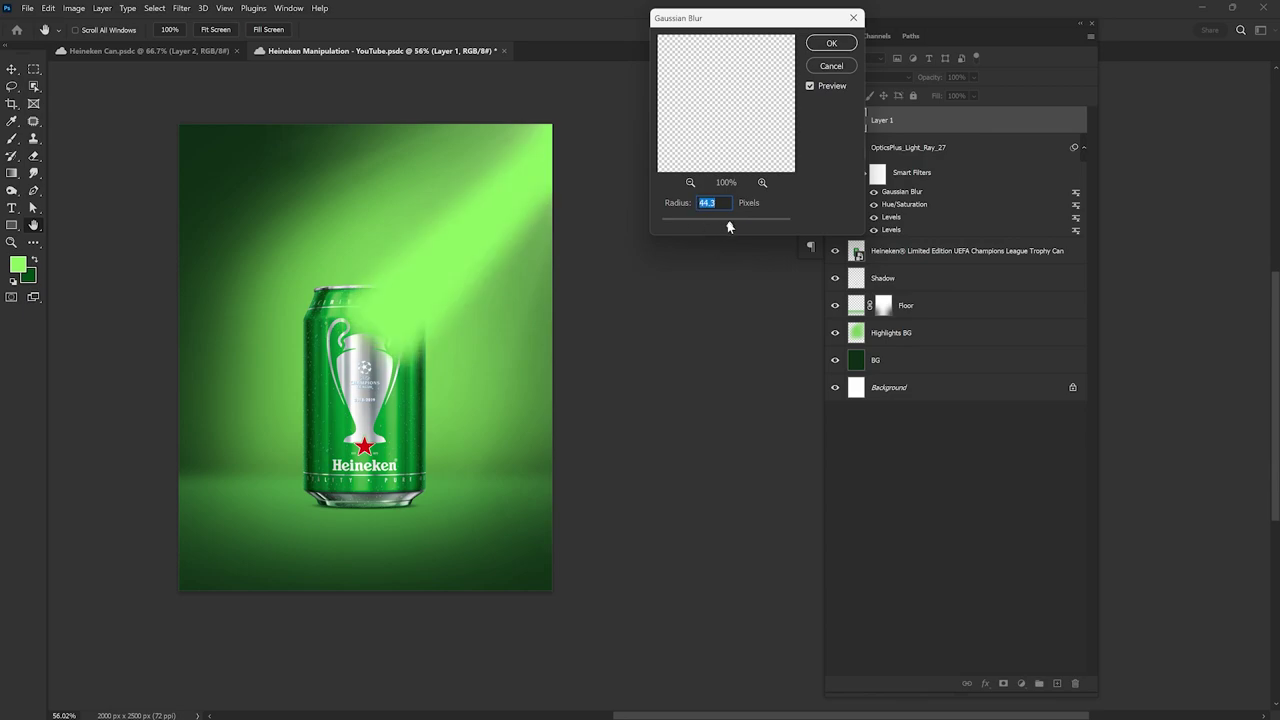
pyautogui.moveTo(699, 224); pyautogui.dragTo(760, 224)
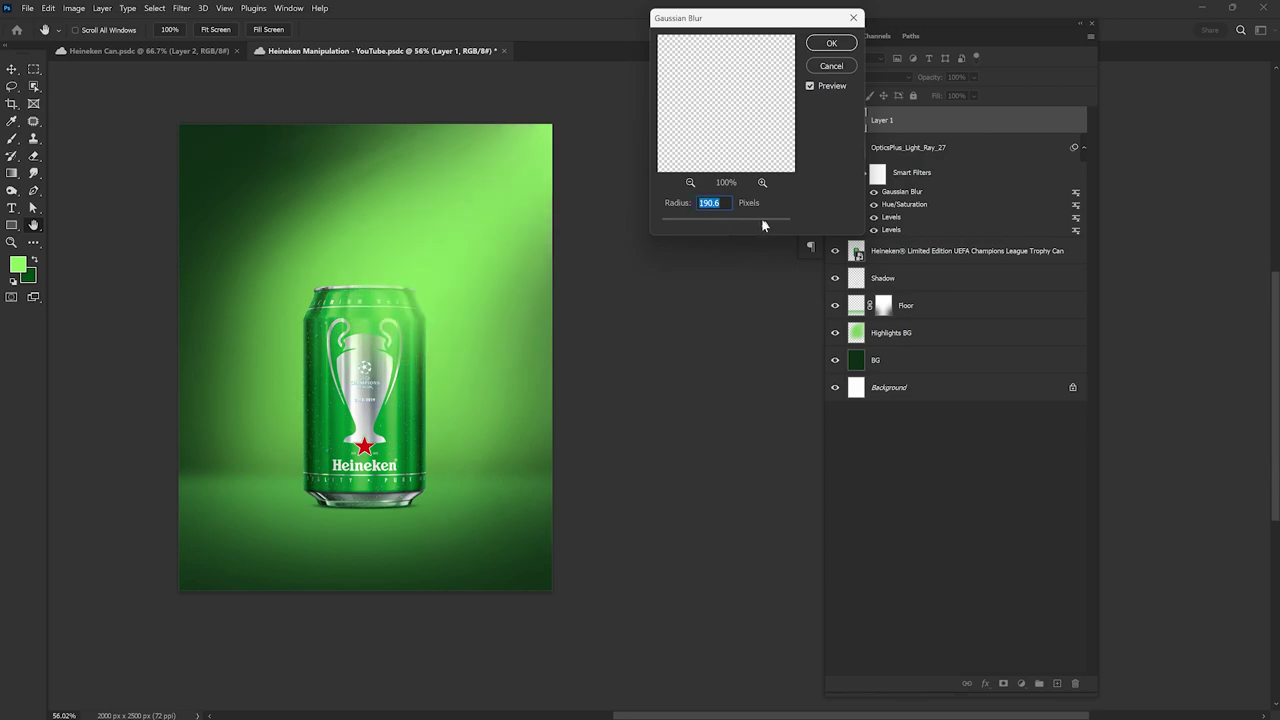
pyautogui.click(831, 43)
# Step: Save the document and scale the Layer 1 glow to about 111%, shifting it slightly
pyautogui.hotkey('ctrl', 's')
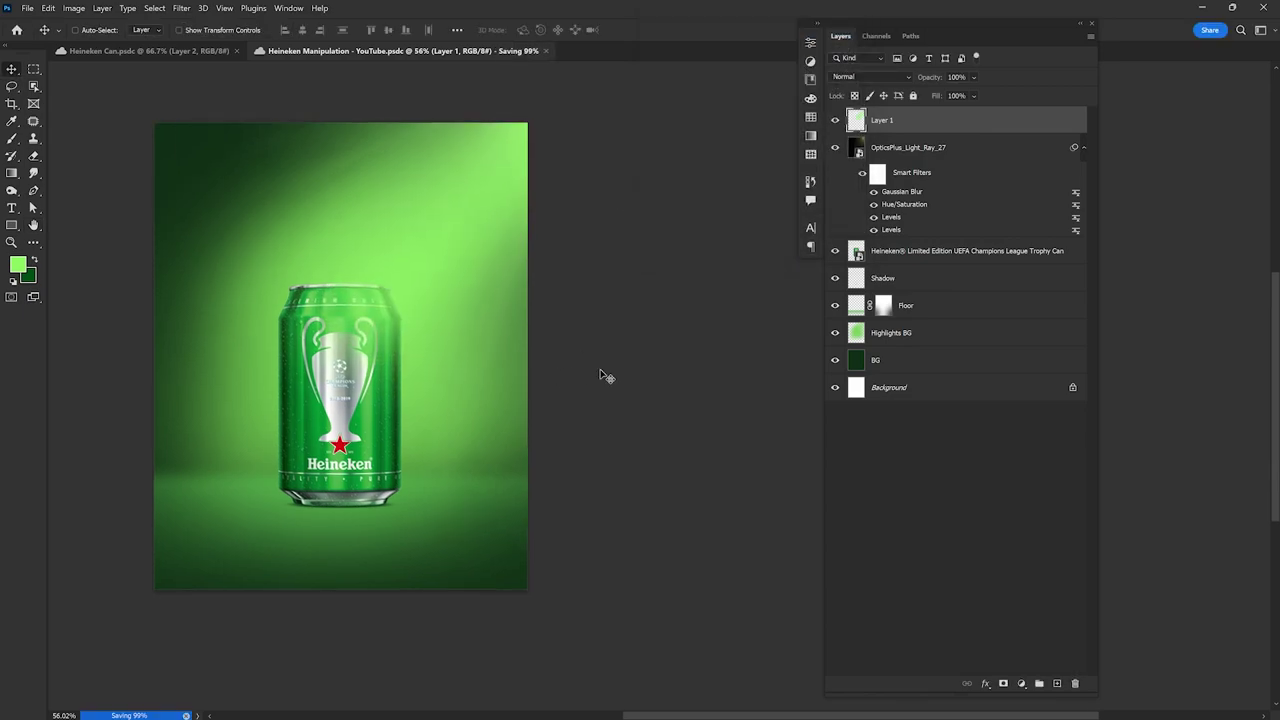
pyautogui.hotkey('ctrl', 't')
pyautogui.moveTo(528, 437); pyautogui.dragTo(549, 440)
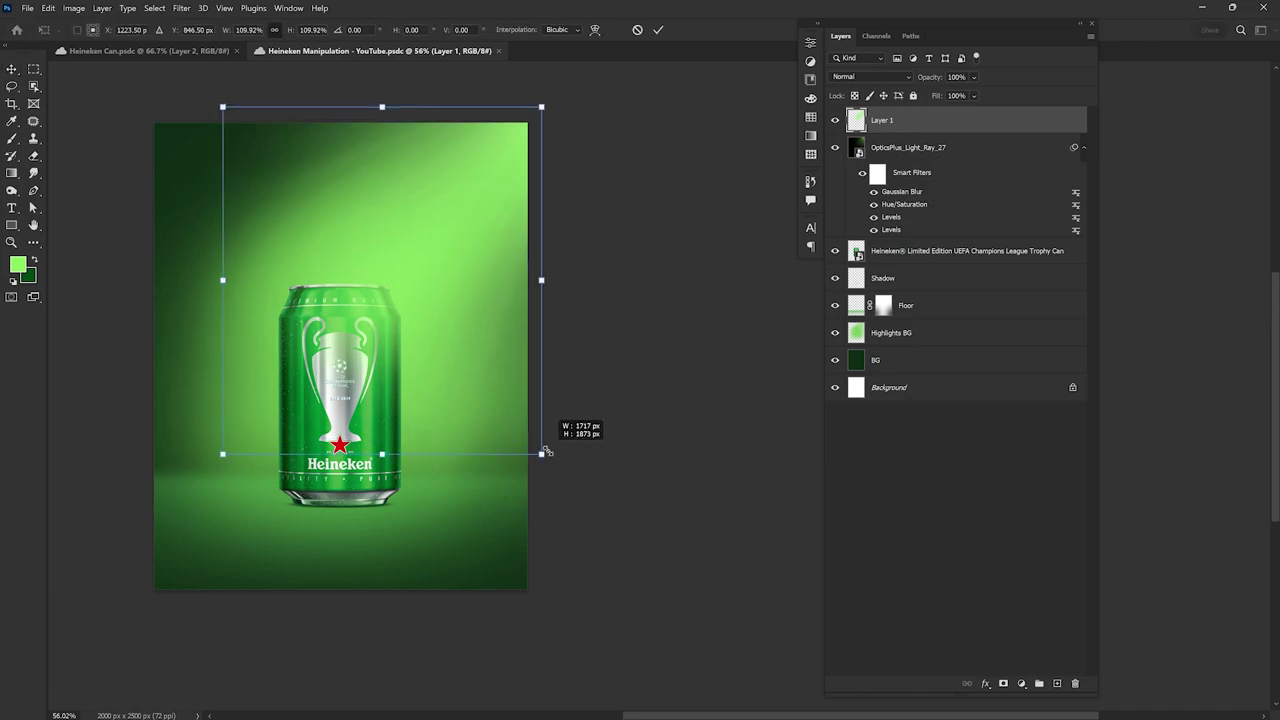
pyautogui.moveTo(534, 349); pyautogui.dragTo(518, 360)
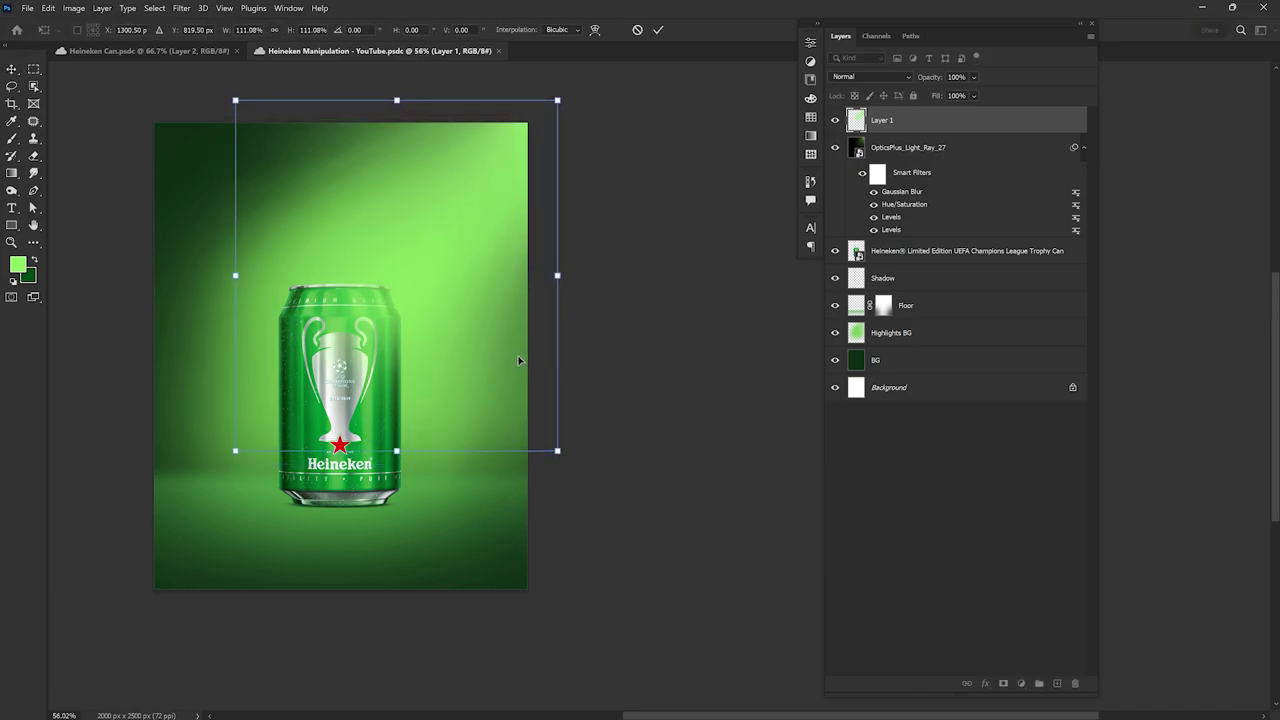
pyautogui.press('Return')
pyautogui.hotkey('ctrl', '0')
# Step: Set Layer 1 to Screen and compare the scene with and without the glow
pyautogui.click(870, 77)
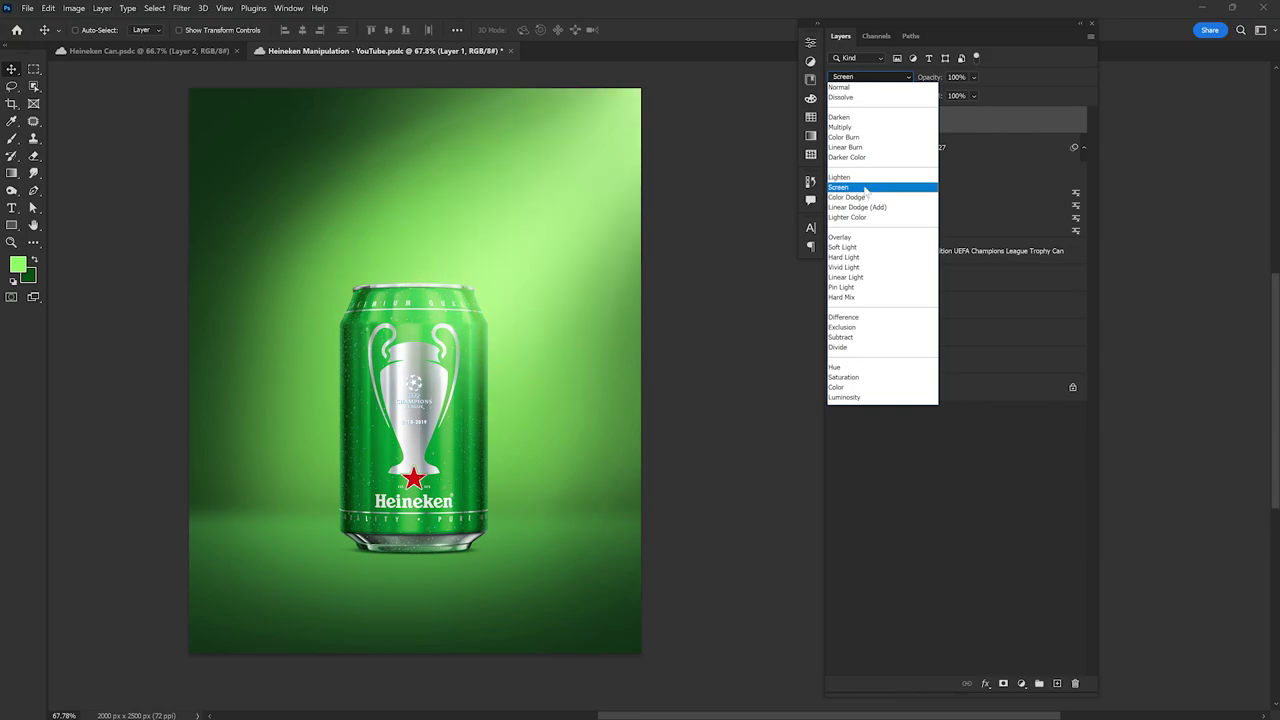
pyautogui.click(840, 187)
pyautogui.click(836, 120)
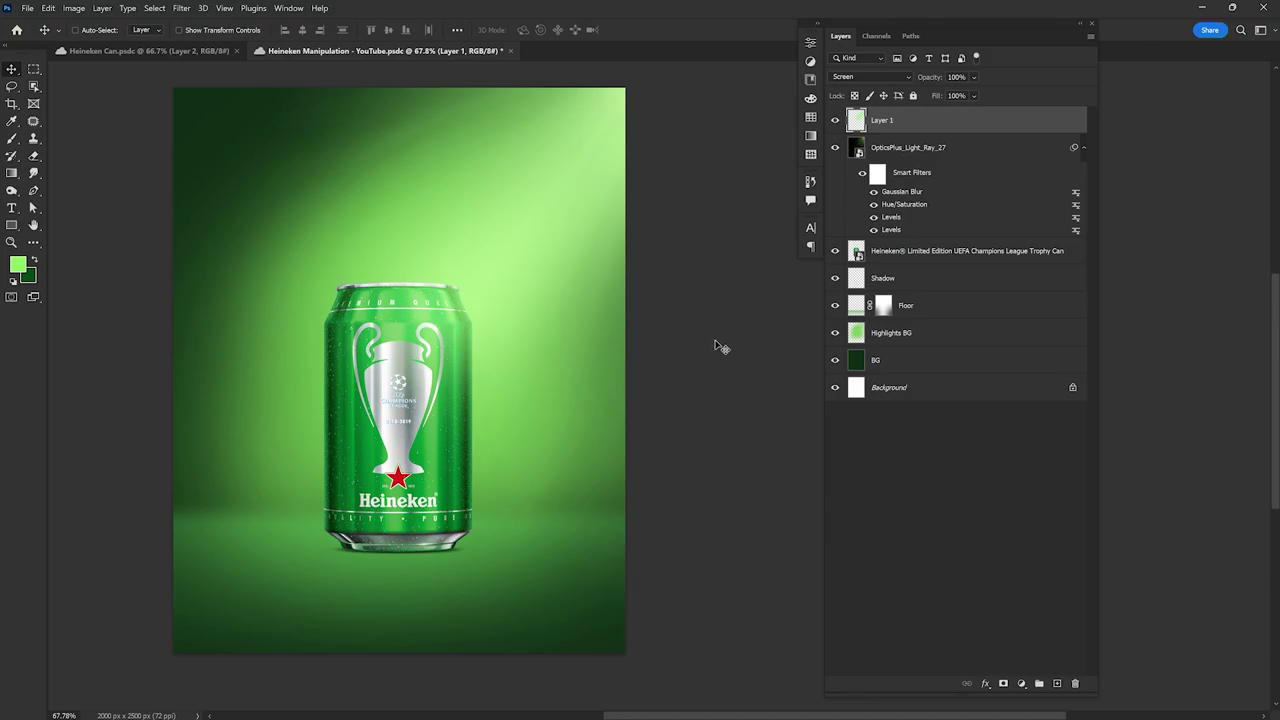
pyautogui.click(910, 338)
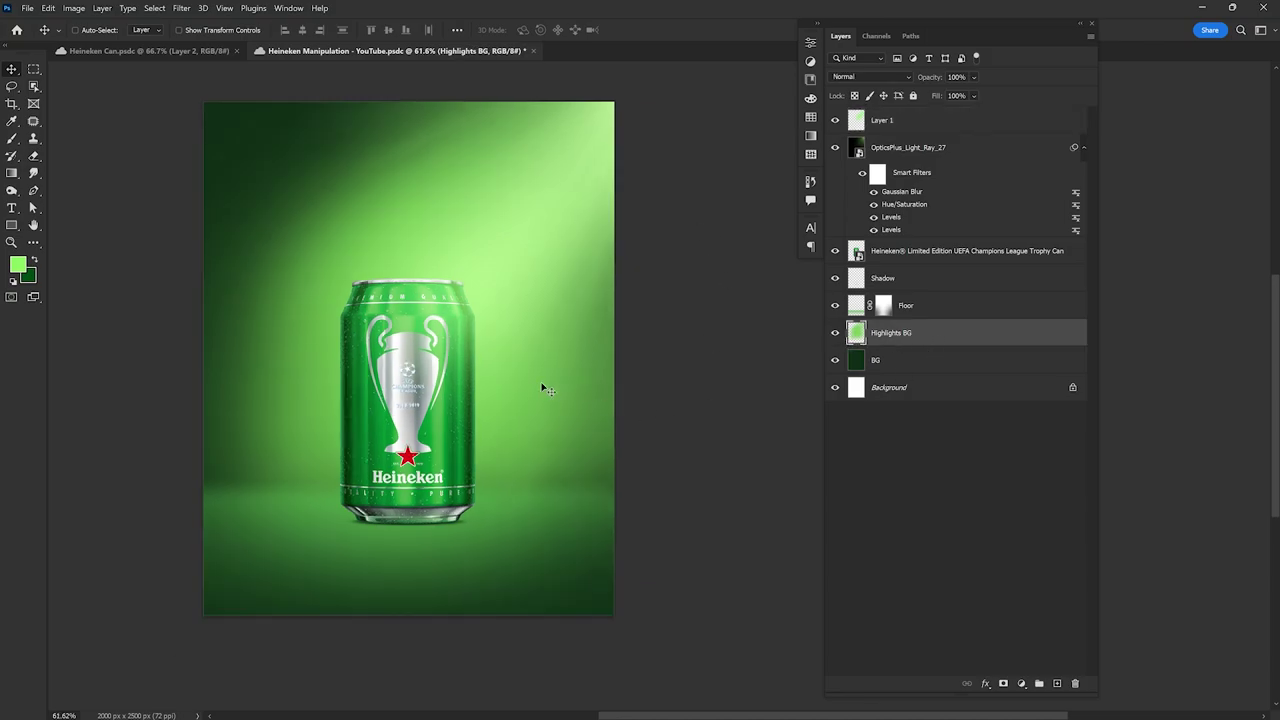
# Step: Softly erase the Highlights BG glow along the left side with a large 10%-flow eraser
pyautogui.press('e')
pyautogui.keyDown('alt'); pyautogui.rightClick(326, 325); pyautogui.keyUp('alt')
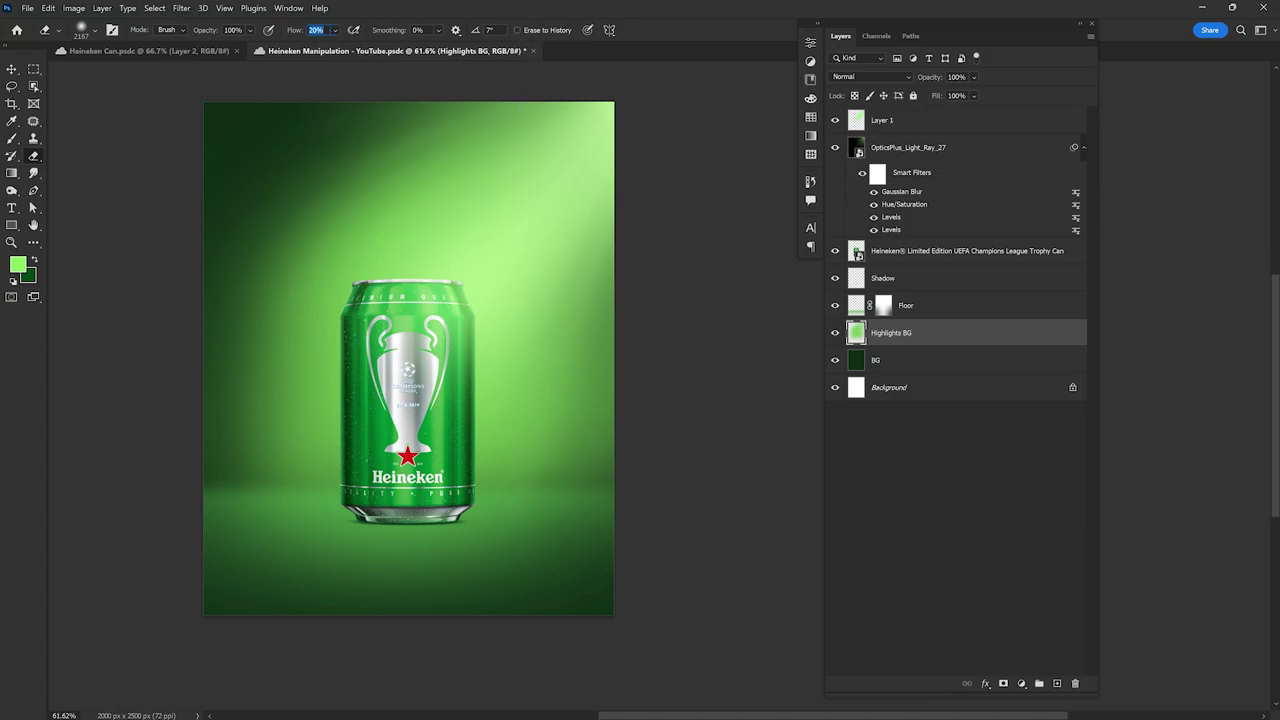
pyautogui.write('0')
pyautogui.press('Return')
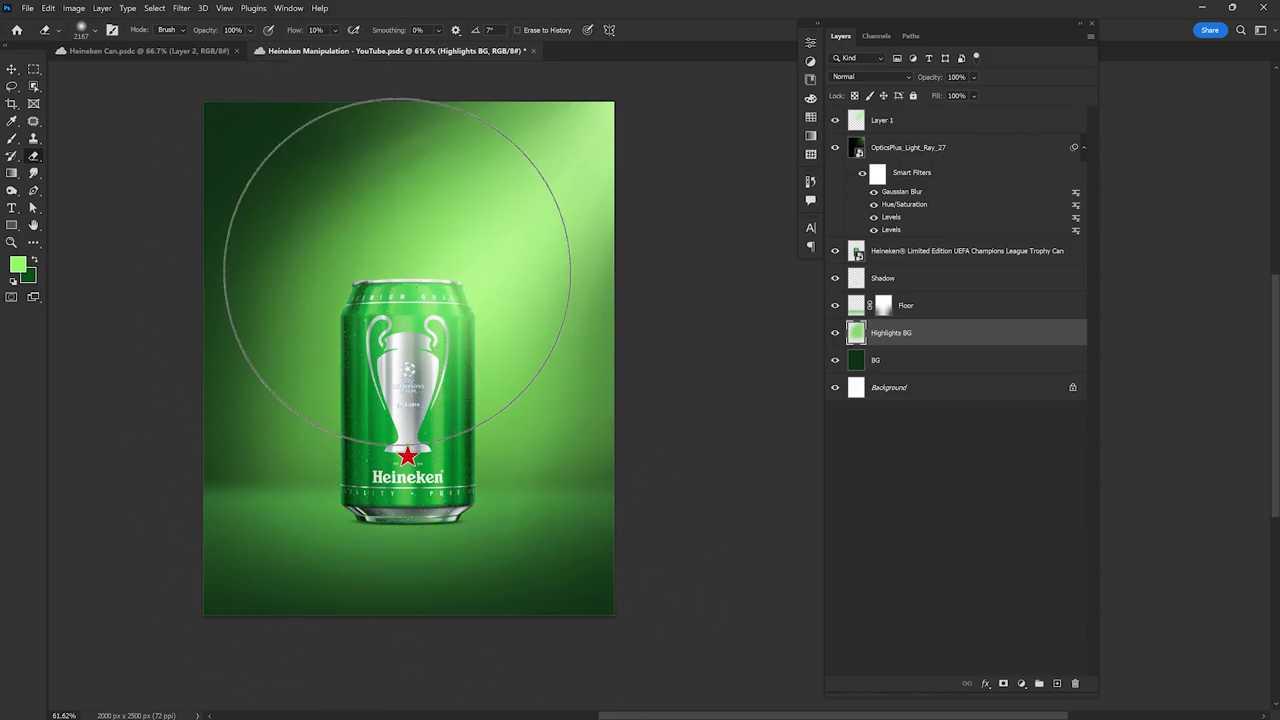
pyautogui.moveTo(440, 560); pyautogui.dragTo(555, 545)
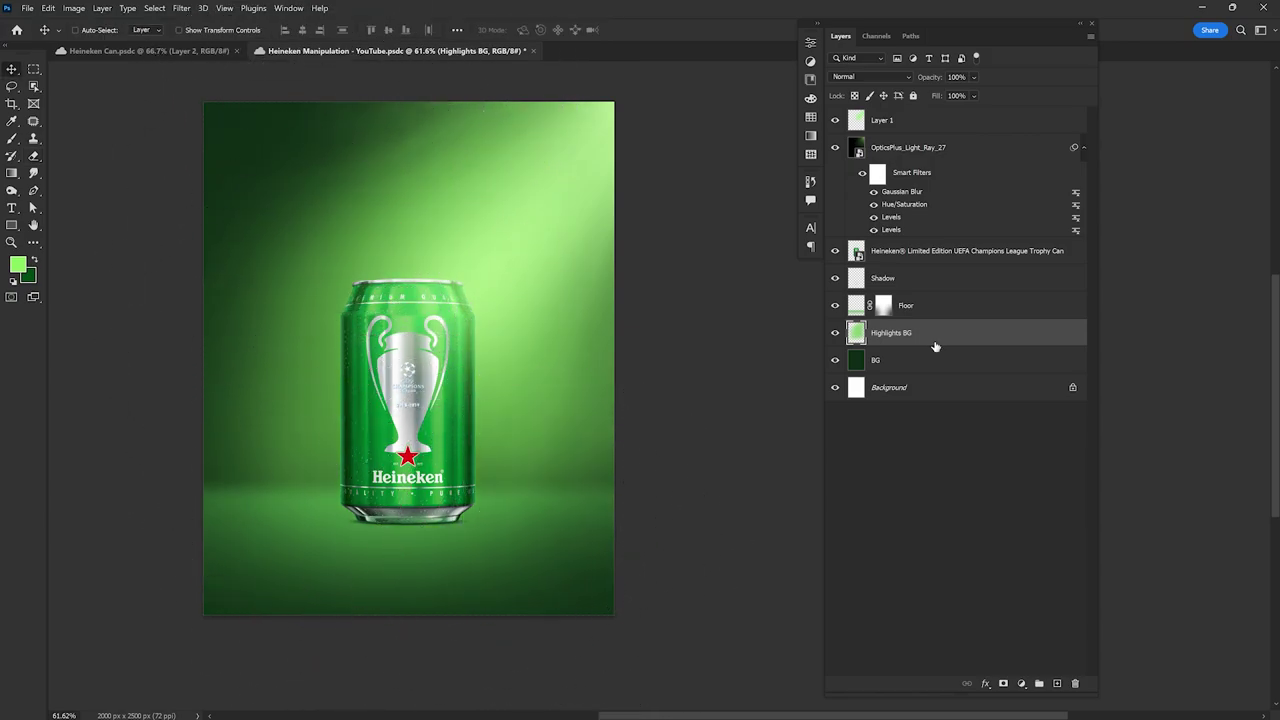
# Step: Sample light green from the glow, brush it around the can at about 1008 px, and resize the eraser to 739 px
pyautogui.click(14, 141)
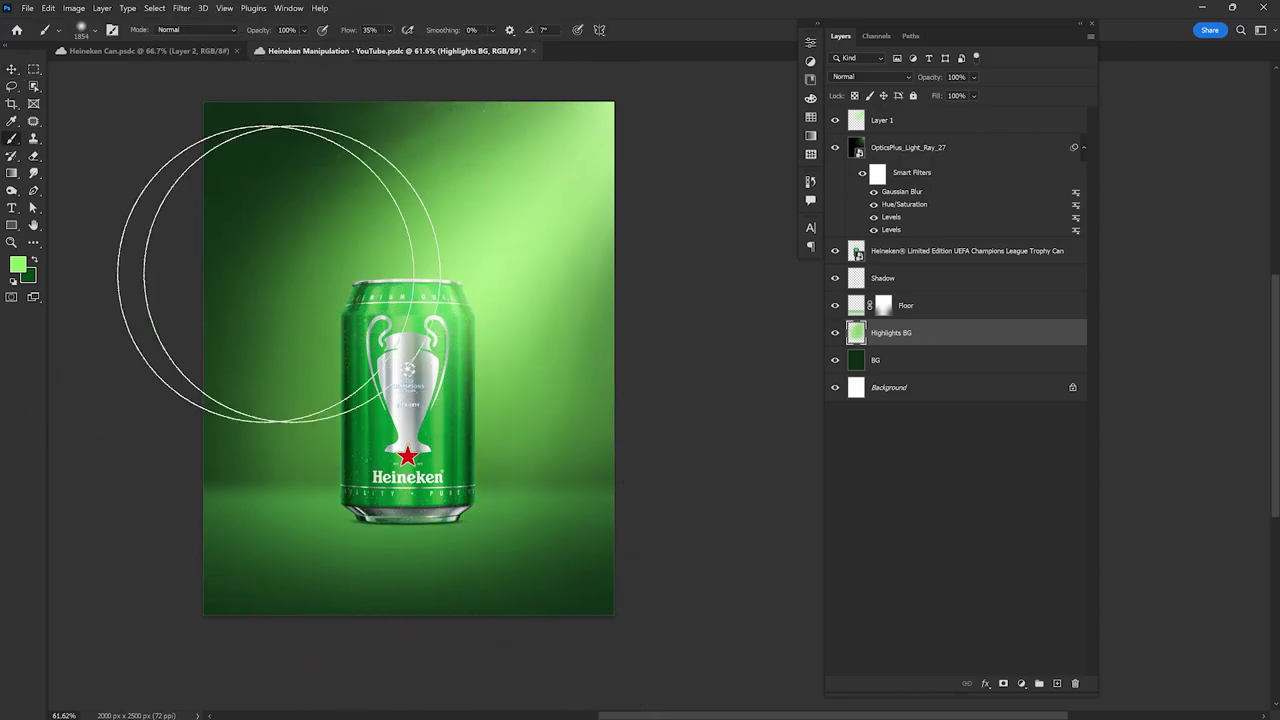
pyautogui.keyDown('alt'); pyautogui.click(503, 240); pyautogui.keyUp('alt')
pyautogui.click(17, 264)
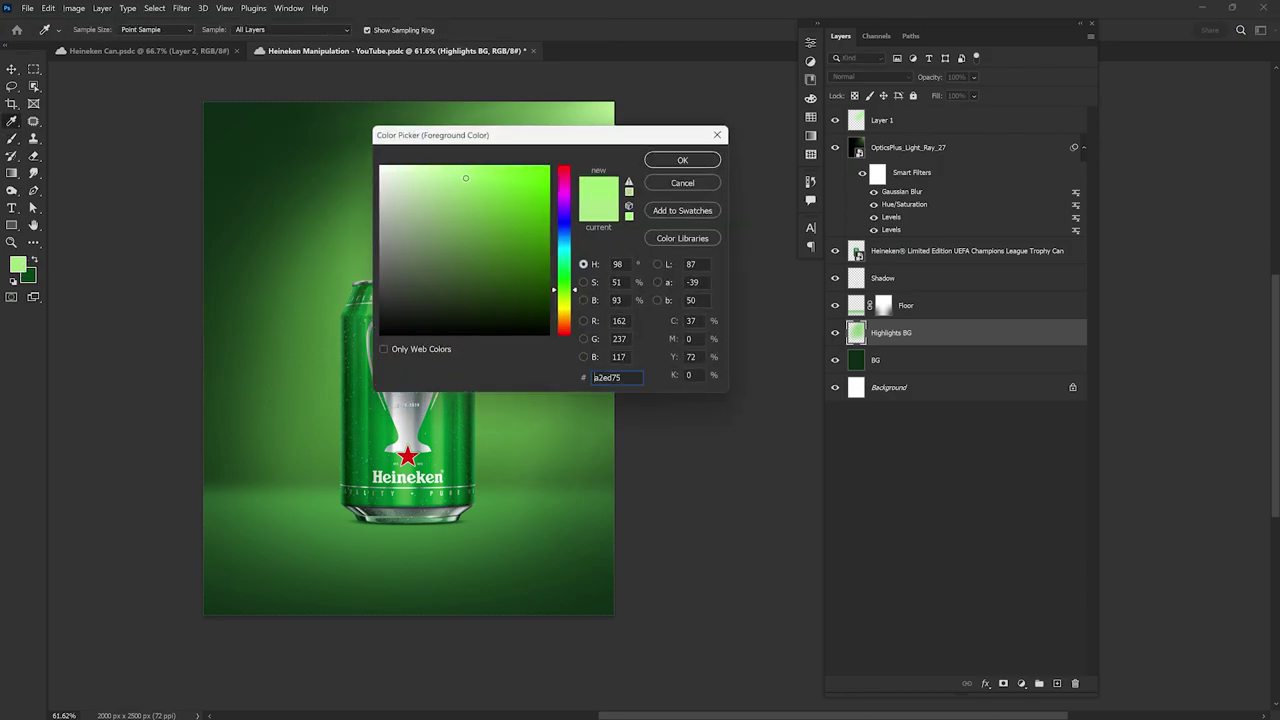
pyautogui.press('Return')
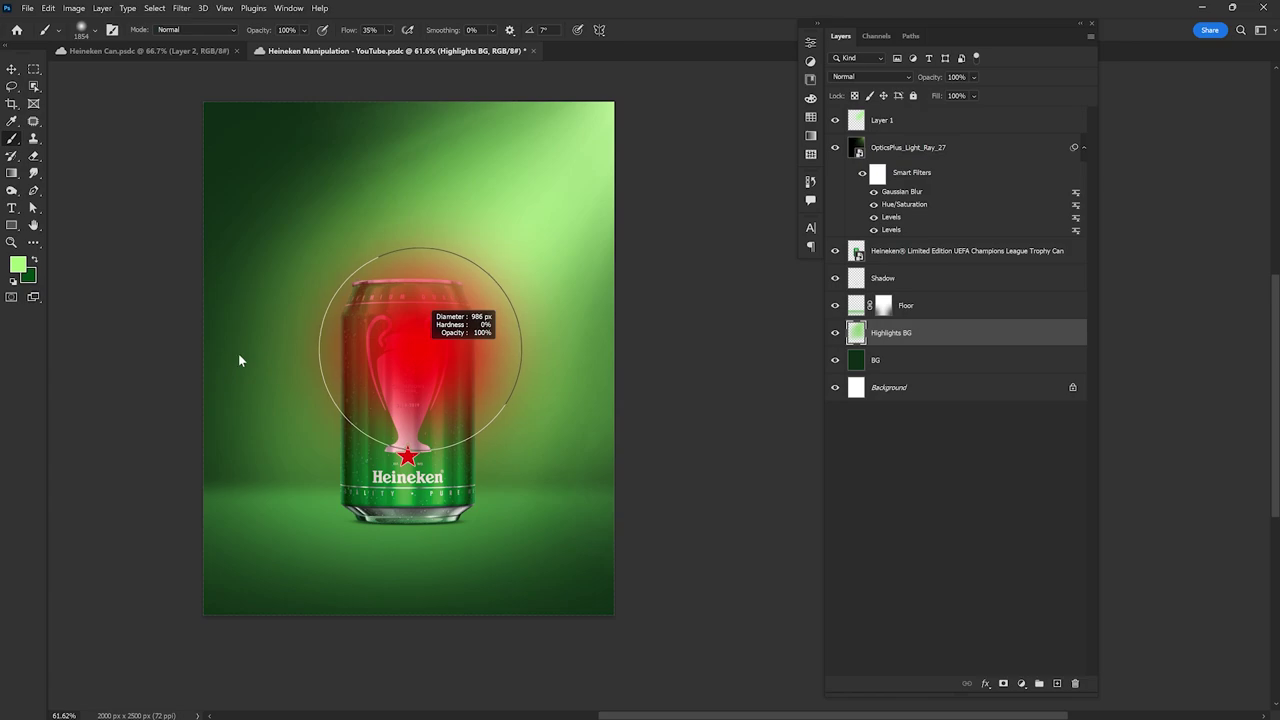
pyautogui.moveTo(420, 348); pyautogui.dragTo(406, 342)
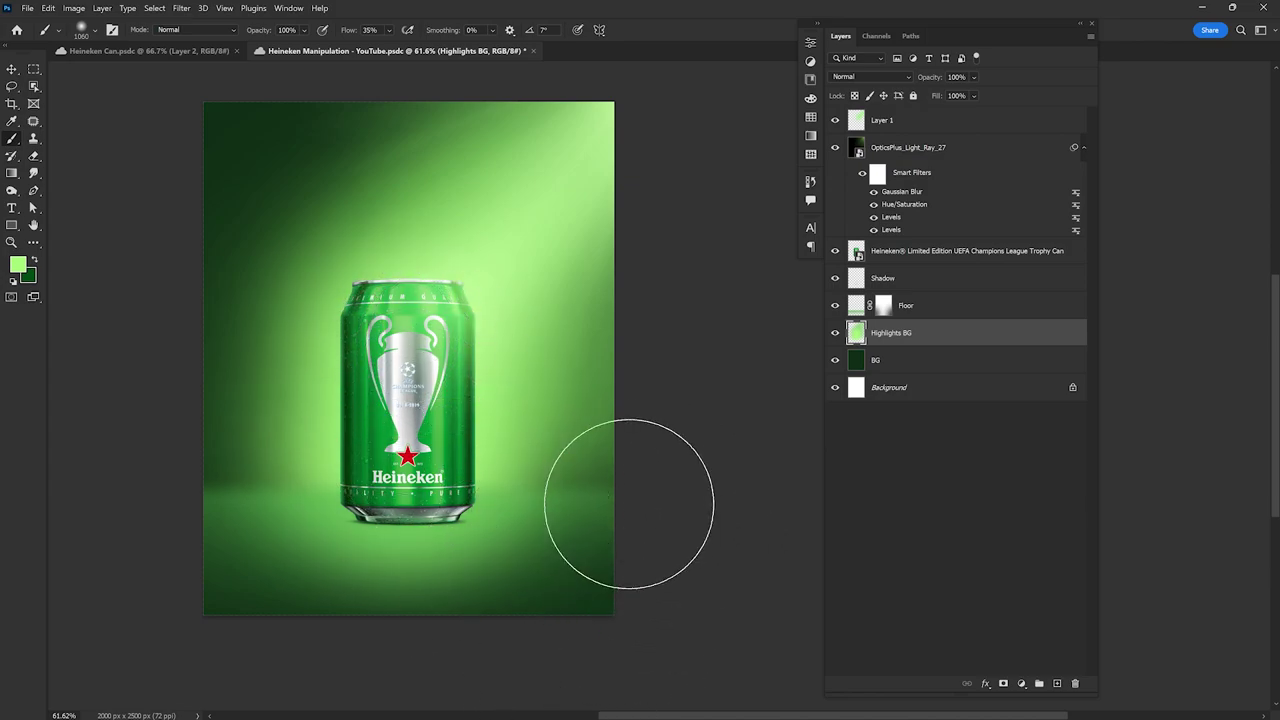
pyautogui.press('e')
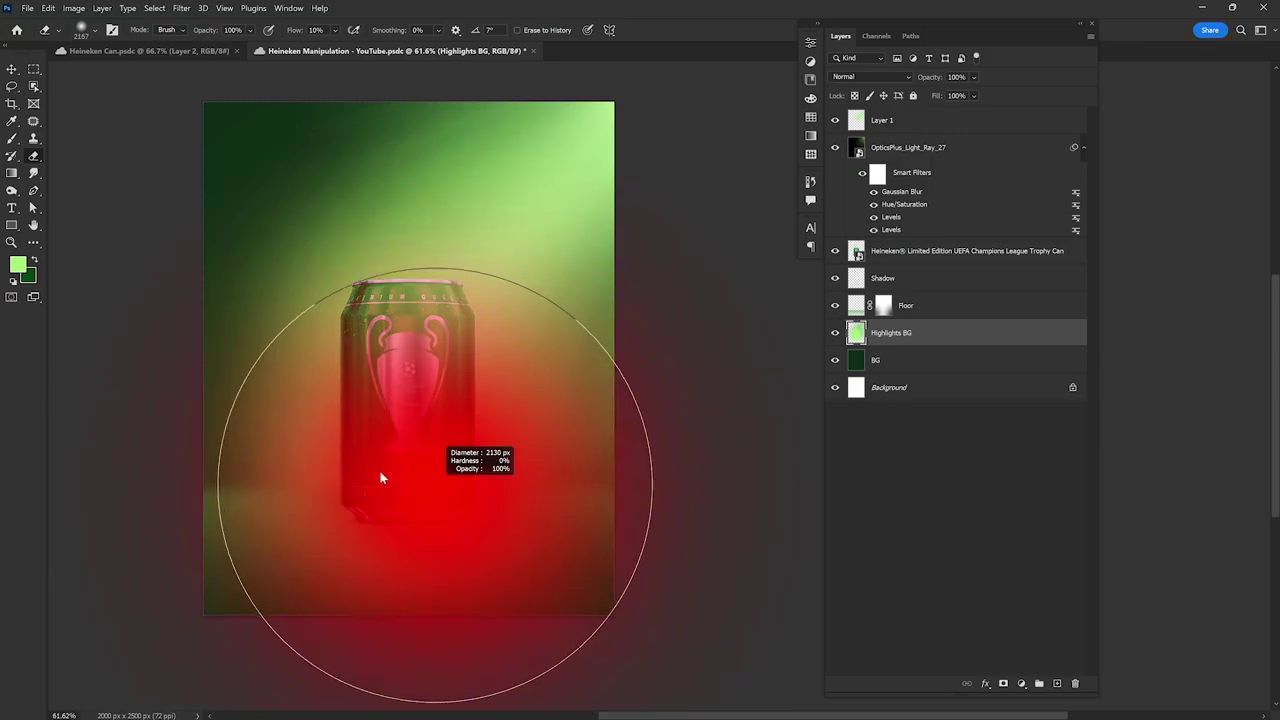
pyautogui.moveTo(343, 606); pyautogui.dragTo(252, 573)
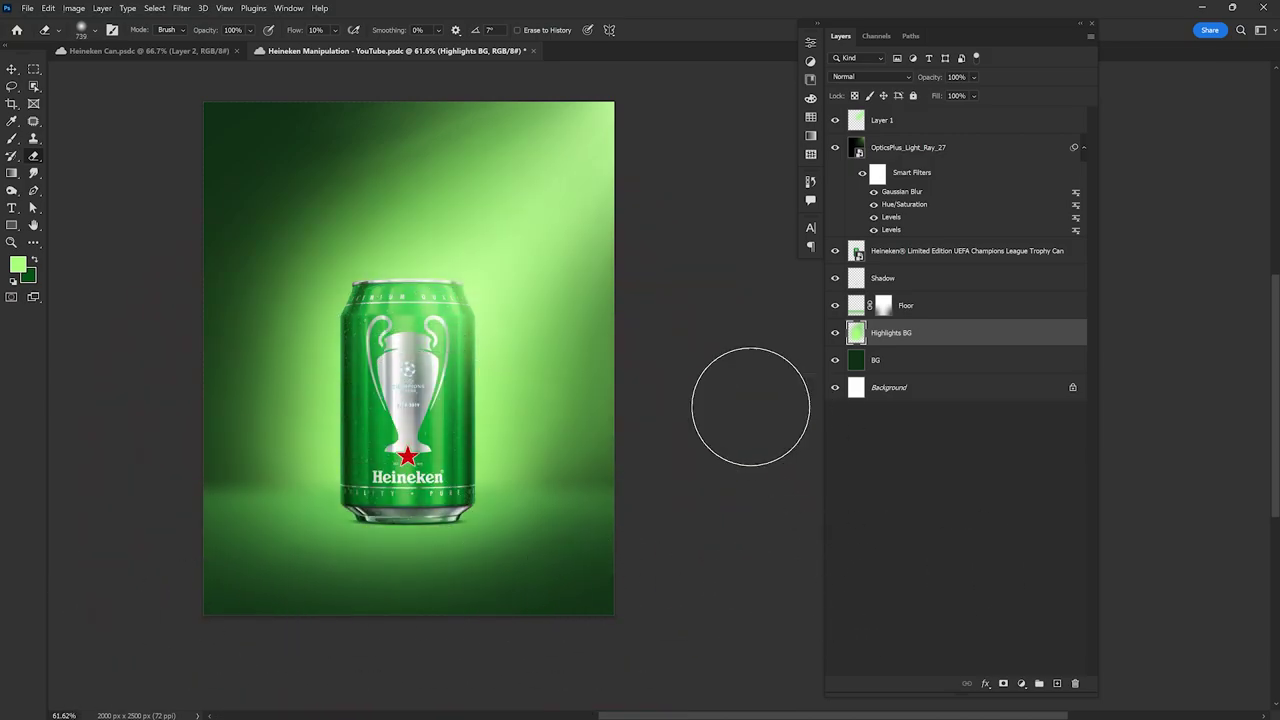
pyautogui.press('v')
pyautogui.moveTo(714, 366); pyautogui.dragTo(695, 368)
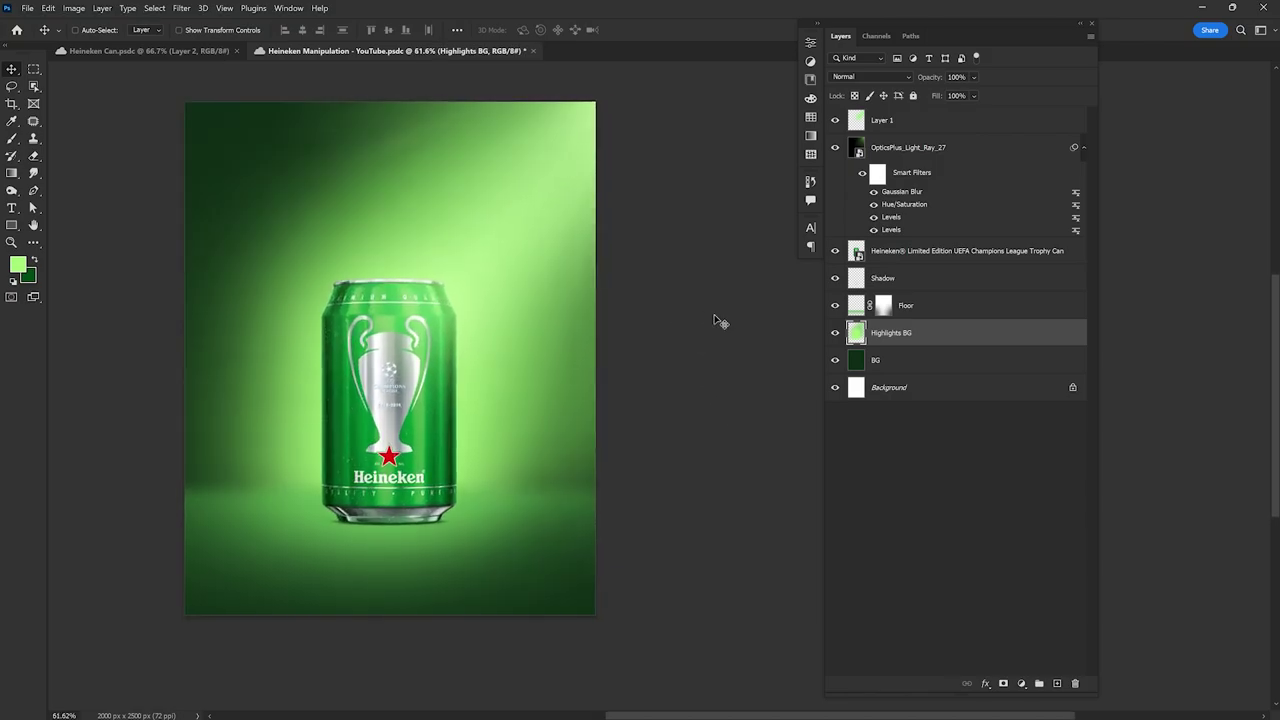
pyautogui.click(970, 255)
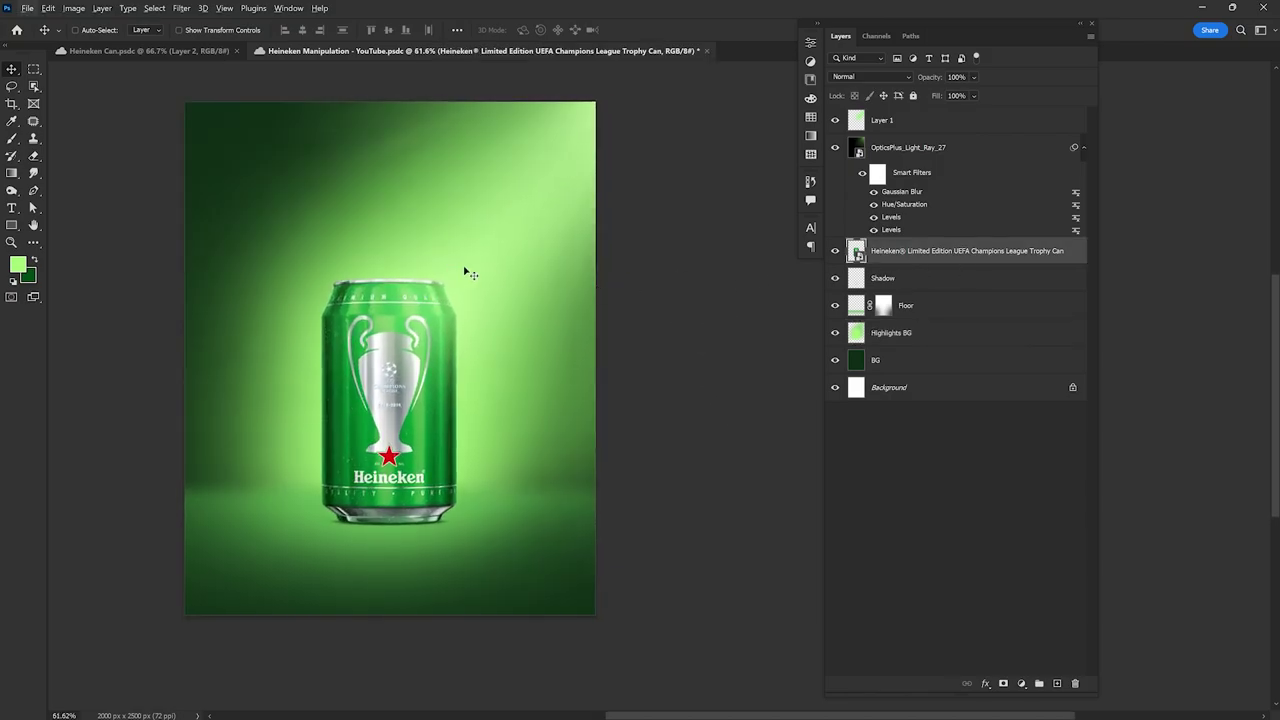
# Step: Create a 50%-gray-filled Overlay Layer 2 and clip it to the can layer
pyautogui.keyDown('alt'); pyautogui.click(1059, 684); pyautogui.keyUp('alt')
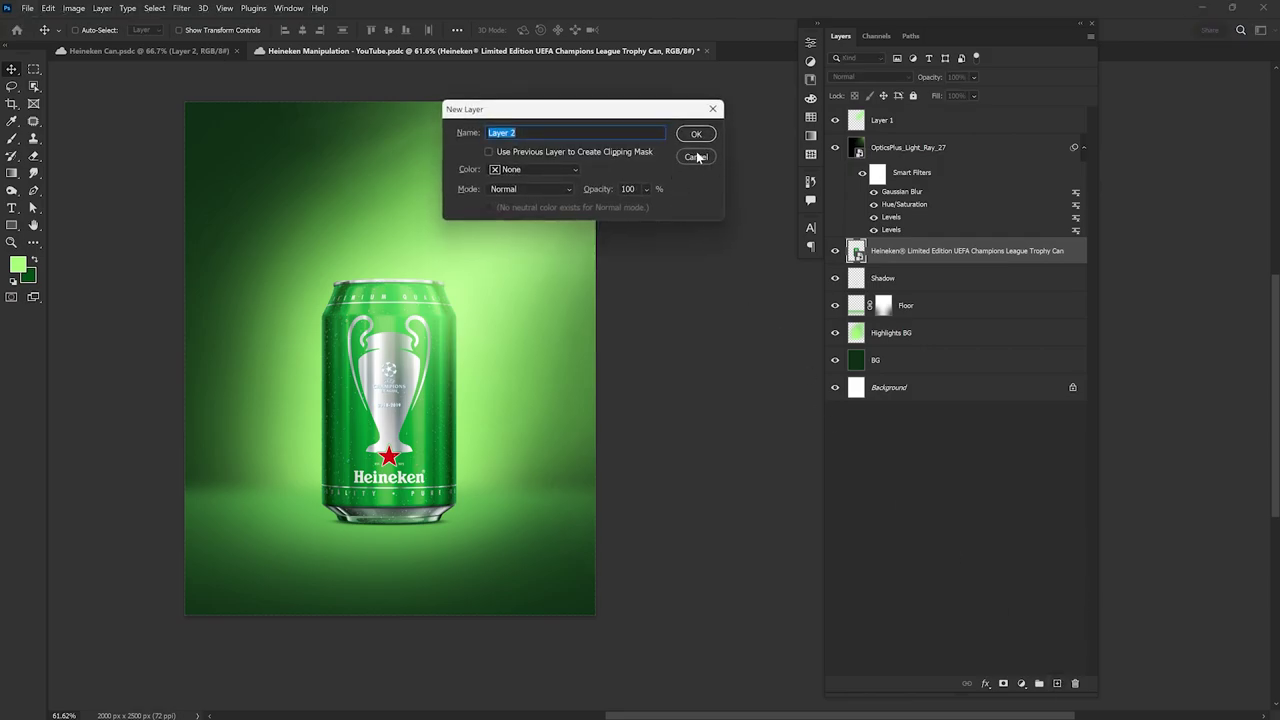
pyautogui.moveTo(559, 116); pyautogui.dragTo(439, 105)
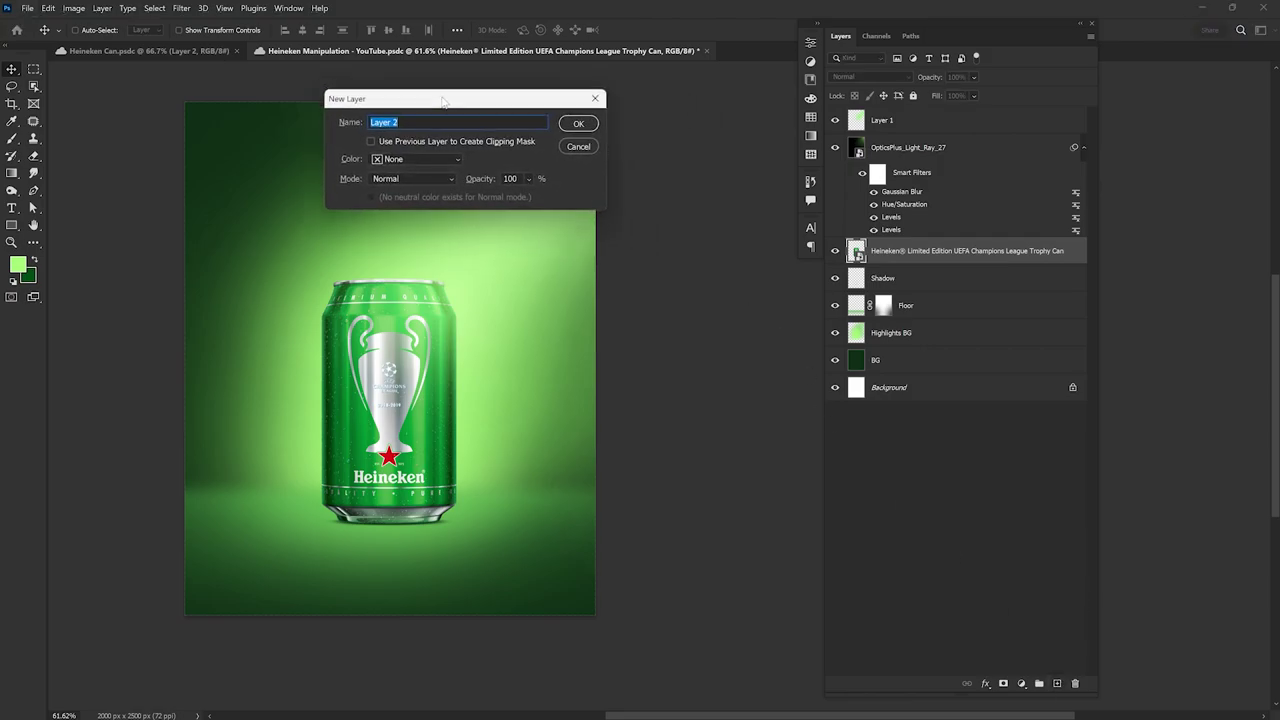
pyautogui.click(388, 180)
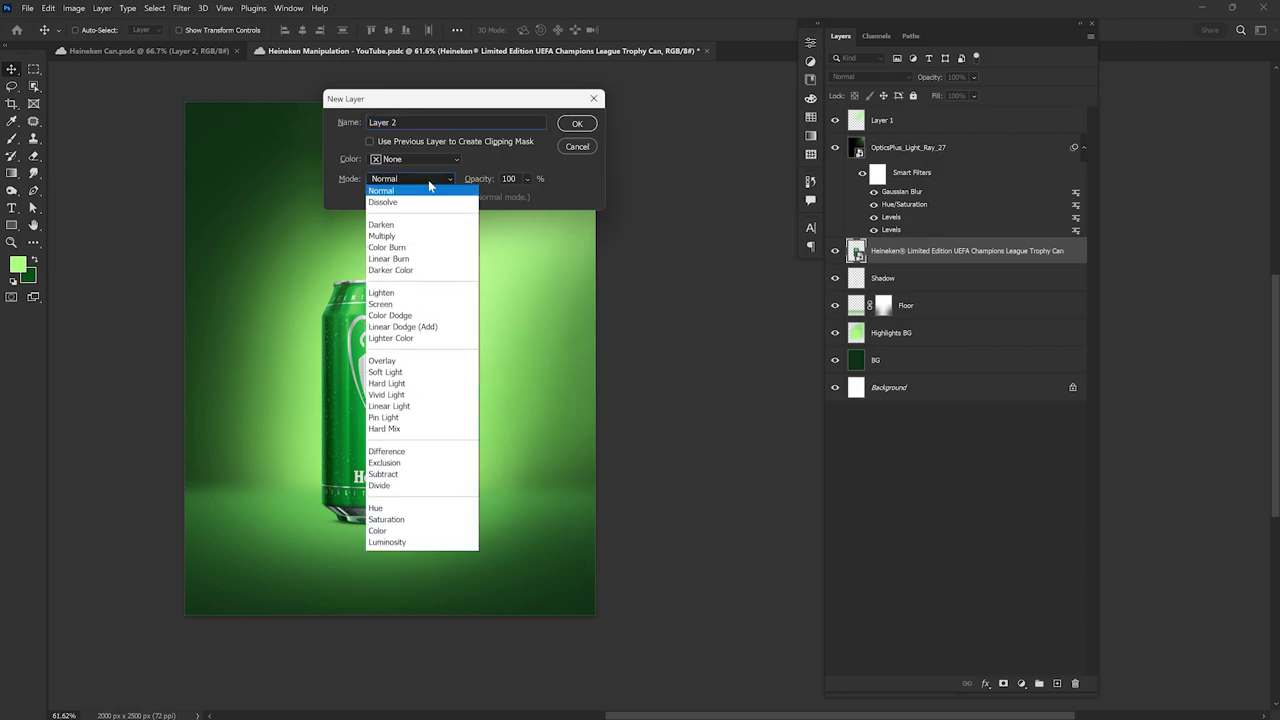
pyautogui.click(430, 361)
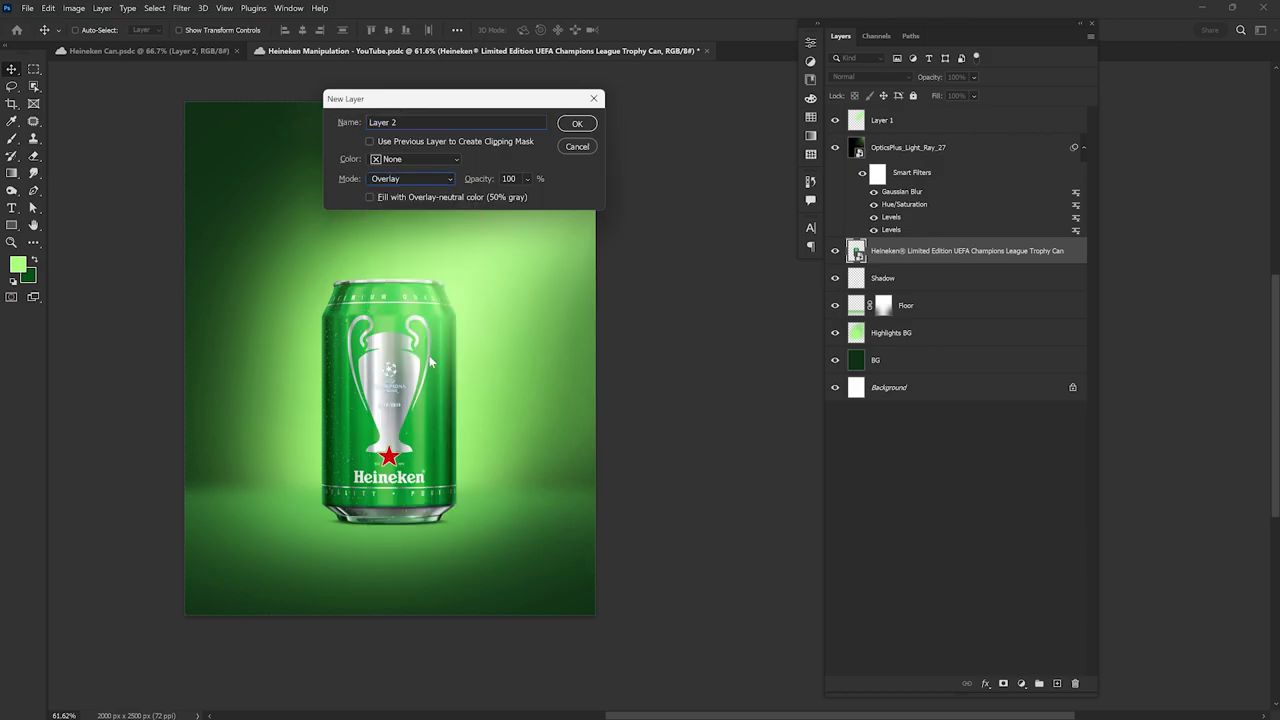
pyautogui.click(370, 197)
pyautogui.click(577, 123)
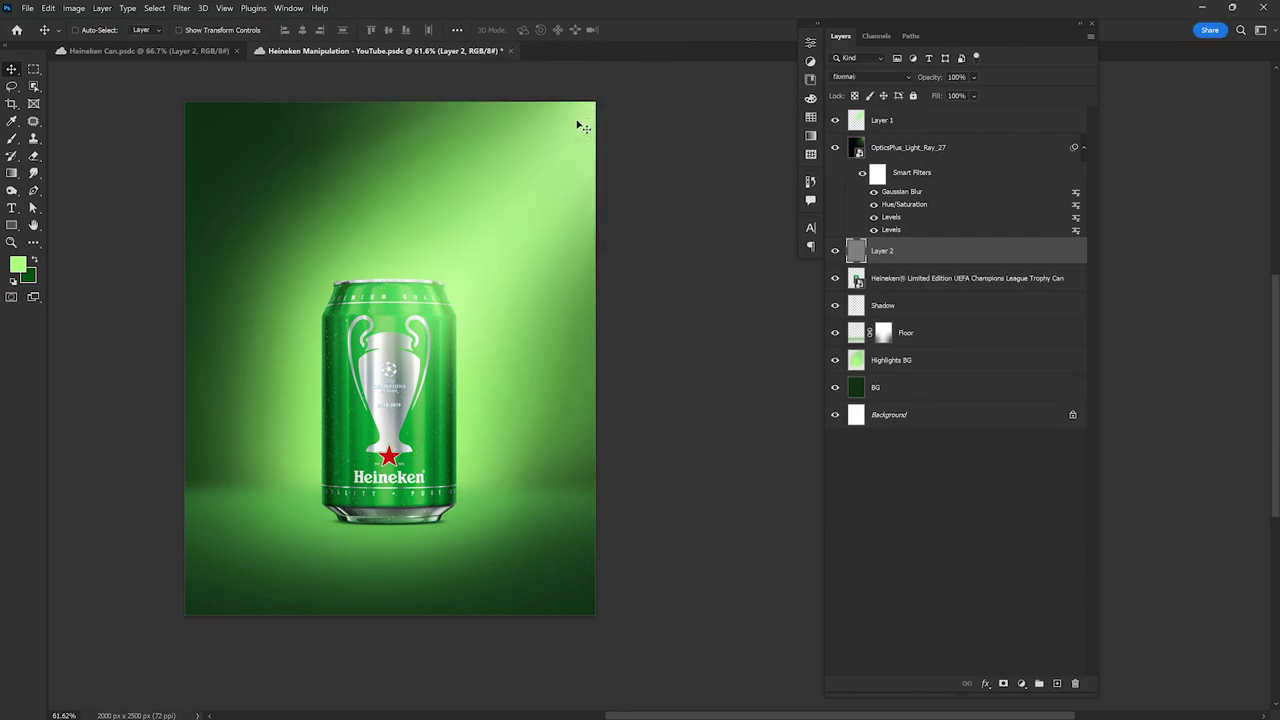
pyautogui.rightClick(886, 262)
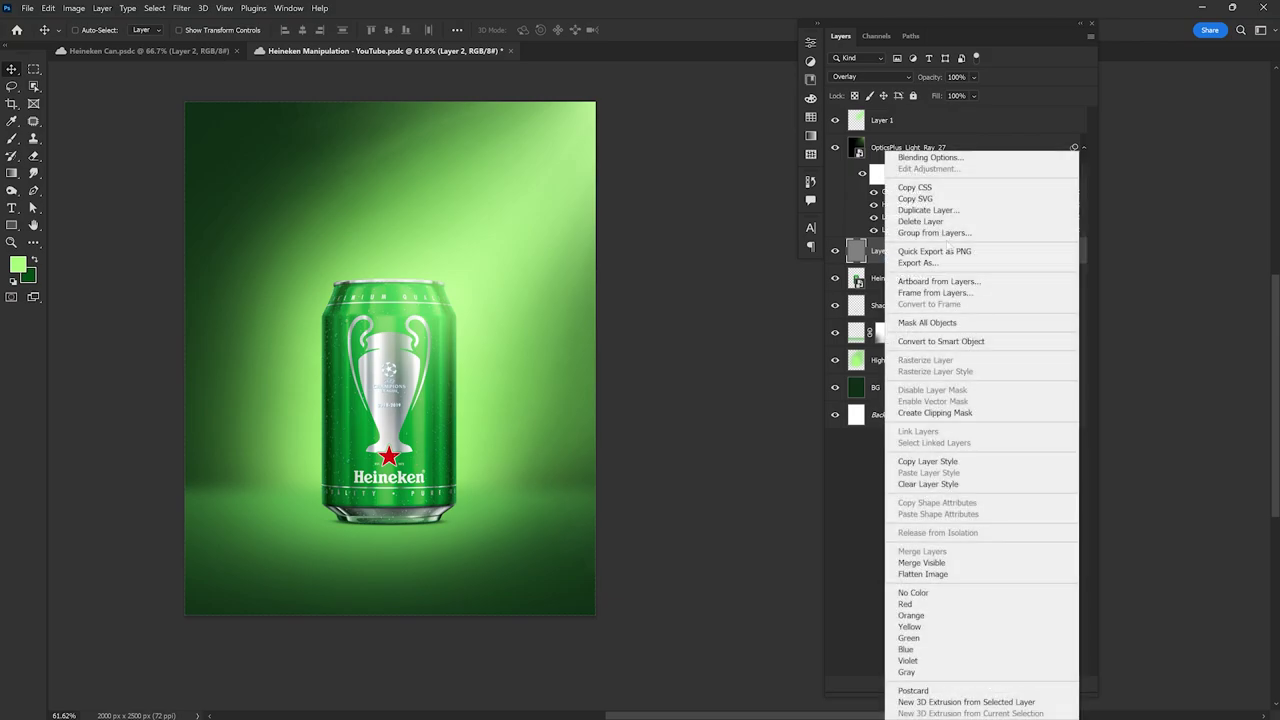
pyautogui.click(950, 414)
# Step: Fill Layer 2 with mid grey and set the foreground to a darker #575757 grey
pyautogui.click(18, 264)
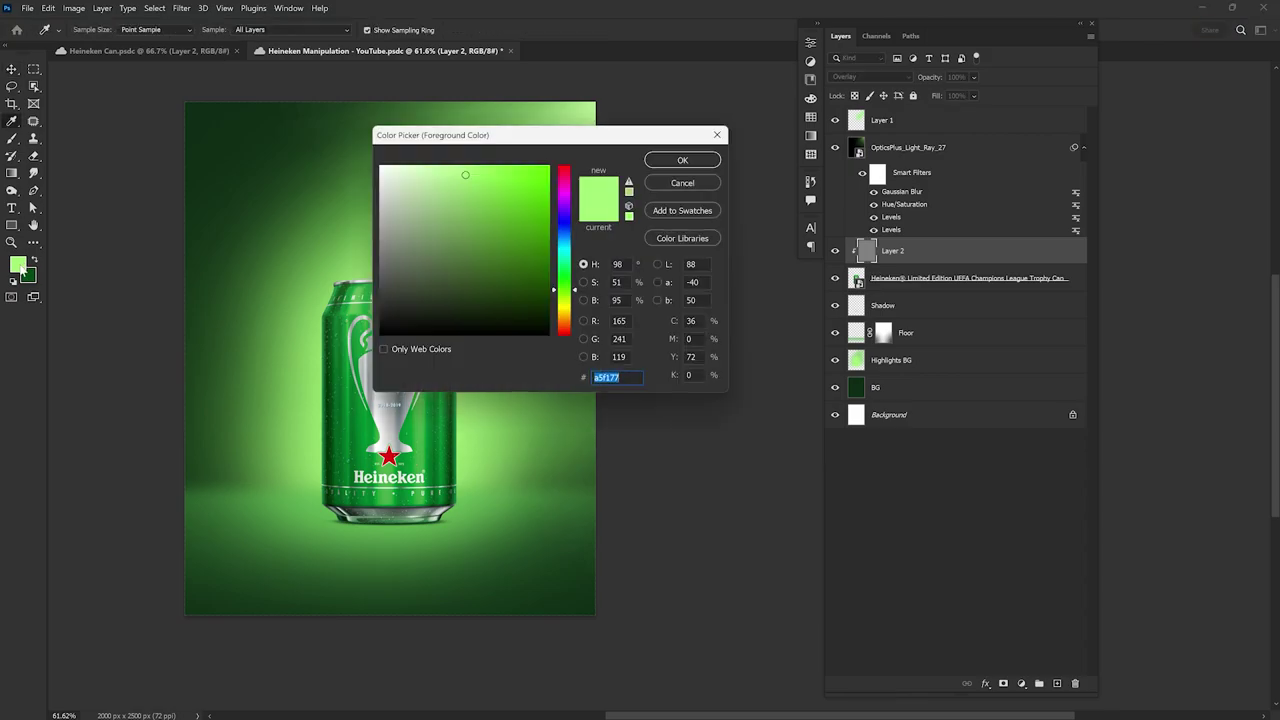
pyautogui.click(380, 266)
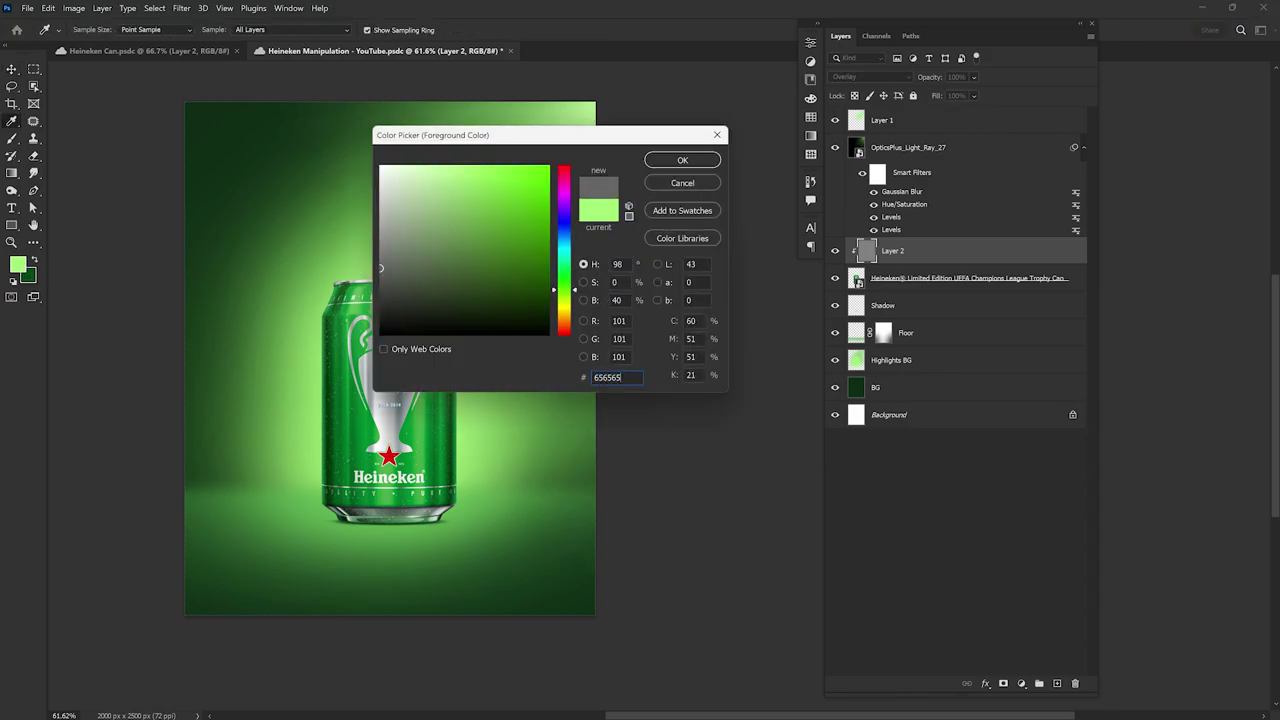
pyautogui.click(681, 162)
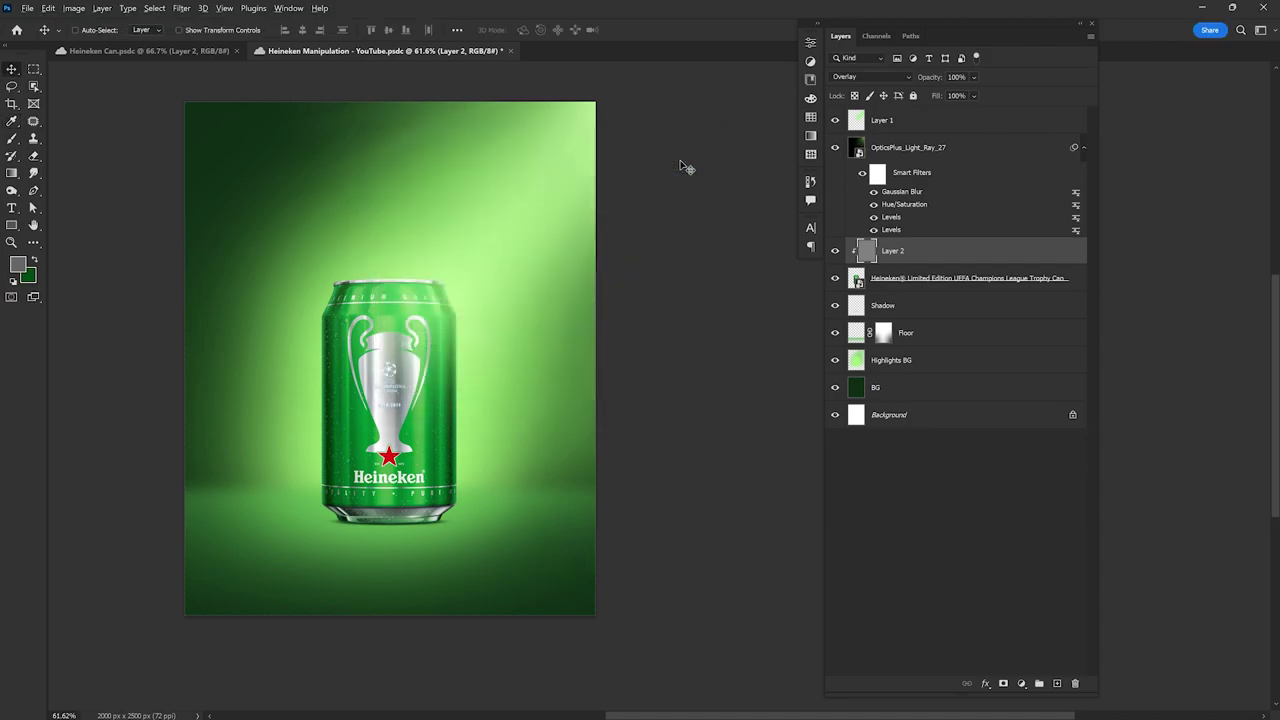
pyautogui.hotkey('alt', 'BackSpace')
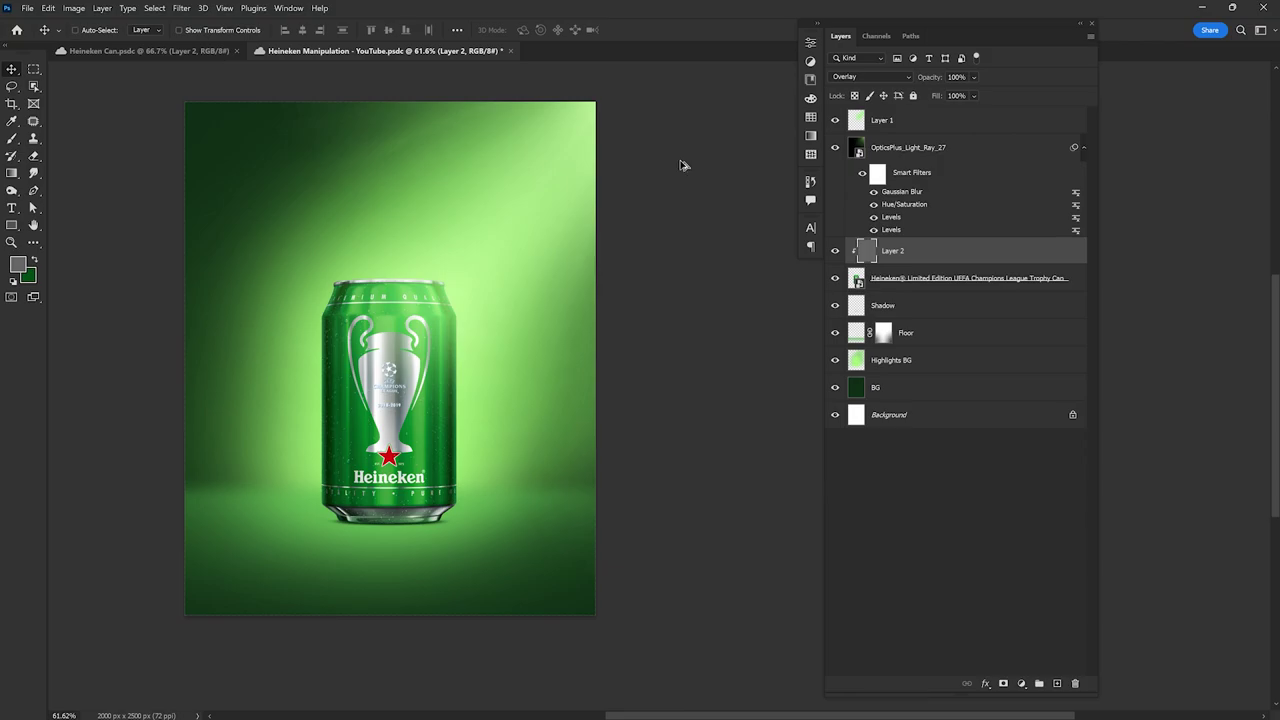
pyautogui.hotkey('ctrl', 'z')
pyautogui.hotkey('ctrl', 'shift', 'z')
pyautogui.hotkey('ctrl', 'z')
pyautogui.hotkey('ctrl', 'shift', 'z')
pyautogui.click(18, 263)
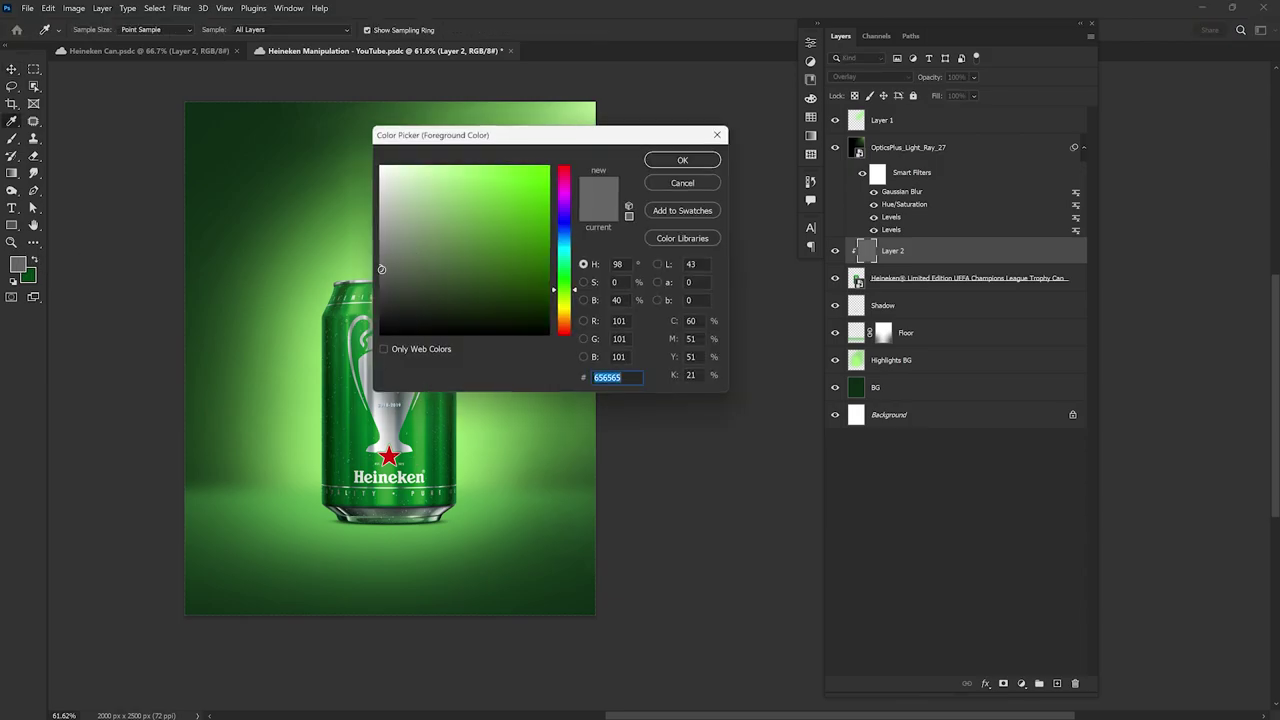
pyautogui.click(682, 160)
pyautogui.scroll(3, 400, 418)
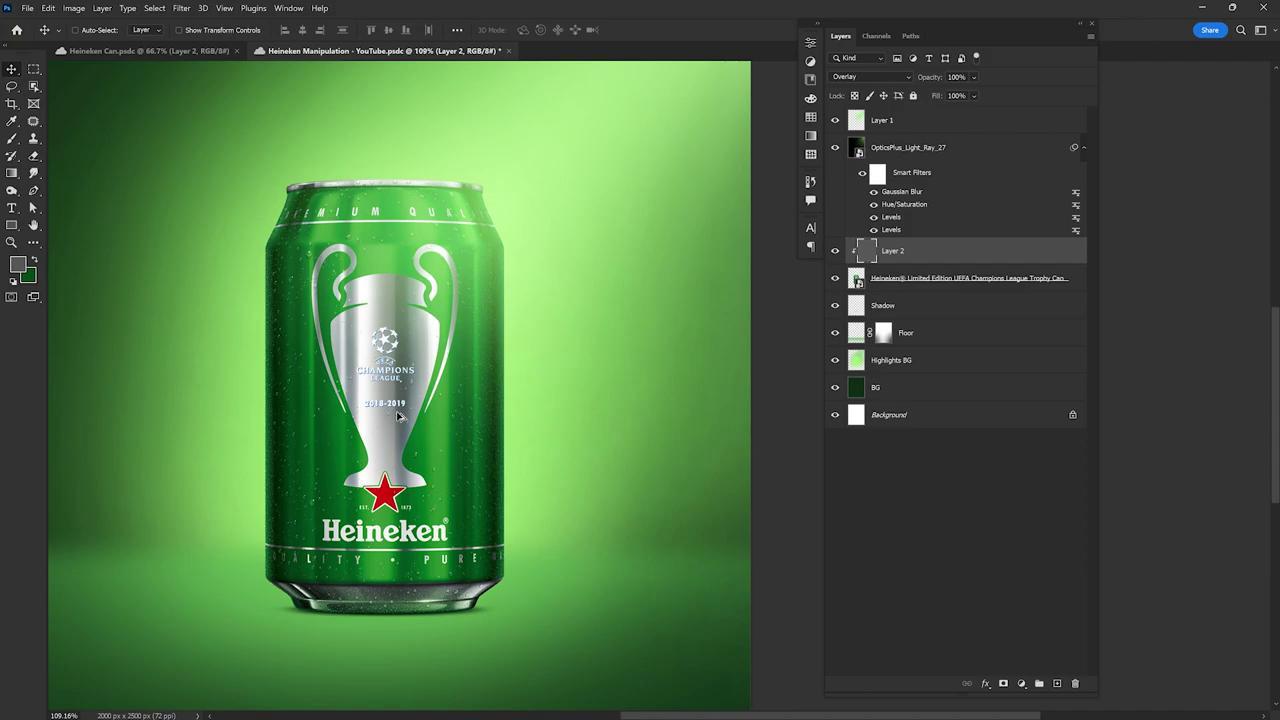
pyautogui.moveTo(494, 362); pyautogui.dragTo(486, 356)
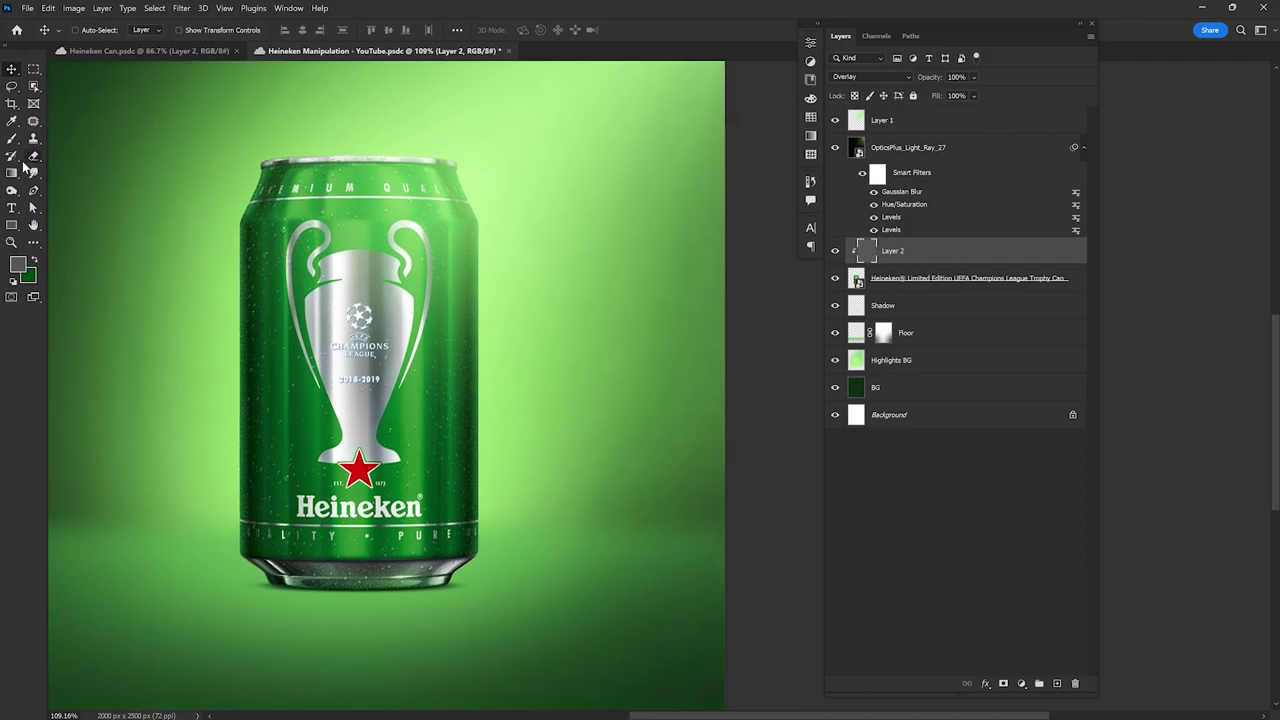
# Step: Drag white (#ffffff) vertical gradient streaks across the can on Layer 2
pyautogui.click(14, 173)
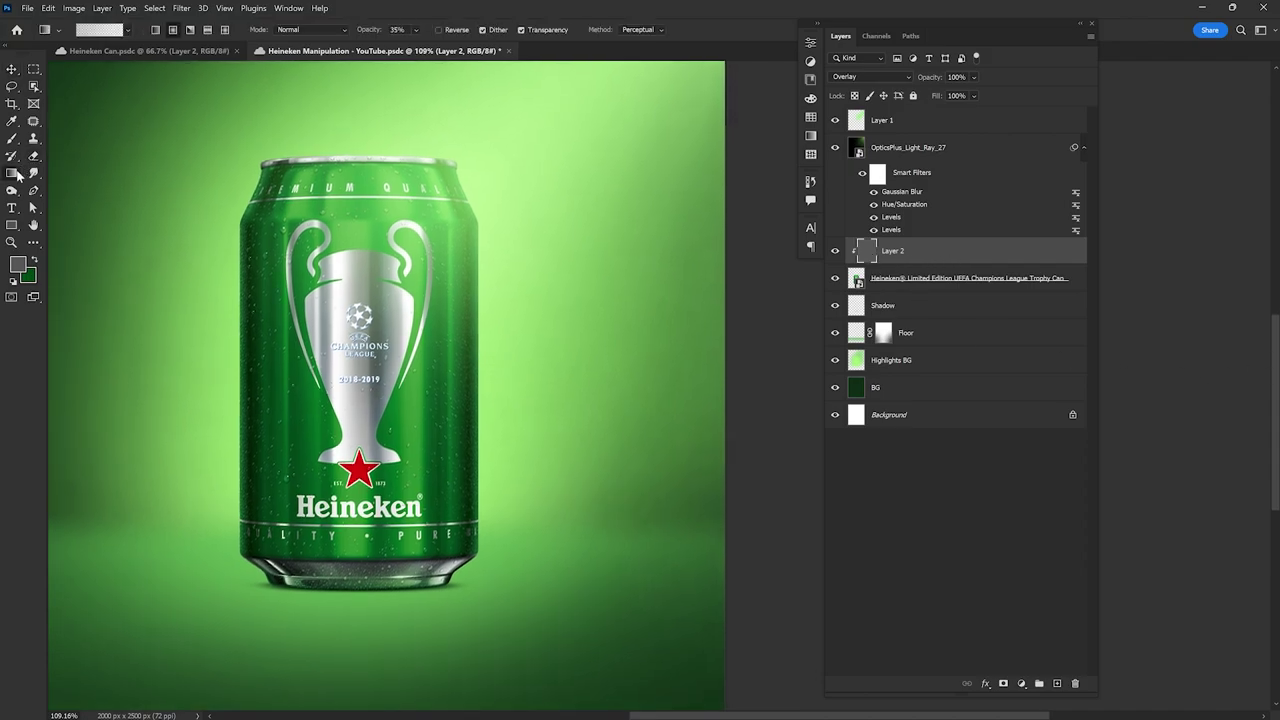
pyautogui.click(208, 30)
pyautogui.click(17, 264)
pyautogui.write('ffffff')
pyautogui.press('Return')
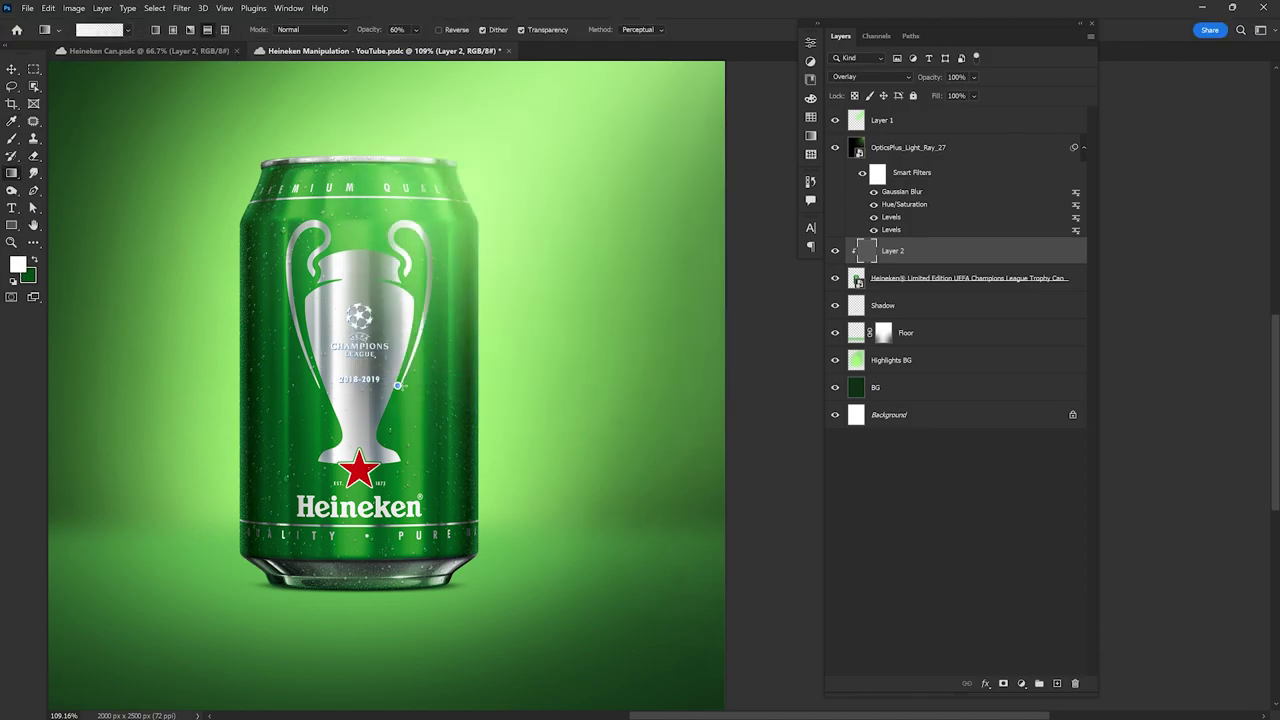
pyautogui.moveTo(397, 385); pyautogui.dragTo(430, 385)
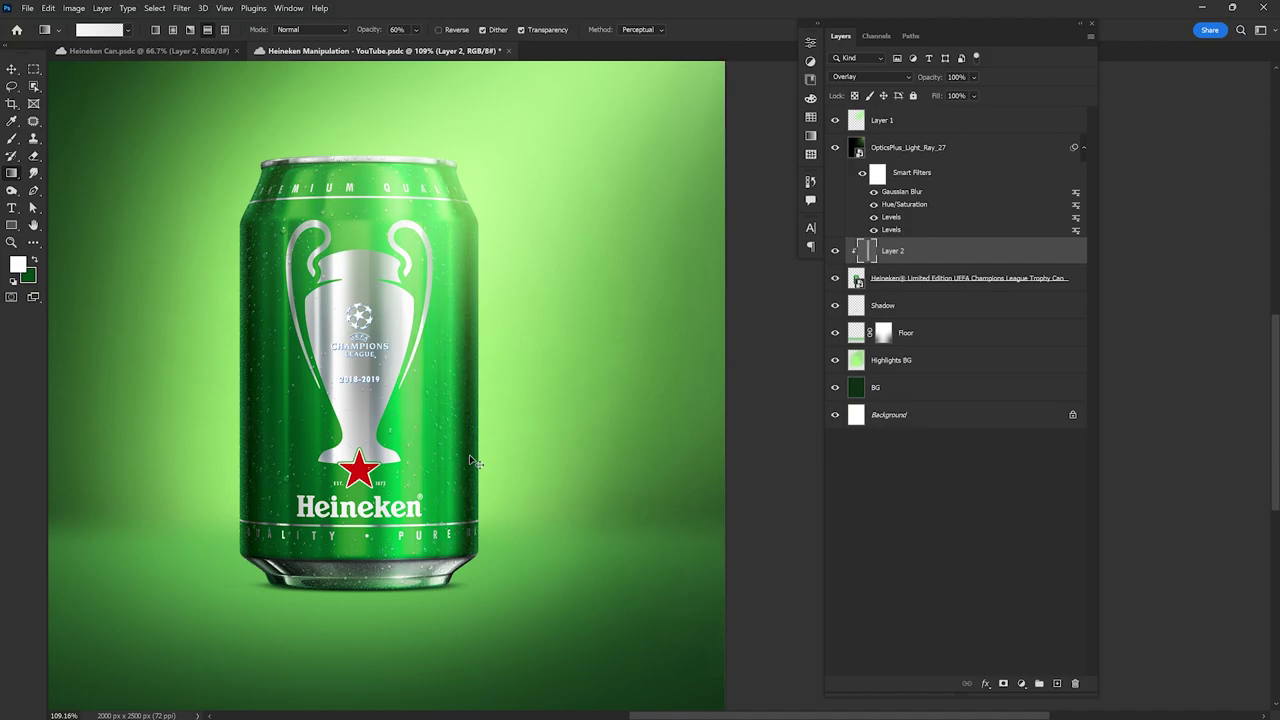
pyautogui.moveTo(400, 425); pyautogui.dragTo(459, 430)
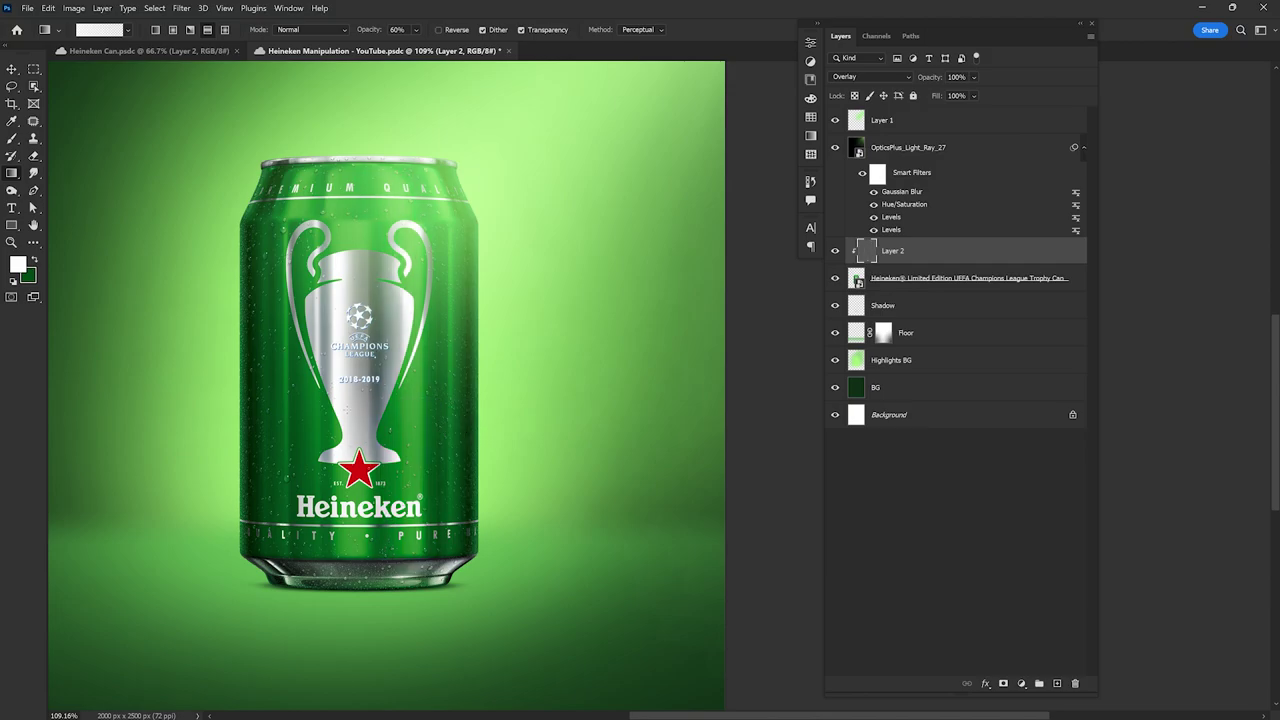
pyautogui.hotkey('ctrl', 'z')
pyautogui.hotkey('ctrl', 'shift', 'z')
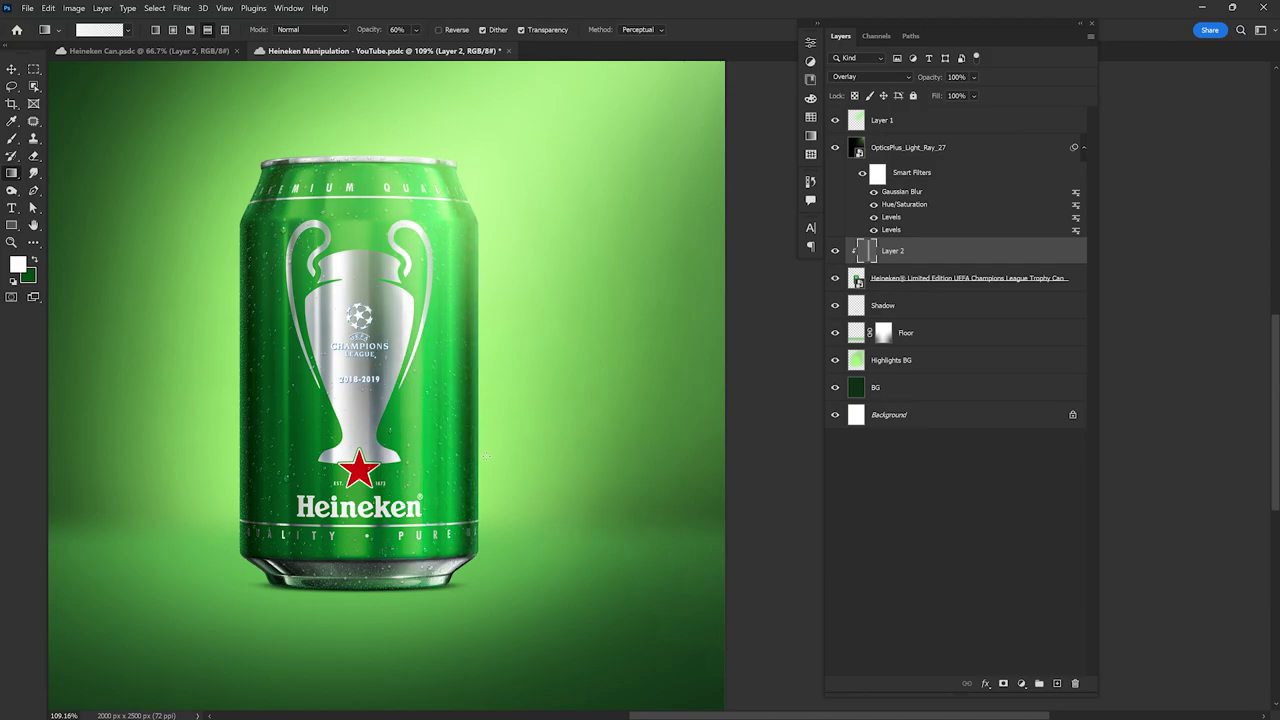
pyautogui.scroll(-3, 437, 399)
pyautogui.scroll(4, 486, 437)
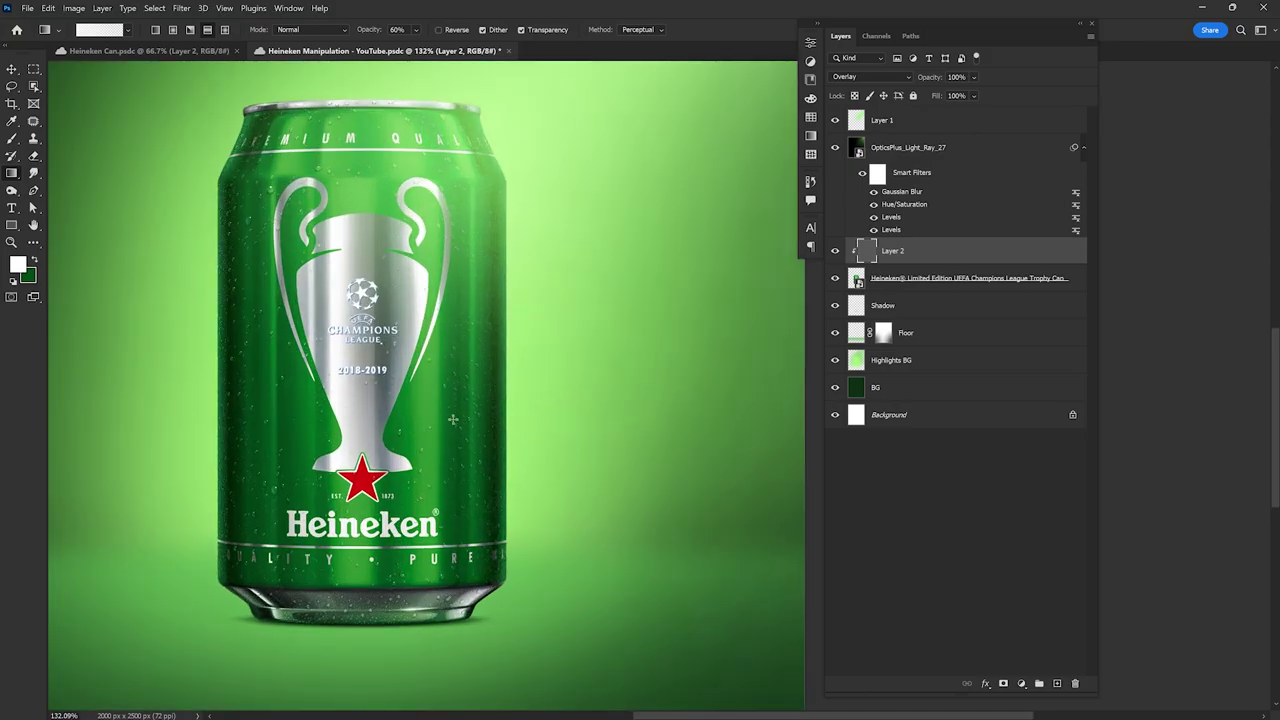
pyautogui.scroll(-4, 310, 385)
# Step: Lower Layer 2's opacity, add a fainter highlight along the can's right side, and keep fill at 100%
pyautogui.click(958, 77)
pyautogui.write('60')
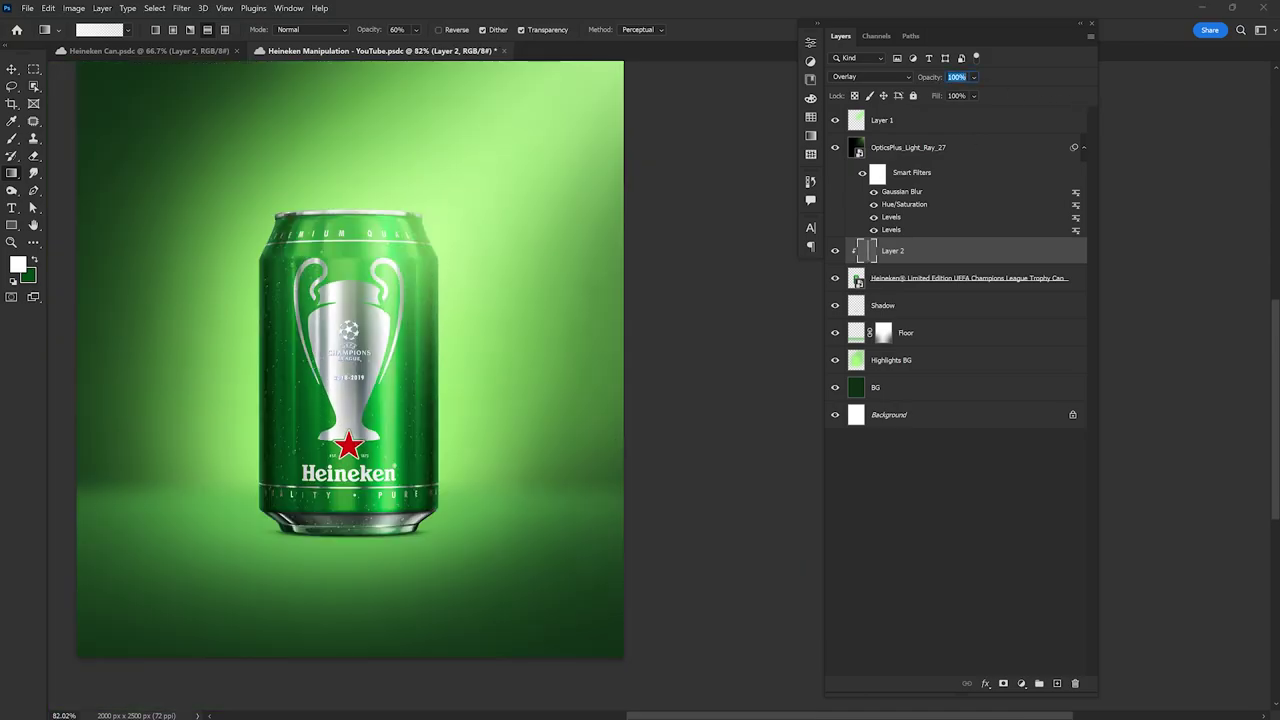
pyautogui.press('Return')
pyautogui.scroll(2, 140, 175)
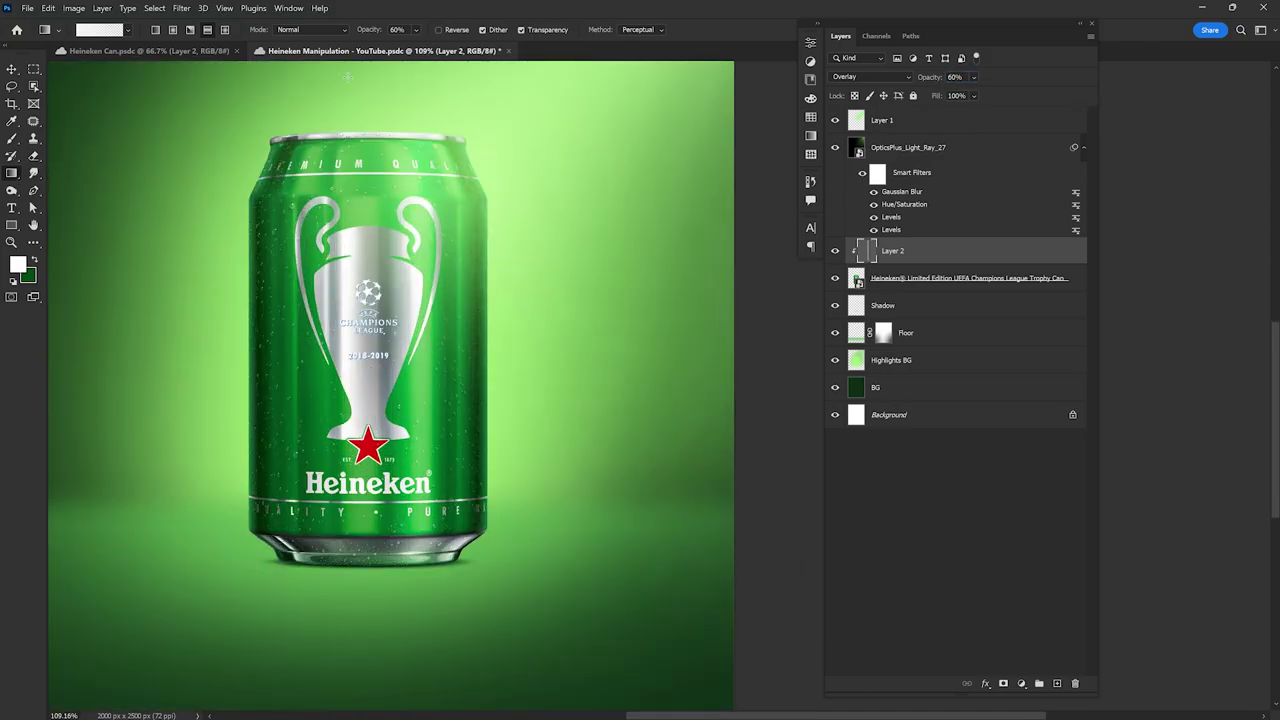
pyautogui.write('20')
pyautogui.scroll(3, 444, 335)
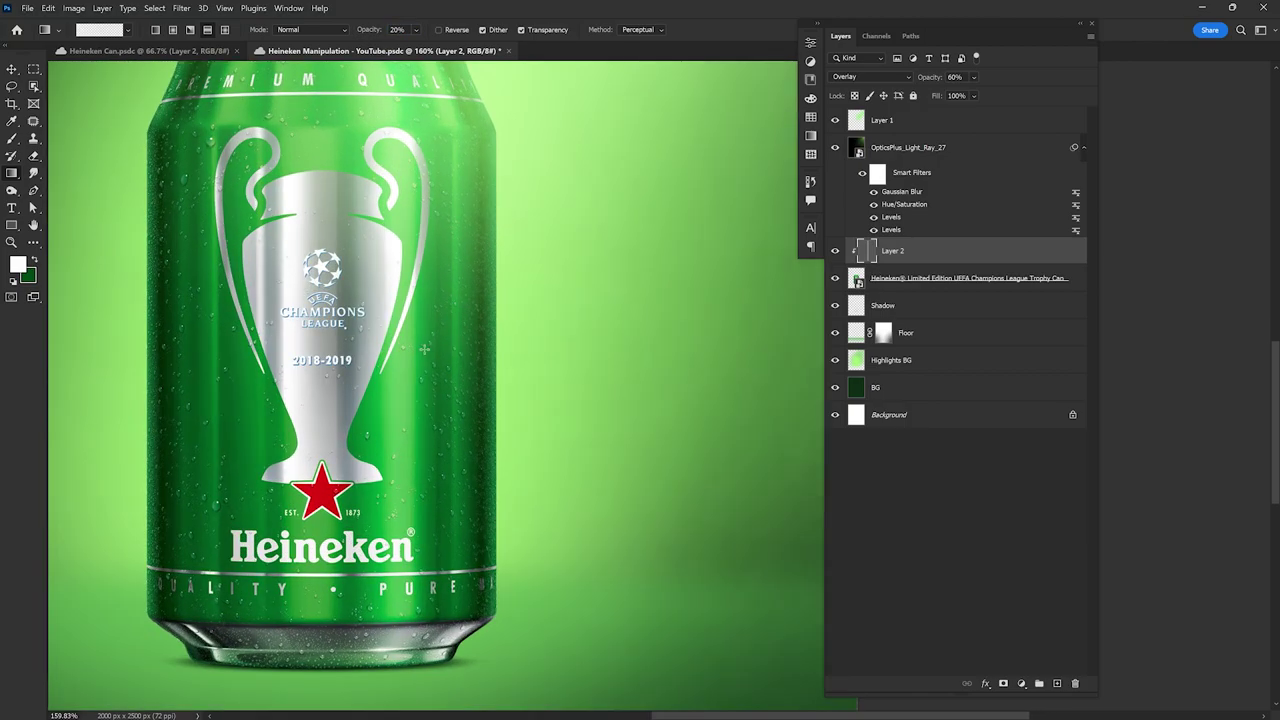
pyautogui.moveTo(428, 347); pyautogui.dragTo(443, 357)
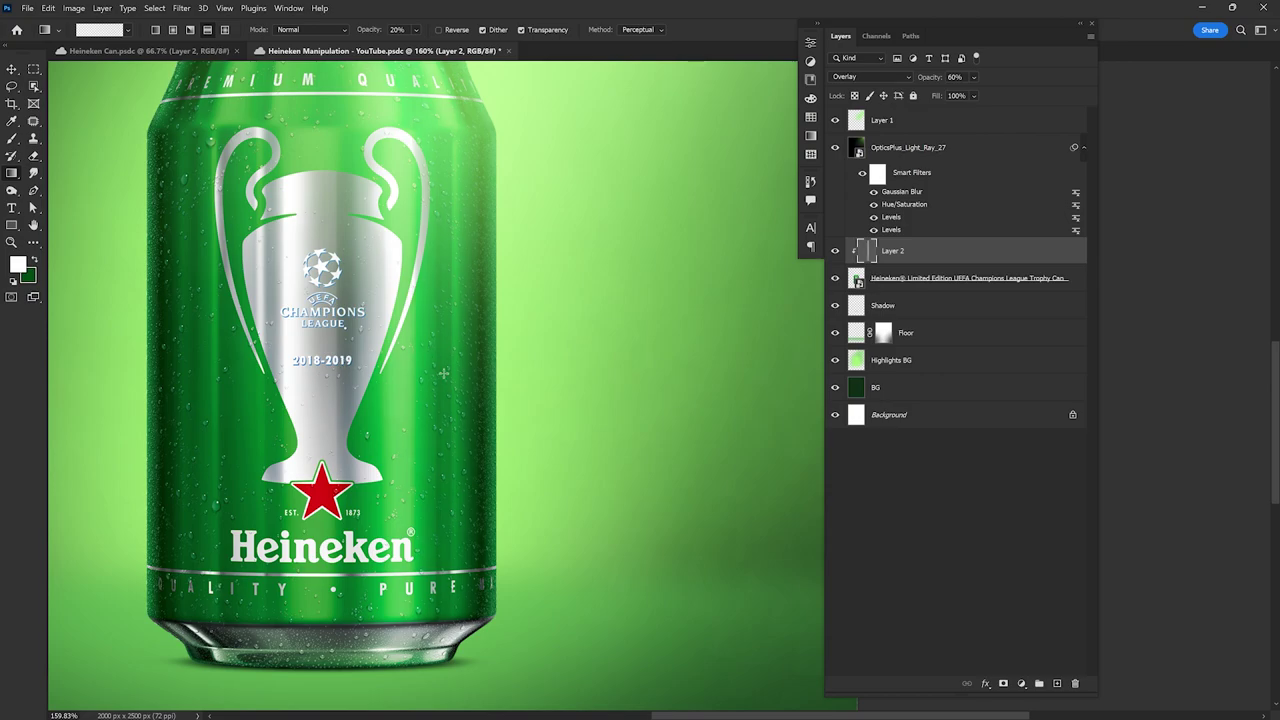
pyautogui.scroll(-4, 460, 390)
pyautogui.scroll(-1, 511, 410)
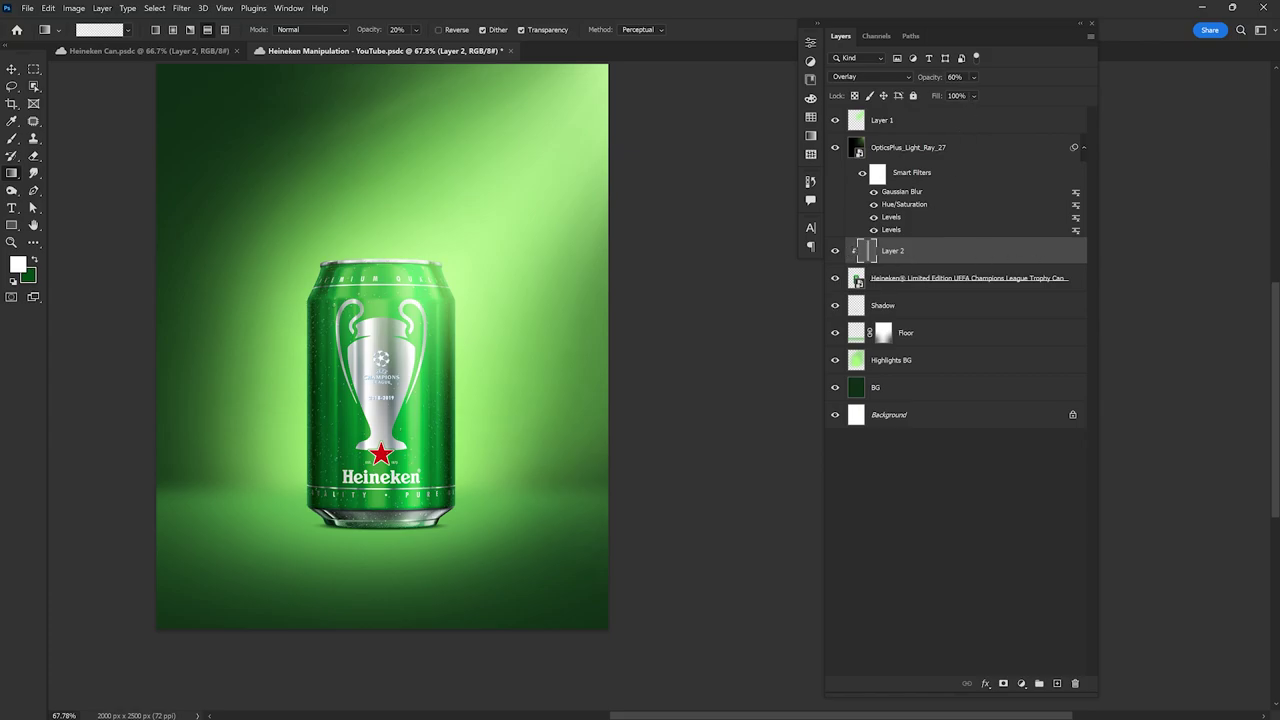
pyautogui.click(973, 95)
pyautogui.write('00')
pyautogui.press('Tab')
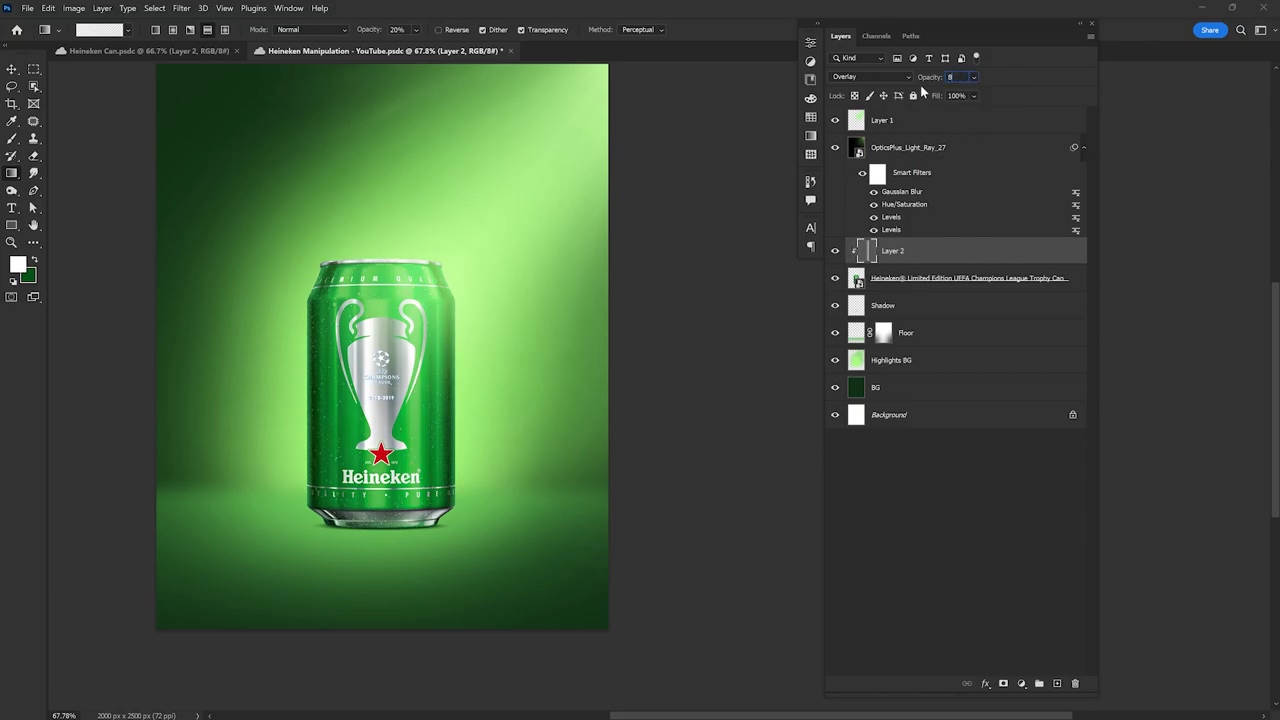
pyautogui.scroll(2, 412, 385)
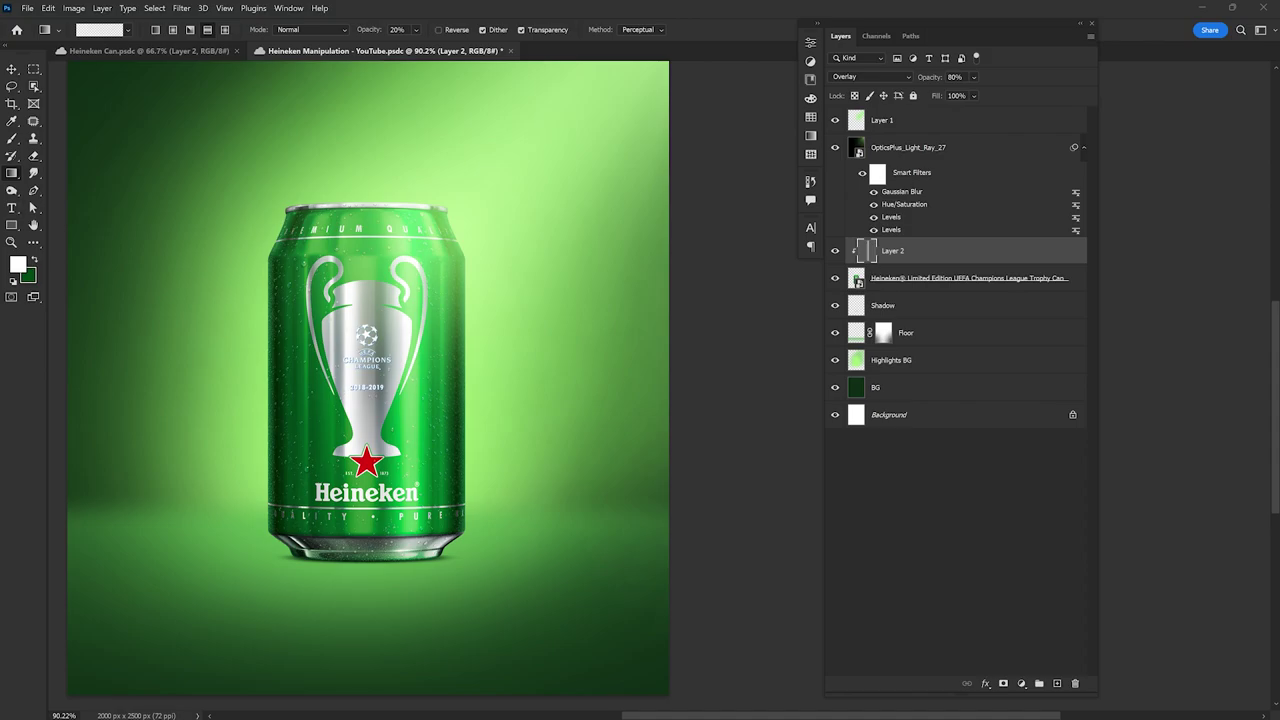
pyautogui.scroll(-2, 502, 285)
pyautogui.scroll(1, 499, 200)
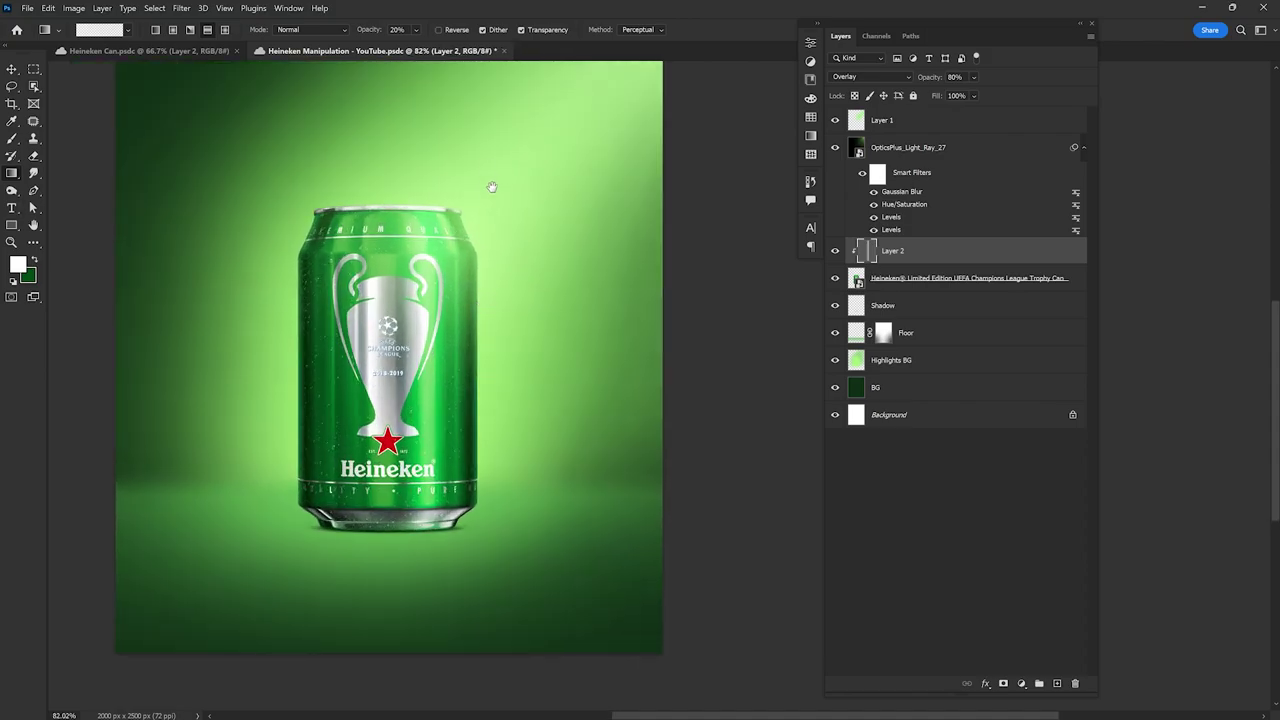
pyautogui.scroll(-2, 493, 238)
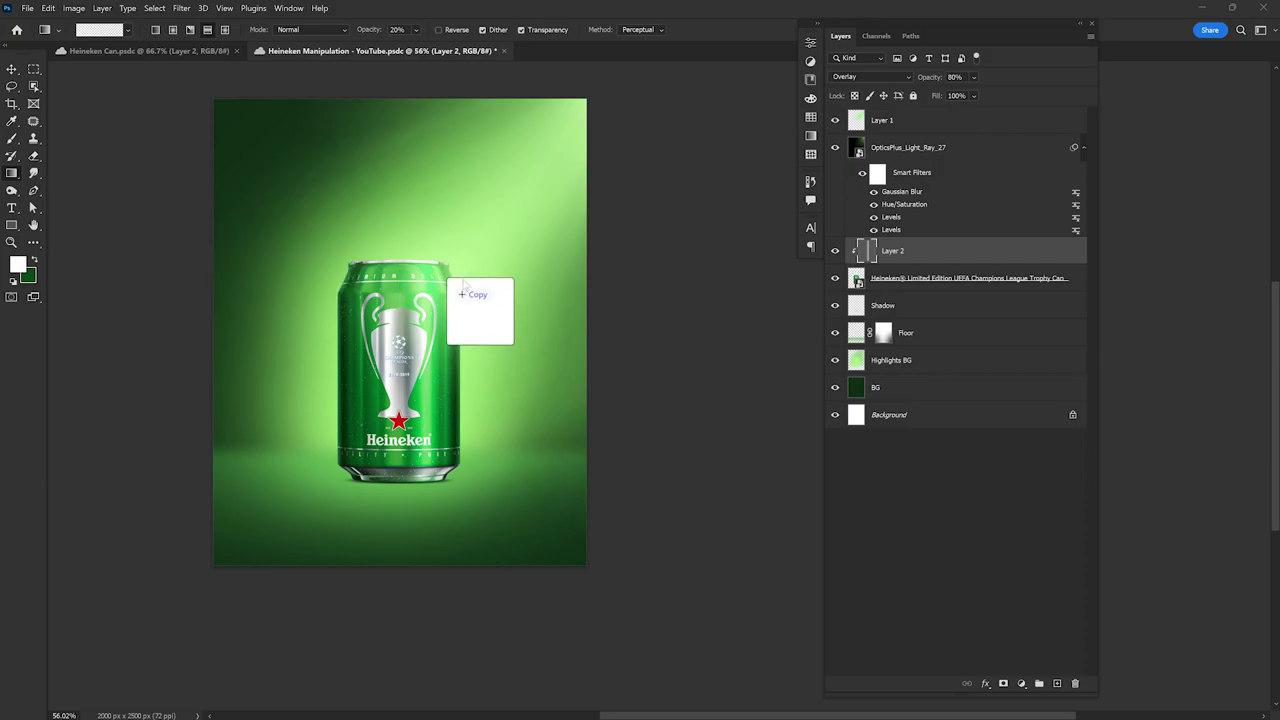
# Step: Place the OpticsPlus_Lens_Flare_03 image into the poster, scaled down at the upper left
pyautogui.moveTo(240, 242); pyautogui.dragTo(480, 312)
pyautogui.moveTo(591, 343); pyautogui.dragTo(386, 486)
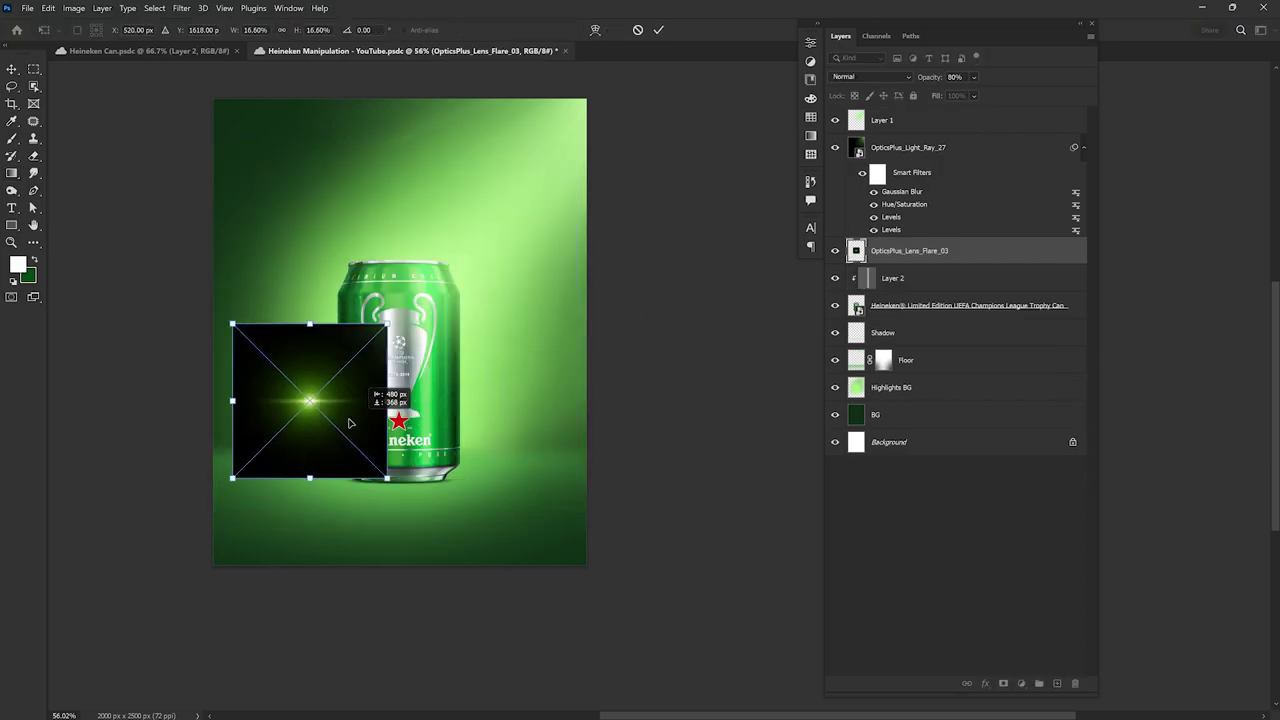
pyautogui.moveTo(310, 400); pyautogui.dragTo(297, 205)
pyautogui.press('Return')
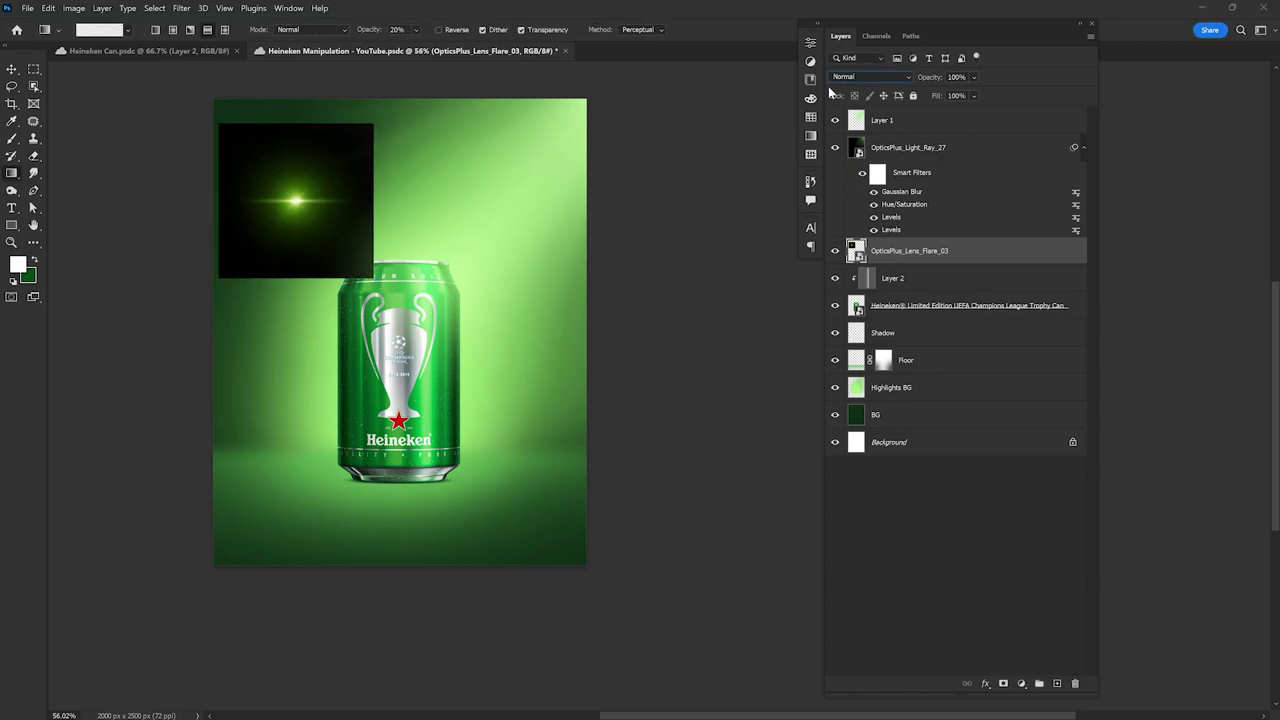
# Step: Blend the flare layer in Screen mode and move it onto the can
pyautogui.click(870, 77)
pyautogui.click(862, 186)
pyautogui.click(337, 207)
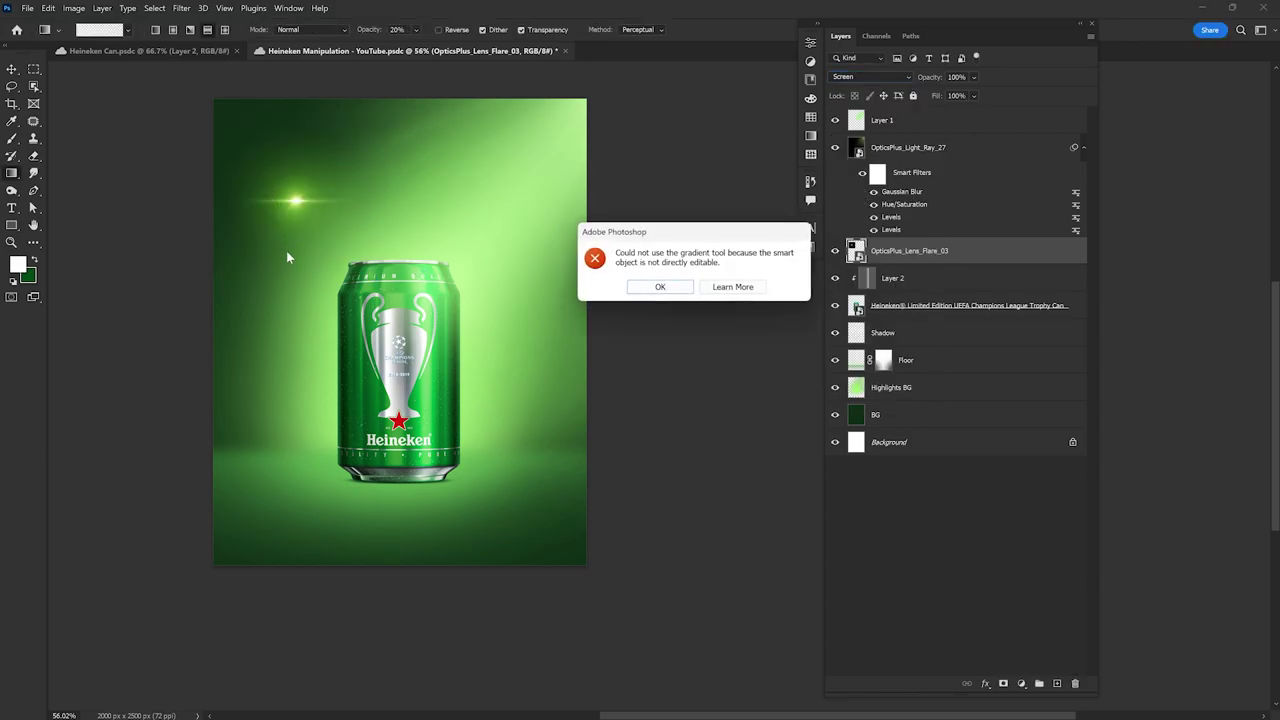
pyautogui.click(660, 286)
pyautogui.press('v')
pyautogui.moveTo(384, 240); pyautogui.dragTo(540, 385)
# Step: Rotate the flare 90° to stand vertically and bring it down onto the can
pyautogui.hotkey('ctrl', 't')
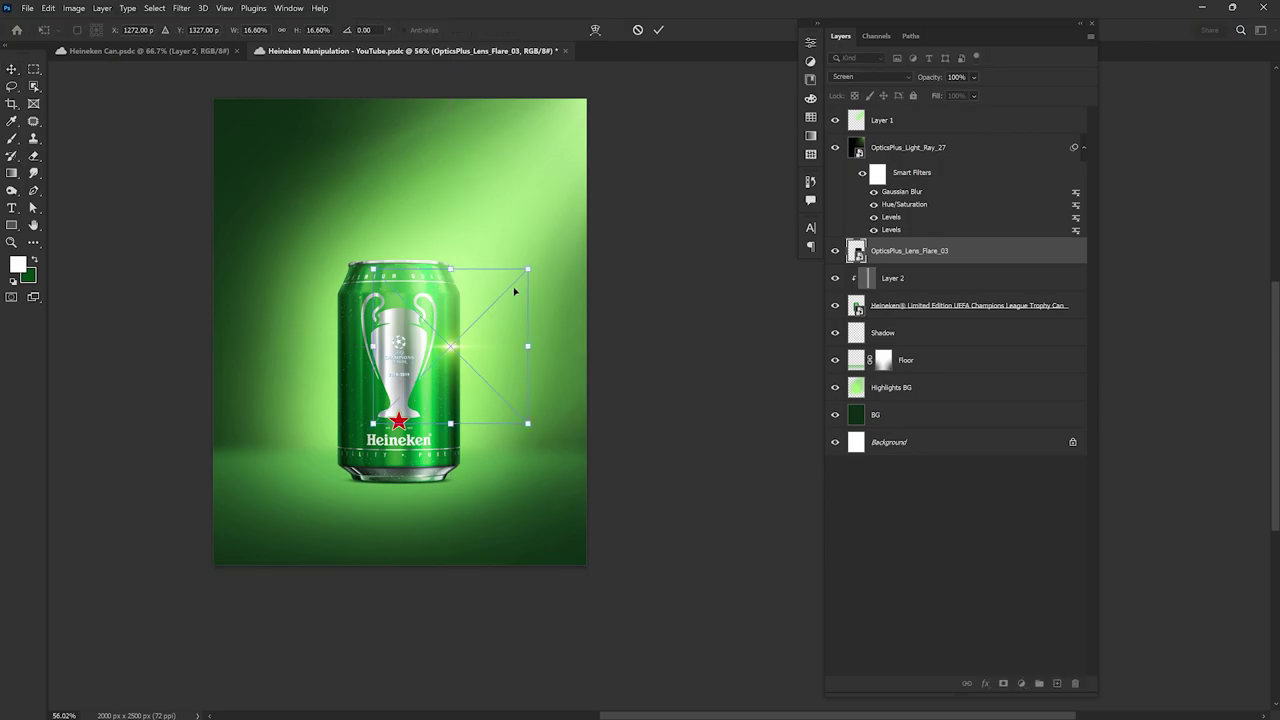
pyautogui.moveTo(548, 445); pyautogui.dragTo(540, 433)
pyautogui.moveTo(463, 362)
pyautogui.mouseDown()
pyautogui.moveTo(483, 387)
pyautogui.moveTo(447, 199)
pyautogui.mouseUp()
pyautogui.keyDown('alt'); pyautogui.scroll(4, 483, 387); pyautogui.keyUp('alt')
pyautogui.scroll(-3, 447, 199)
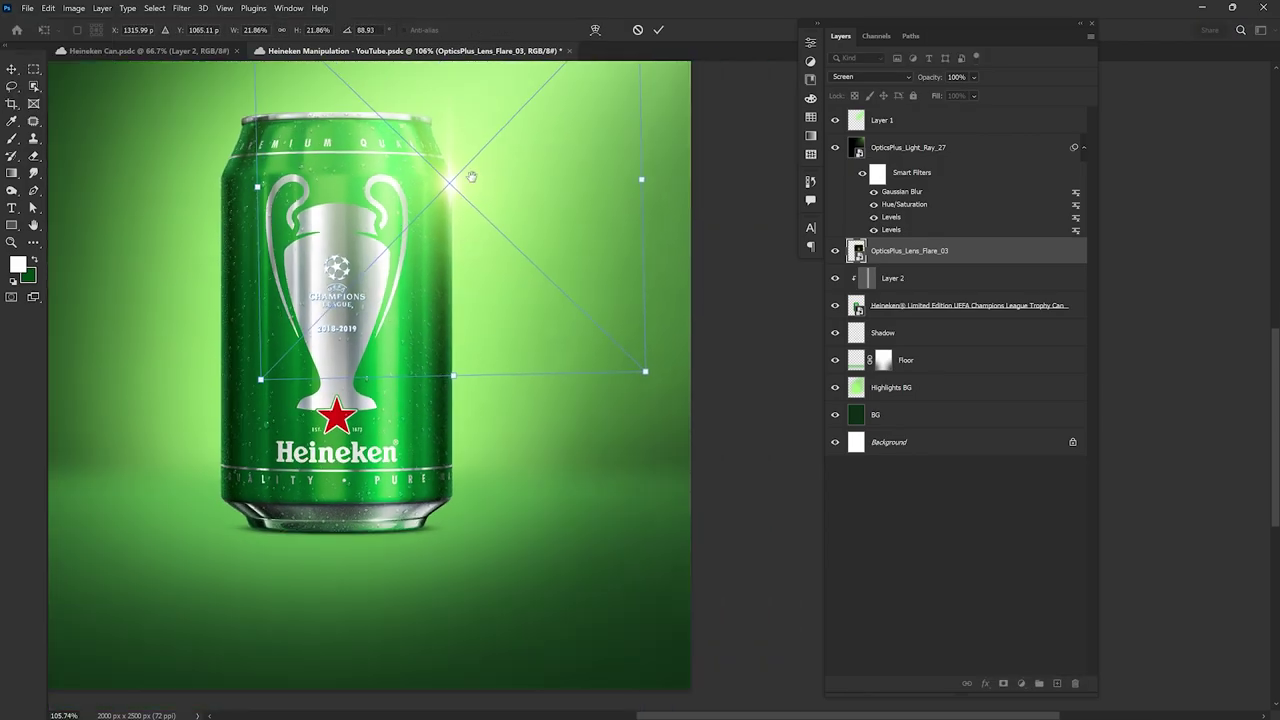
pyautogui.moveTo(480, 366); pyautogui.dragTo(475, 546)
# Step: Squeeze the flare narrow and stretch it tall along the can's right edge
pyautogui.moveTo(663, 471); pyautogui.dragTo(408, 471)
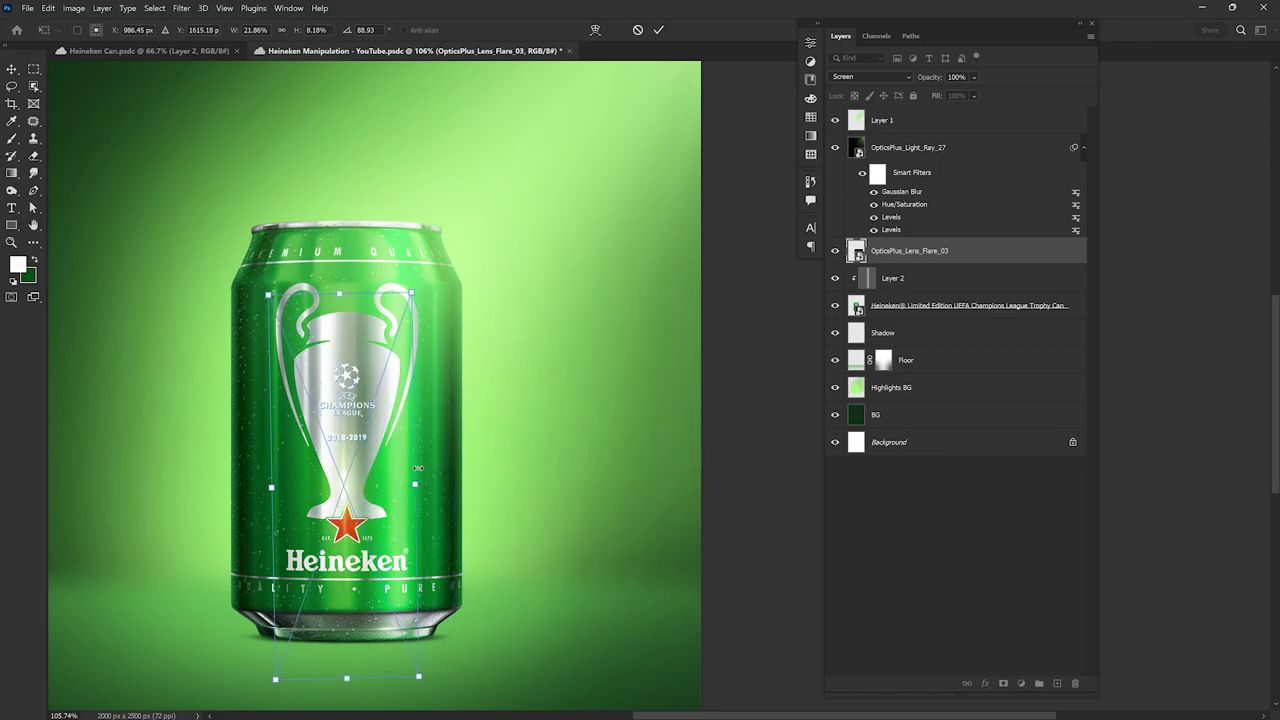
pyautogui.moveTo(328, 437)
pyautogui.mouseDown()
pyautogui.moveTo(451, 396)
pyautogui.moveTo(440, 395)
pyautogui.mouseUp()
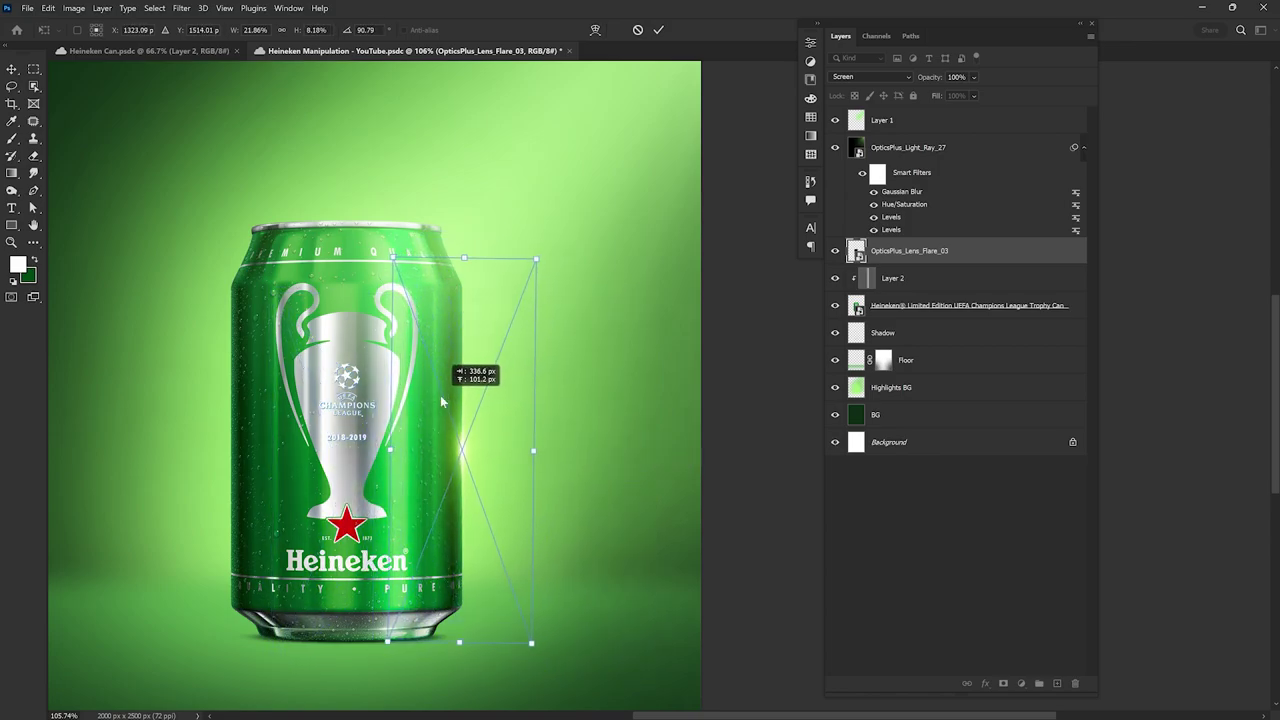
pyautogui.scroll(-3, 440, 395)
pyautogui.moveTo(474, 475); pyautogui.dragTo(461, 600)
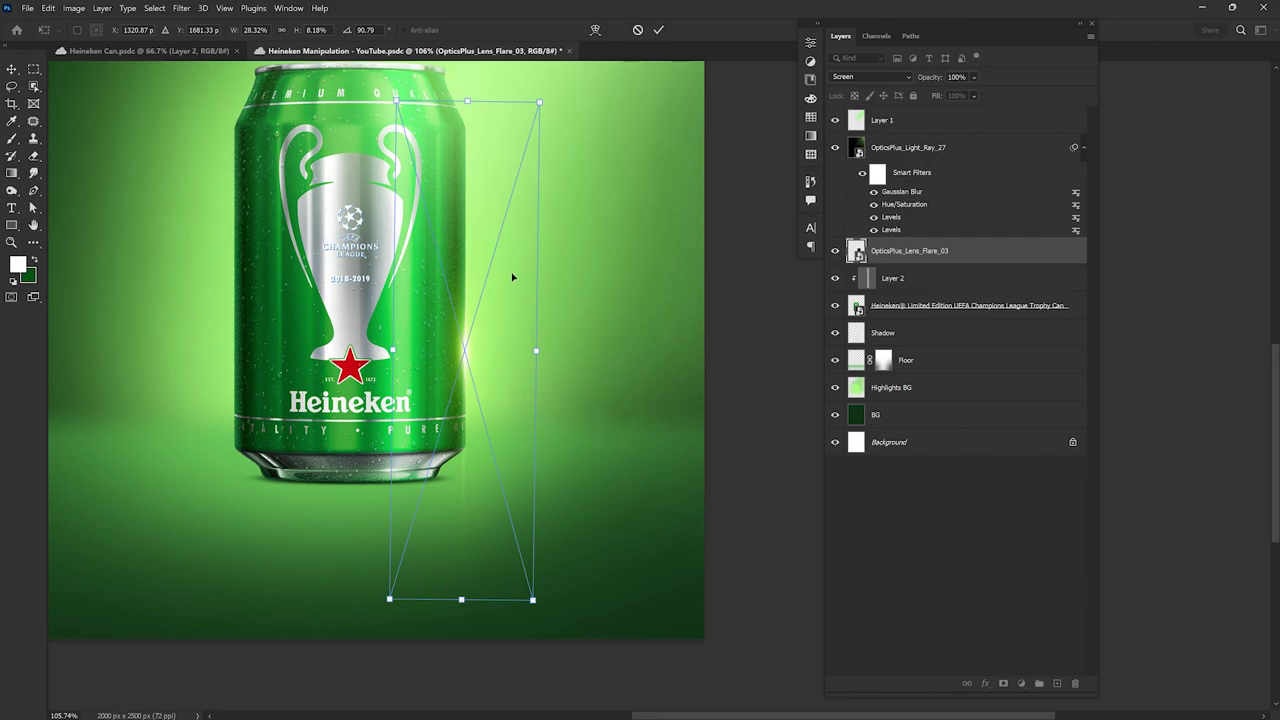
pyautogui.moveTo(512, 277); pyautogui.dragTo(511, 204)
pyautogui.press('Return')
pyautogui.hotkey('ctrl', '0')
pyautogui.scroll(3, 497, 290)
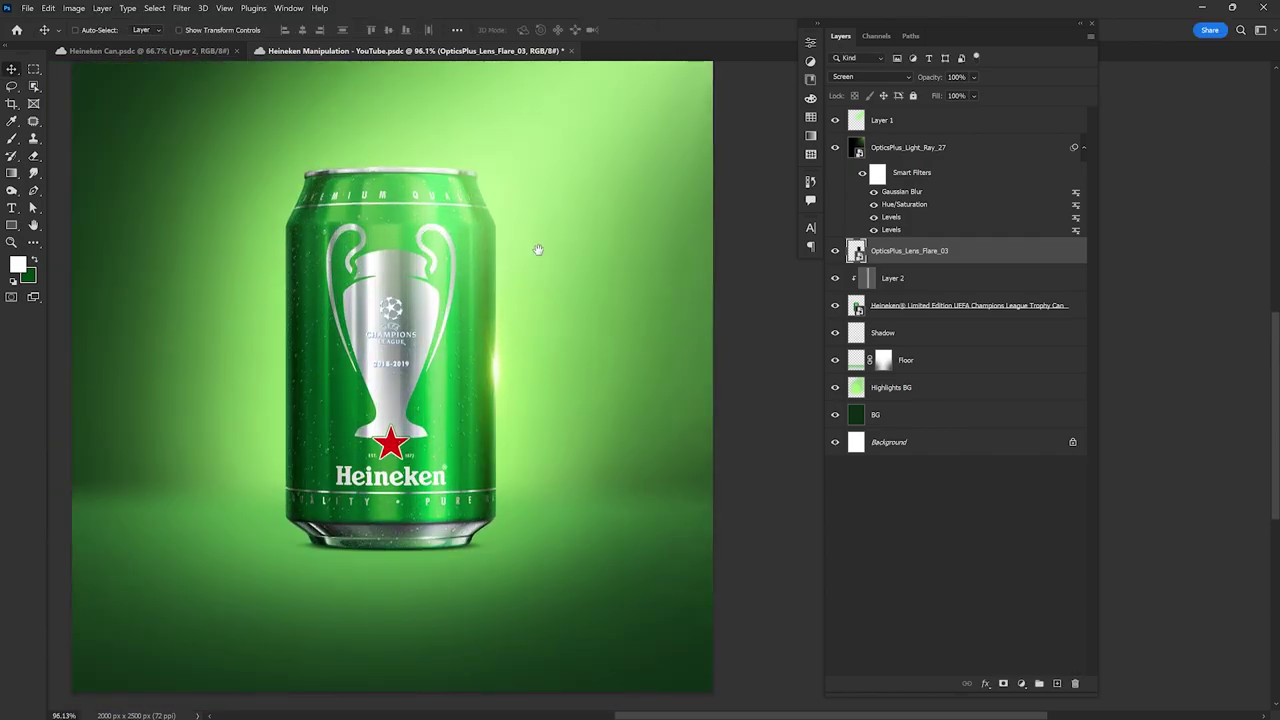
pyautogui.scroll(-1, 530, 245)
# Step: Apply a Motion Blur at 90° angle and 38 px distance to the flare, nudging it down 5 px
pyautogui.click(182, 8)
pyautogui.moveTo(188, 165)
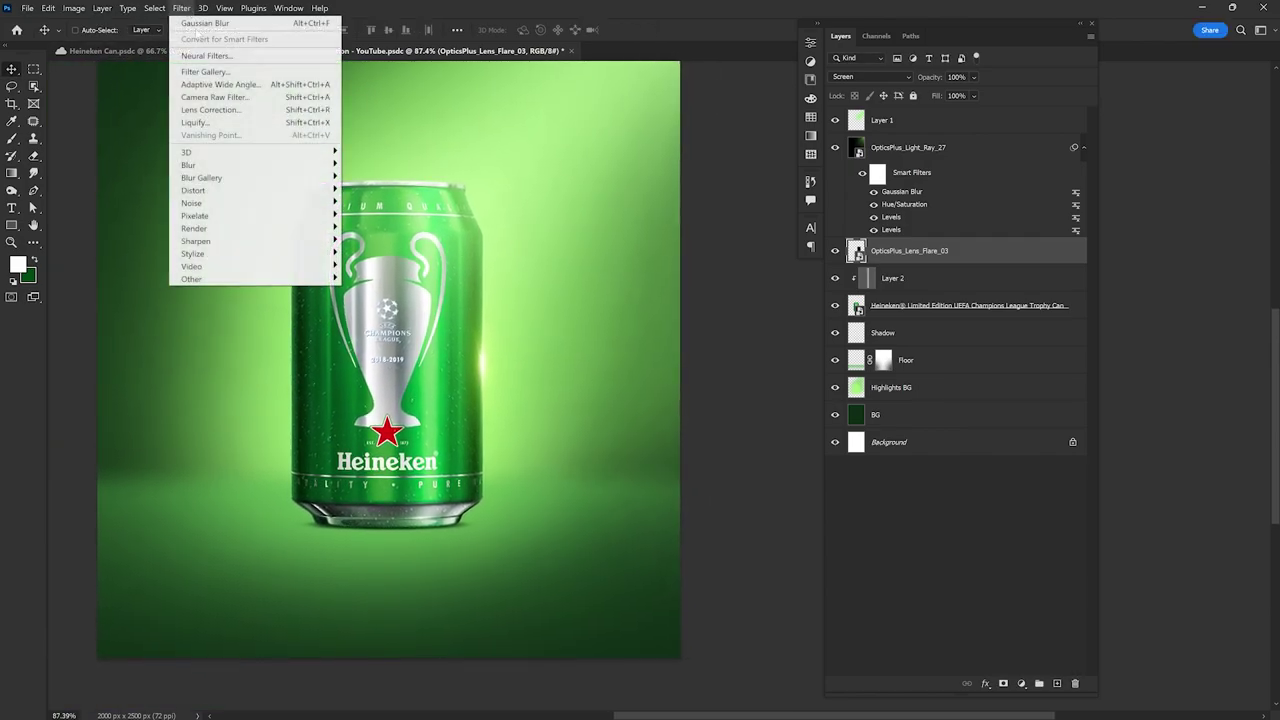
pyautogui.click(375, 240)
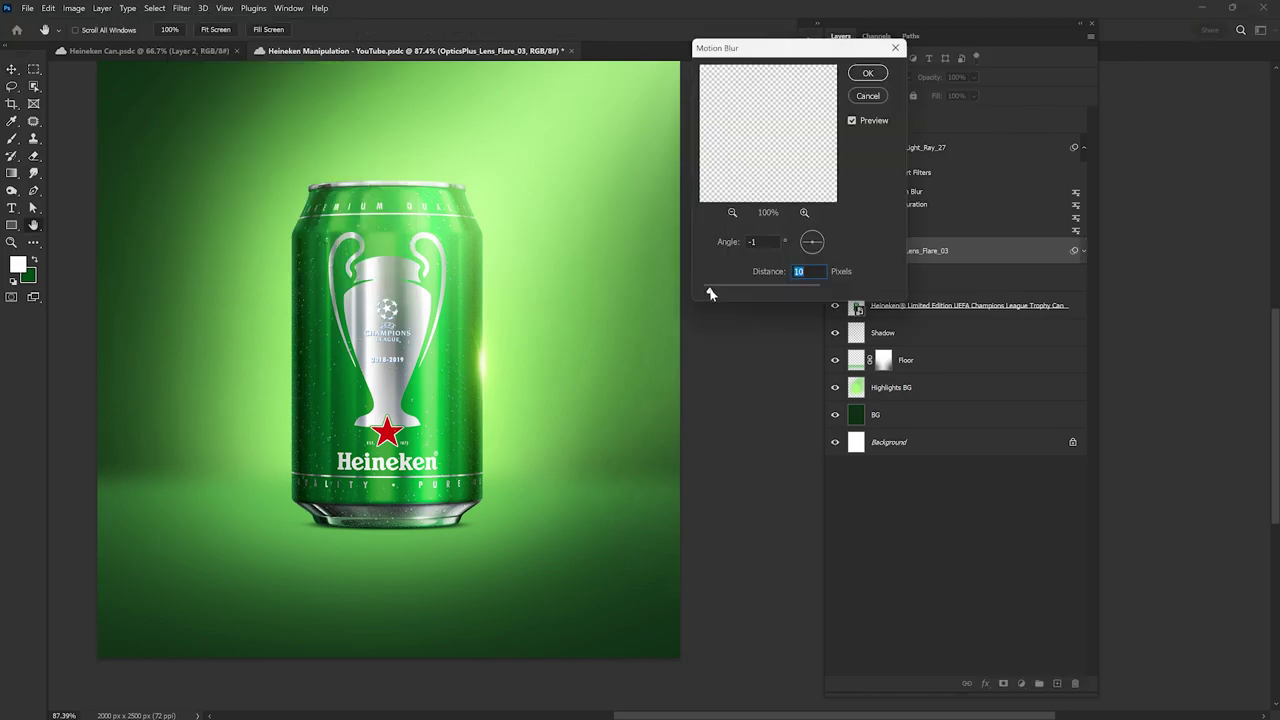
pyautogui.moveTo(818, 242); pyautogui.dragTo(812, 238)
pyautogui.moveTo(711, 290); pyautogui.dragTo(727, 289)
pyautogui.press('Return')
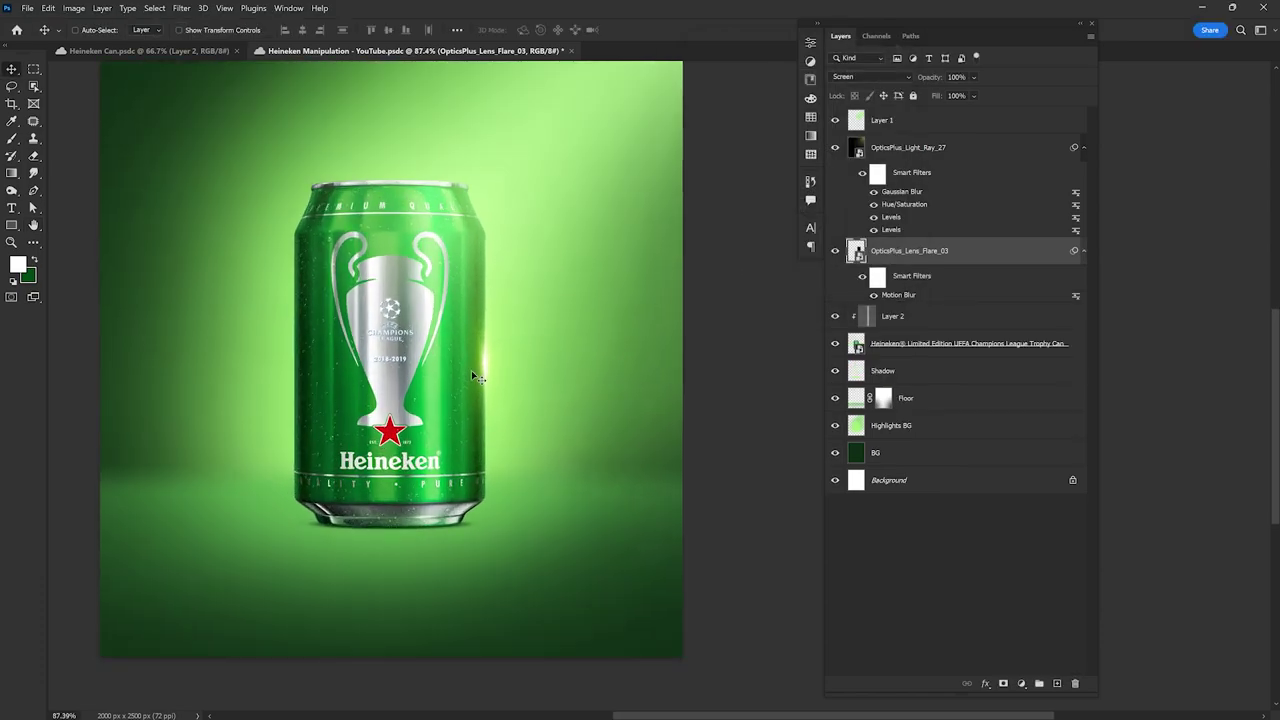
pyautogui.moveTo(471, 370); pyautogui.dragTo(471, 369)
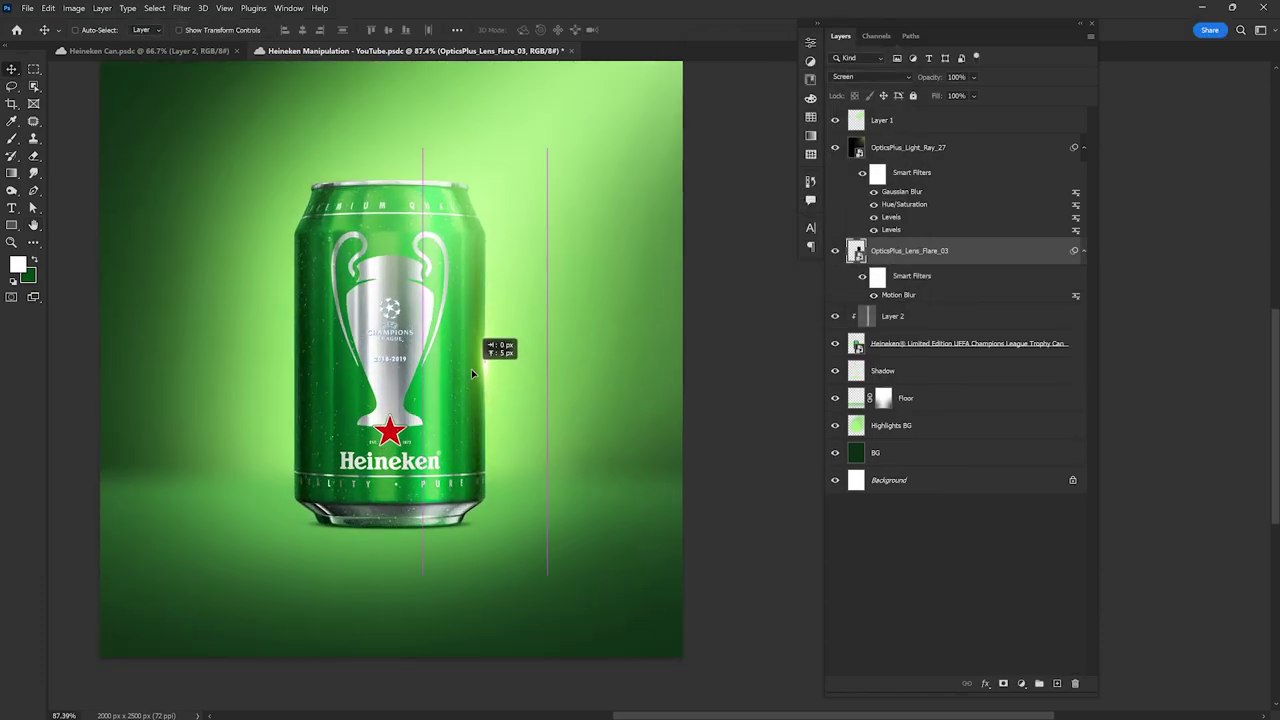
pyautogui.scroll(5, 526, 274)
# Step: Colorize the flare green with Hue 96 and Saturation 43, then duplicate the layer
pyautogui.hotkey('ctrl', 'u')
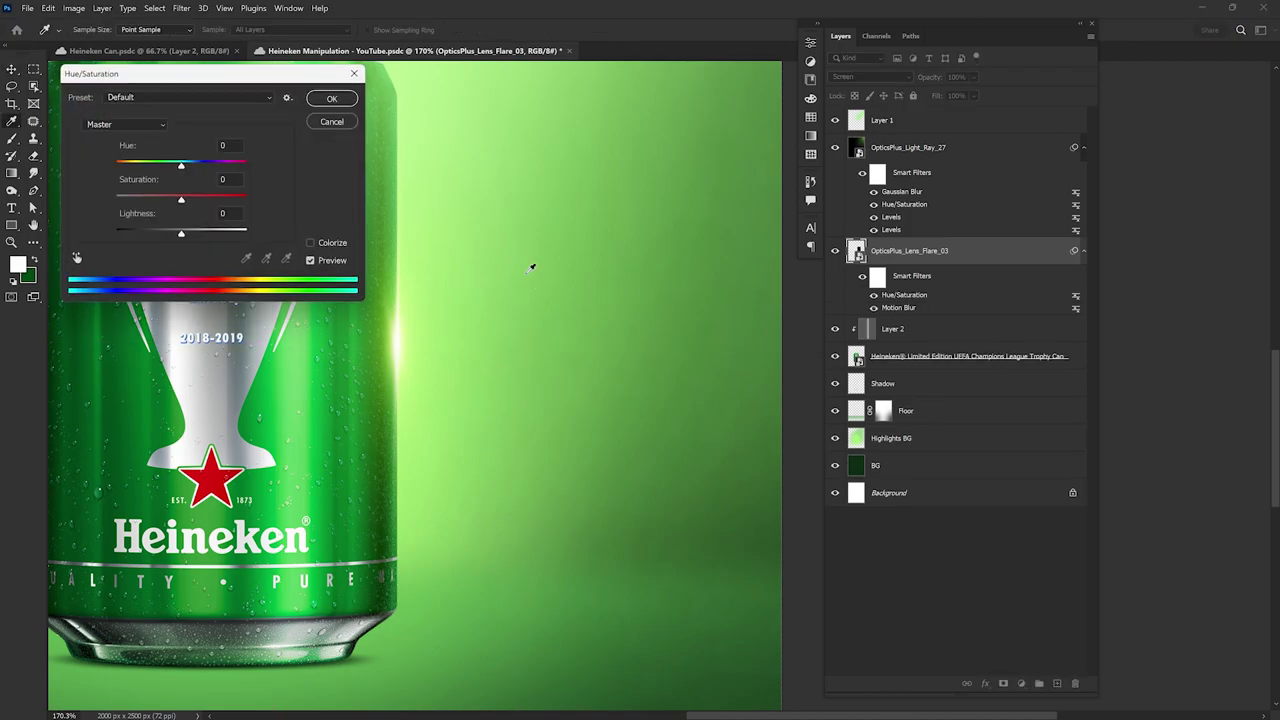
pyautogui.moveTo(248, 86)
pyautogui.mouseDown()
pyautogui.moveTo(606, 126)
pyautogui.moveTo(698, 67)
pyautogui.mouseUp()
pyautogui.click(762, 226)
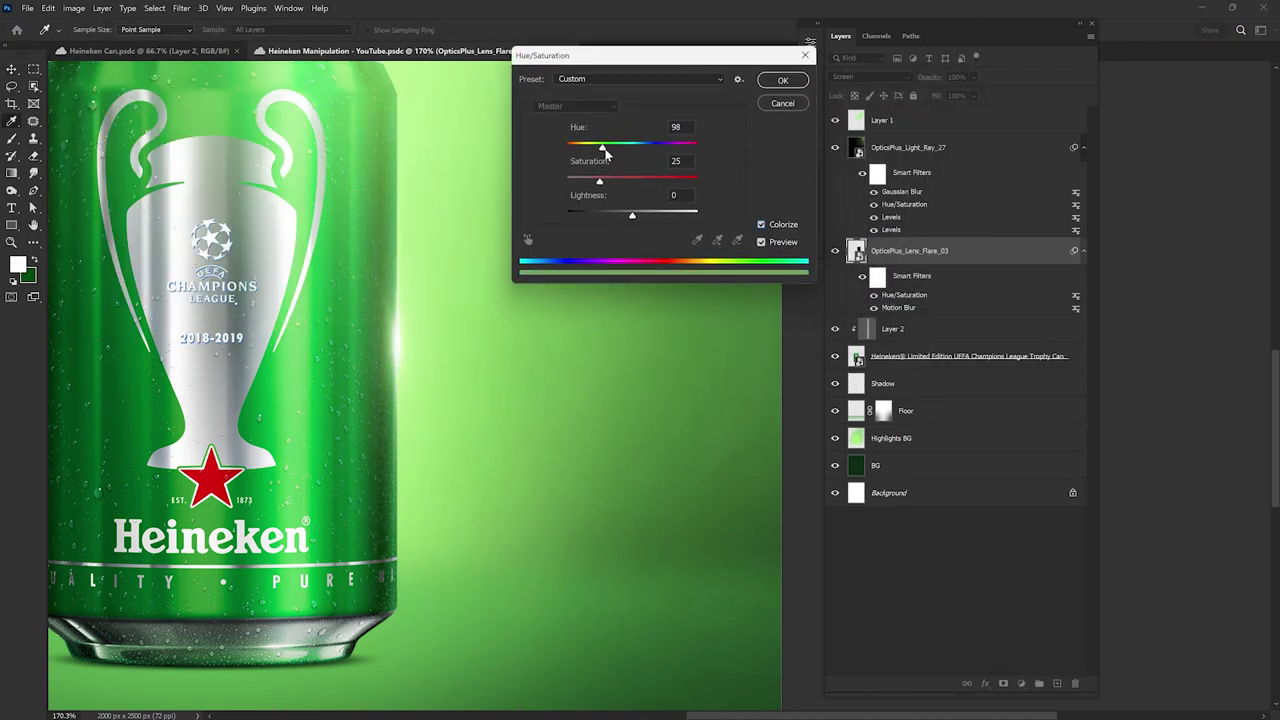
pyautogui.moveTo(569, 147)
pyautogui.mouseDown()
pyautogui.moveTo(602, 147)
pyautogui.moveTo(629, 222)
pyautogui.mouseUp()
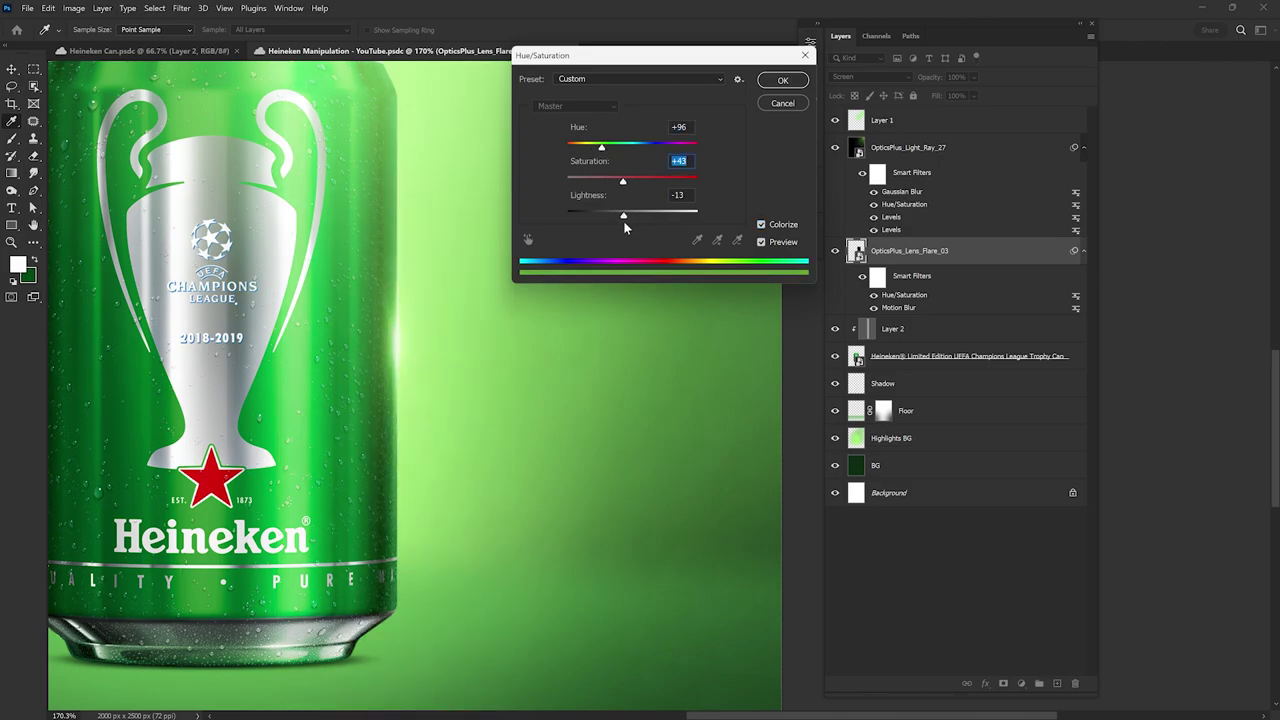
pyautogui.click(781, 81)
pyautogui.hotkey('ctrl', '0')
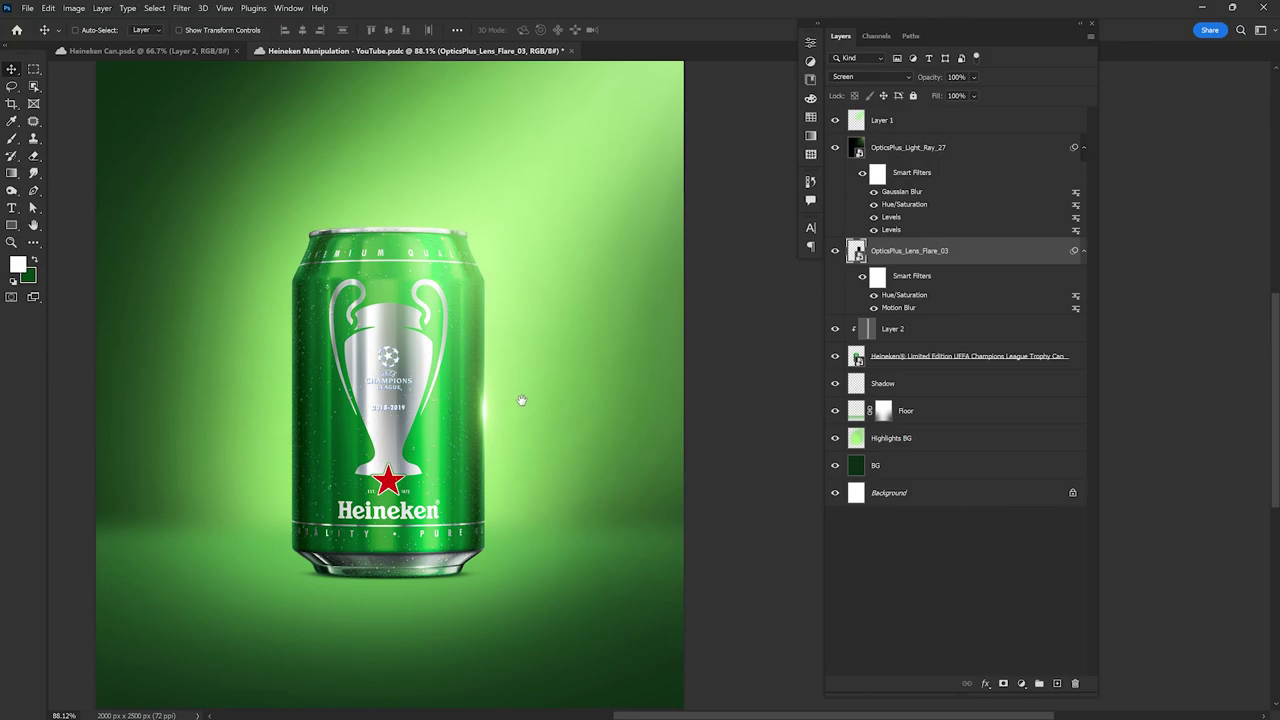
pyautogui.moveTo(521, 400)
pyautogui.mouseDown()
pyautogui.moveTo(500, 357)
pyautogui.moveTo(529, 406)
pyautogui.mouseUp()
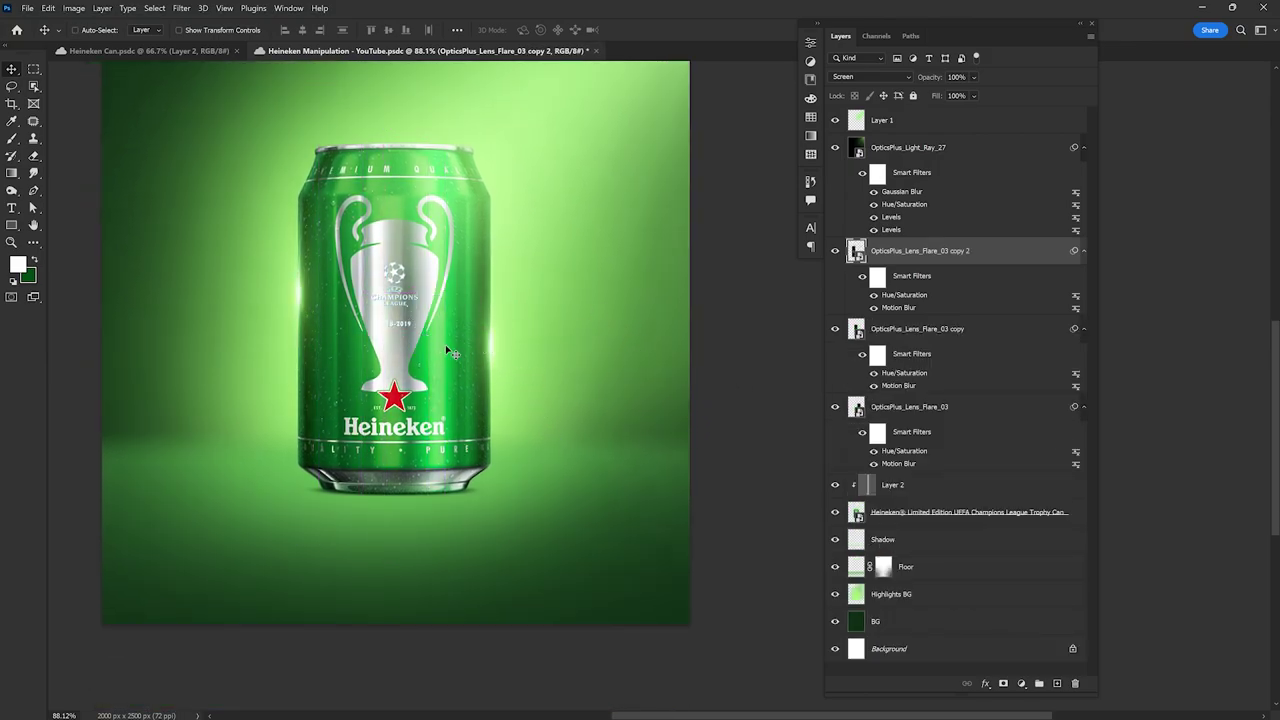
# Step: Place a flare copy across the can, rotated about 180° and shifted right
pyautogui.moveTo(490, 349)
pyautogui.mouseDown()
pyautogui.moveTo(359, 215)
pyautogui.moveTo(303, 244)
pyautogui.mouseUp()
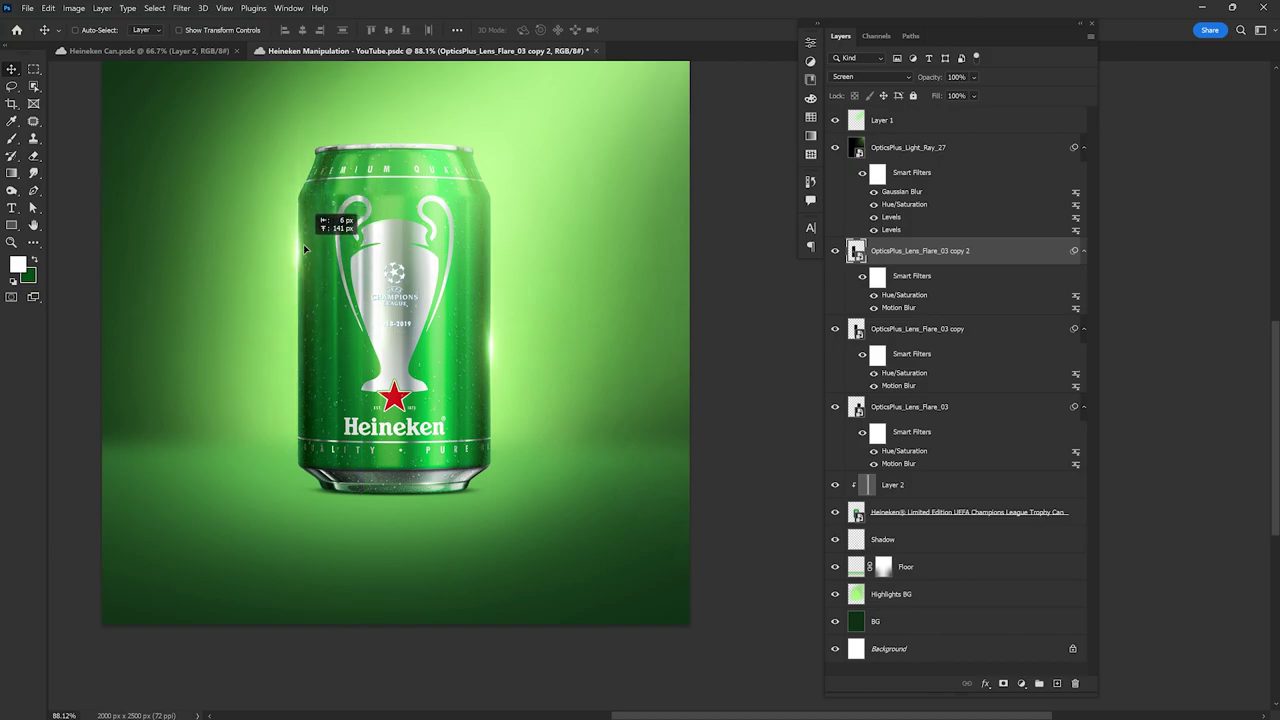
pyautogui.hotkey('ctrl', 't')
pyautogui.moveTo(607, 486); pyautogui.dragTo(625, 272)
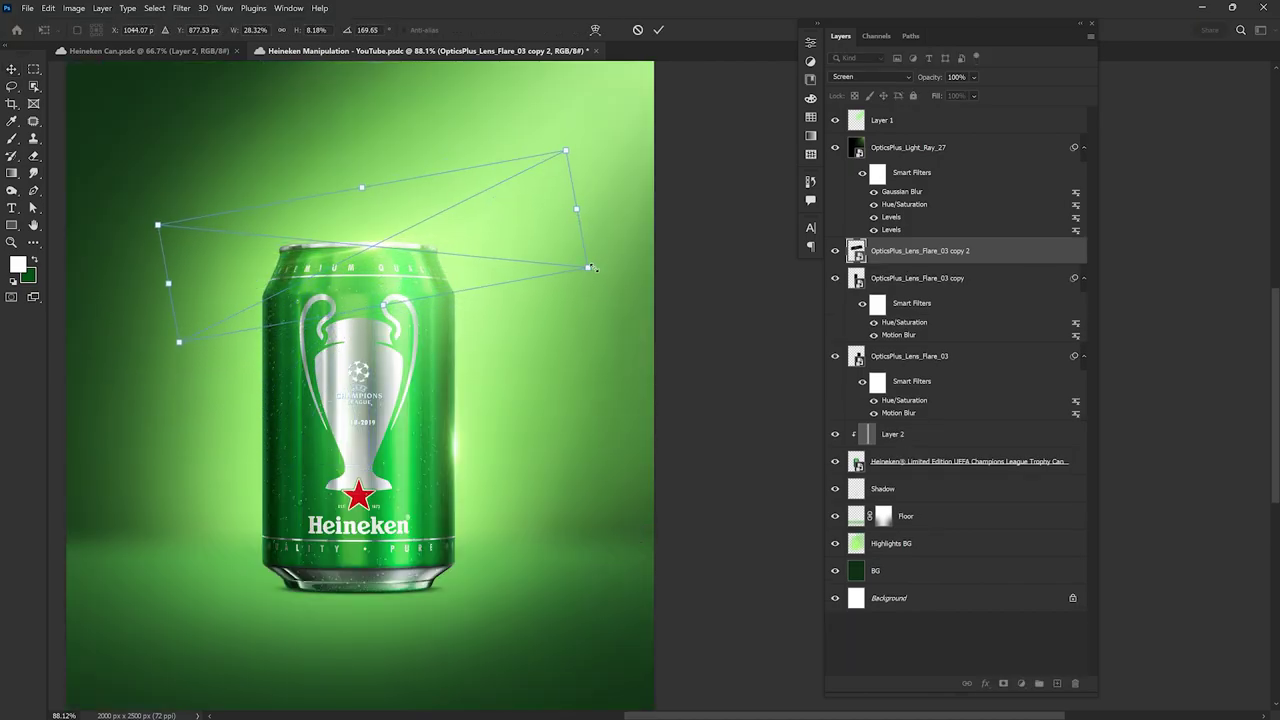
pyautogui.scroll(2, 357, 222)
pyautogui.moveTo(358, 264); pyautogui.dragTo(435, 270)
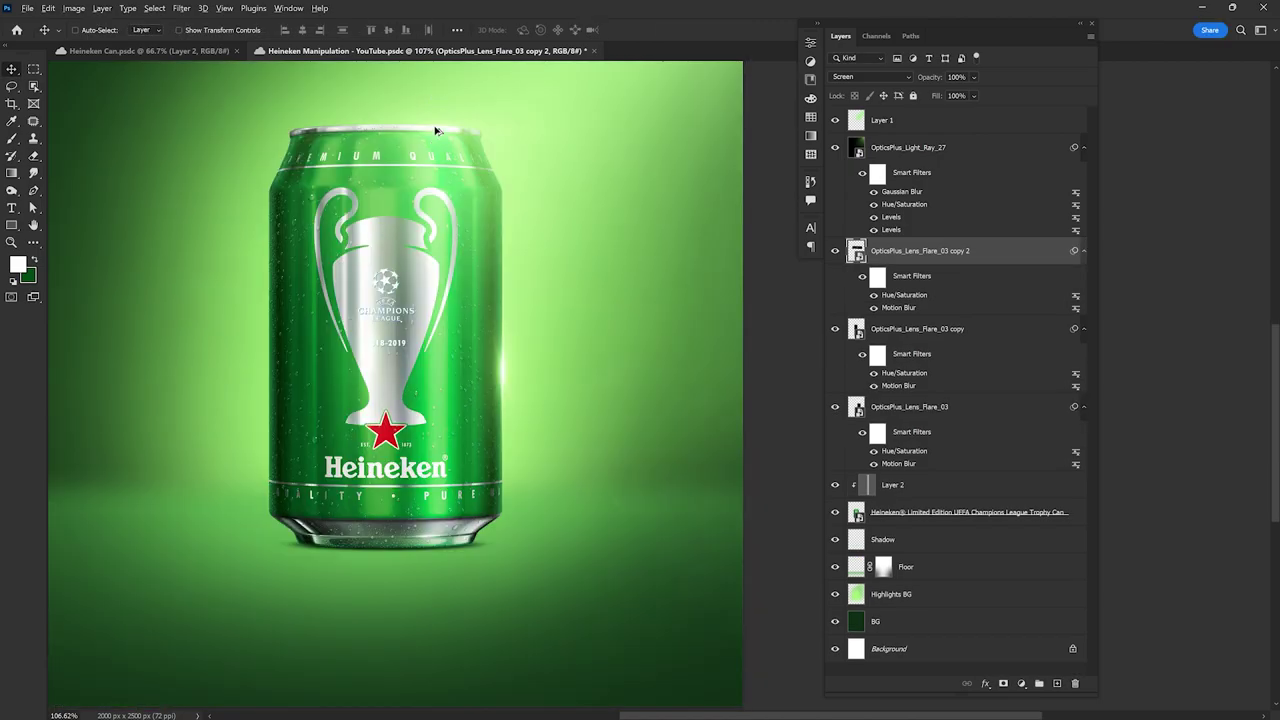
# Step: Duplicate the flare again and move the third copy toward the can's base
pyautogui.moveTo(435, 130); pyautogui.dragTo(466, 420)
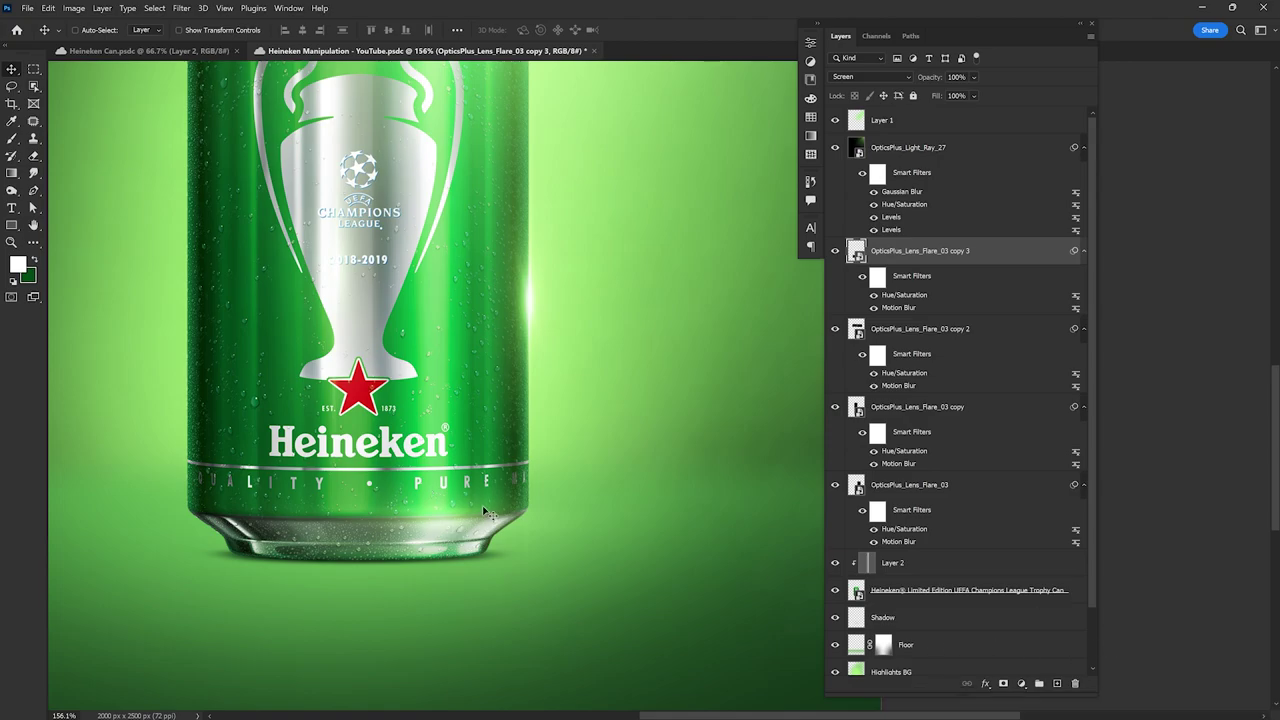
pyautogui.hotkey('ctrl', 't')
pyautogui.moveTo(466, 472)
pyautogui.mouseDown()
pyautogui.moveTo(446, 432)
pyautogui.moveTo(600, 514)
pyautogui.mouseUp()
pyautogui.press('Return')
pyautogui.hotkey('ctrl', '0')
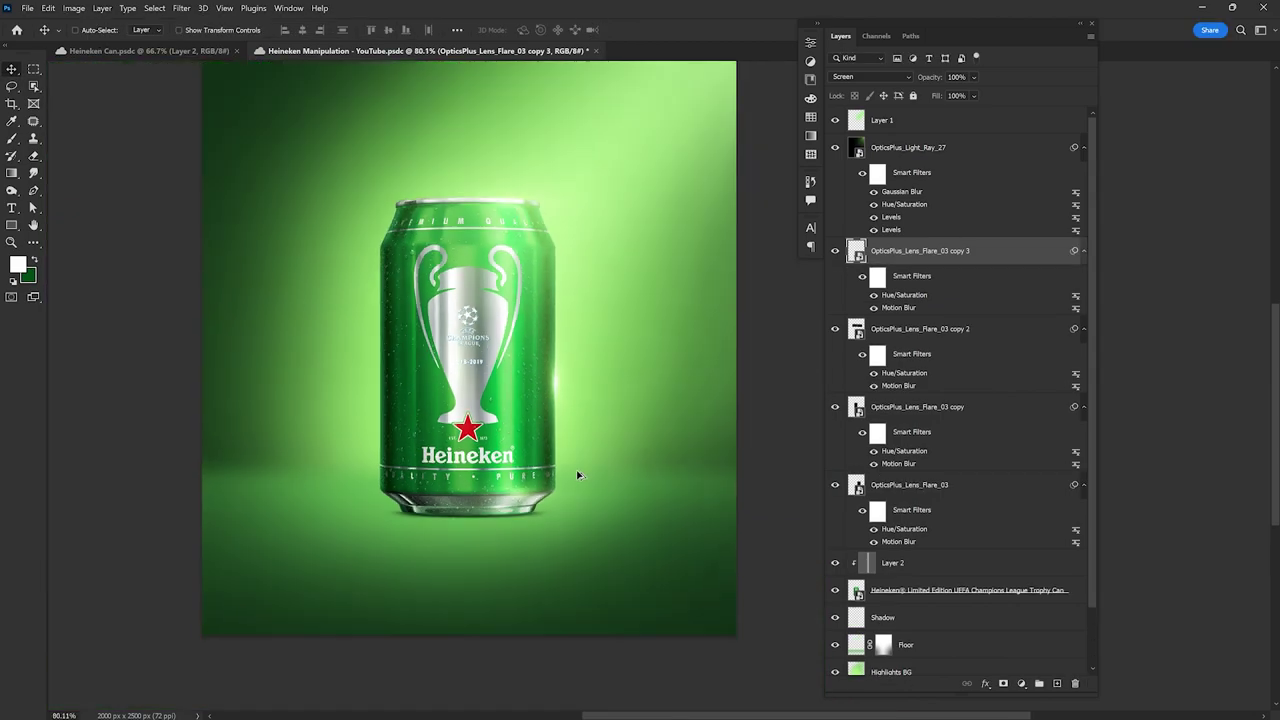
pyautogui.scroll(2, 577, 475)
pyautogui.scroll(2, 550, 440)
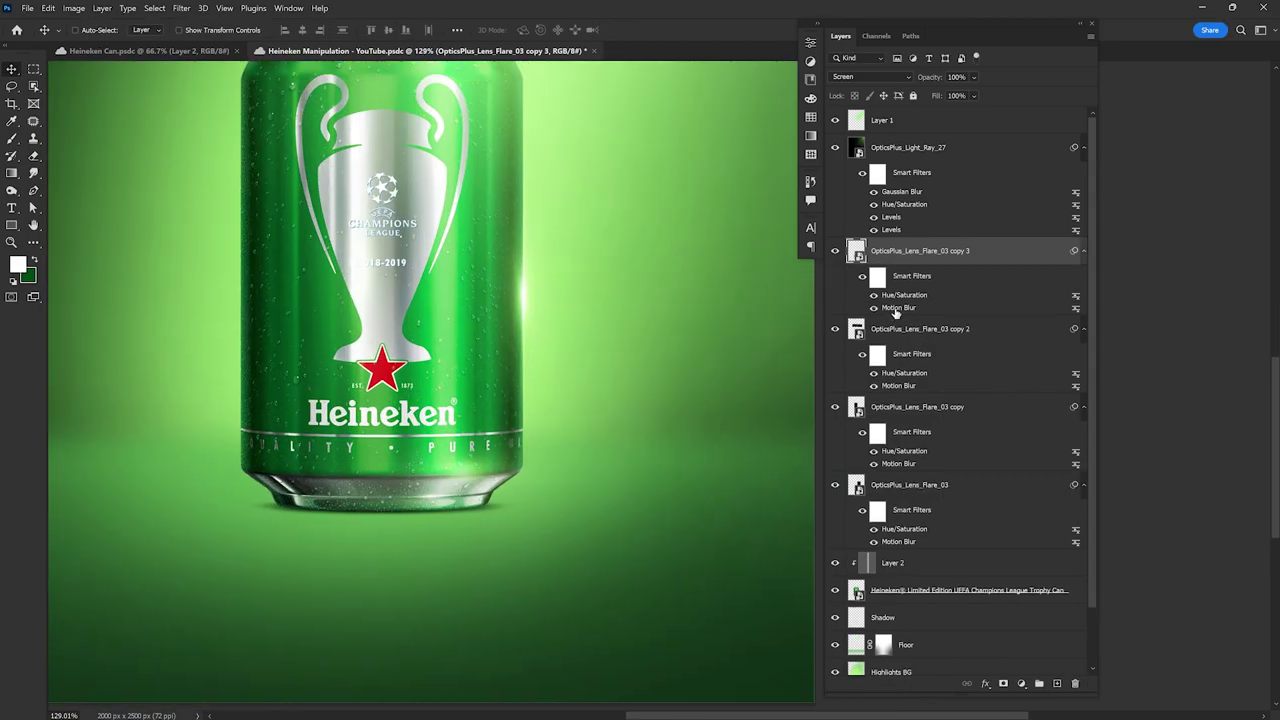
# Step: Adjust the third copy's Motion Blur settings, rotating it slightly
pyautogui.doubleClick(911, 307)
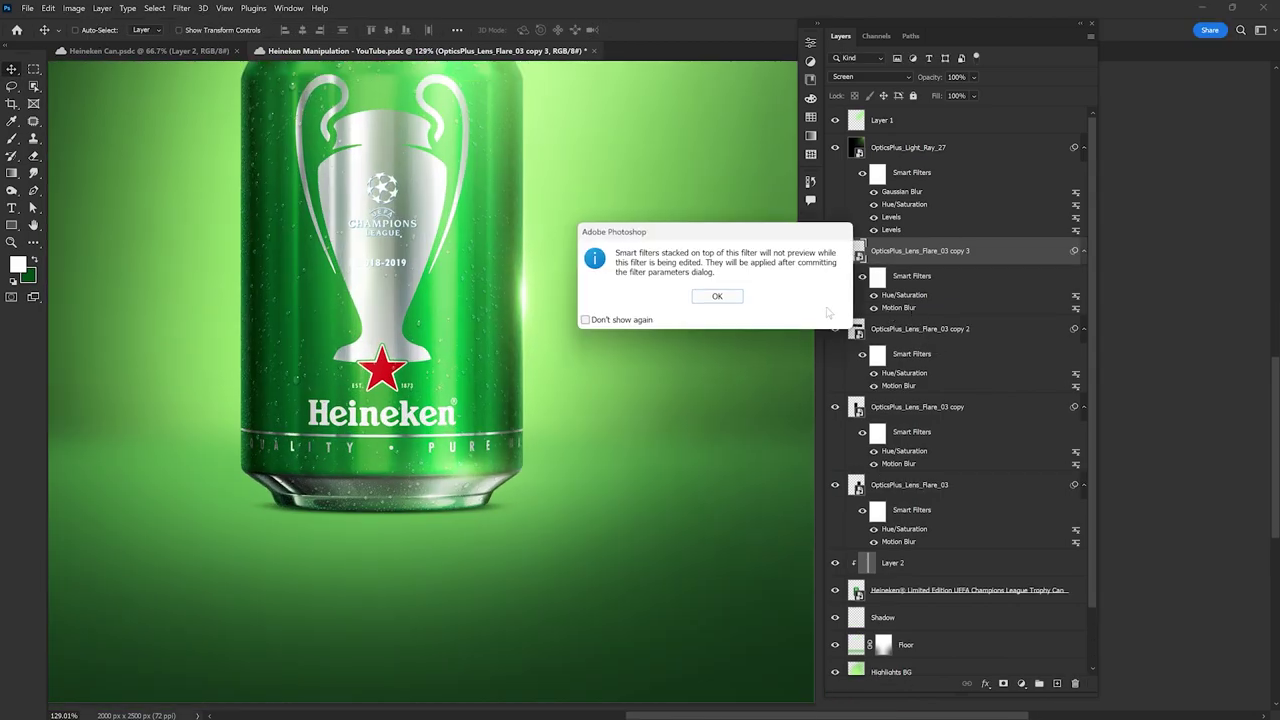
pyautogui.click(738, 295)
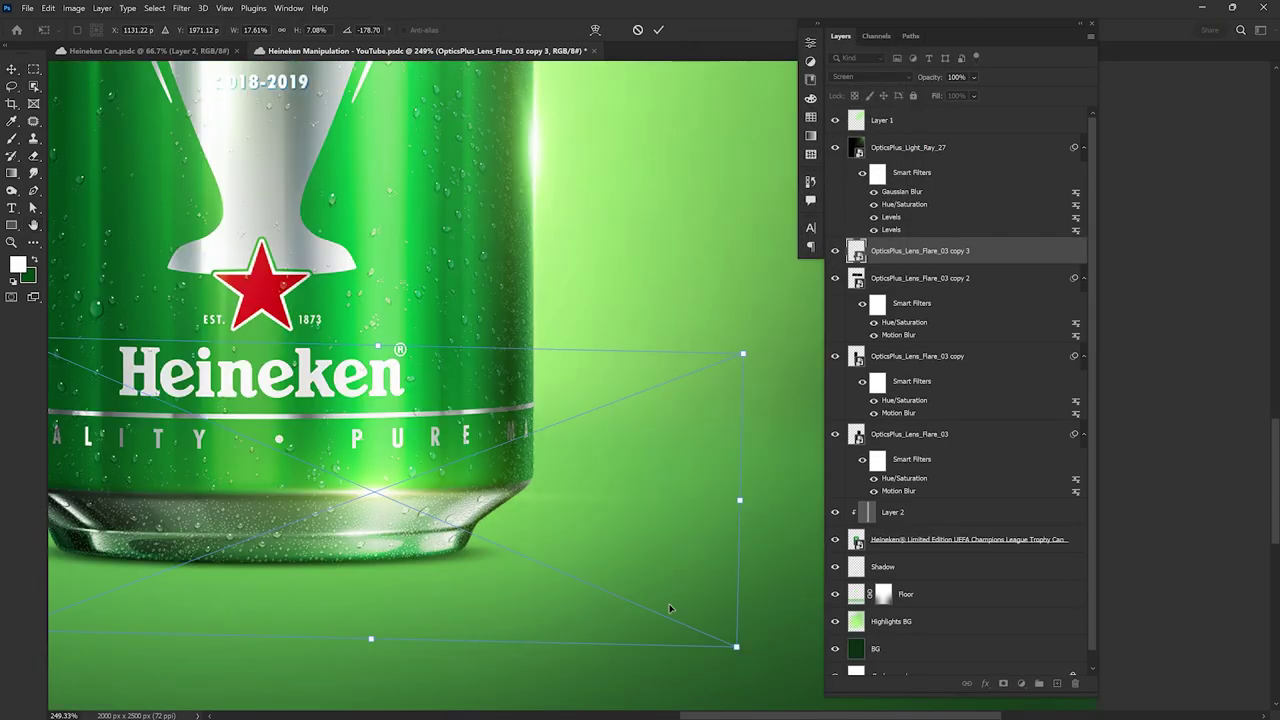
pyautogui.moveTo(746, 660); pyautogui.dragTo(763, 651)
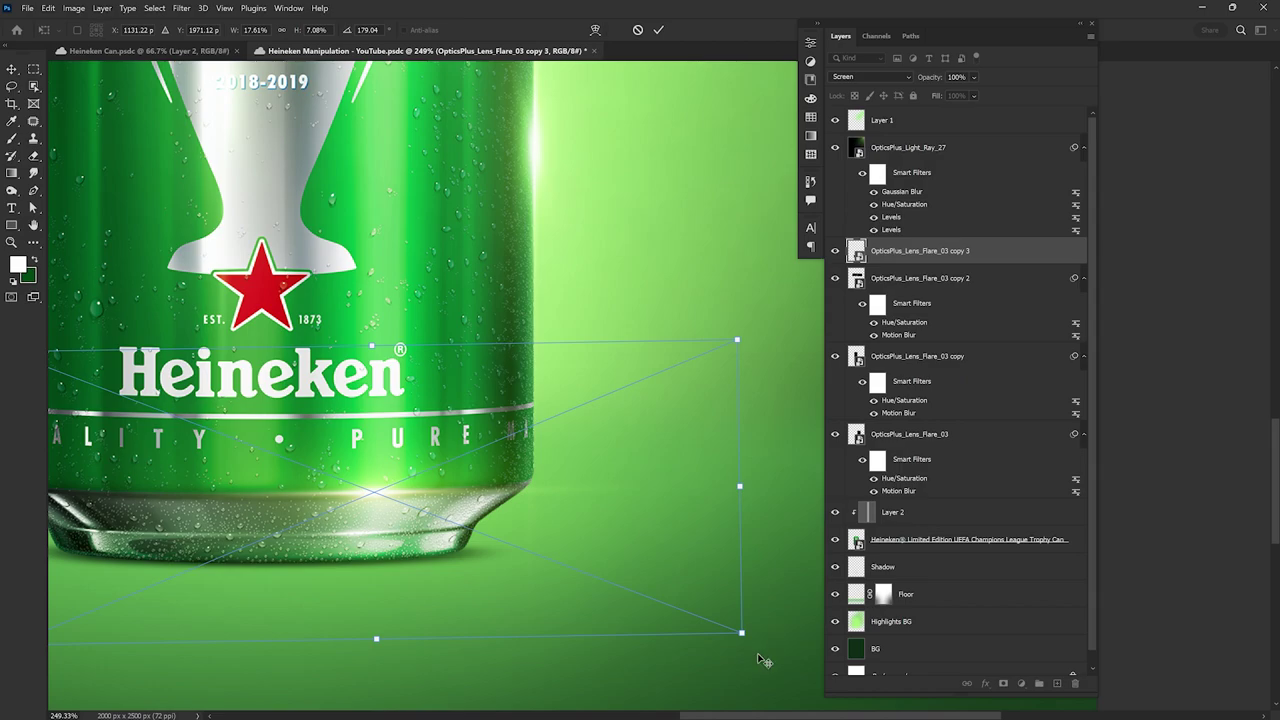
pyautogui.press('Return')
pyautogui.scroll(-3, 614, 603)
pyautogui.scroll(2, 620, 600)
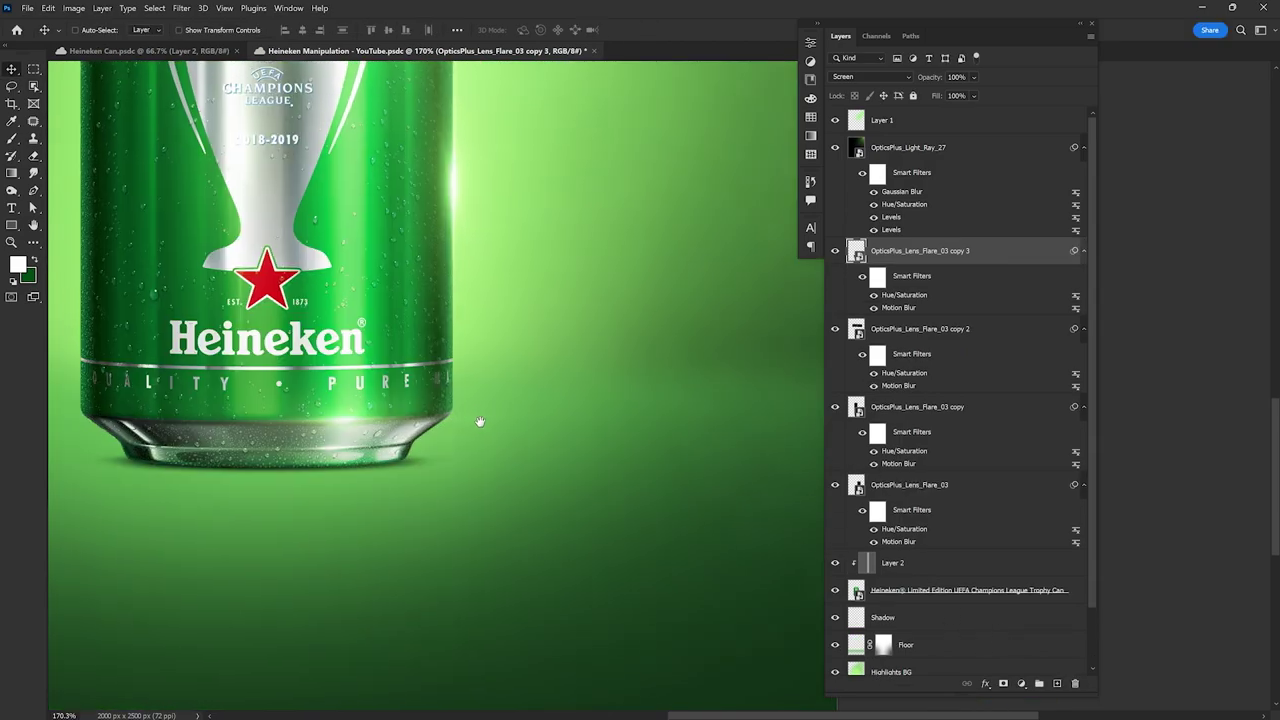
# Step: Add a layer mask to OpticsPlus_Lens_Flare_03 copy 3 and paint black to trim its glow
pyautogui.scroll(2, 477, 423)
pyautogui.click(1004, 684)
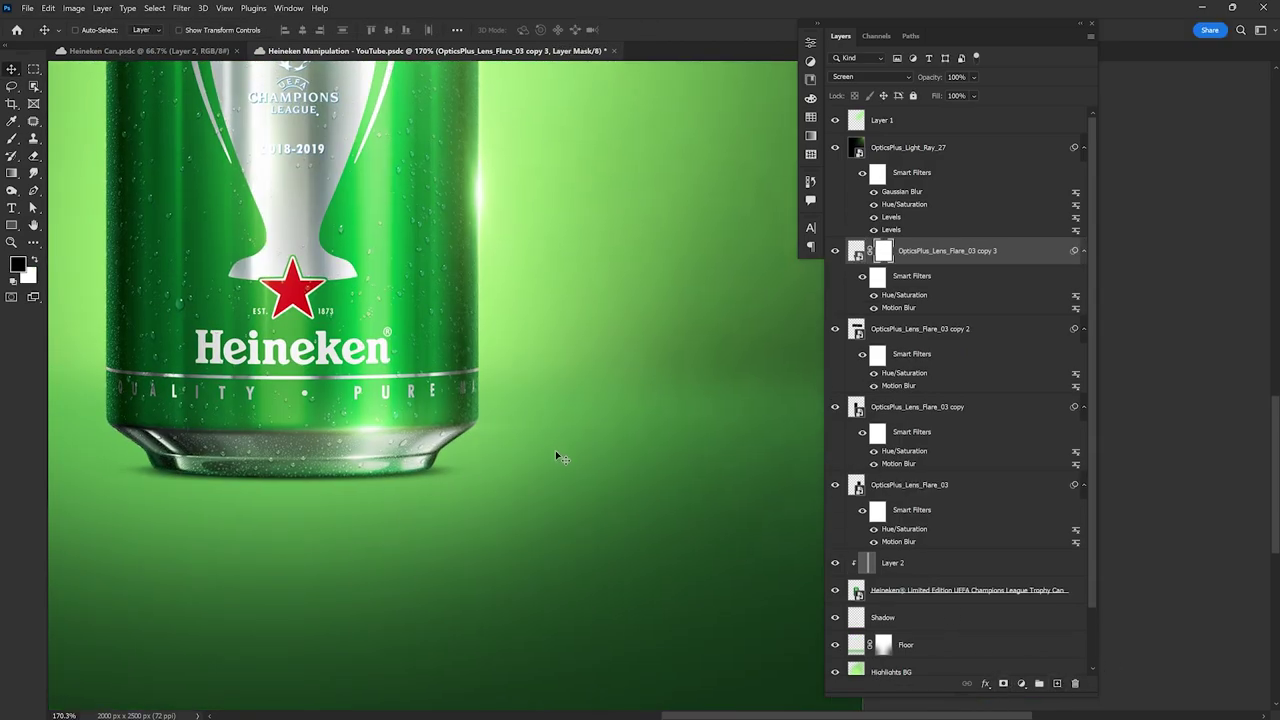
pyautogui.press('b')
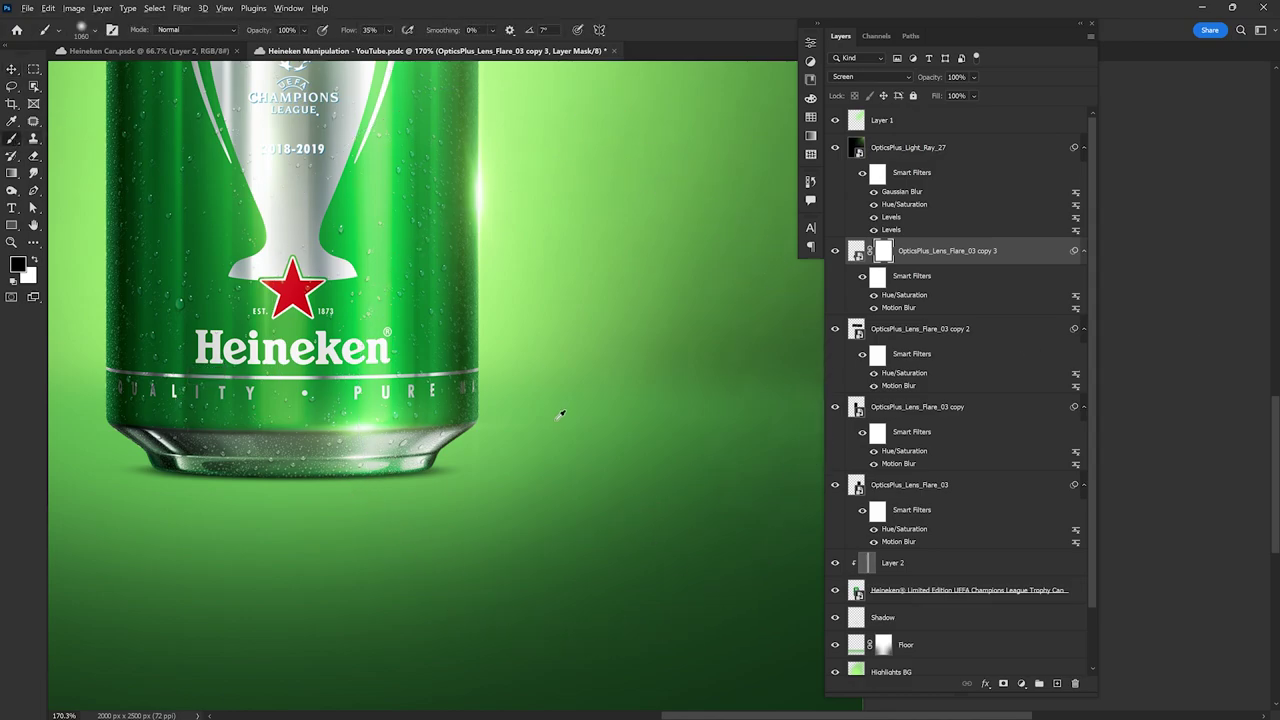
pyautogui.hscroll(-5, 307, 520)
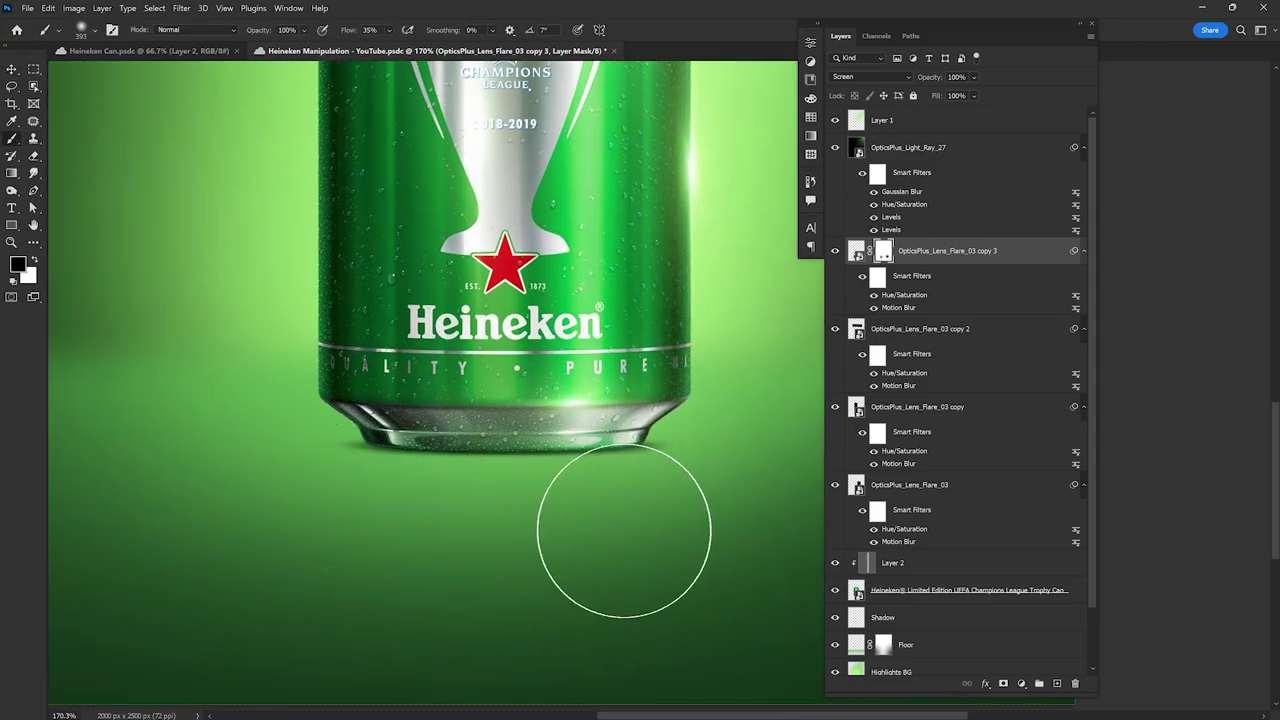
pyautogui.scroll(5, 500, 320)
pyautogui.scroll(-3, 628, 337)
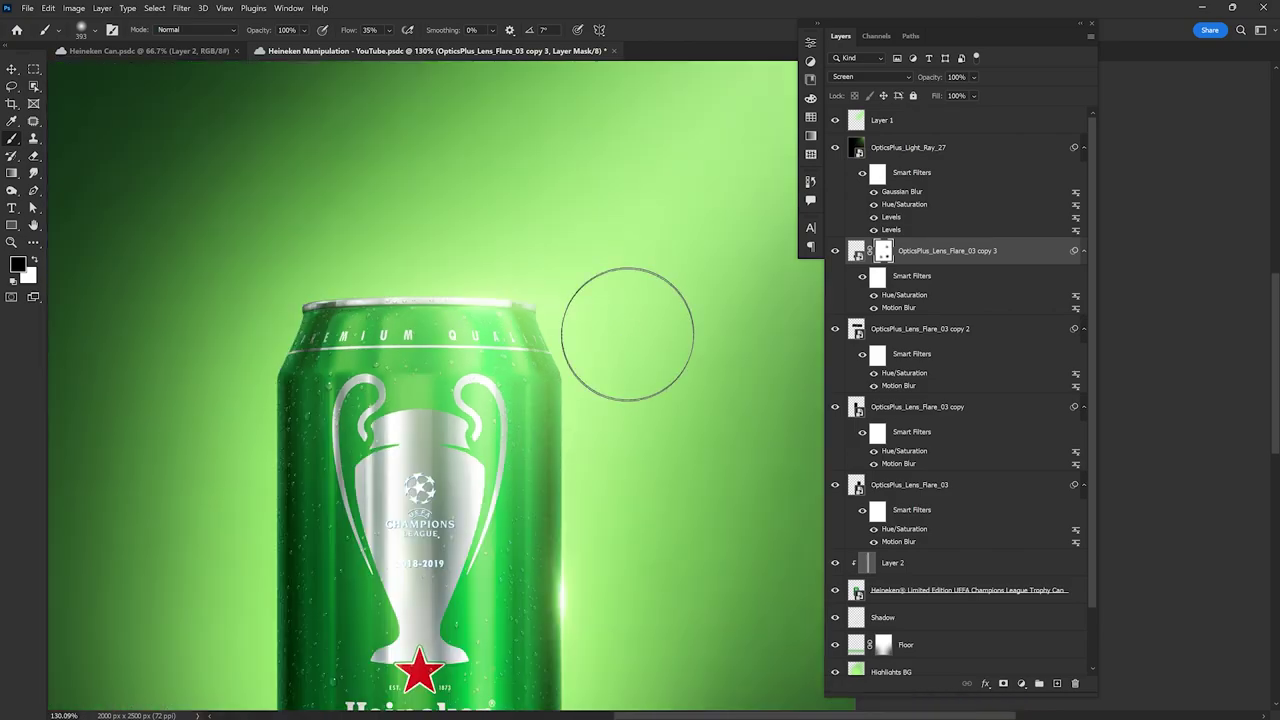
pyautogui.press('v')
pyautogui.scroll(-3, 277, 229)
pyautogui.scroll(4, 510, 448)
pyautogui.scroll(3, 510, 448)
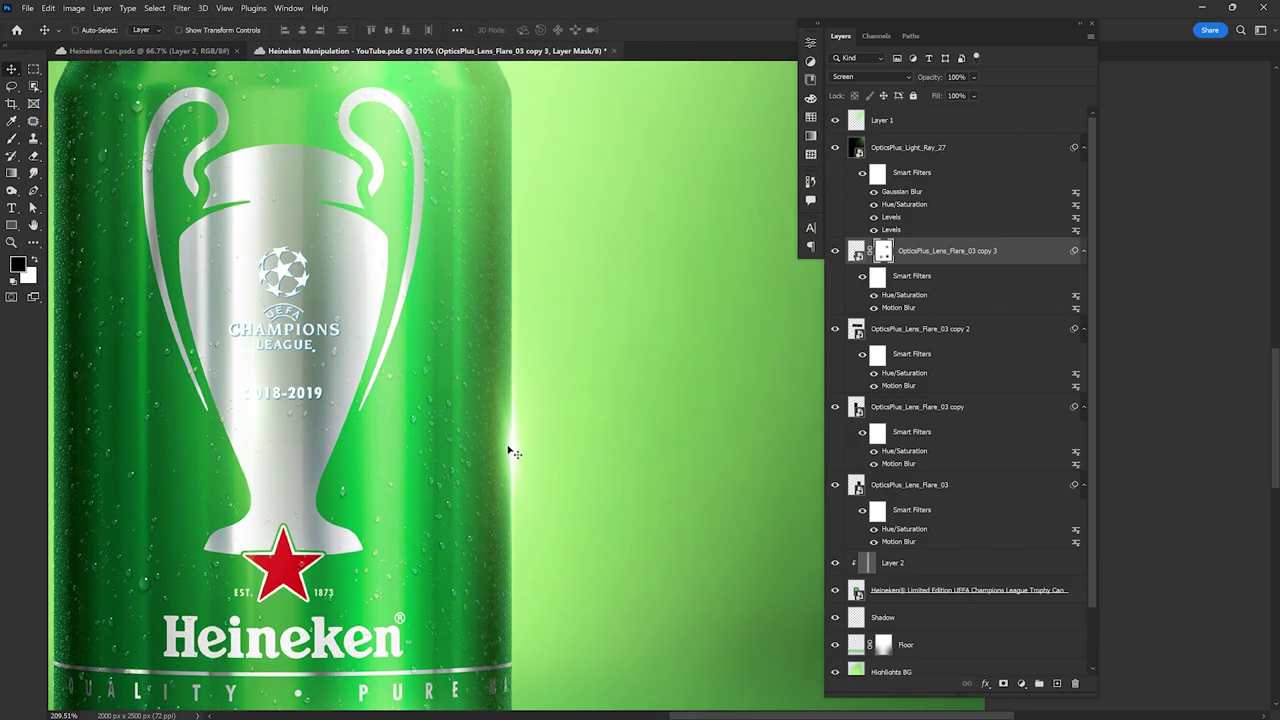
# Step: Compare by toggling OpticsPlus_Light_Ray_27, then select the OpticsPlus_Lens_Flare_03 layer
pyautogui.rightClick(510, 448)
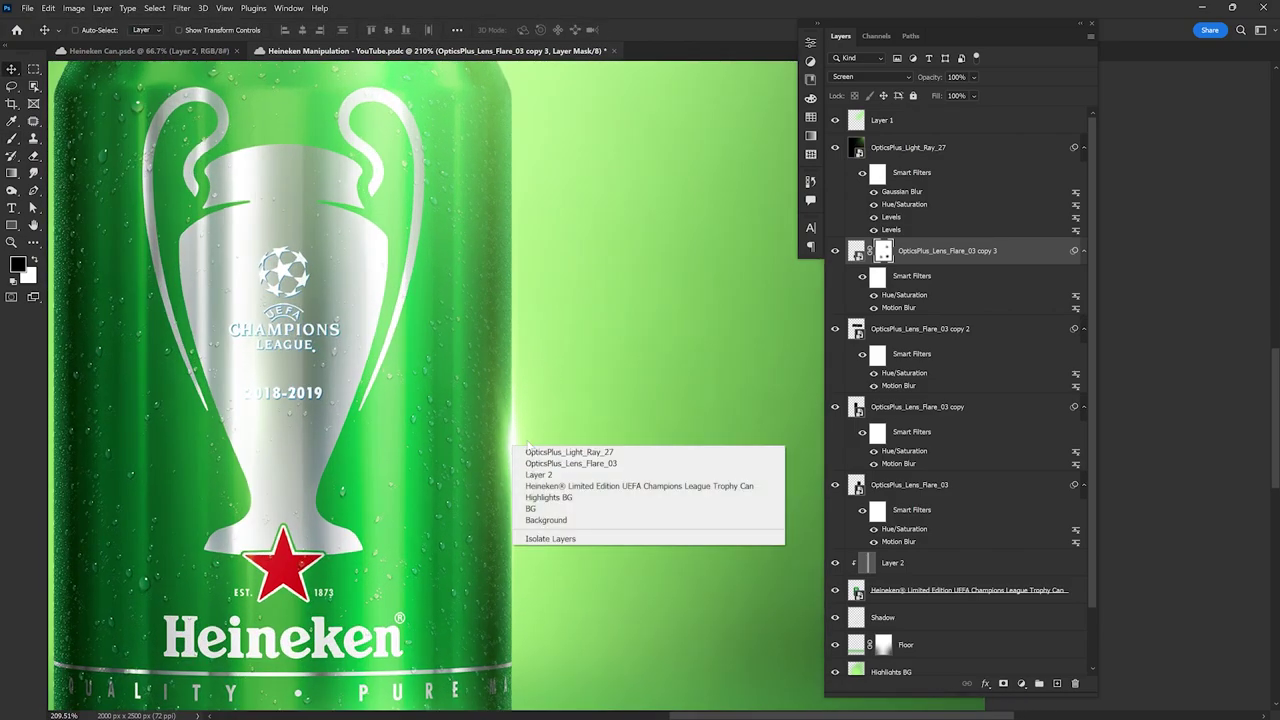
pyautogui.click(542, 452)
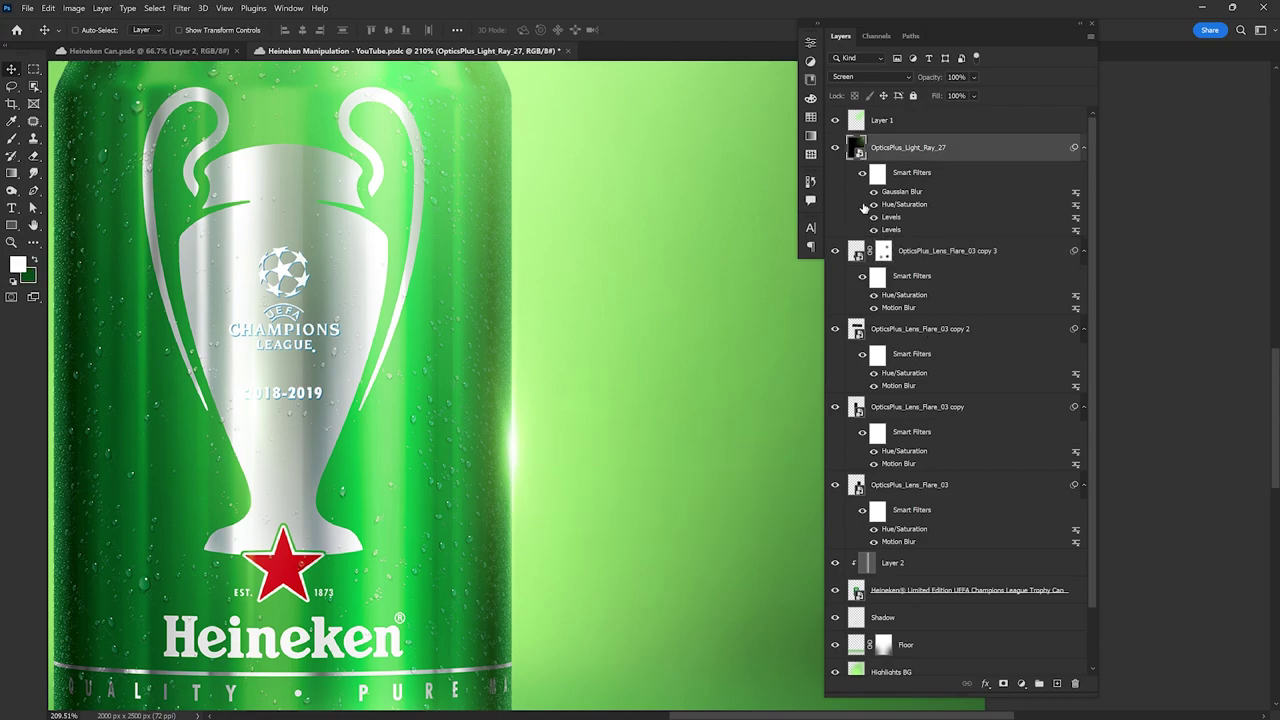
pyautogui.click(835, 148)
pyautogui.click(835, 148)
pyautogui.rightClick(512, 459)
pyautogui.click(540, 461)
# Step: Increase the original flare's Motion Blur distance to 124
pyautogui.hotkey('ctrl', '0')
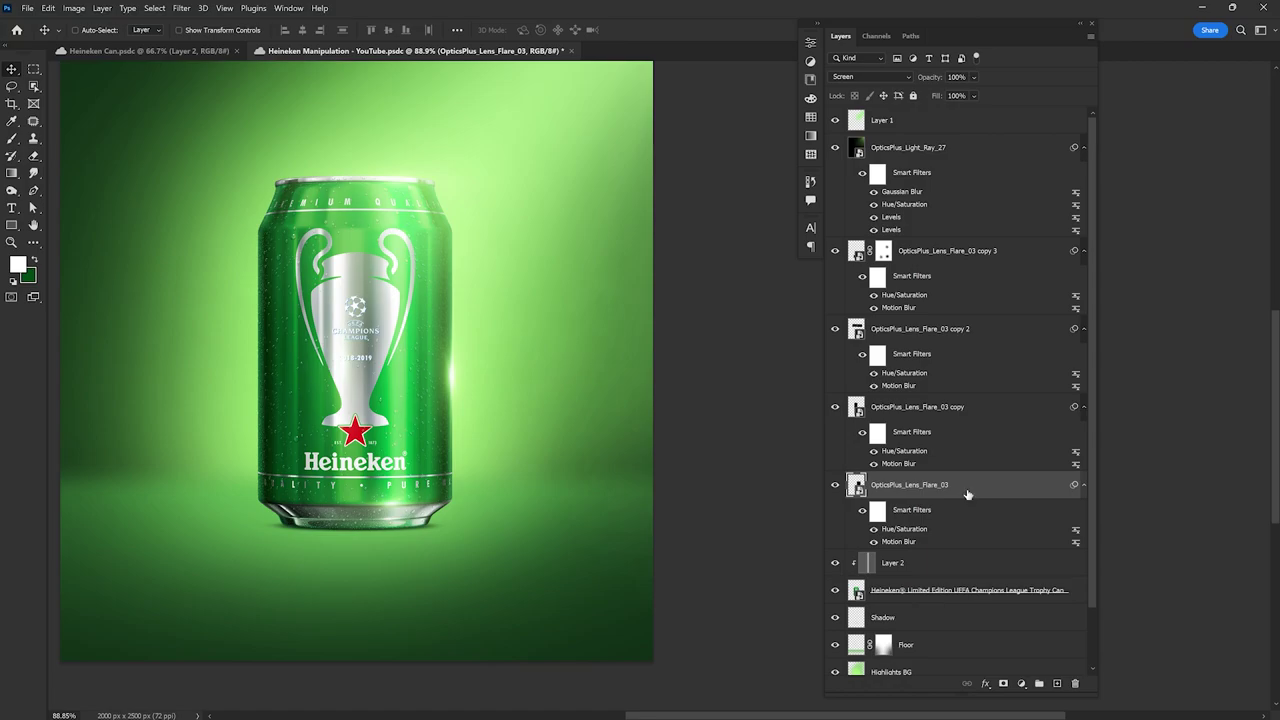
pyautogui.doubleClick(910, 542)
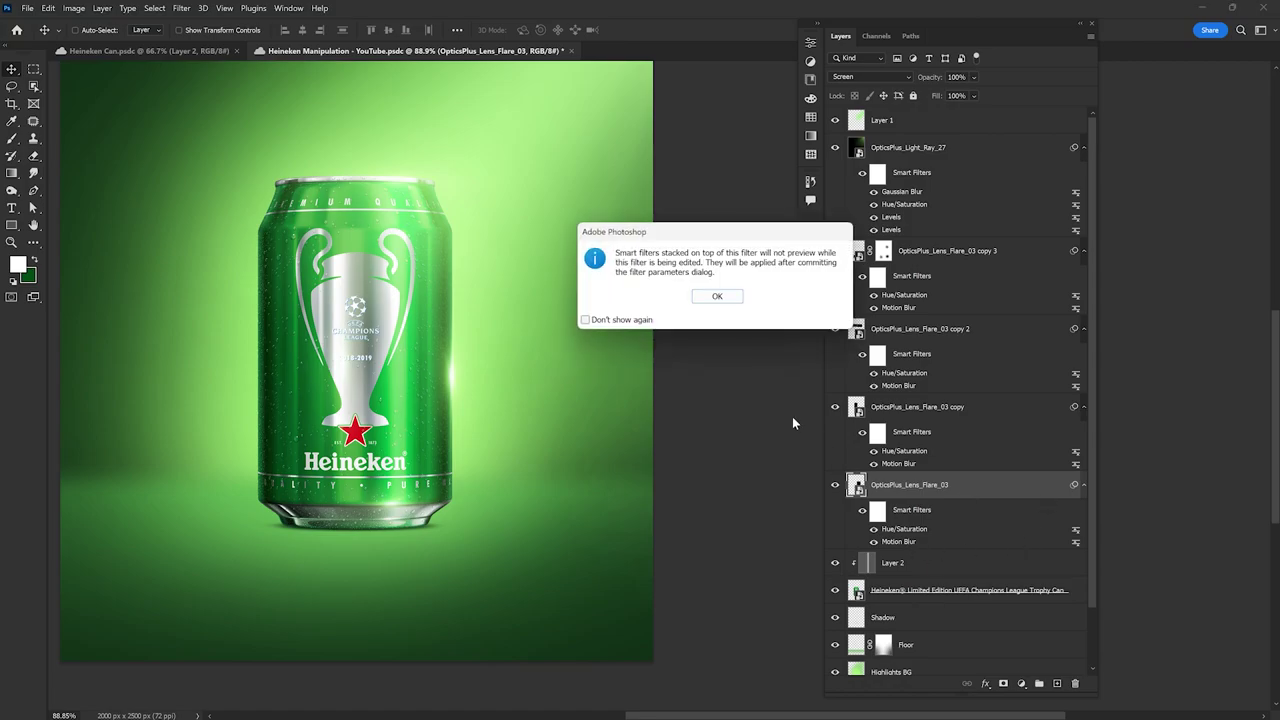
pyautogui.click(719, 296)
pyautogui.moveTo(731, 289); pyautogui.dragTo(741, 304)
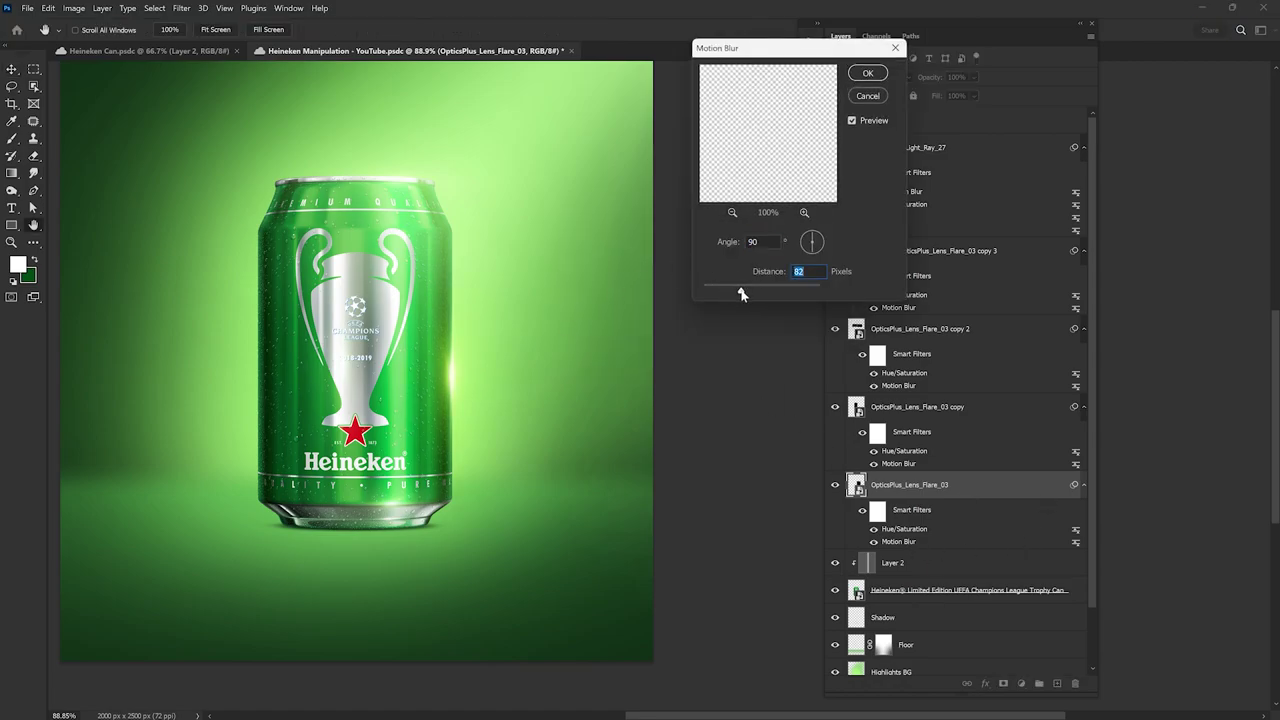
pyautogui.click(867, 73)
pyautogui.scroll(3, 509, 366)
pyautogui.scroll(-3, 515, 340)
pyautogui.scroll(-1, 521, 317)
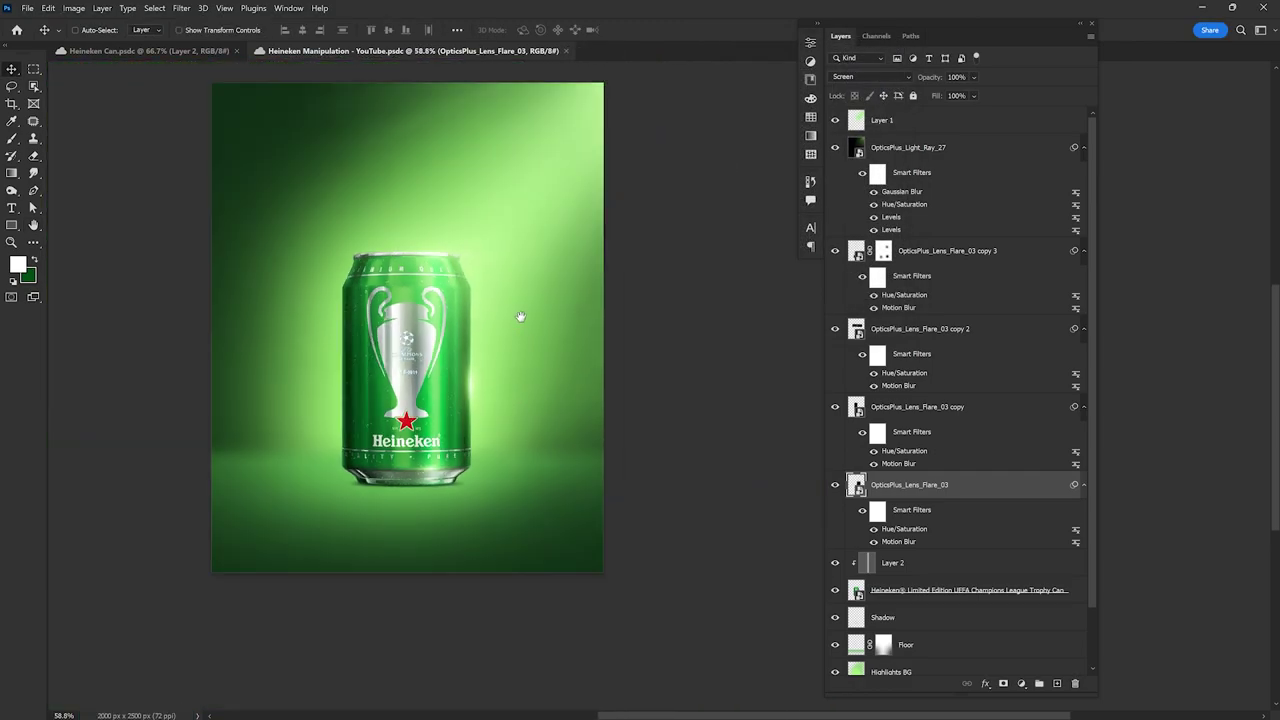
pyautogui.scroll(3, 521, 317)
pyautogui.scroll(-1, 491, 349)
pyautogui.scroll(3, 492, 418)
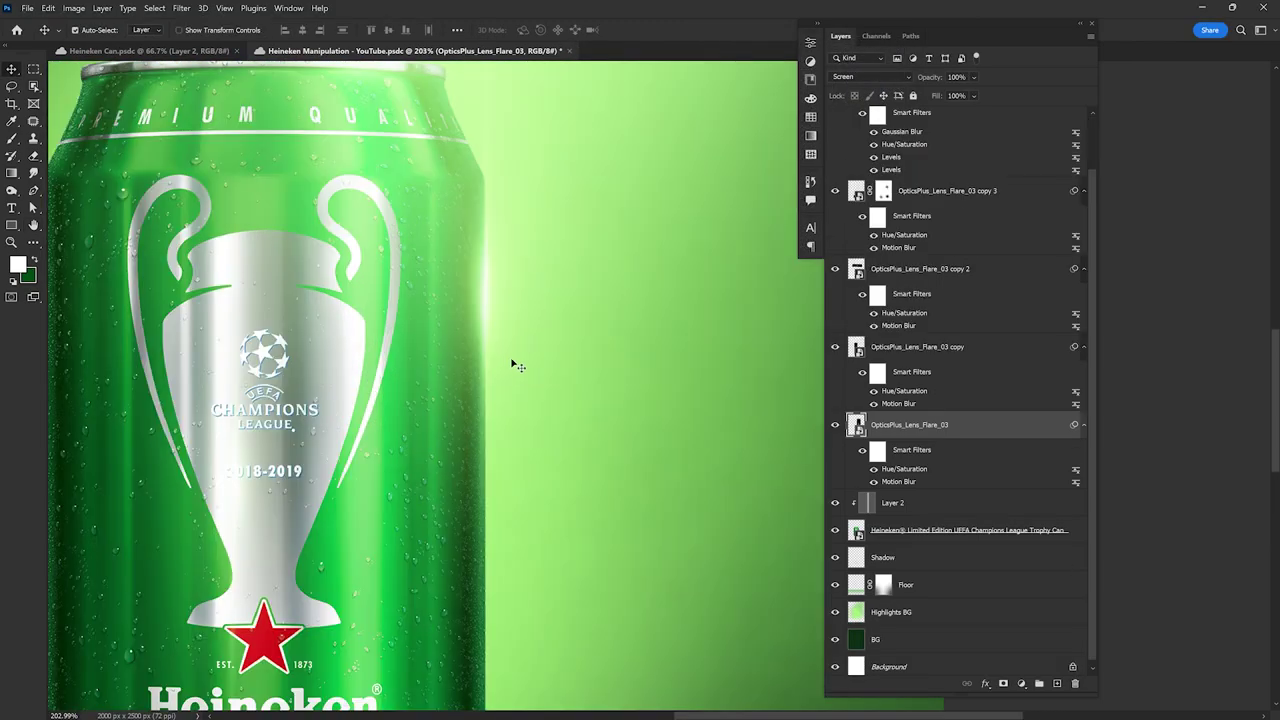
# Step: Move the original flare along the can's edge and tilt it slightly toward vertical
pyautogui.hotkey('ctrl', 't')
pyautogui.click(736, 296)
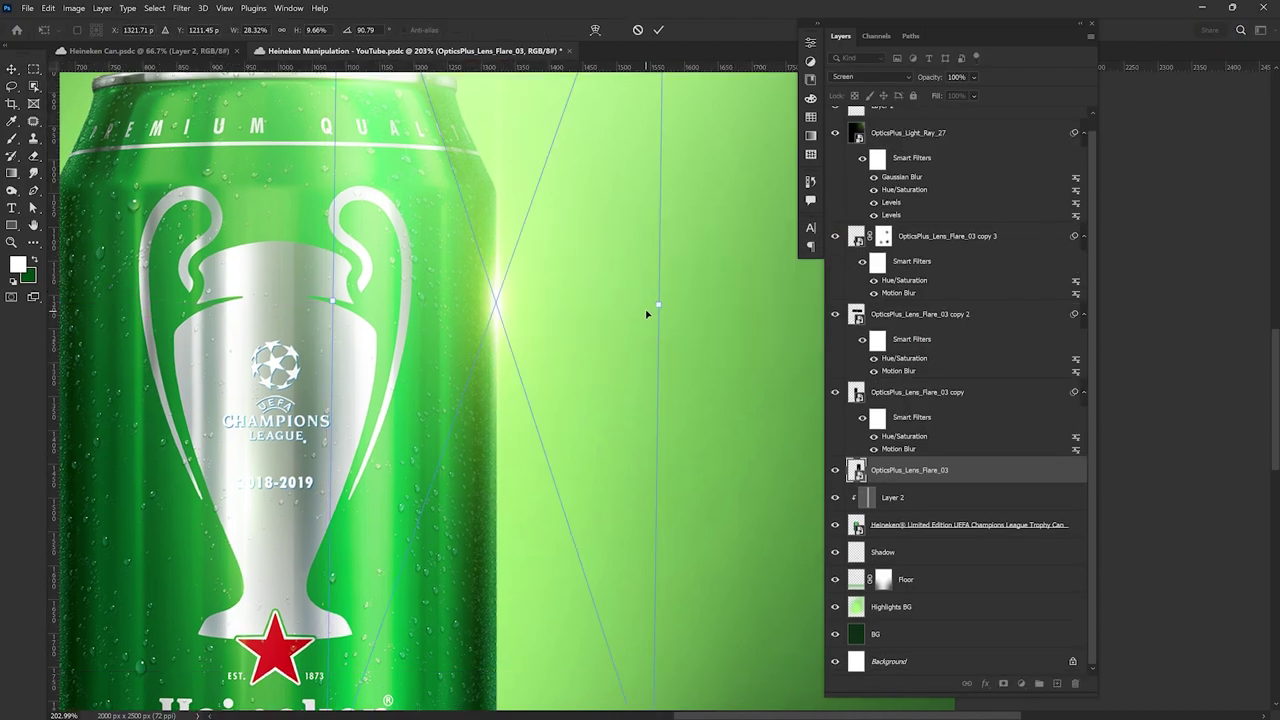
pyautogui.moveTo(651, 309); pyautogui.dragTo(526, 324)
pyautogui.moveTo(612, 449); pyautogui.dragTo(614, 454)
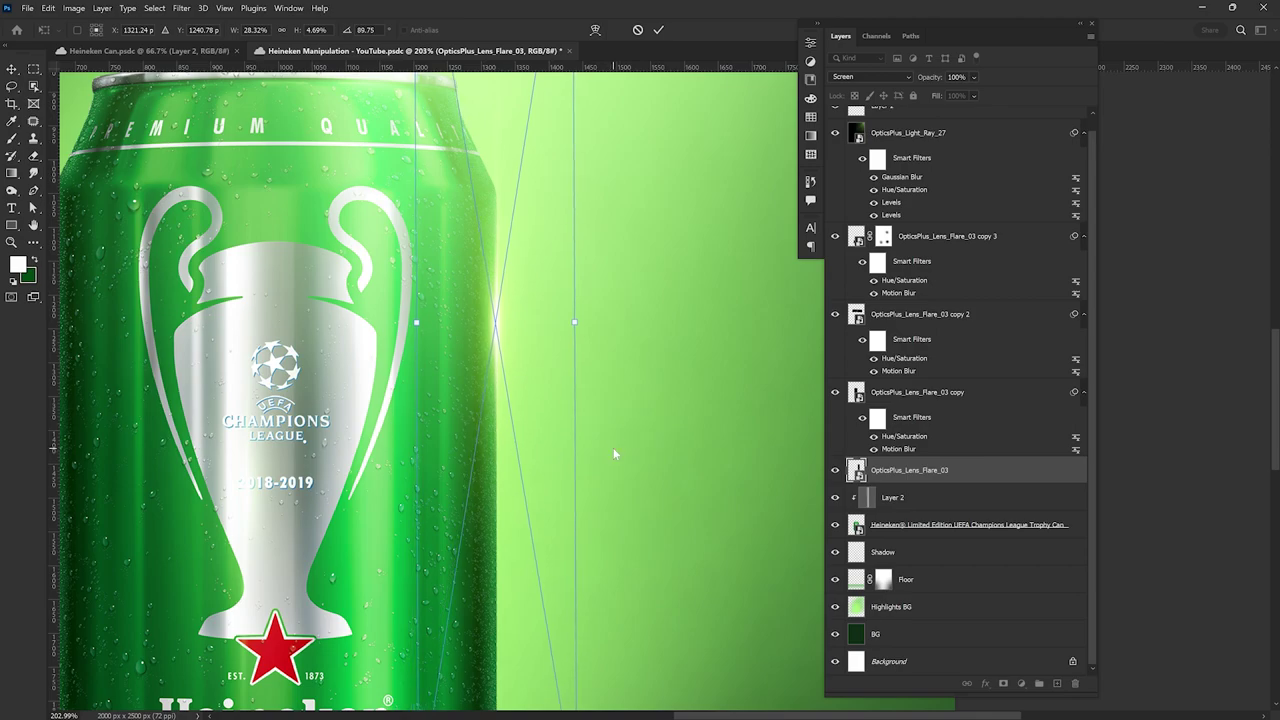
pyautogui.click(661, 31)
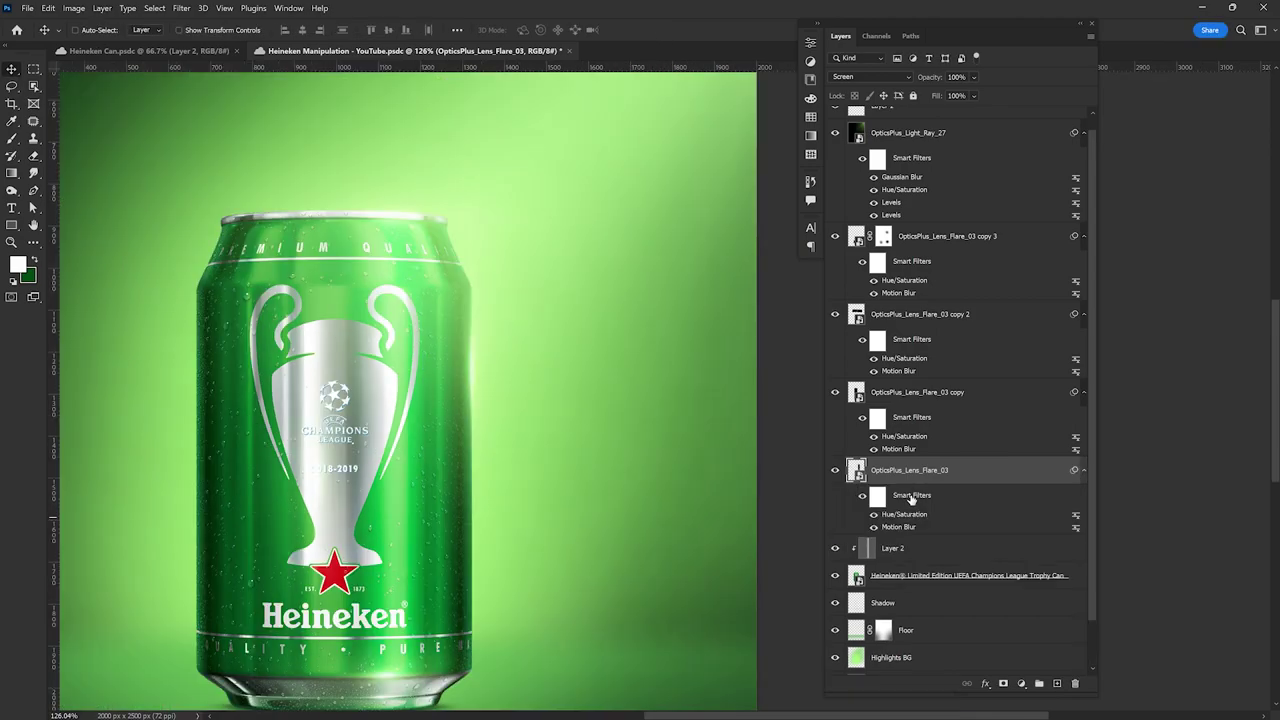
# Step: Mask the original flare, paint away part of its glow, and set opacity to 60%
pyautogui.click(1002, 681)
pyautogui.scroll(3, 372, 305)
pyautogui.press('b')
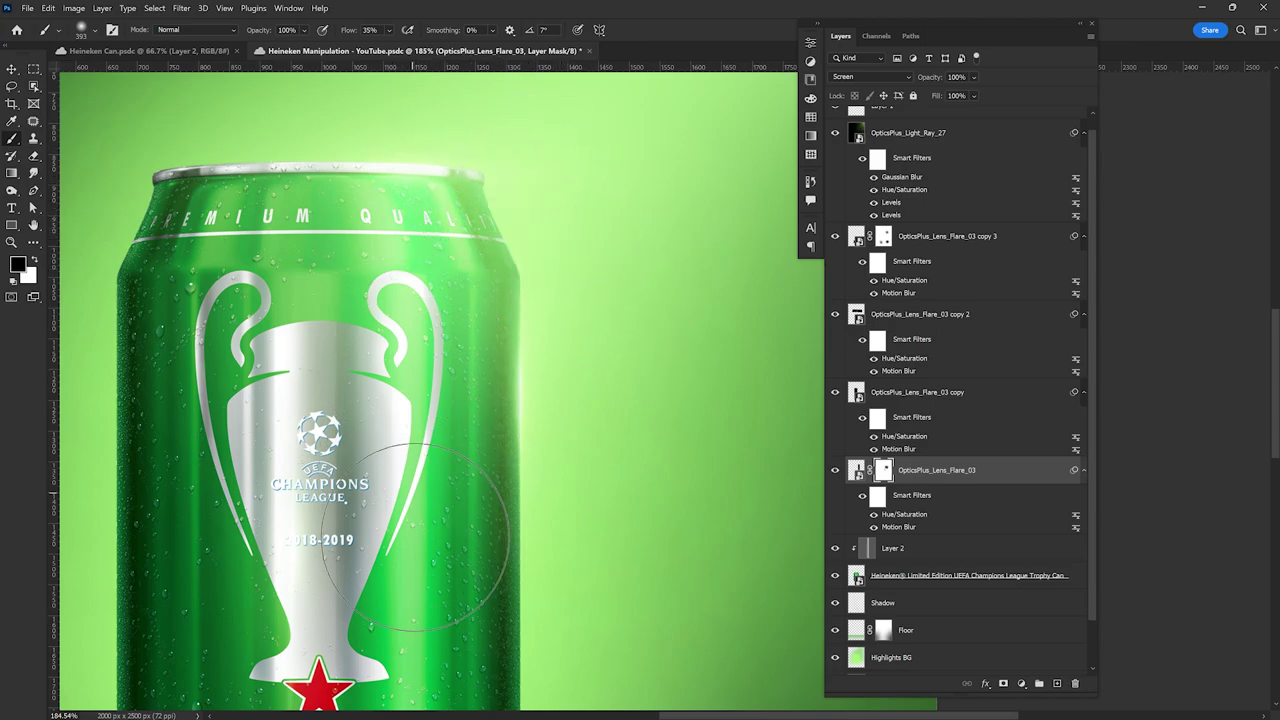
pyautogui.hotkey('ctrl', '0')
pyautogui.write('v')
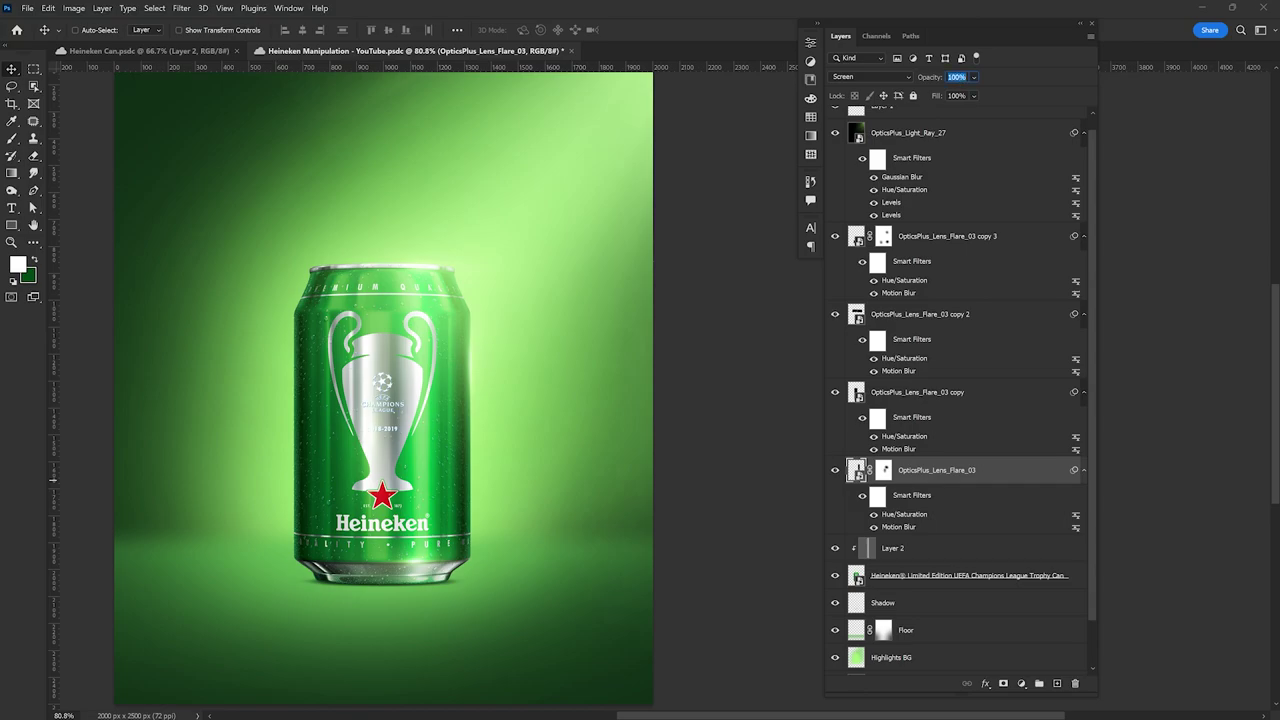
pyautogui.write('60')
pyautogui.press('Return')
pyautogui.scroll(-3, 509, 378)
pyautogui.scroll(2, 509, 385)
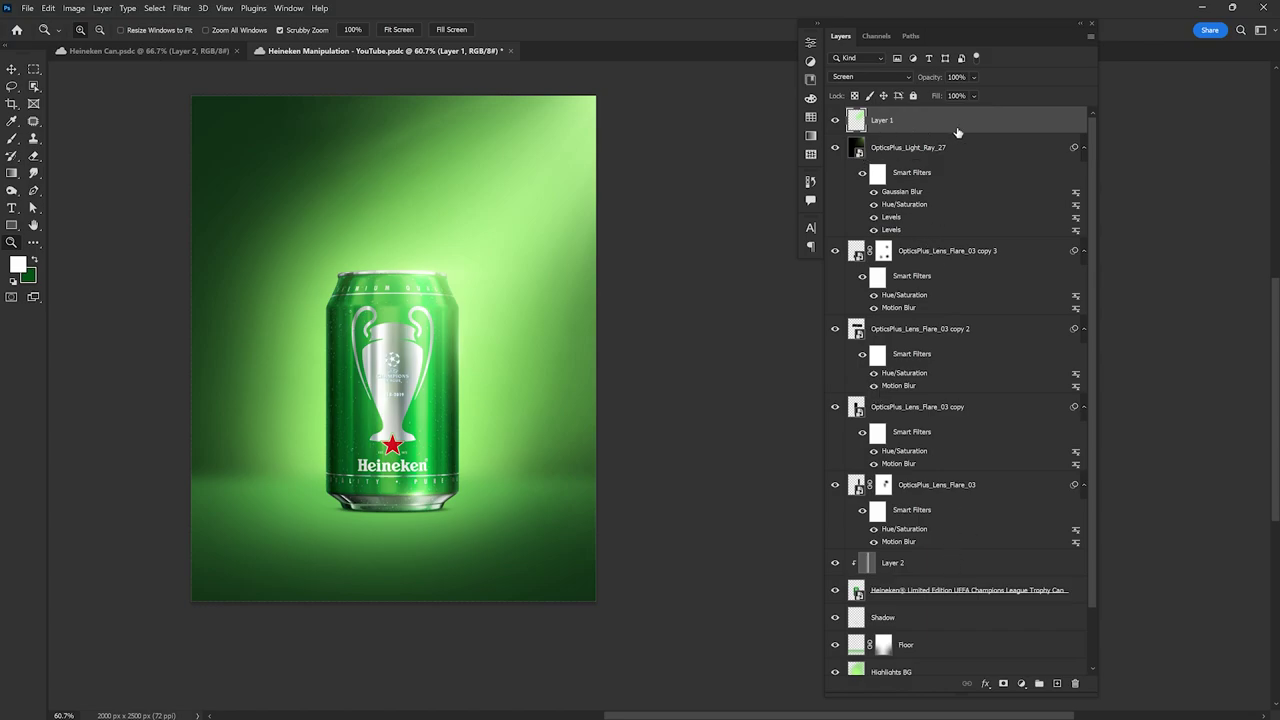
# Step: Place the smoke image above Layer 1, stretched over the poster's lower half
pyautogui.click(970, 497)
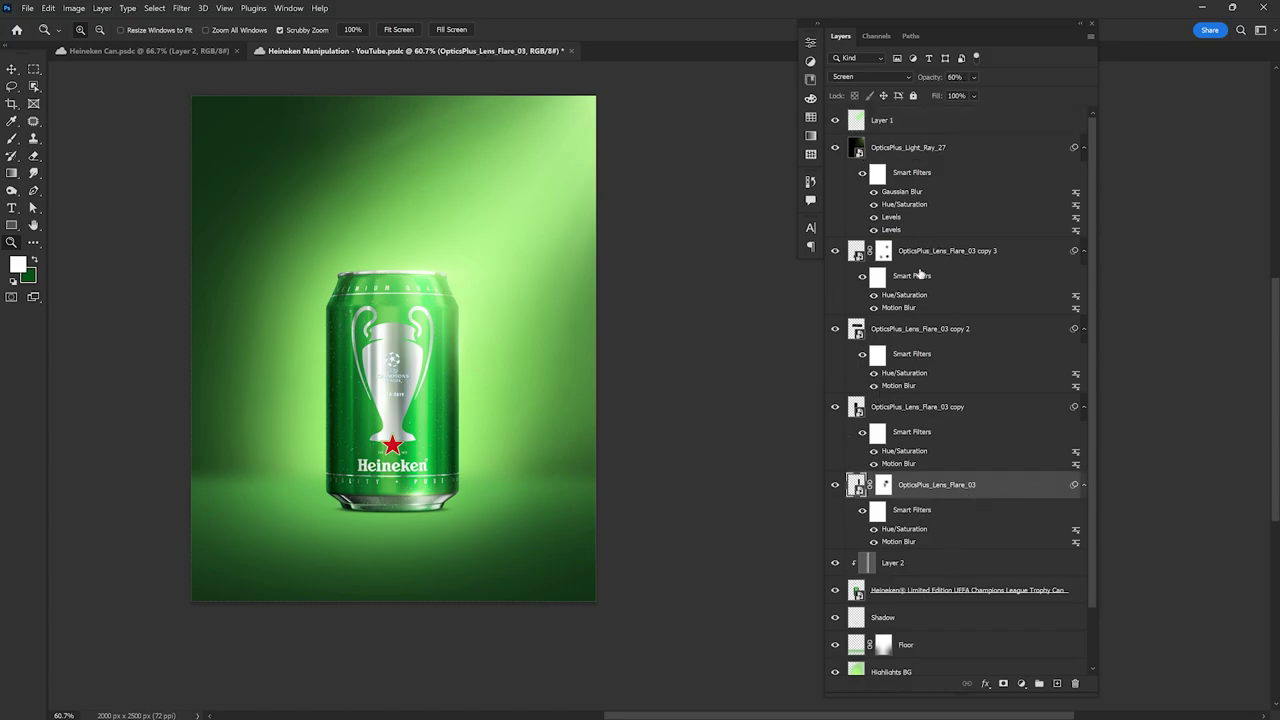
pyautogui.click(894, 122)
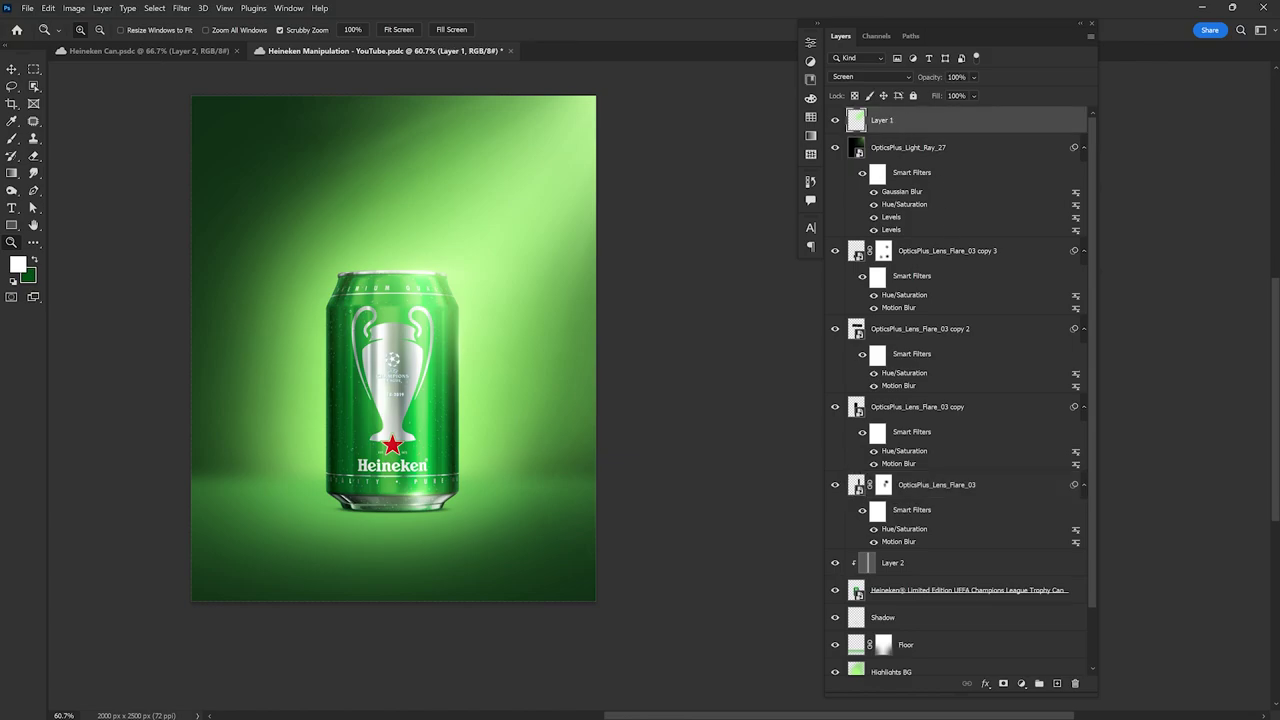
pyautogui.moveTo(285, 380); pyautogui.dragTo(470, 485)
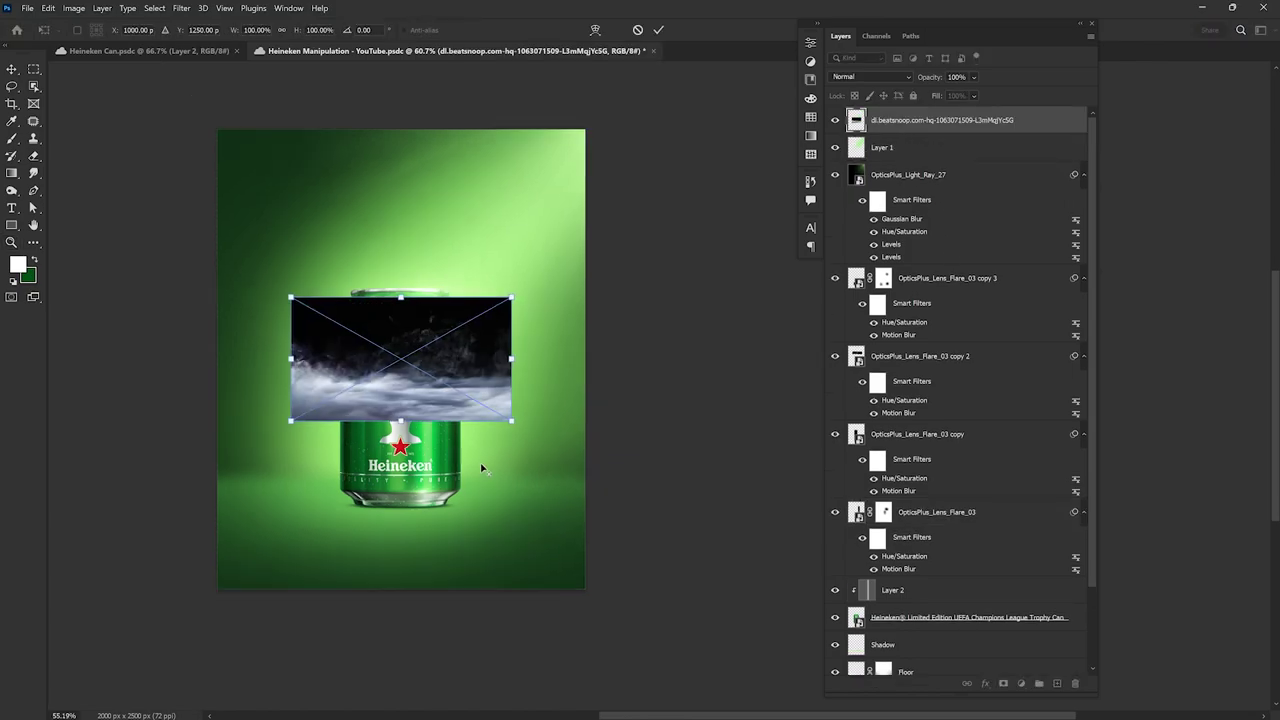
pyautogui.moveTo(504, 432)
pyautogui.mouseDown()
pyautogui.moveTo(563, 503)
pyautogui.moveTo(528, 541)
pyautogui.mouseUp()
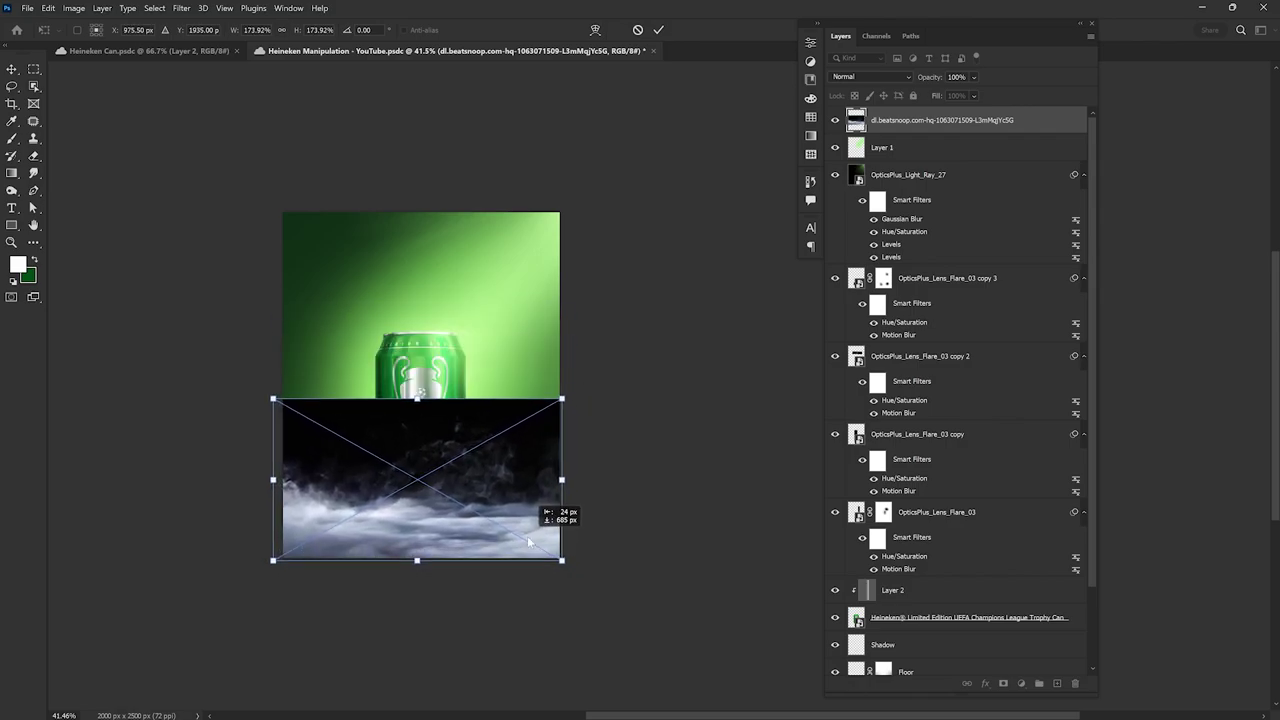
pyautogui.press('Return')
pyautogui.hotkey('ctrl', '+')
pyautogui.hotkey('ctrl', '+')
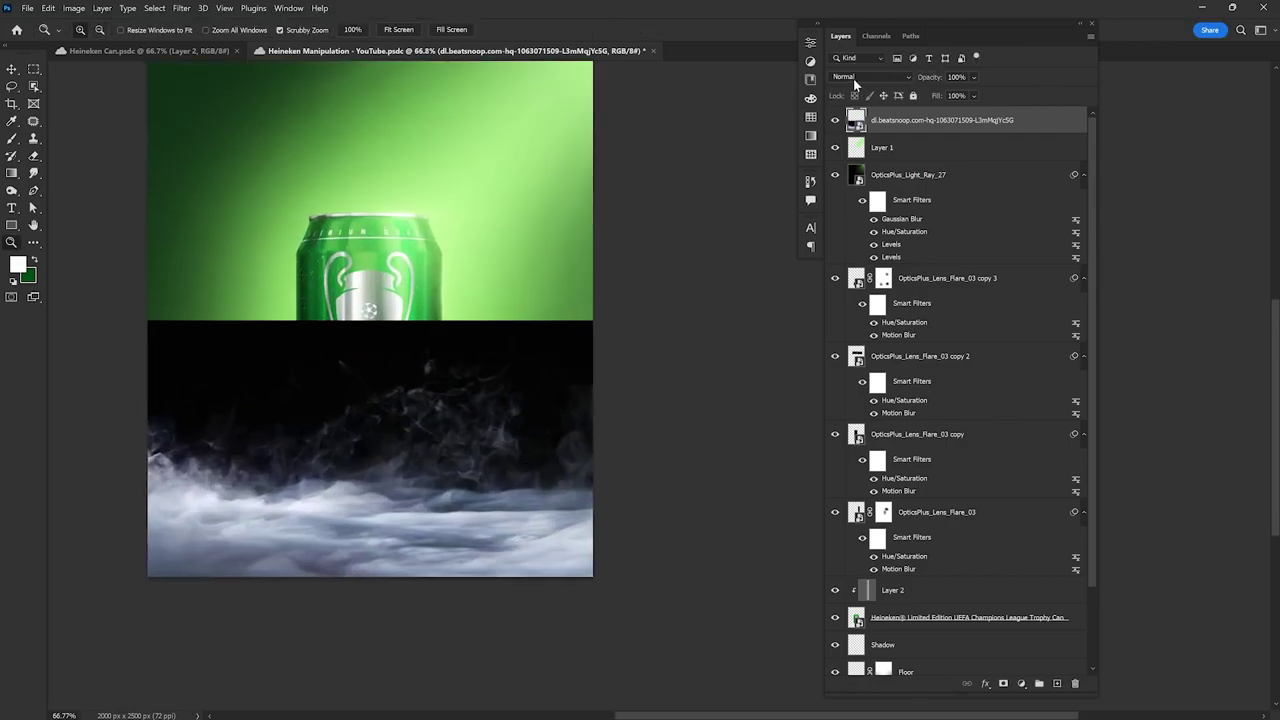
# Step: Blend the smoke in Screen mode and enlarge it across the poster's bottom
pyautogui.click(853, 77)
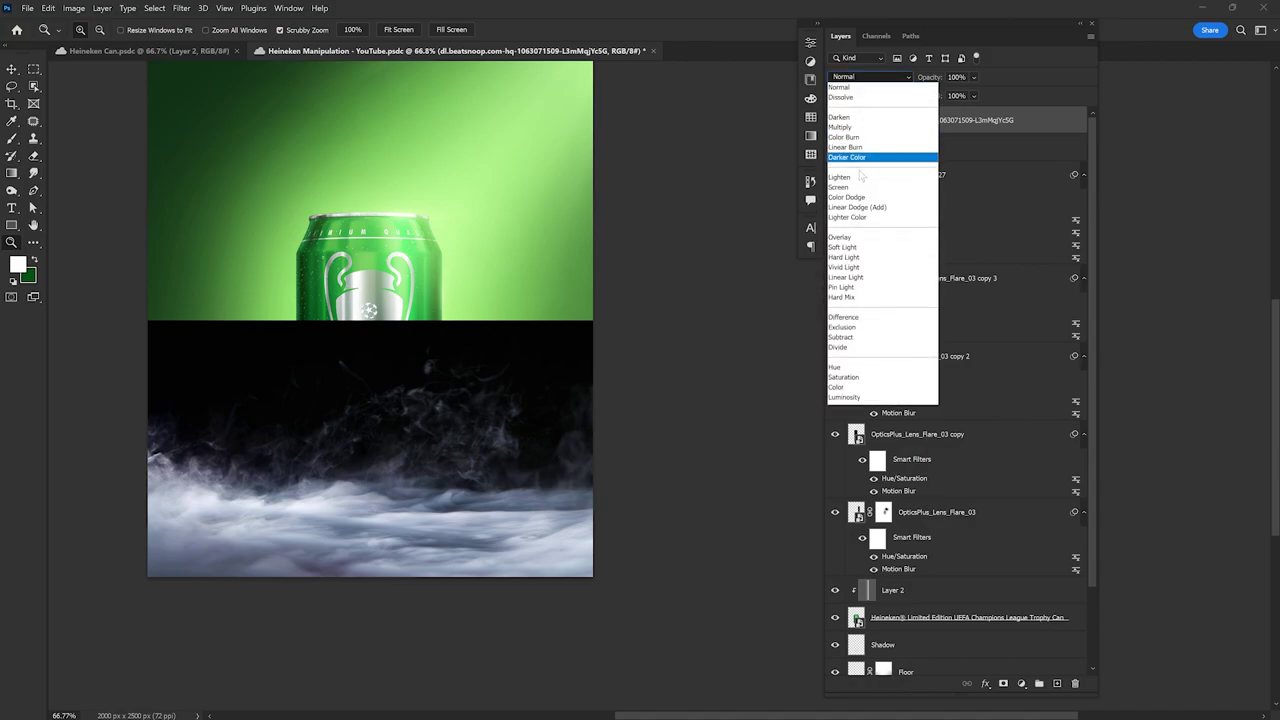
pyautogui.click(870, 187)
pyautogui.scroll(1, 472, 455)
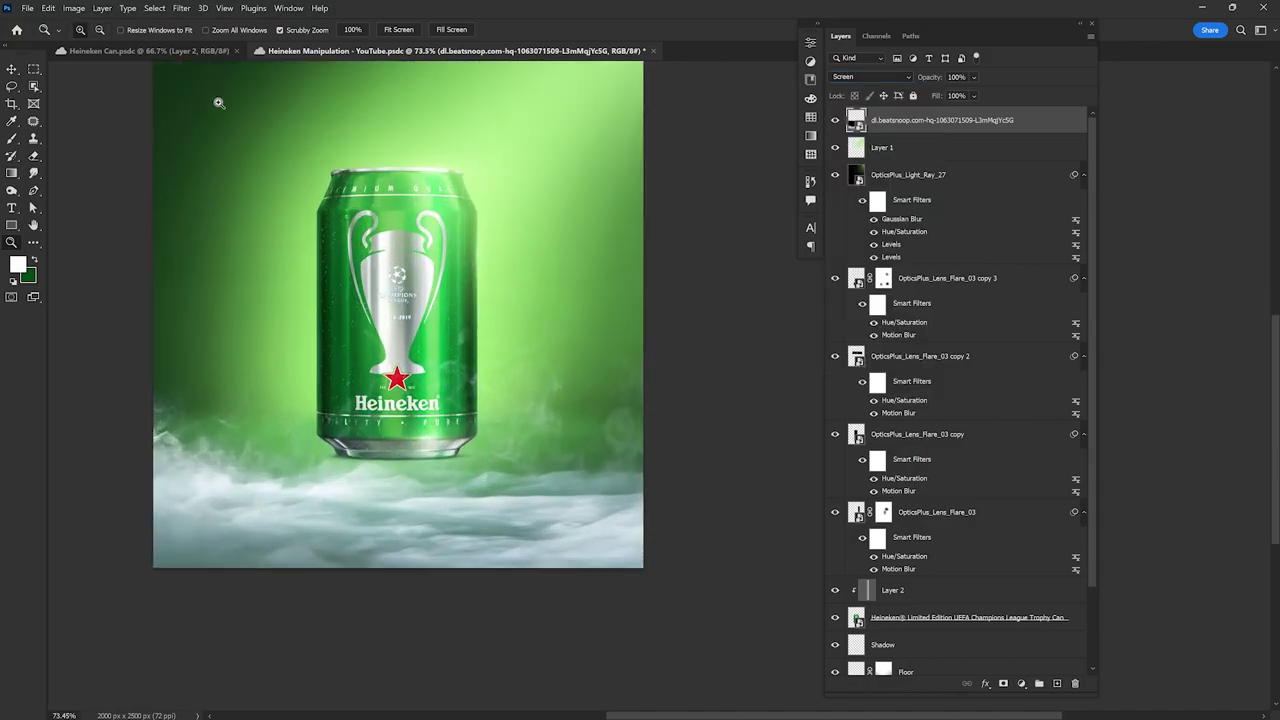
pyautogui.hotkey('ctrl', '-')
pyautogui.hotkey('ctrl', 't')
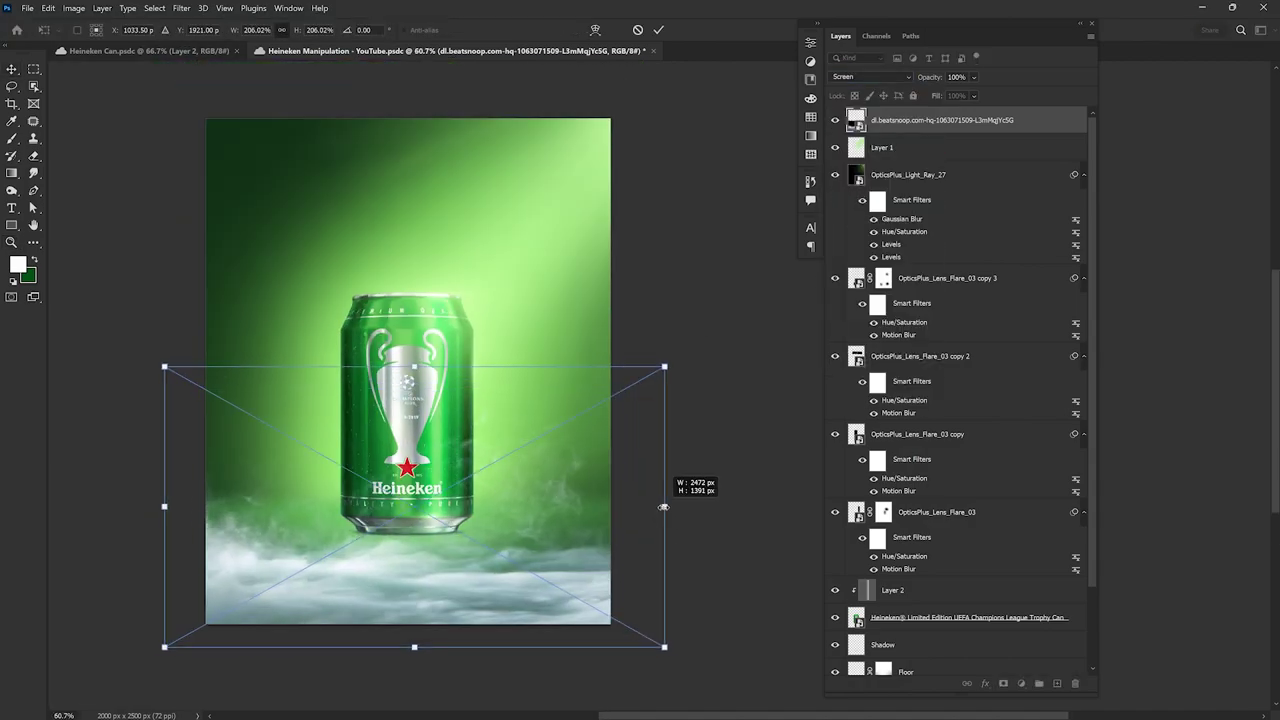
pyautogui.moveTo(523, 506)
pyautogui.mouseDown()
pyautogui.moveTo(597, 502)
pyautogui.moveTo(663, 477)
pyautogui.mouseUp()
pyautogui.press('Return')
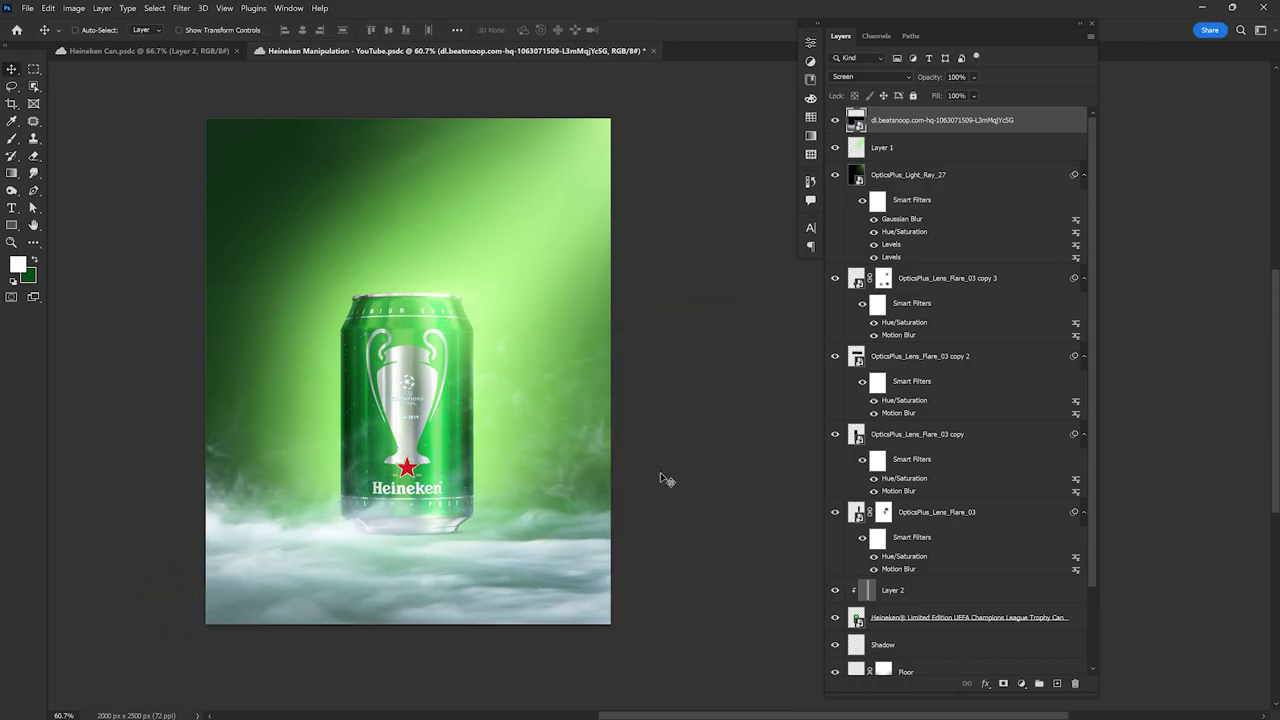
# Step: Tint the smoke green with Hue/Saturation (hue about -95), slightly more saturated
pyautogui.hotkey('ctrl', 'u')
pyautogui.moveTo(632, 147)
pyautogui.mouseDown()
pyautogui.moveTo(588, 147)
pyautogui.moveTo(642, 180)
pyautogui.mouseUp()
pyautogui.moveTo(632, 215); pyautogui.dragTo(627, 217)
pyautogui.moveTo(588, 147); pyautogui.dragTo(591, 147)
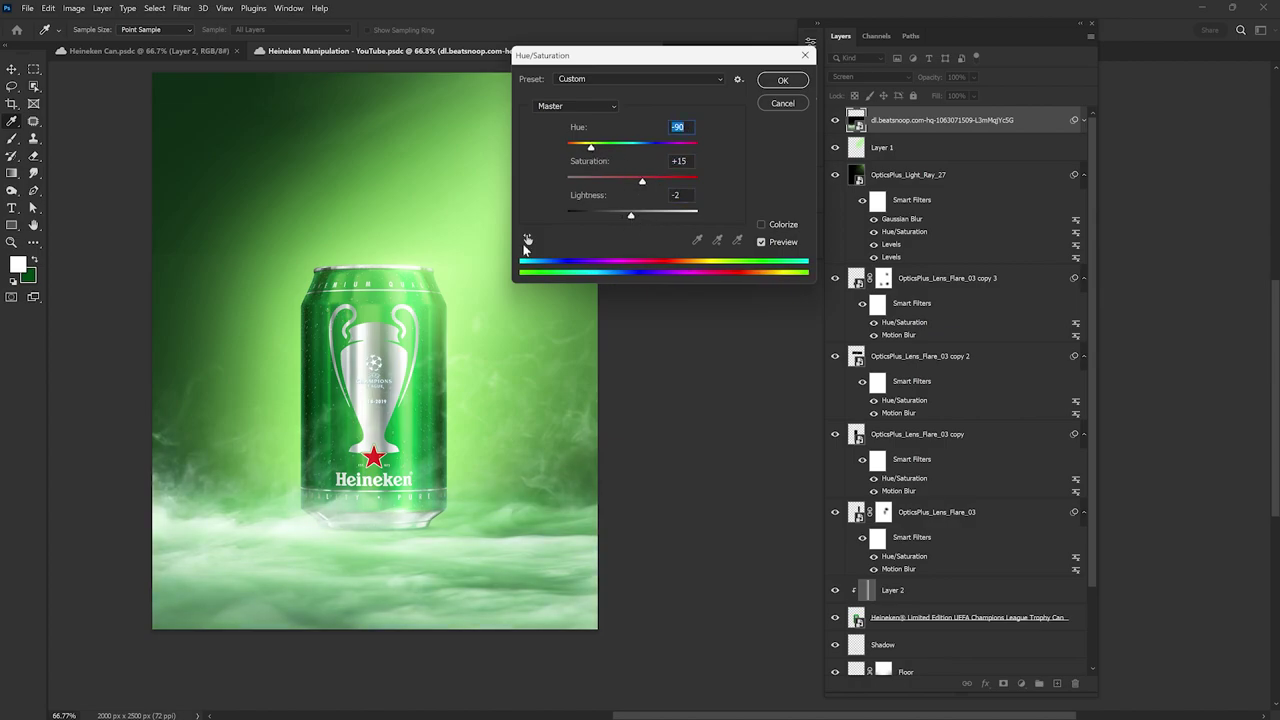
pyautogui.click(778, 82)
pyautogui.scroll(-3, 543, 304)
pyautogui.scroll(2, 543, 304)
pyautogui.scroll(2, 595, 316)
# Step: Boost the smoke's contrast with Levels at 28 / 1.00 / 233
pyautogui.hotkey('ctrl', 'l')
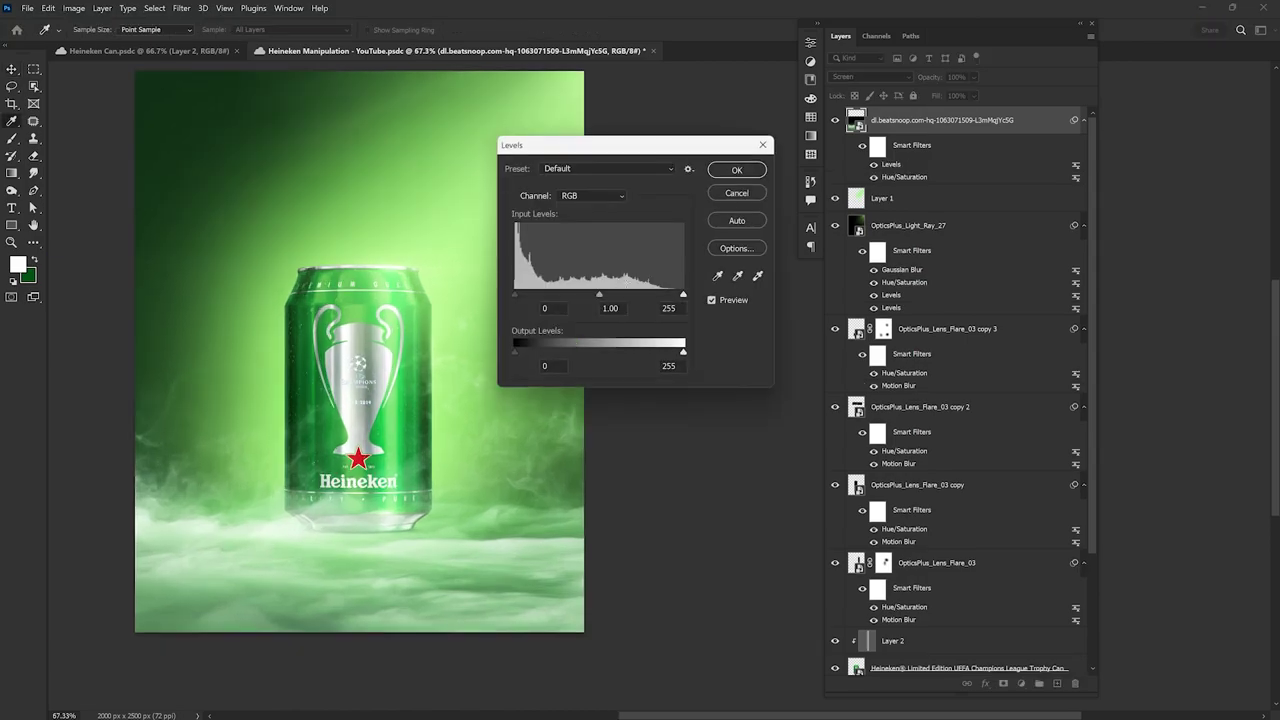
pyautogui.moveTo(683, 296); pyautogui.dragTo(668, 294)
pyautogui.moveTo(520, 296); pyautogui.dragTo(533, 295)
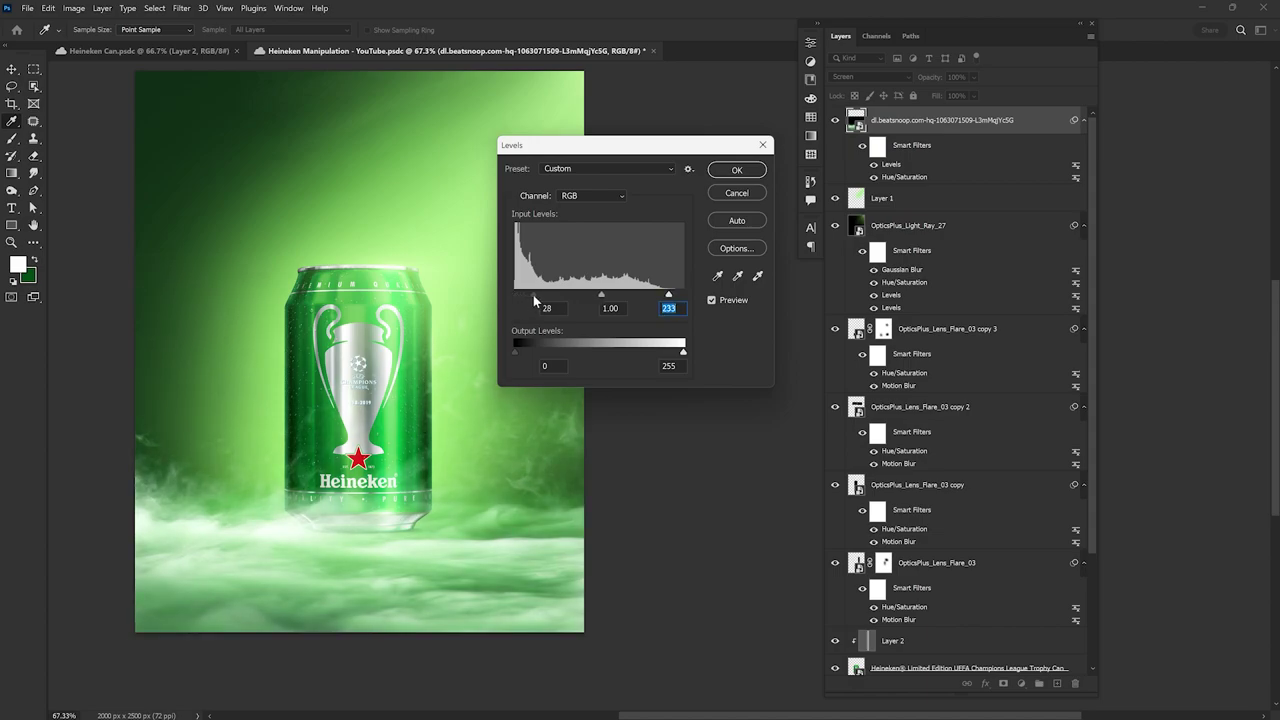
pyautogui.click(734, 171)
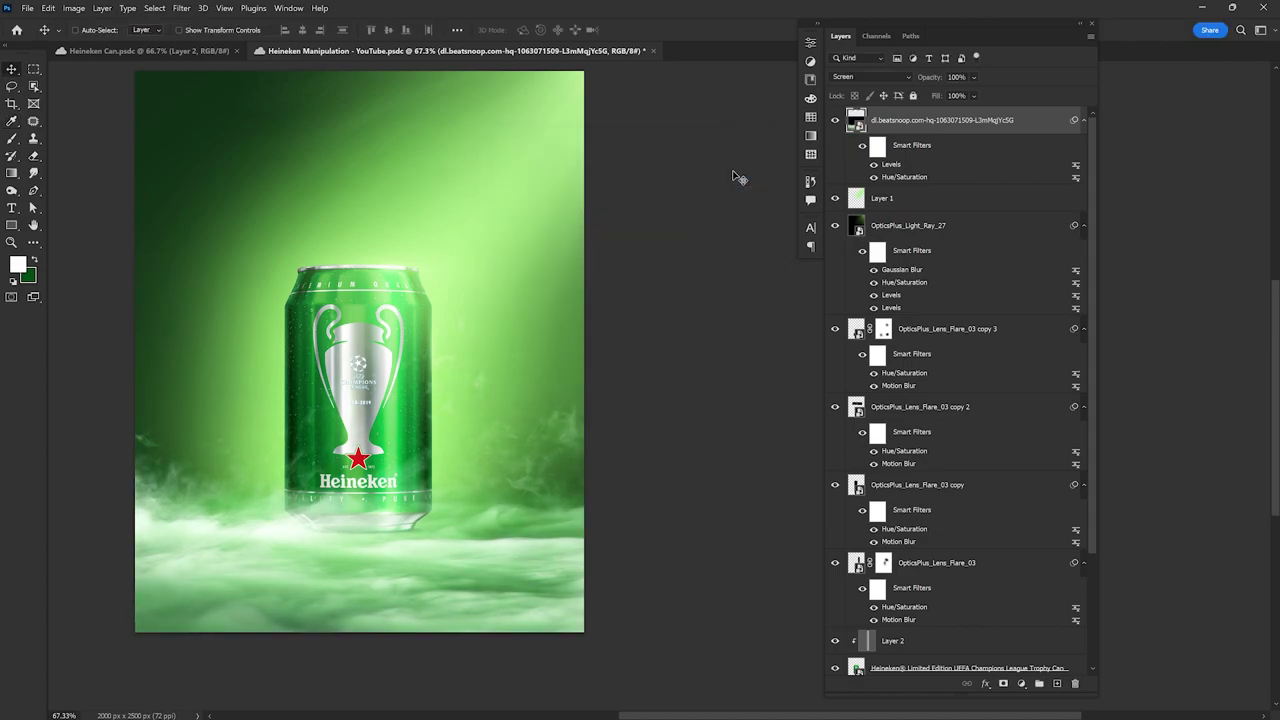
# Step: Select the BG layer and switch to the Brush tool
pyautogui.hscroll(-2, 603, 331)
pyautogui.scroll(-5, 955, 609)
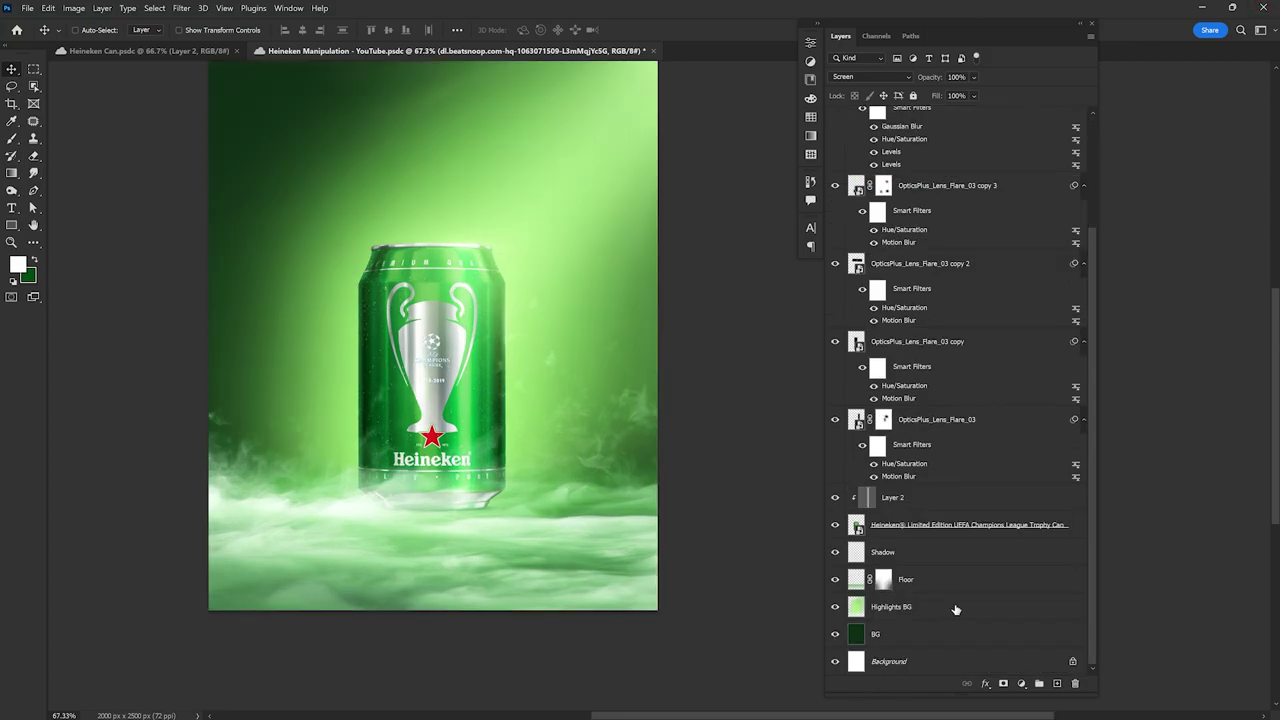
pyautogui.scroll(2, 1016, 371)
pyautogui.scroll(-2, 1016, 585)
pyautogui.click(962, 642)
pyautogui.moveTo(663, 560); pyautogui.dragTo(655, 560)
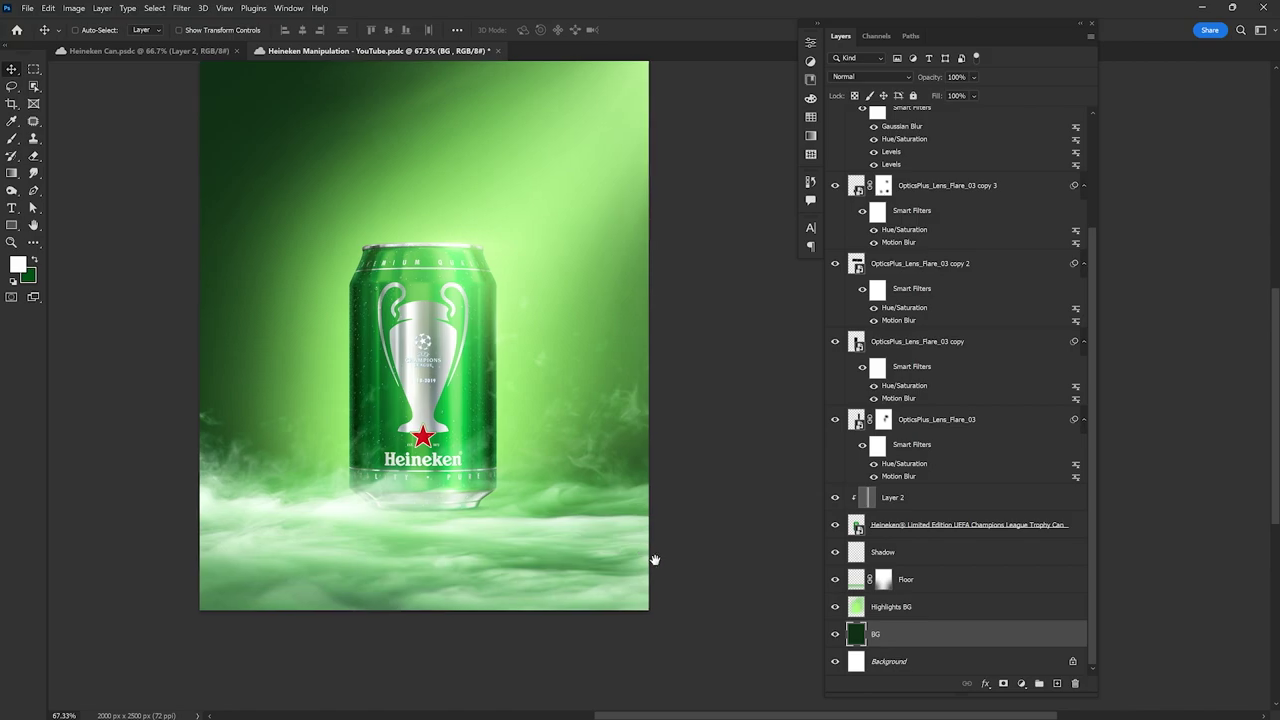
pyautogui.press('b')
pyautogui.scroll(-2, 494, 372)
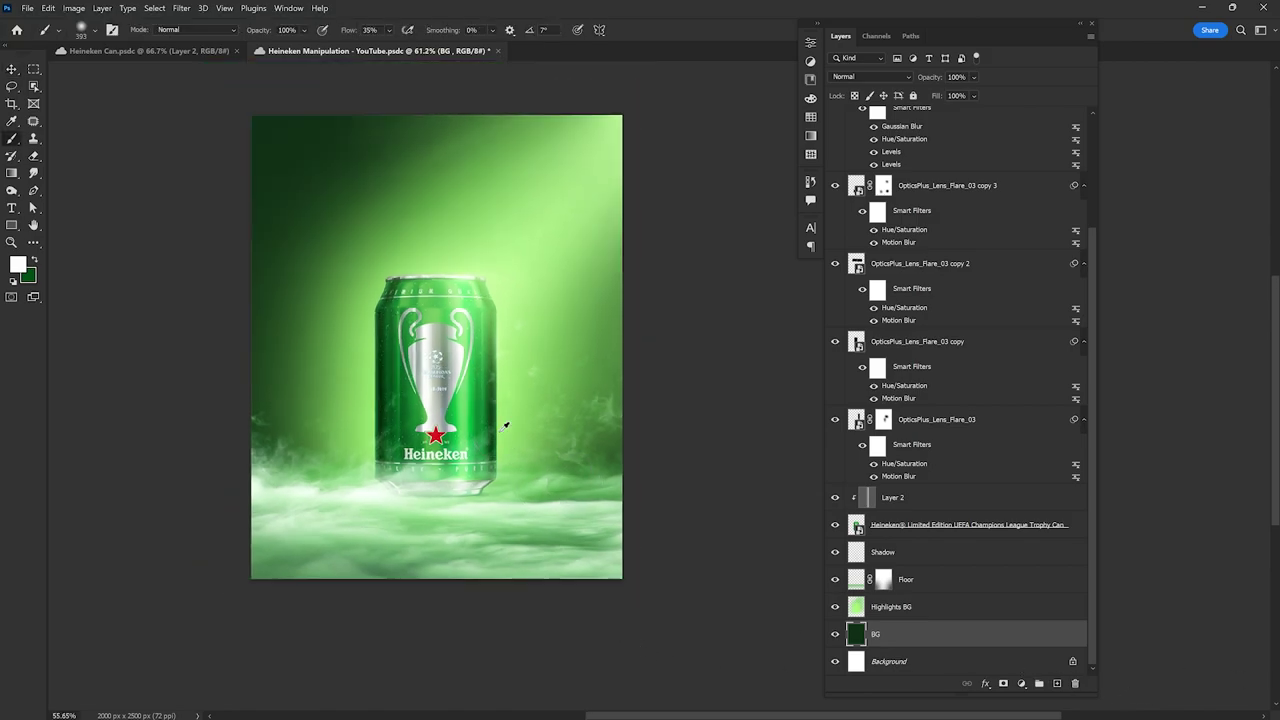
# Step: Sample the dark green from the poster's top-left and add an empty layer above BG
pyautogui.keyDown('alt'); pyautogui.click(268, 125); pyautogui.keyUp('alt')
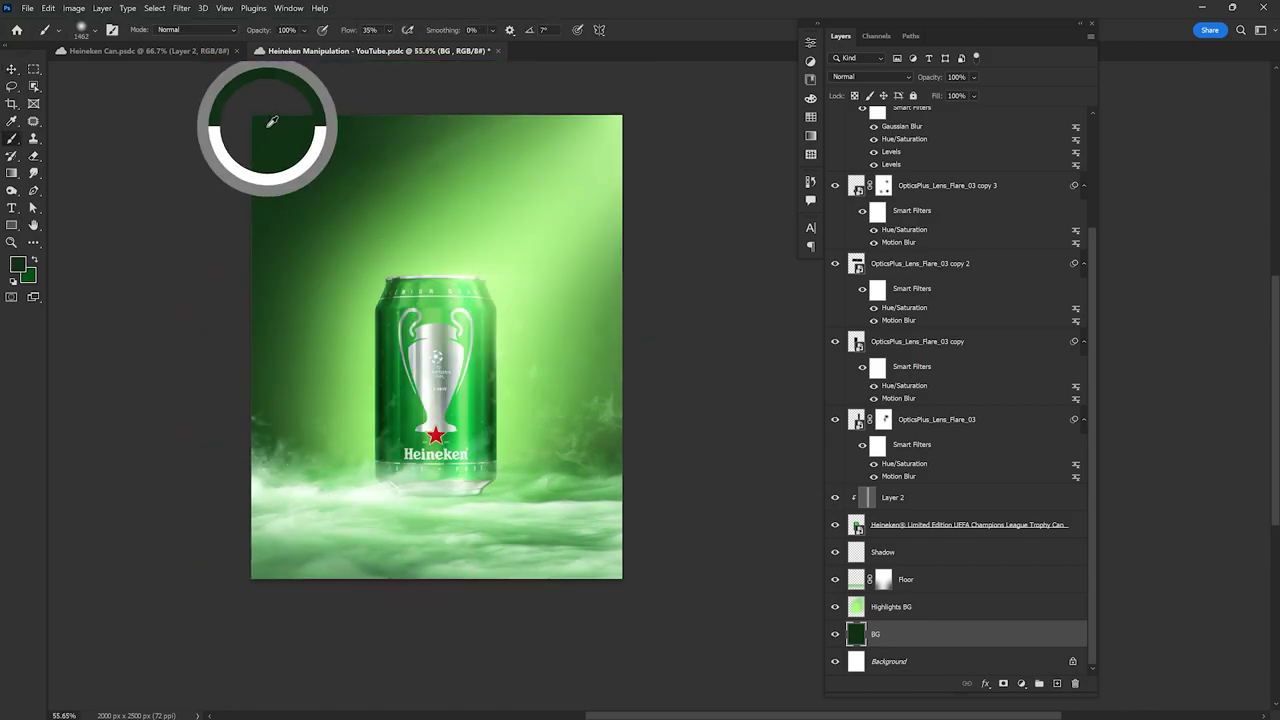
pyautogui.click(17, 266)
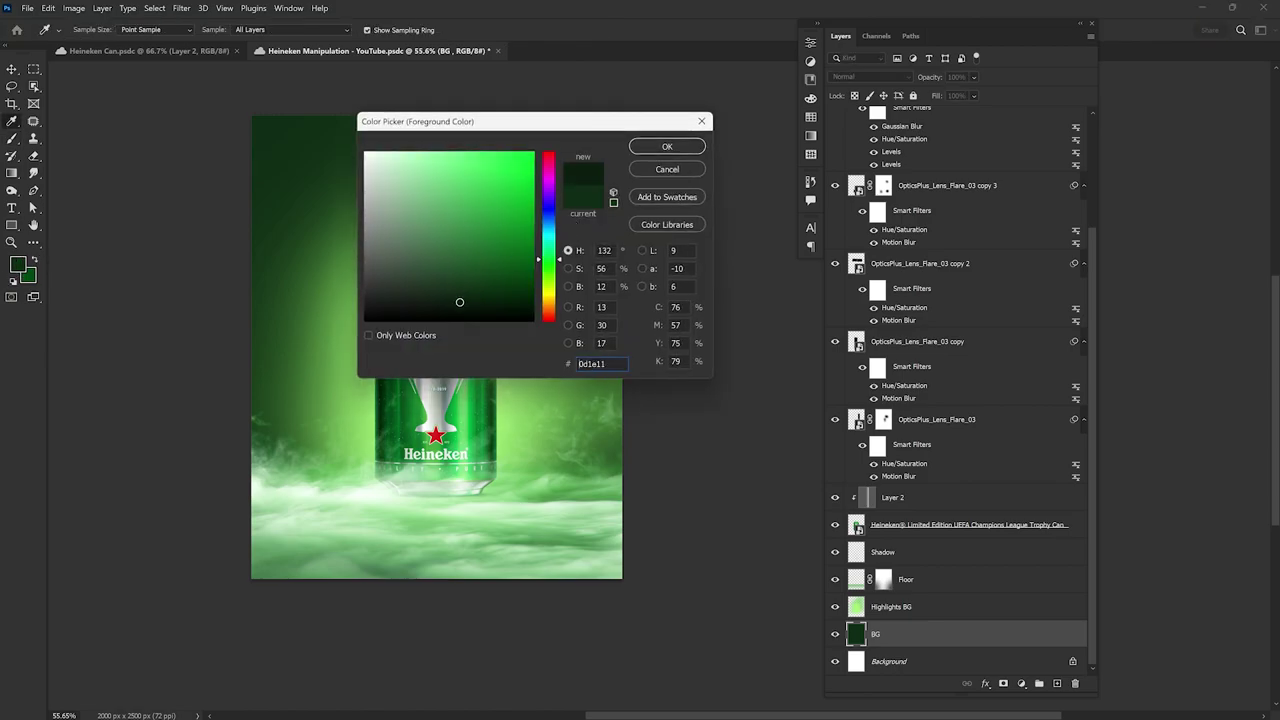
pyautogui.click(667, 146)
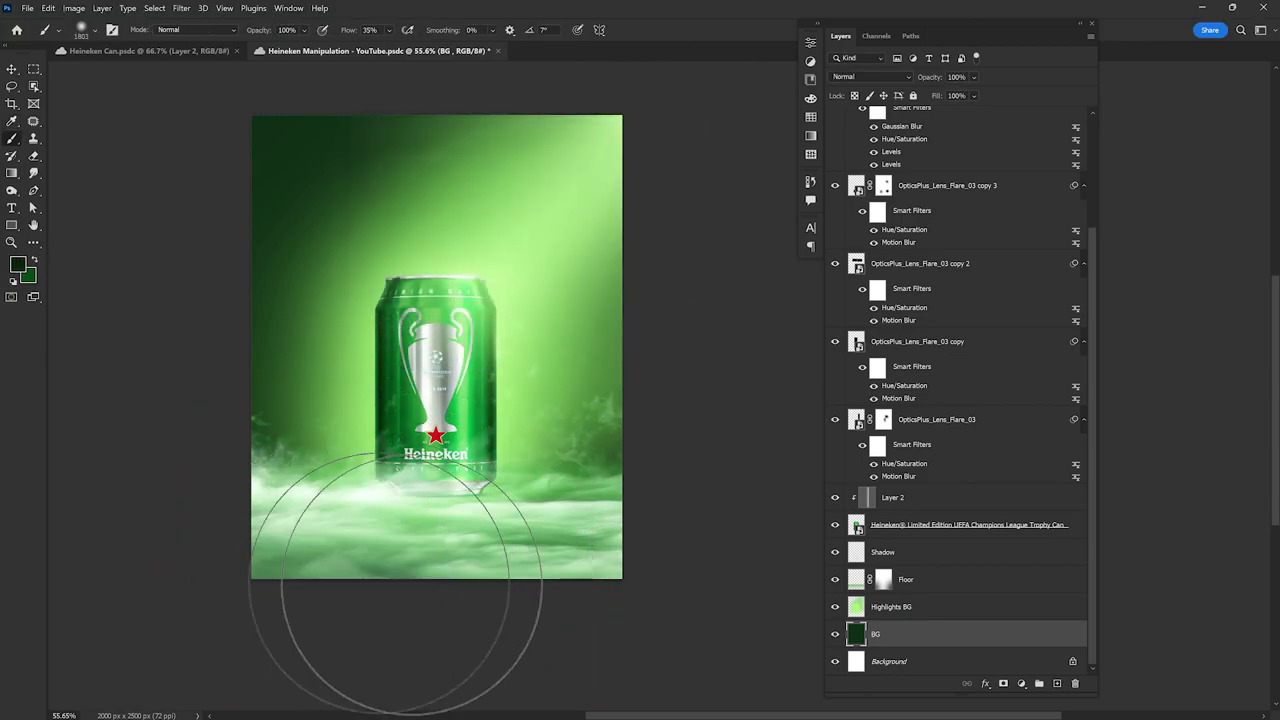
pyautogui.scroll(-2, 314, 586)
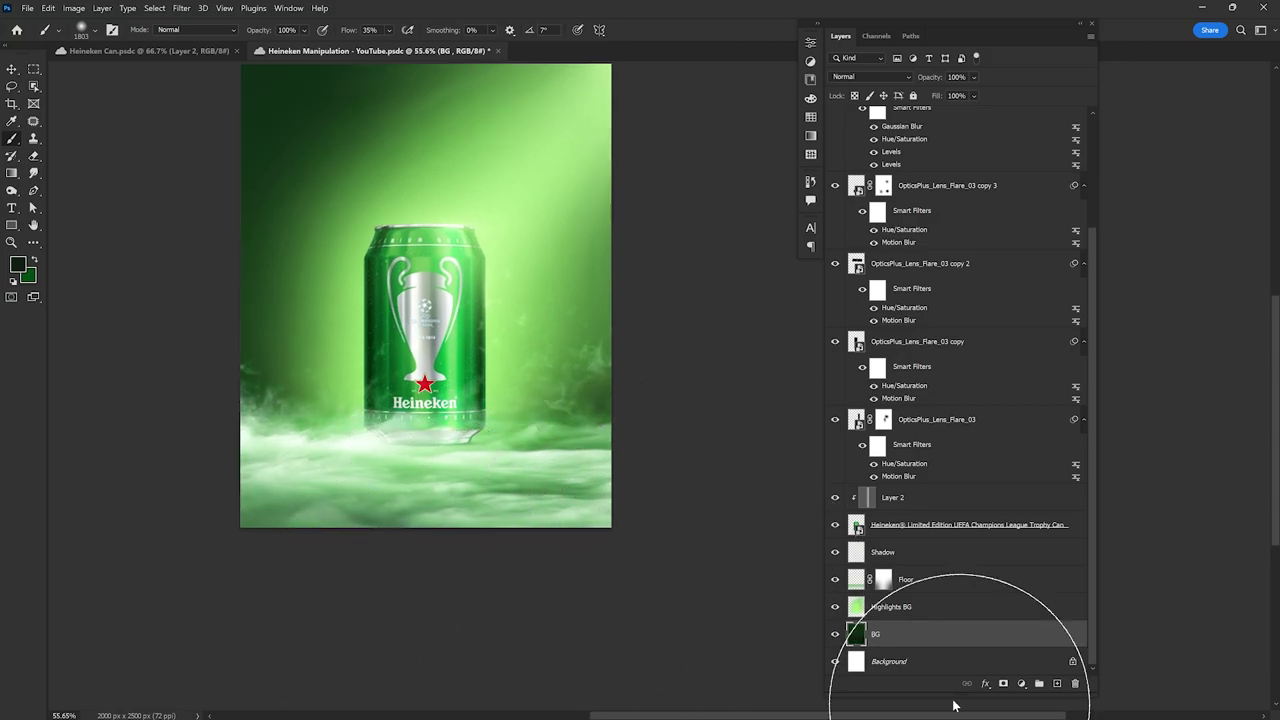
pyautogui.click(1057, 683)
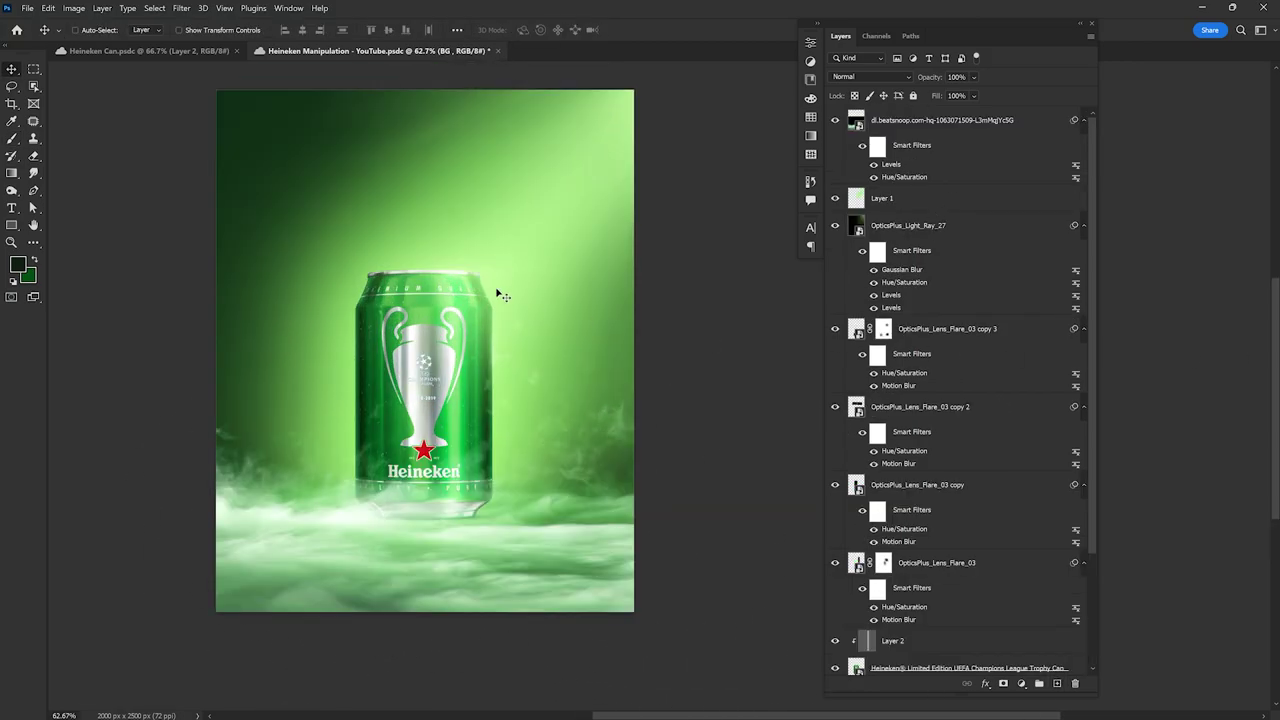
# Step: Collapse the filter lists of the smoke, OpticsPlus_Light_Ray_27 and all four lens-flare layers
pyautogui.click(1083, 121)
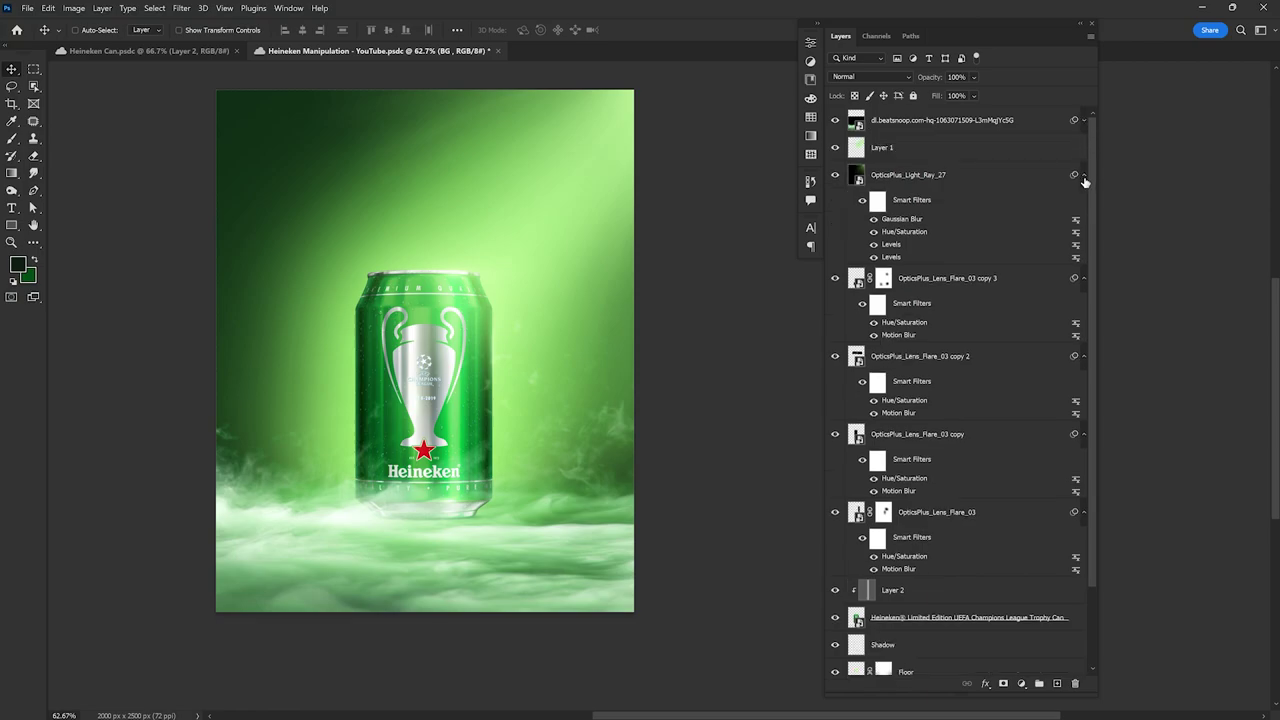
pyautogui.click(1083, 176)
pyautogui.click(1083, 203)
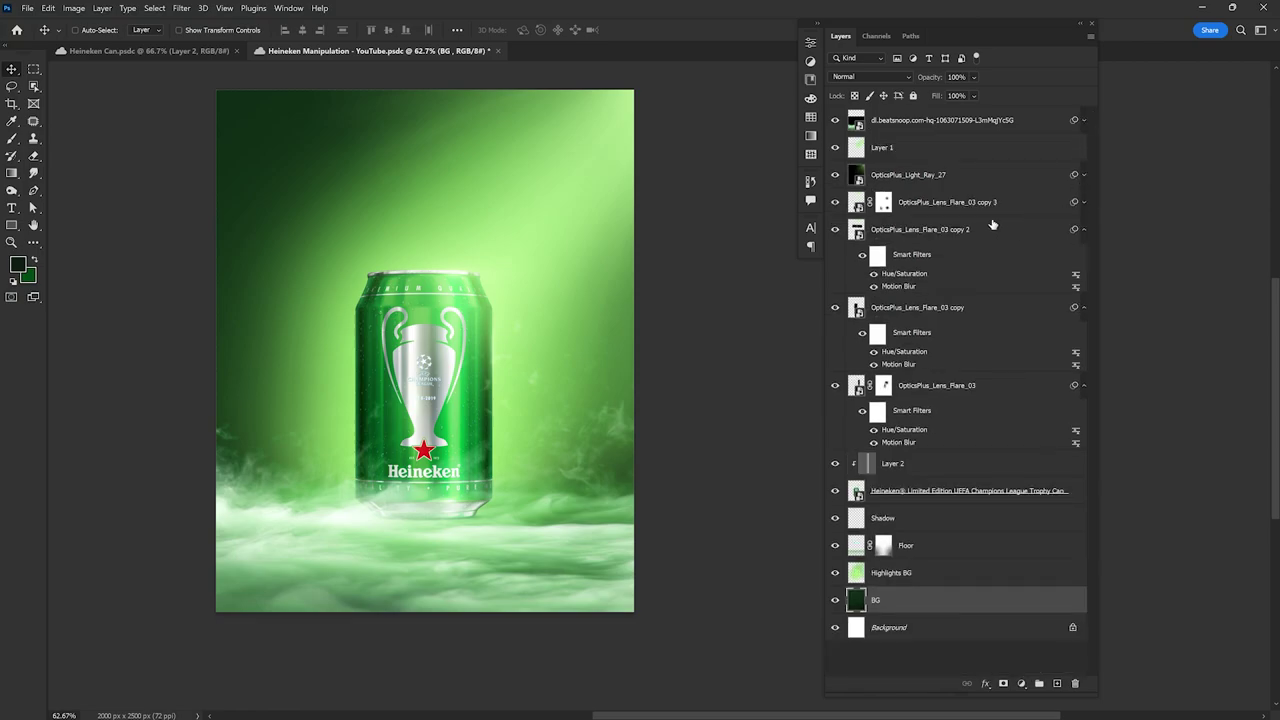
pyautogui.click(1083, 230)
pyautogui.click(1083, 257)
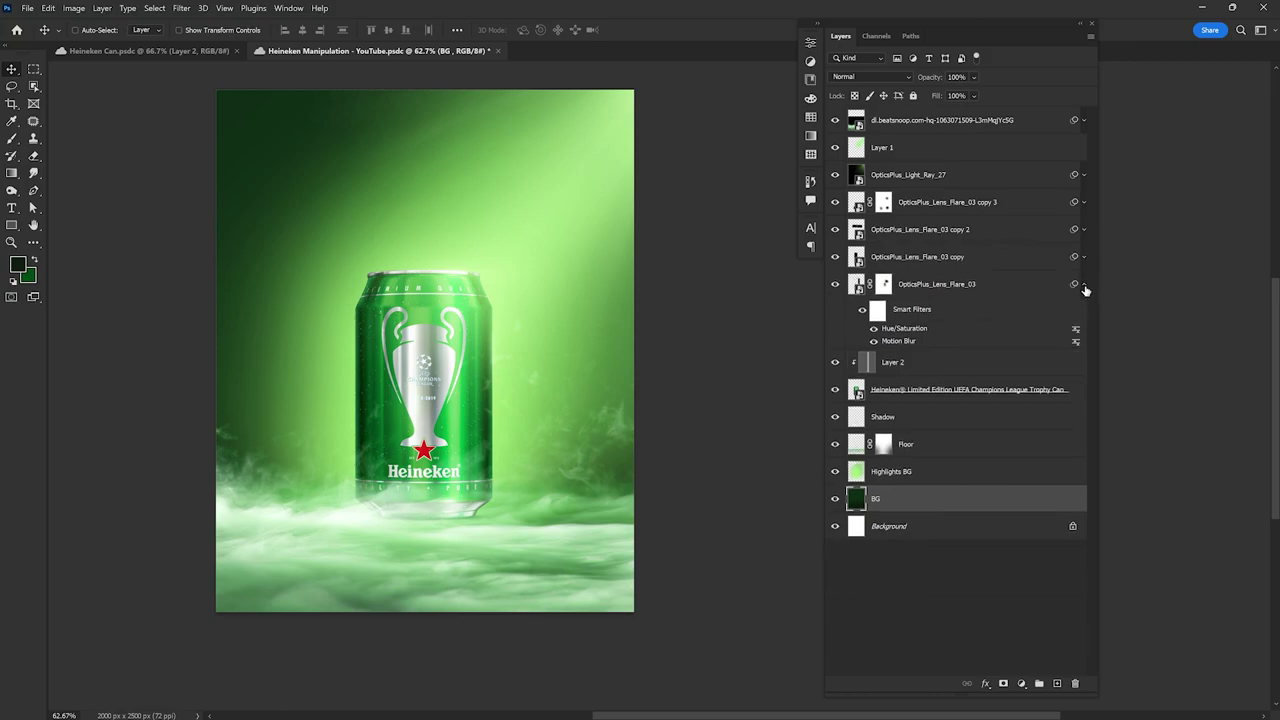
pyautogui.click(1083, 285)
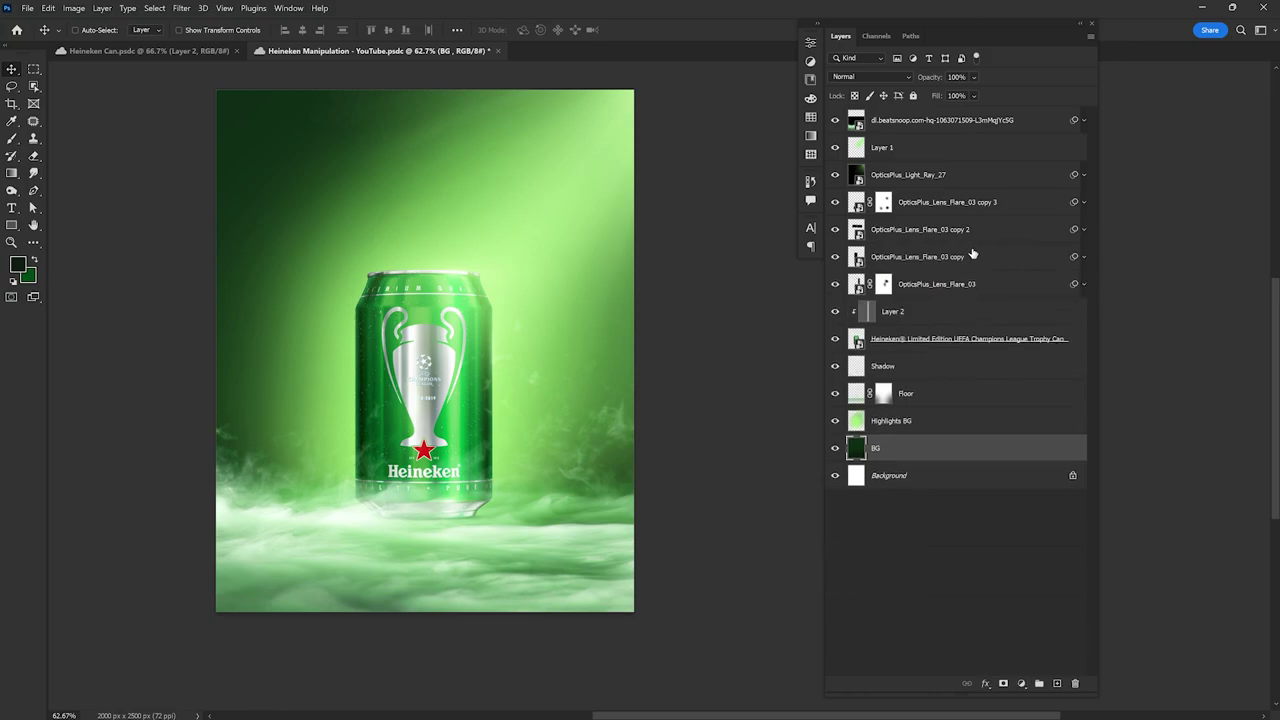
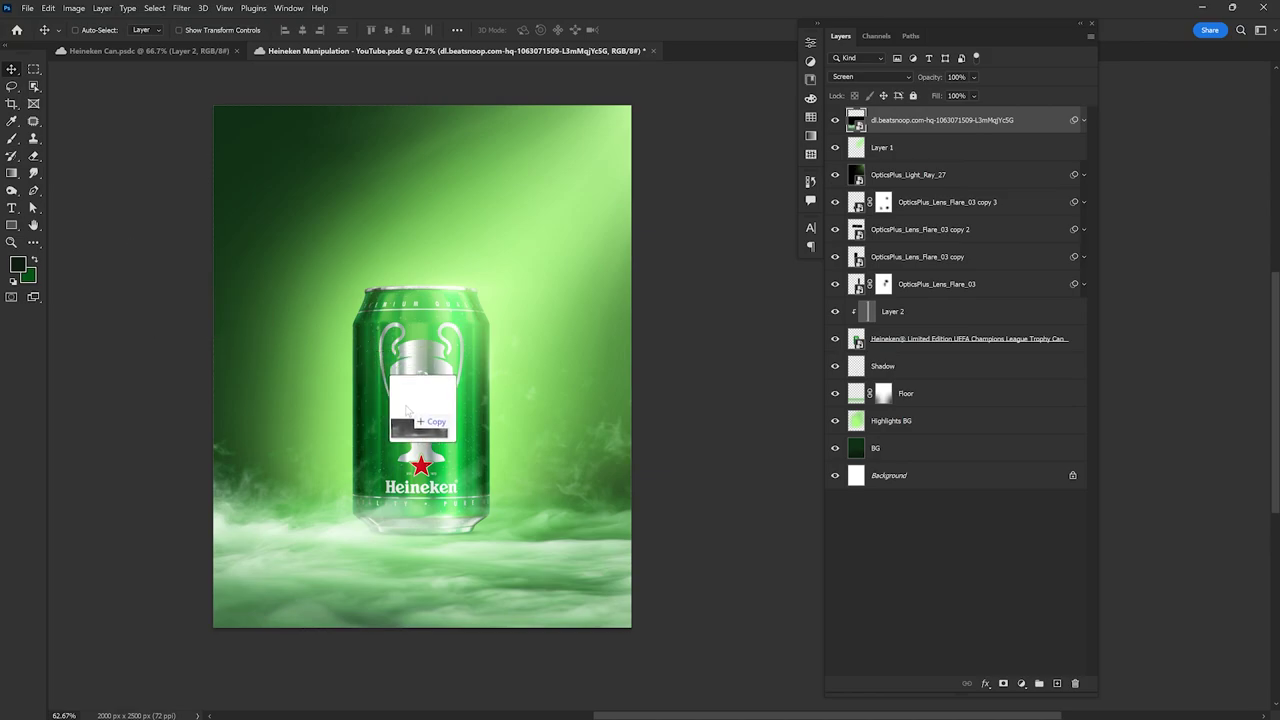
# Step: Place the dark smoke image enlarged, Screen-blended and moved over the poster floor
pyautogui.moveTo(189, 300); pyautogui.dragTo(423, 409)
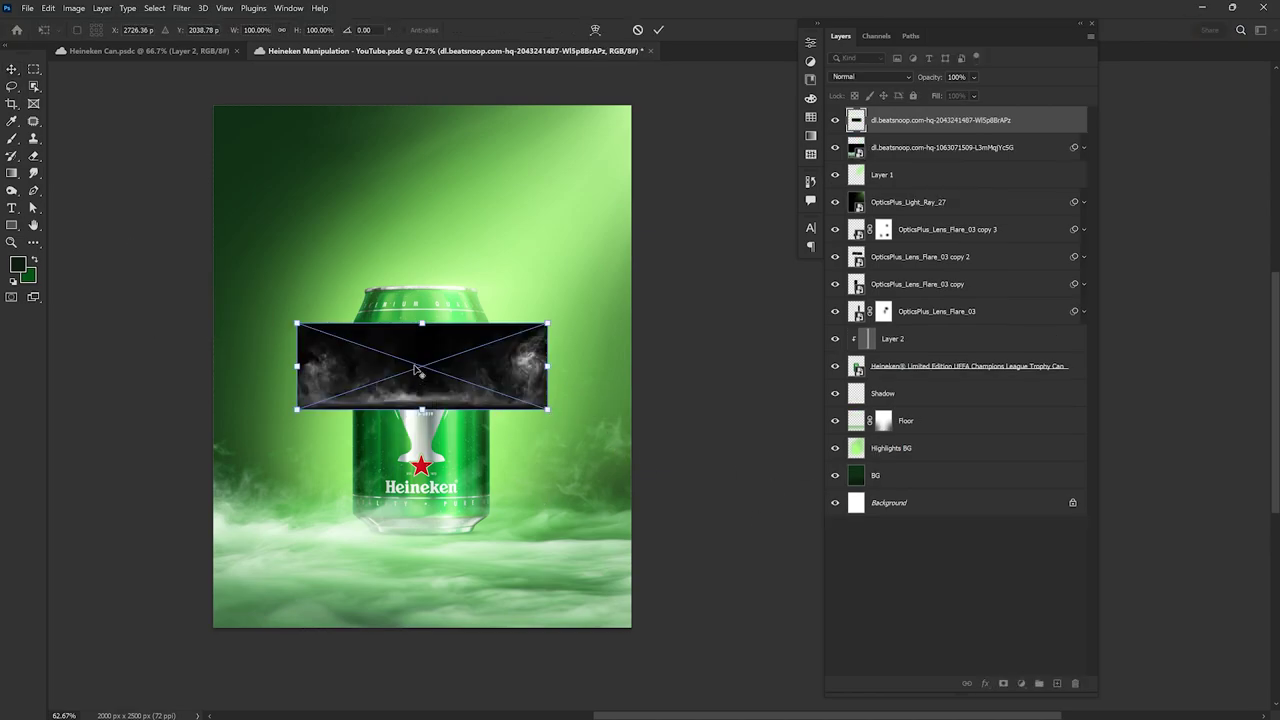
pyautogui.moveTo(548, 410); pyautogui.dragTo(737, 509)
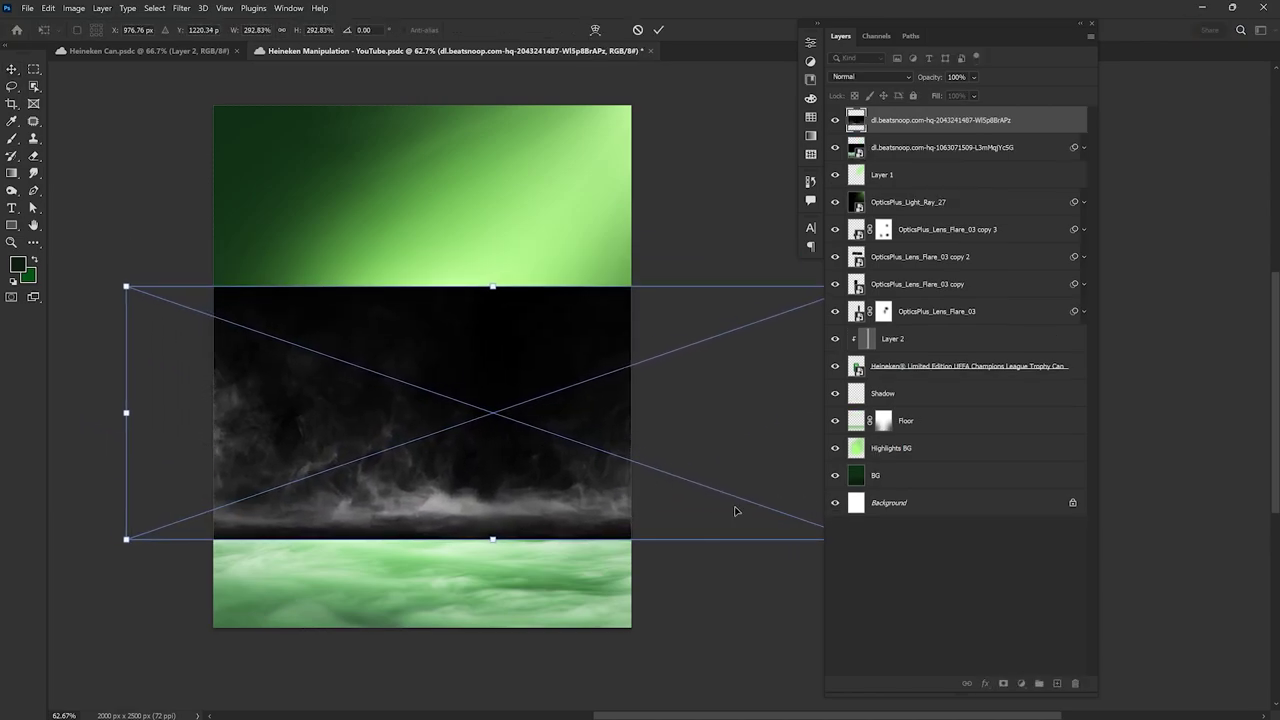
pyautogui.press('Return')
pyautogui.click(896, 87)
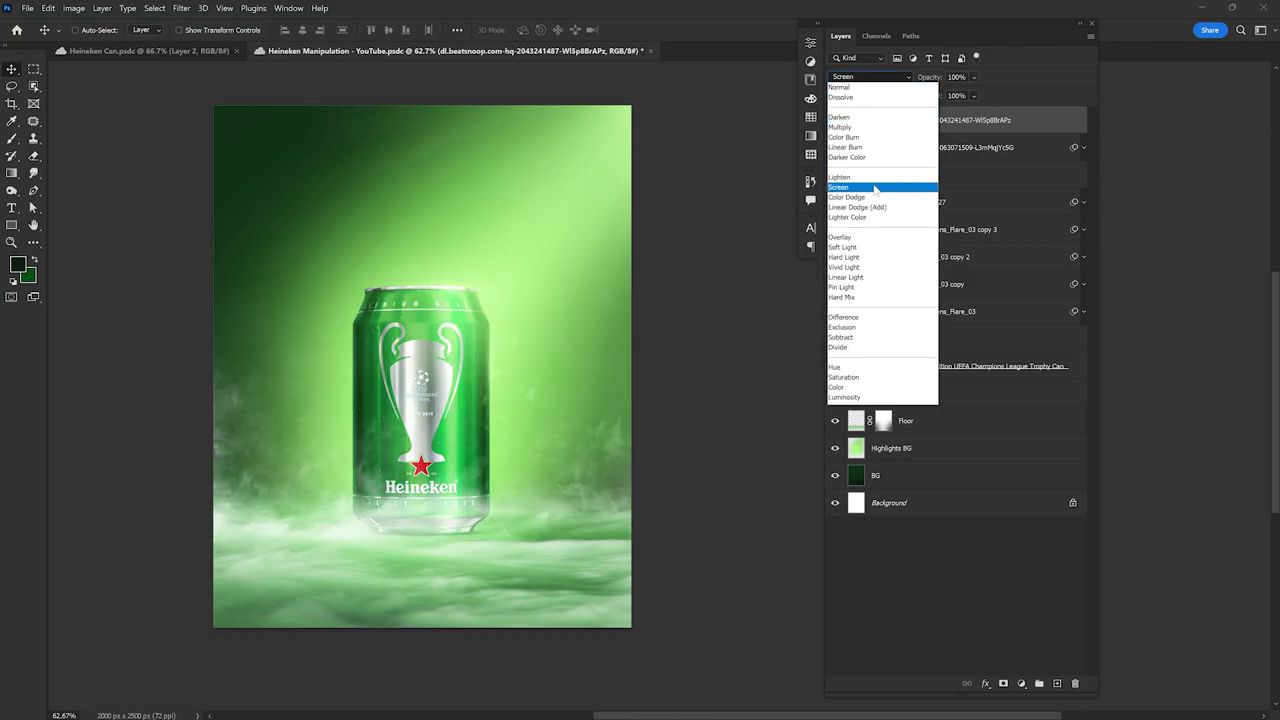
pyautogui.click(870, 180)
pyautogui.moveTo(459, 474)
pyautogui.mouseDown()
pyautogui.moveTo(564, 493)
pyautogui.moveTo(494, 446)
pyautogui.mouseUp()
# Step: Hide the smoke's hard edges with a large soft brush on its mask, then duplicate the layer
pyautogui.press('b')
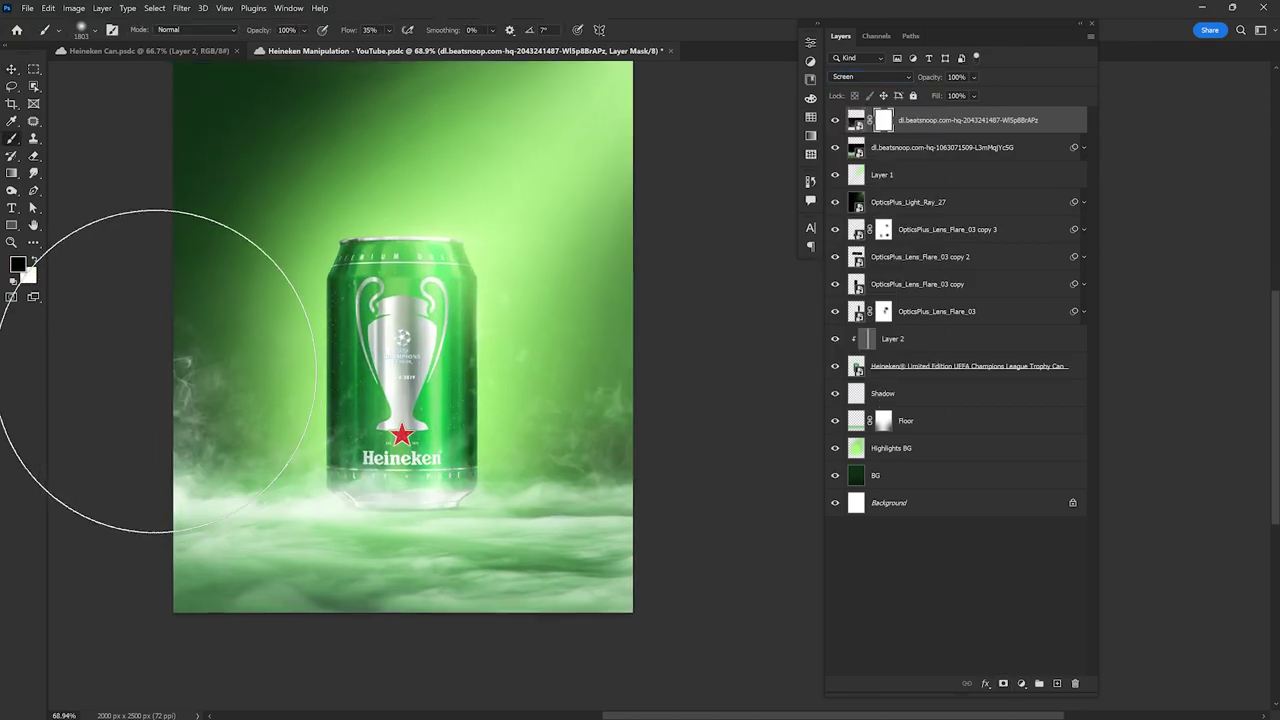
pyautogui.scroll(-2, 276, 218)
pyautogui.press(']')
pyautogui.press(']')
pyautogui.press(']')
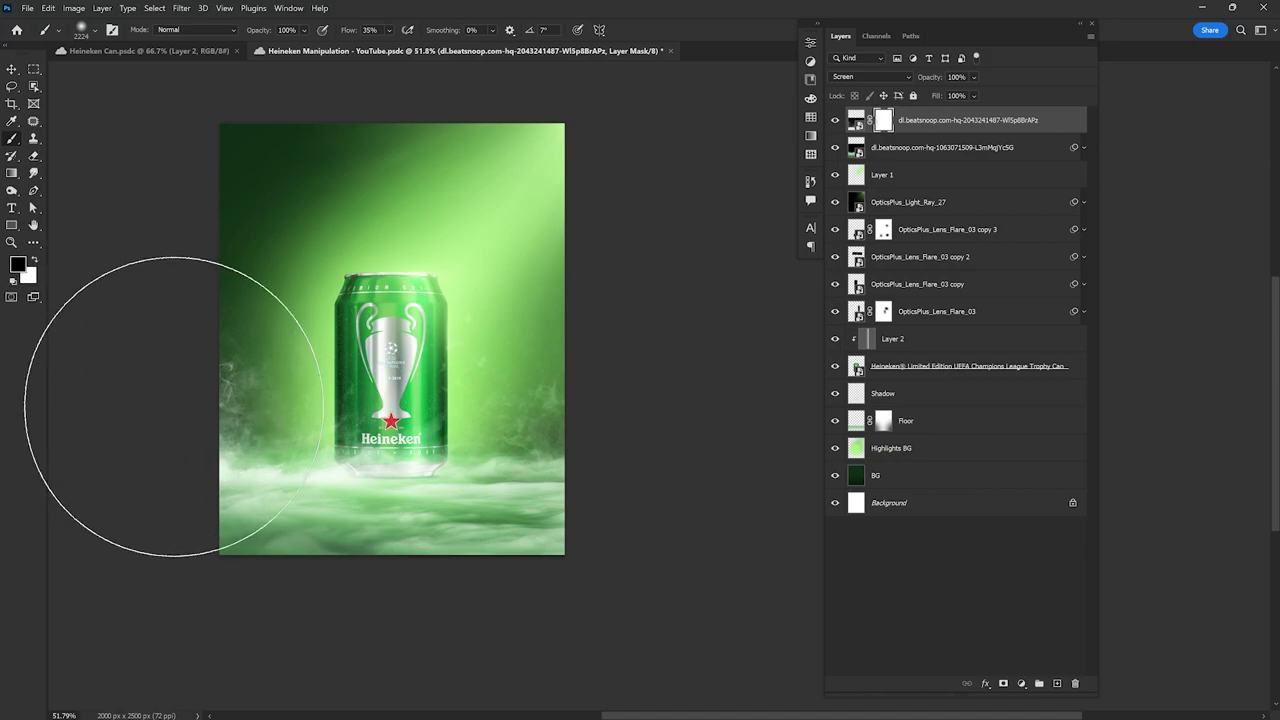
pyautogui.moveTo(140, 400); pyautogui.dragTo(300, 343)
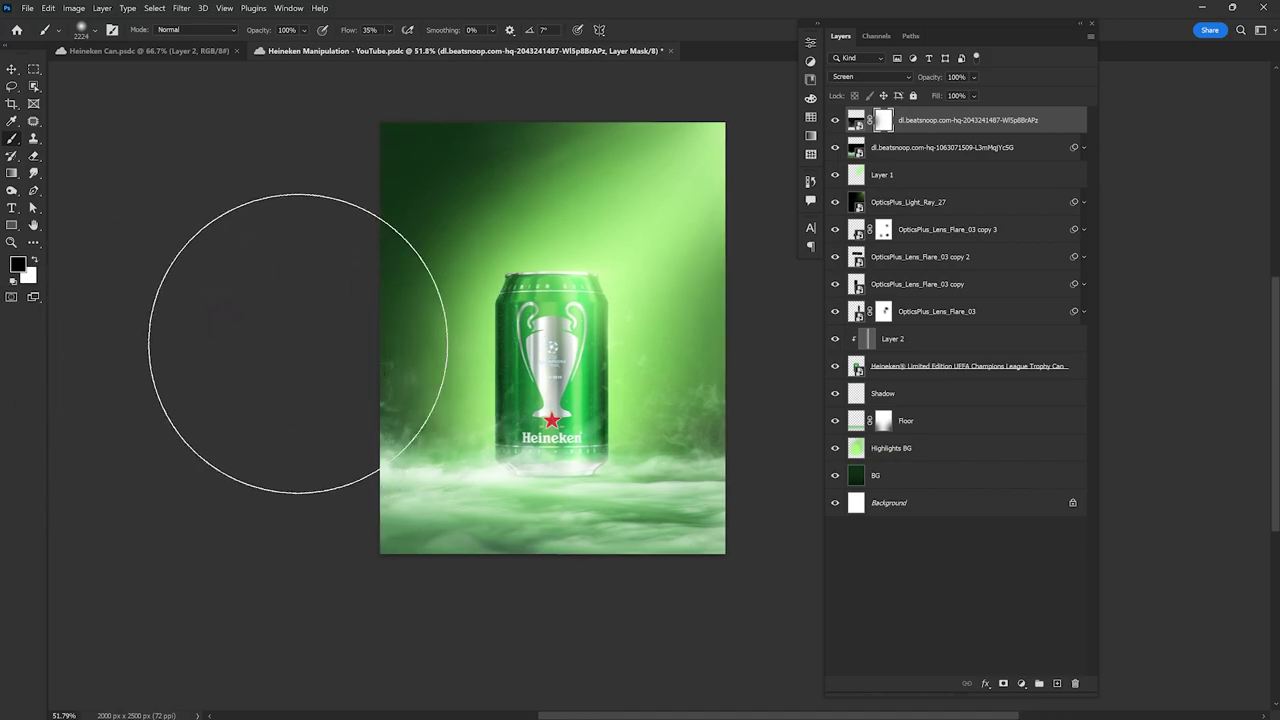
pyautogui.scroll(2, 446, 325)
pyautogui.scroll(-2, 446, 325)
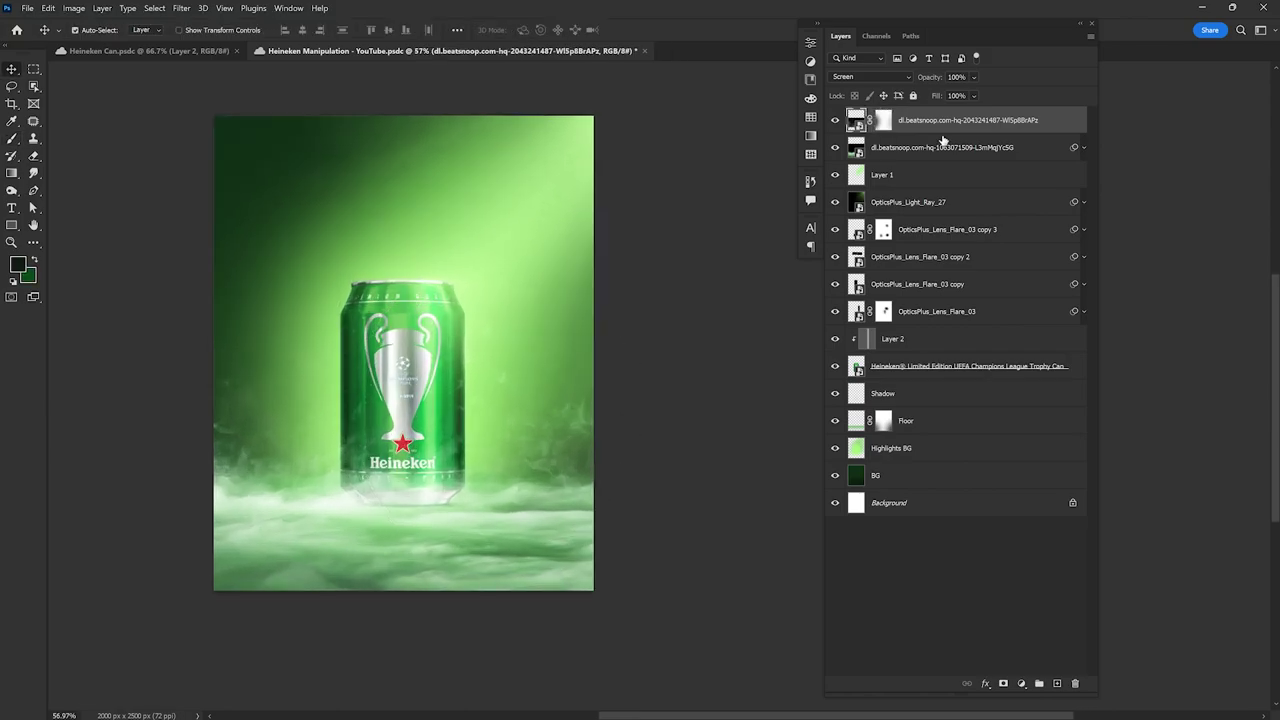
pyautogui.hotkey('ctrl', 'j')
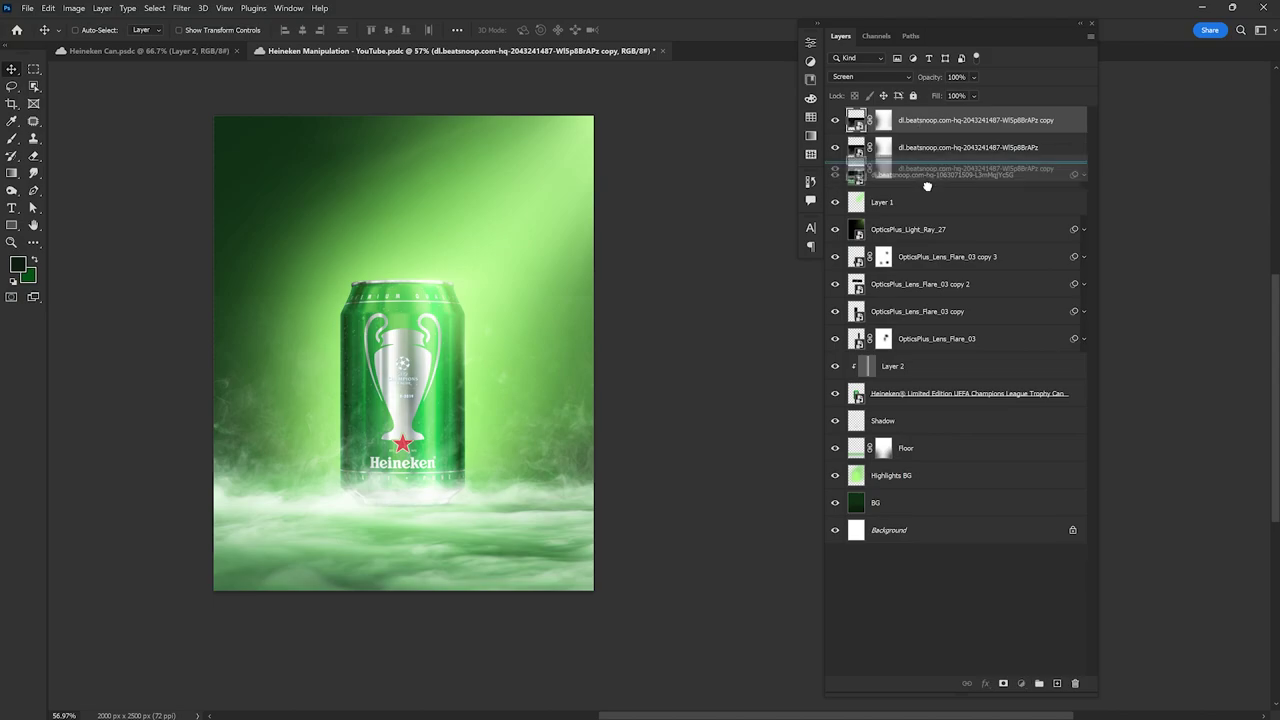
# Step: Move the smoke copy below the Heineken can layer and lower in the poster
pyautogui.moveTo(915, 135); pyautogui.dragTo(930, 407)
pyautogui.scroll(1, 342, 465)
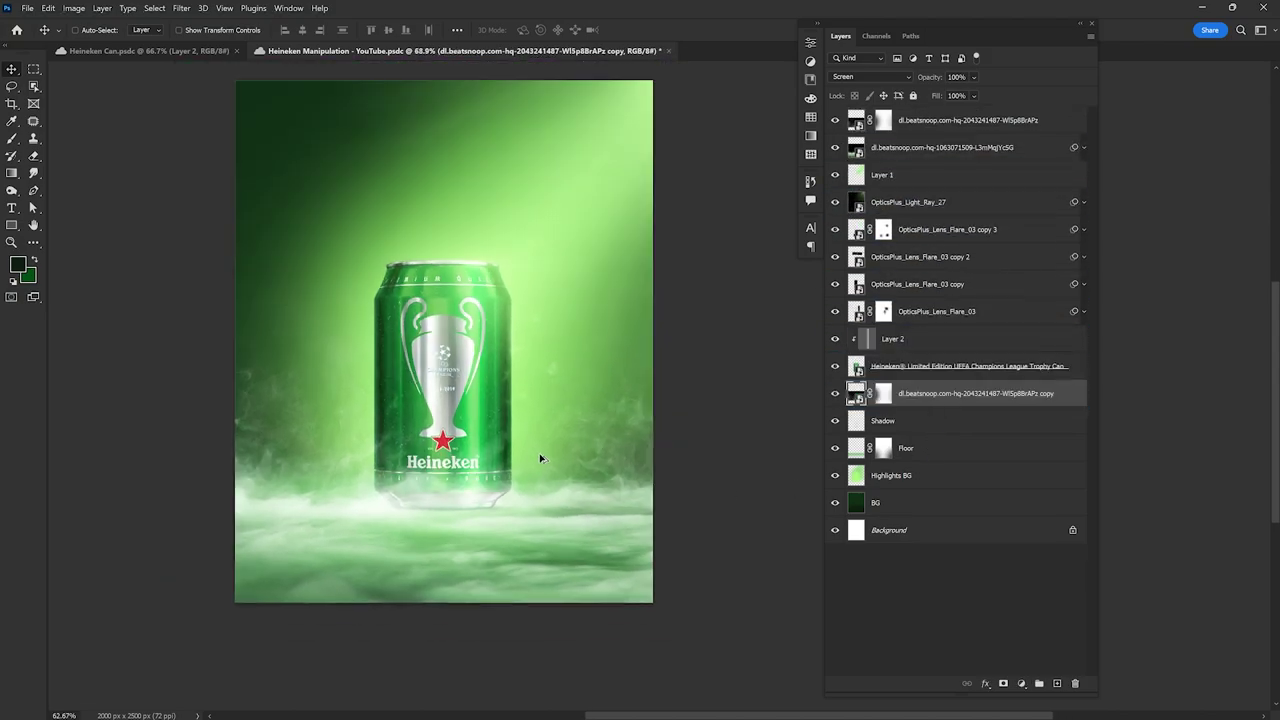
pyautogui.moveTo(540, 457)
pyautogui.mouseDown()
pyautogui.moveTo(630, 314)
pyautogui.moveTo(620, 426)
pyautogui.mouseUp()
pyautogui.scroll(1, 620, 426)
# Step: Paint on the smoke copy's mask so it wraps around the can's base
pyautogui.click(885, 397)
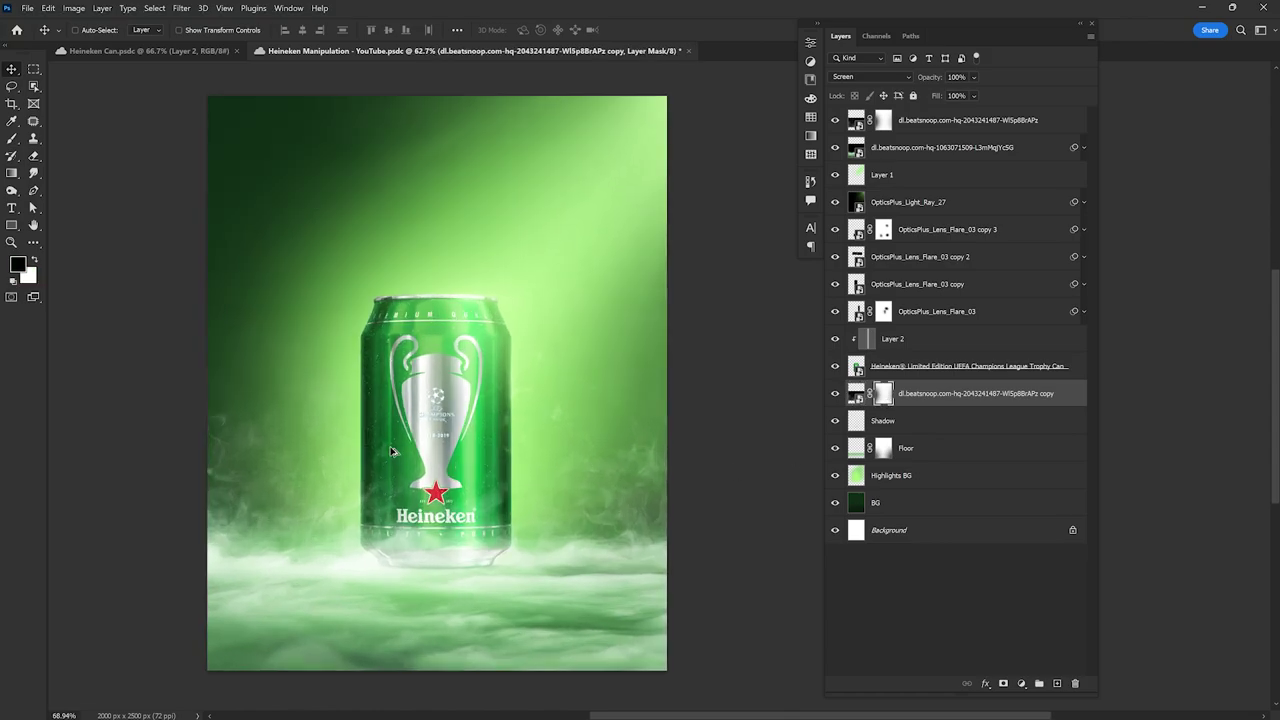
pyautogui.moveTo(418, 469); pyautogui.dragTo(378, 455)
pyautogui.press('b')
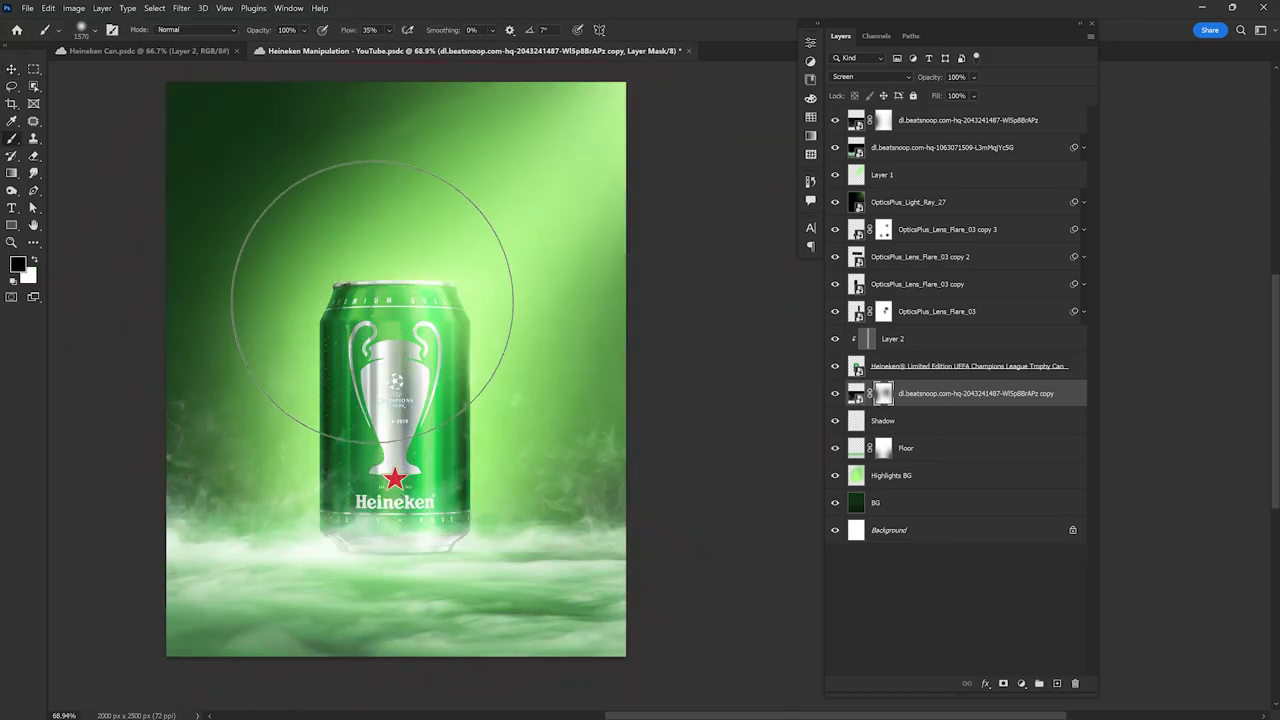
pyautogui.scroll(-3, 493, 407)
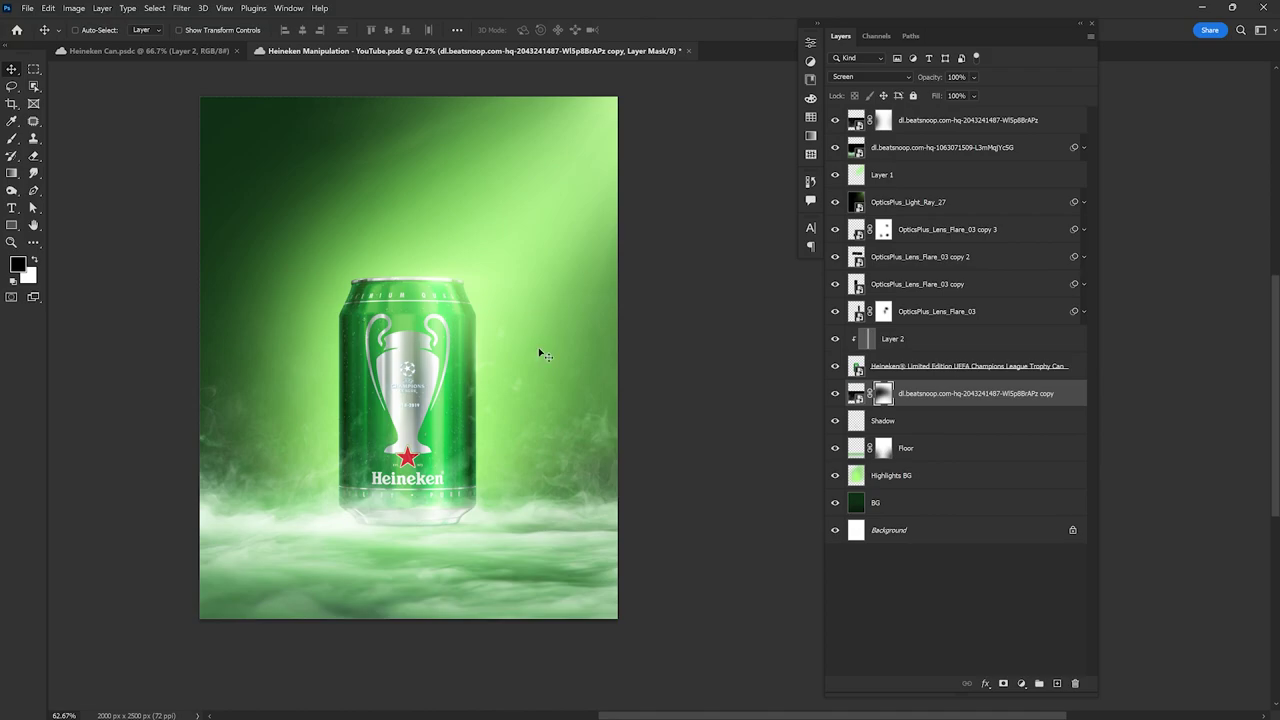
pyautogui.press('v')
pyautogui.scroll(1, 545, 545)
pyautogui.rightClick(538, 531)
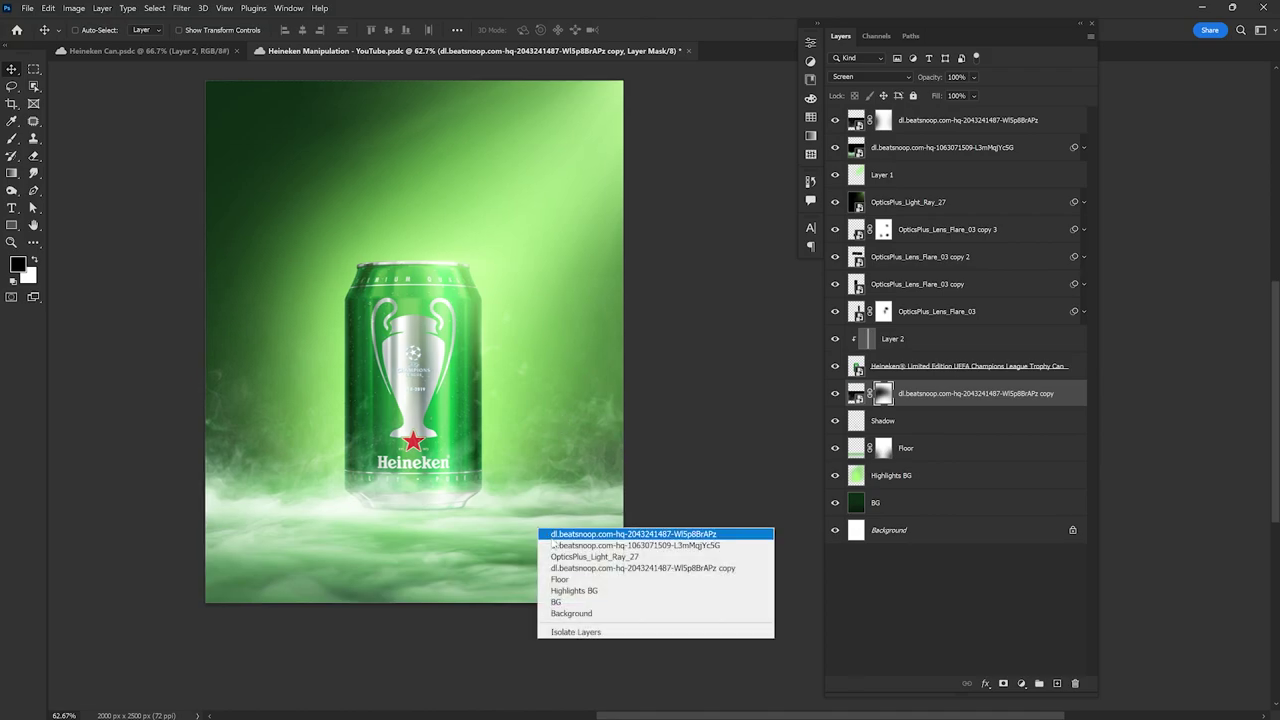
# Step: Select the earlier fog layer and reopen its Hue/Saturation smart filter
pyautogui.click(555, 534)
pyautogui.click(930, 155)
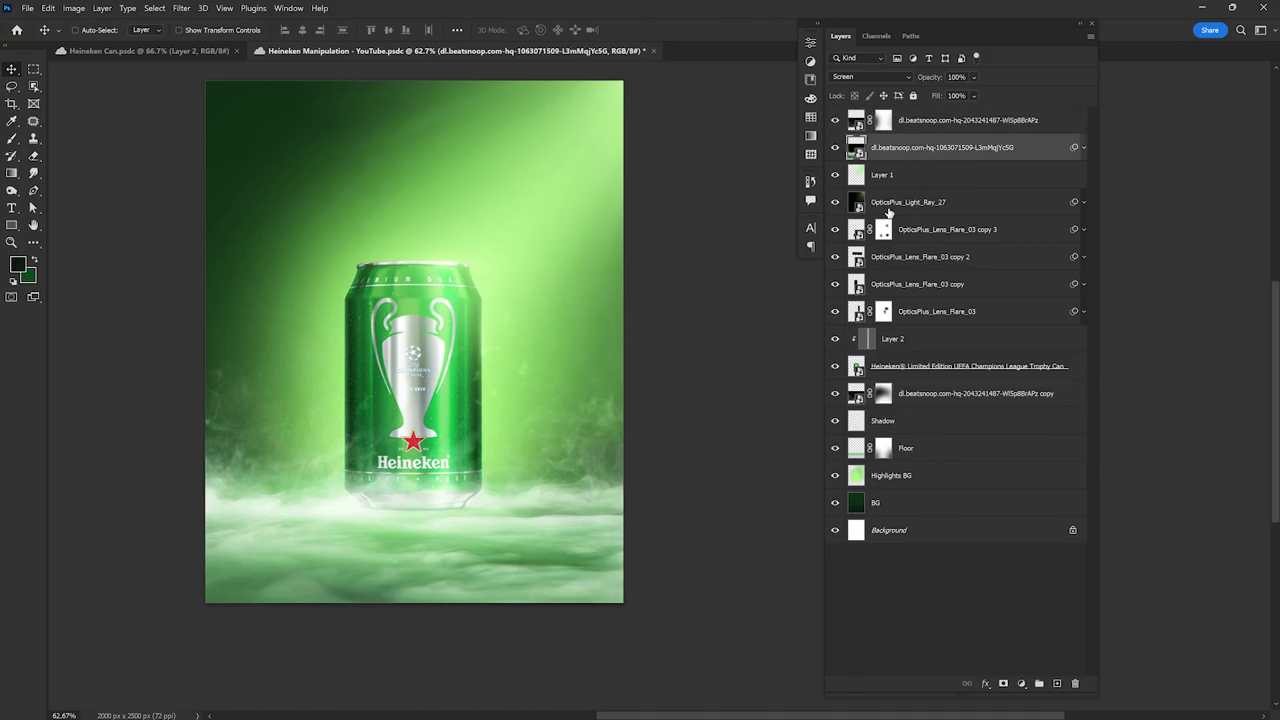
pyautogui.scroll(1, 561, 408)
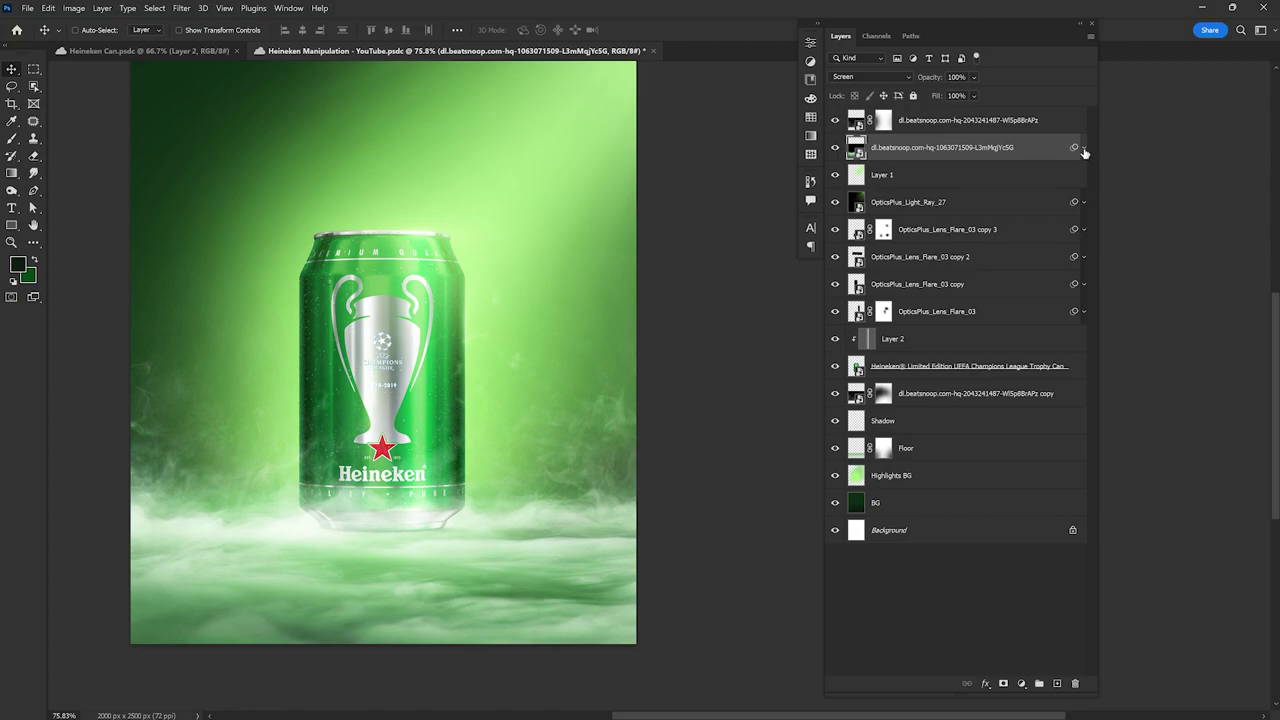
pyautogui.click(1084, 148)
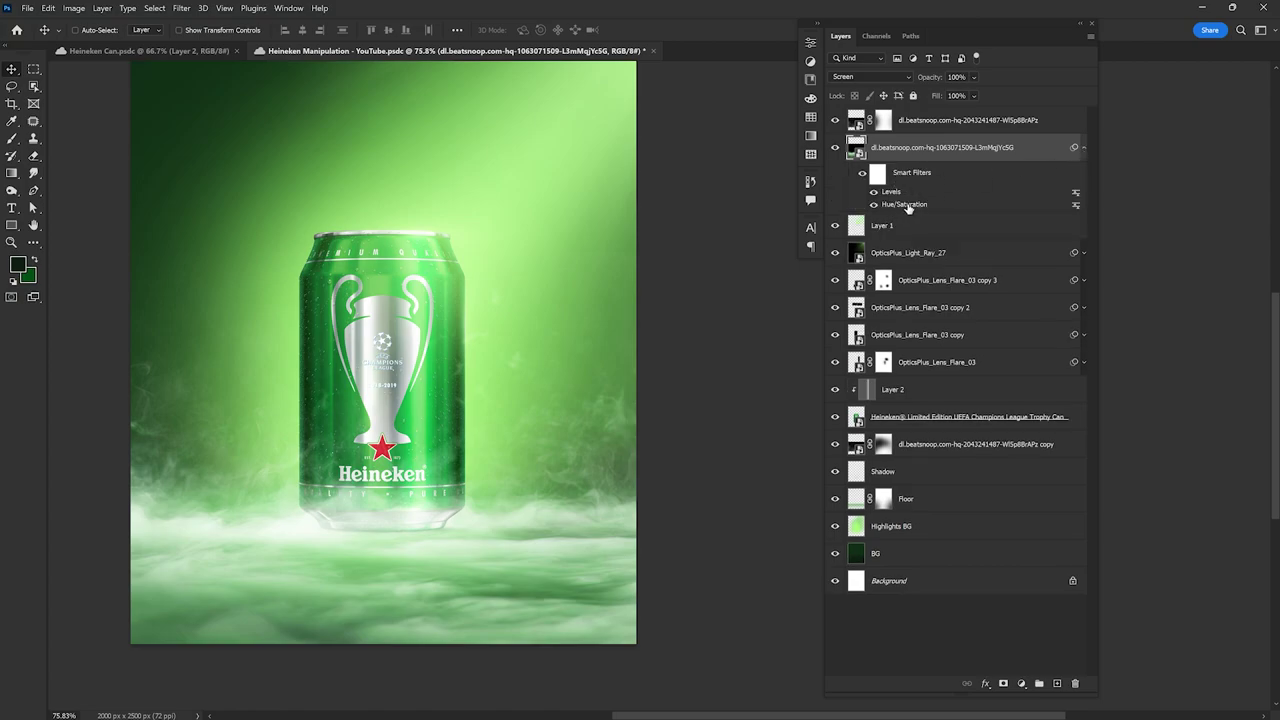
pyautogui.doubleClick(905, 204)
pyautogui.press('Return')
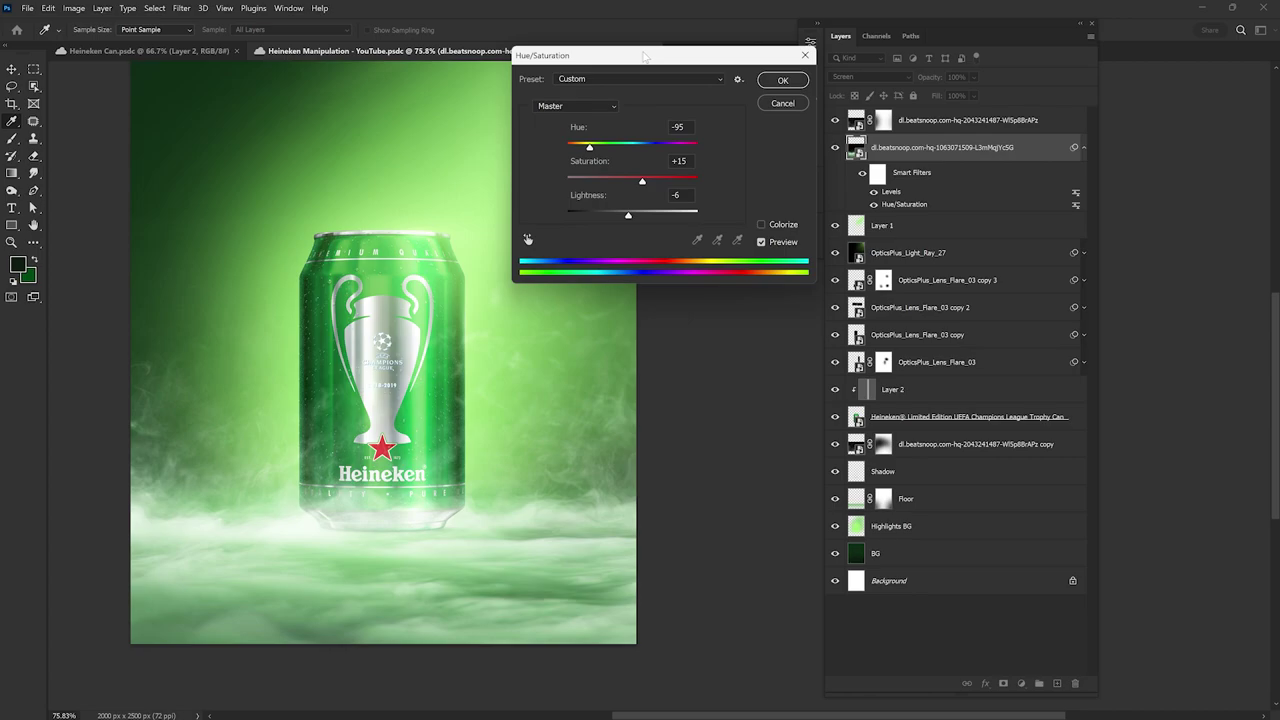
# Step: Set the fog's Hue/Saturation to Hue -92, Saturation +30, Lightness -8
pyautogui.moveTo(643, 57); pyautogui.dragTo(408, 22)
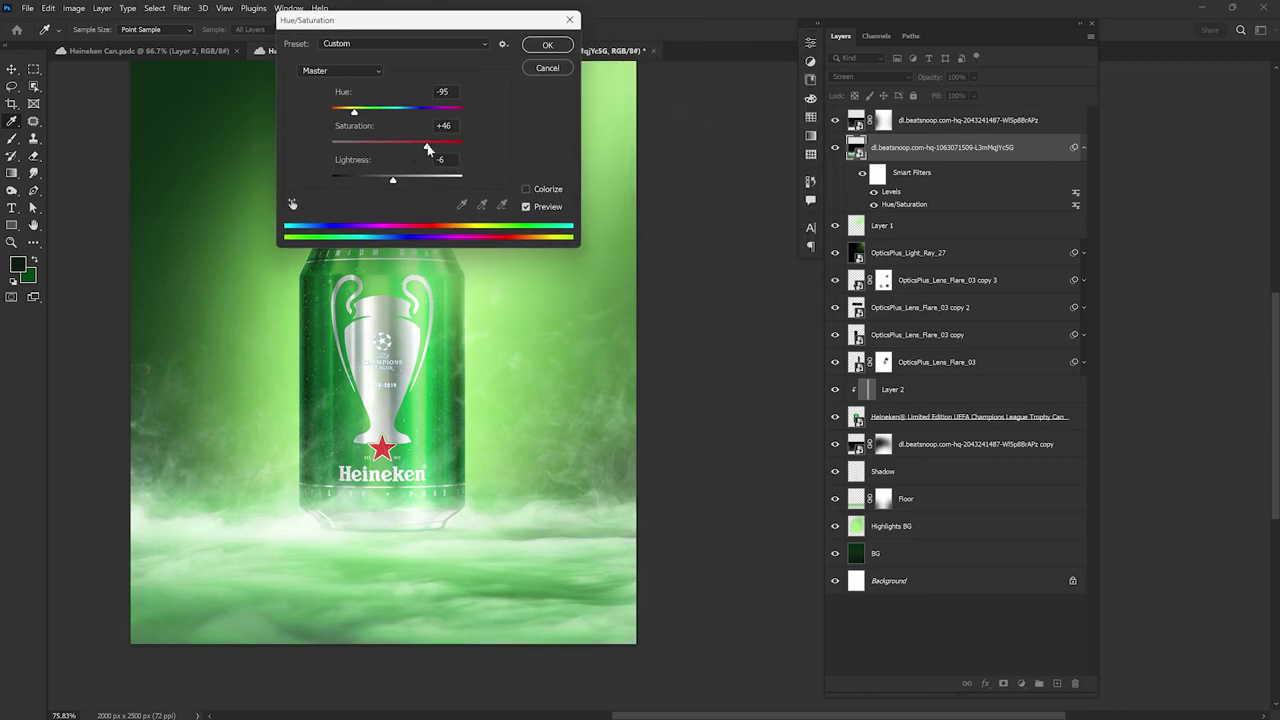
pyautogui.moveTo(428, 149); pyautogui.dragTo(413, 147)
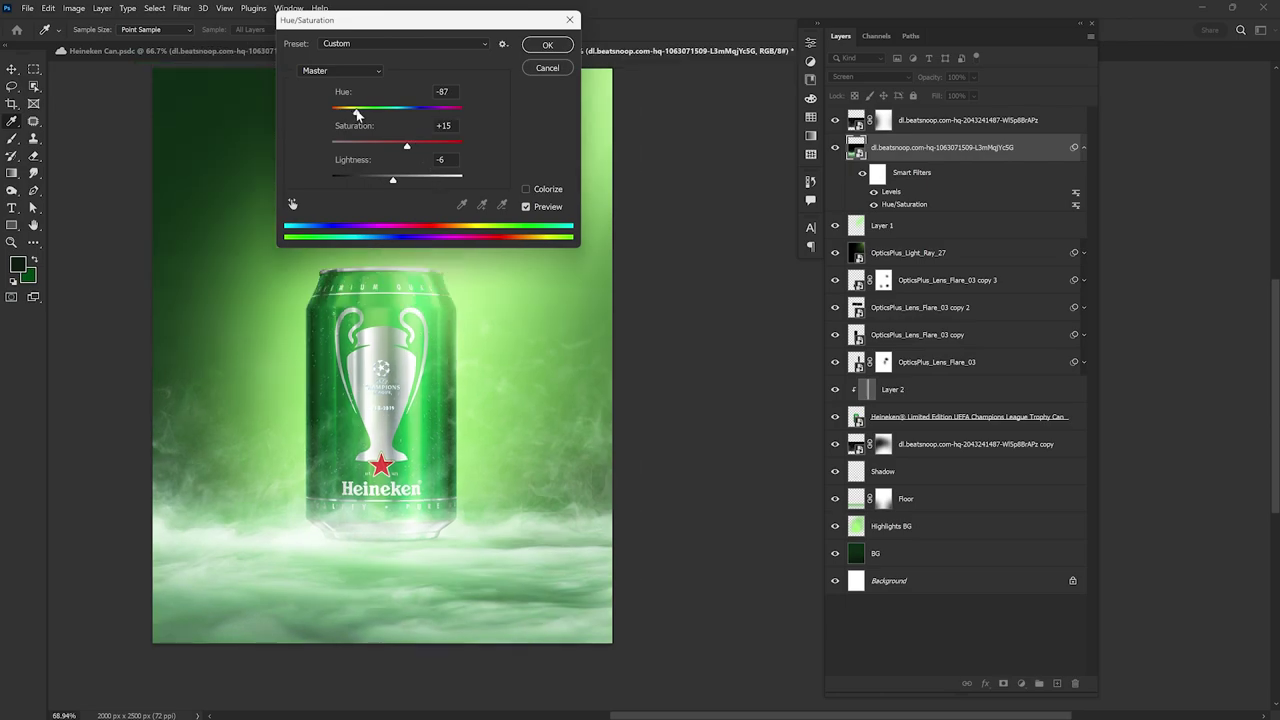
pyautogui.click(416, 146)
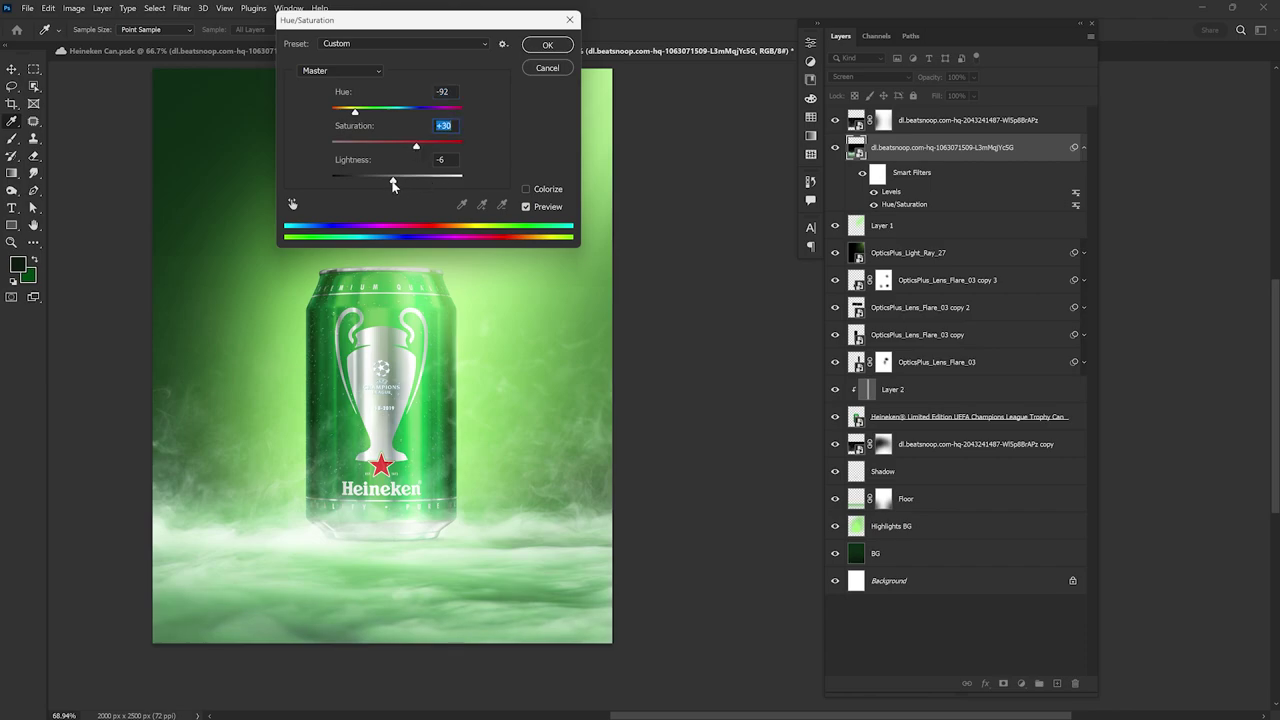
pyautogui.moveTo(393, 185); pyautogui.dragTo(395, 185)
pyautogui.click(391, 183)
pyautogui.click(548, 46)
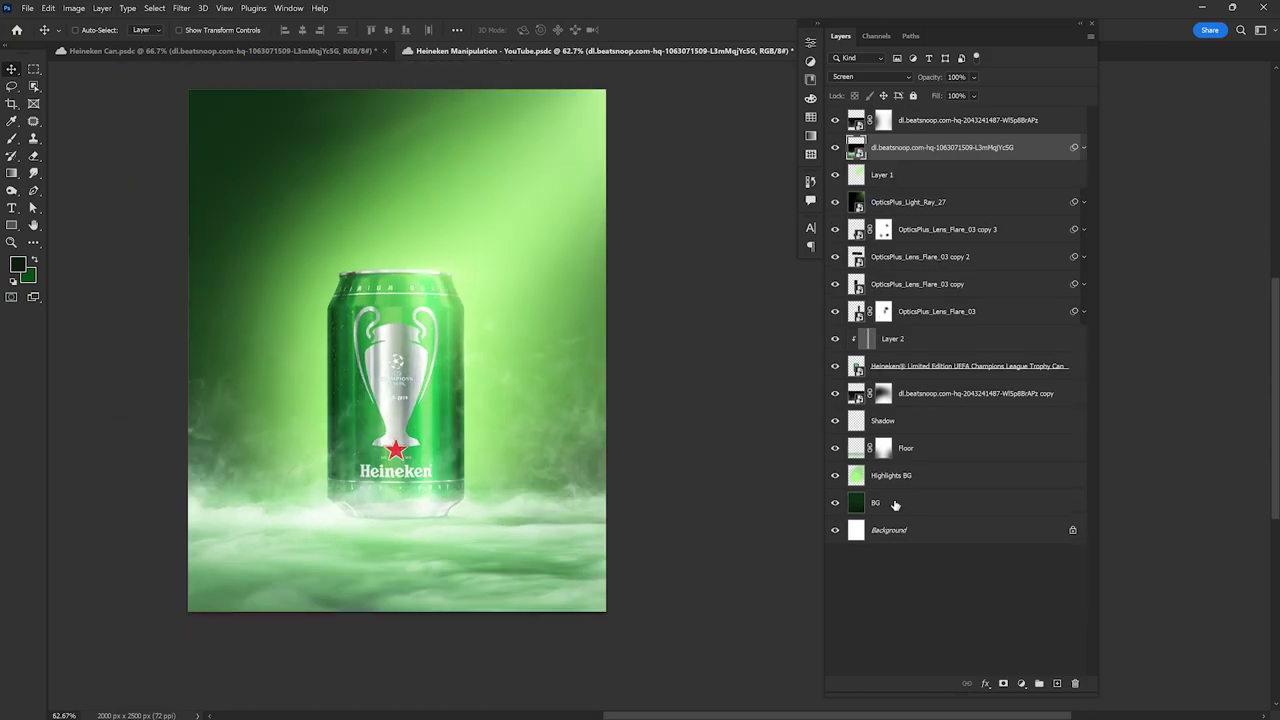
# Step: Place the OpticsPlus_Lens_Flare_22 image as a new layer just above BG
pyautogui.click(895, 505)
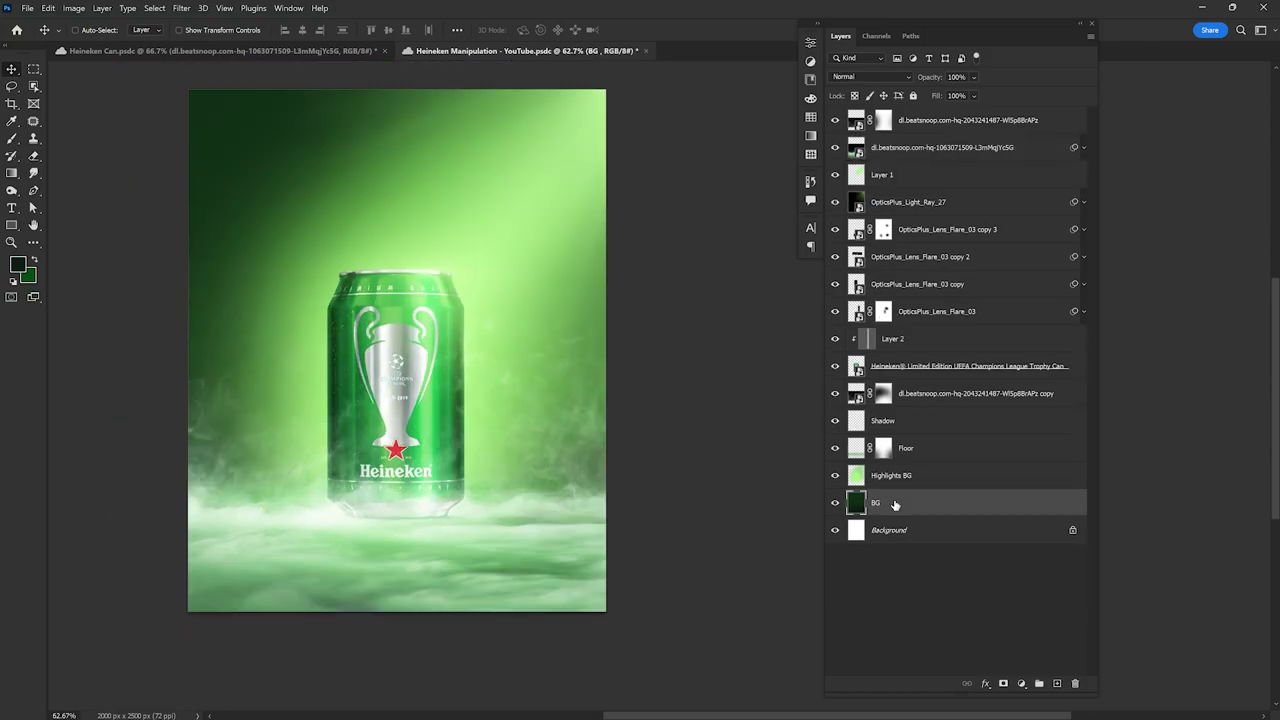
pyautogui.click(955, 152)
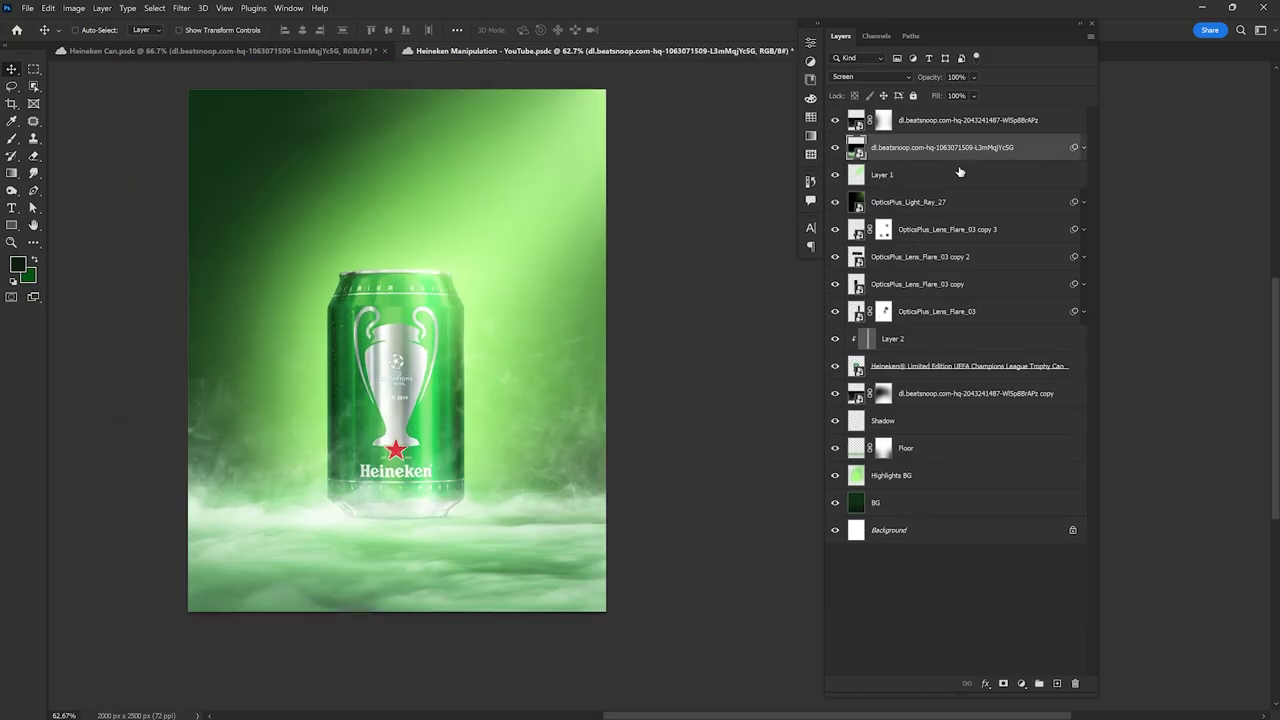
pyautogui.click(906, 508)
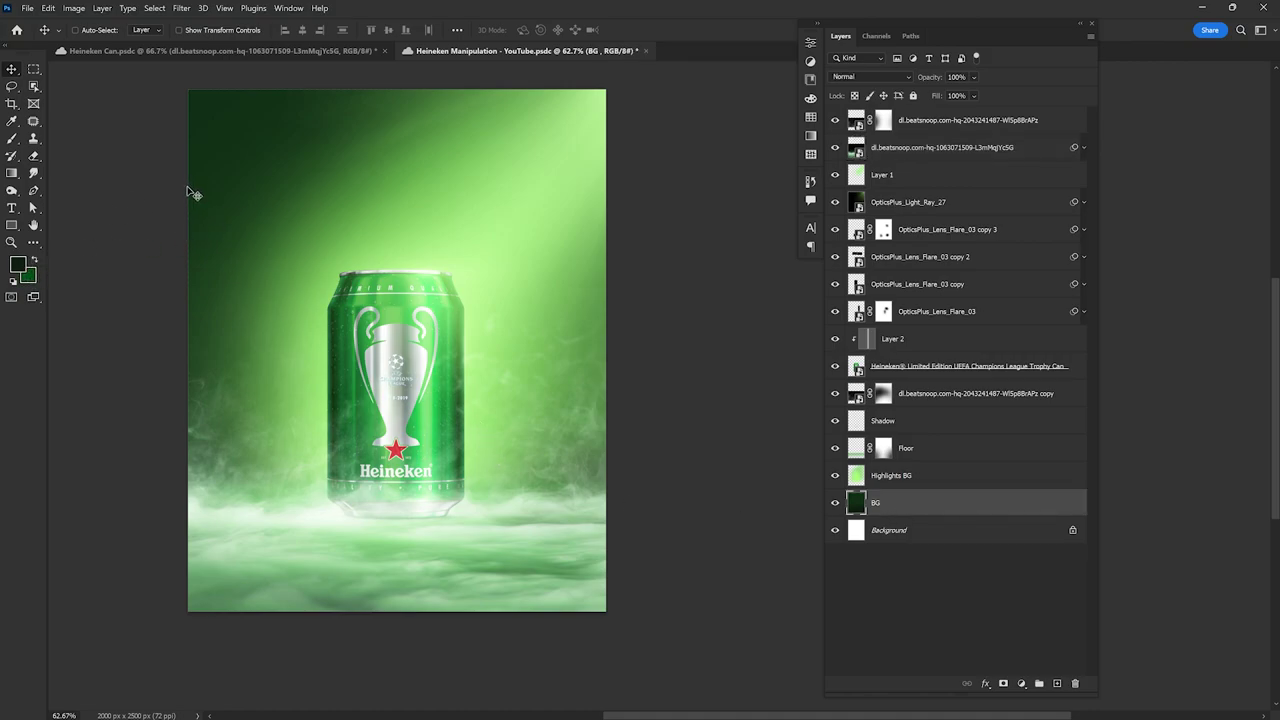
pyautogui.press('i')
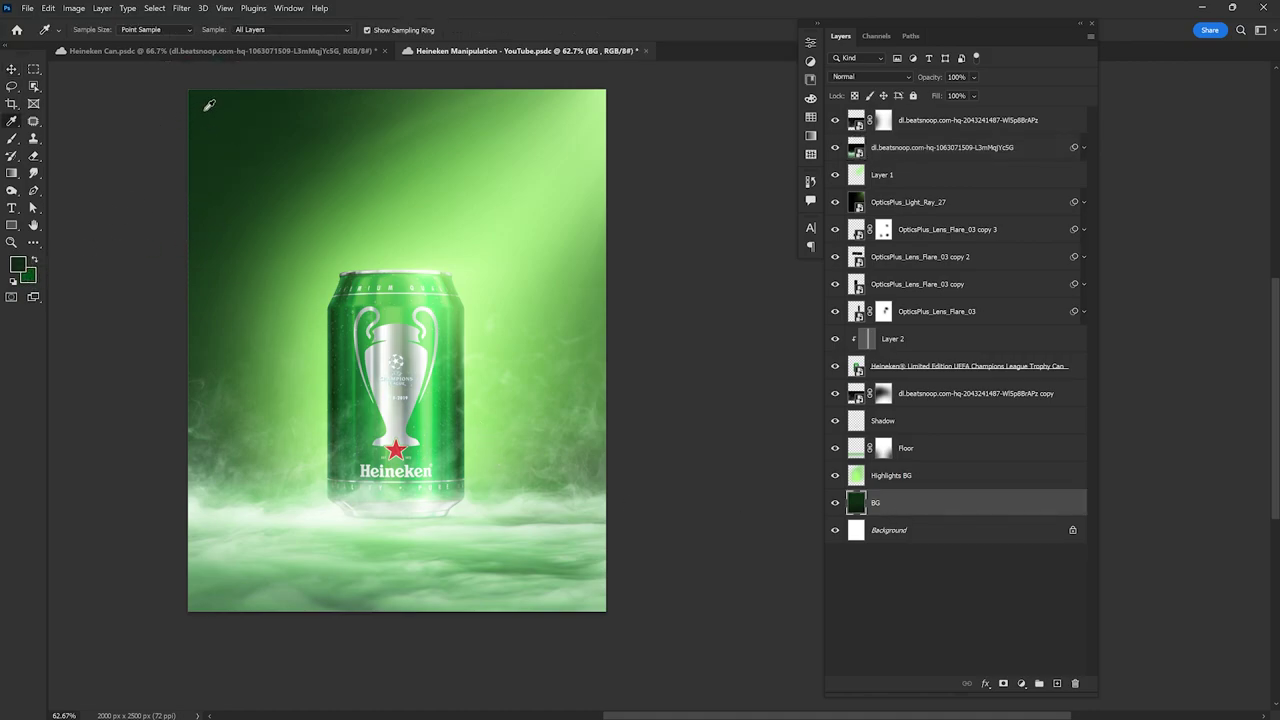
pyautogui.press('b')
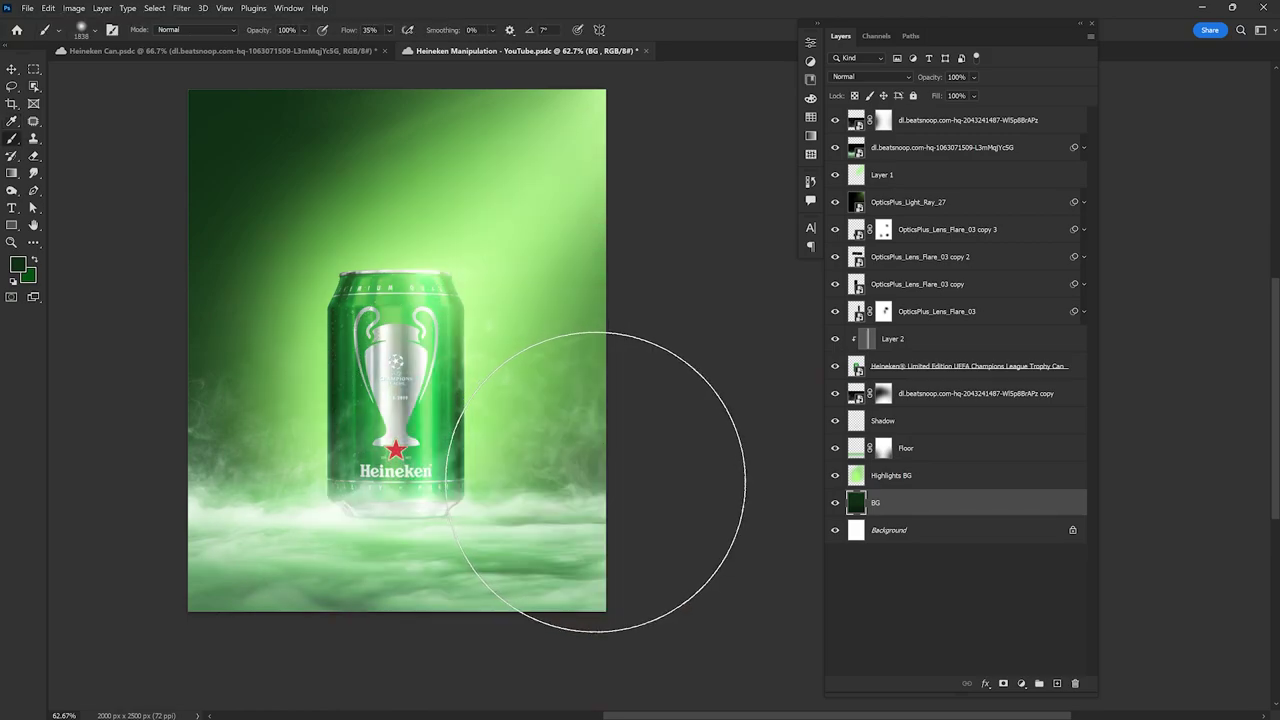
pyautogui.press('v')
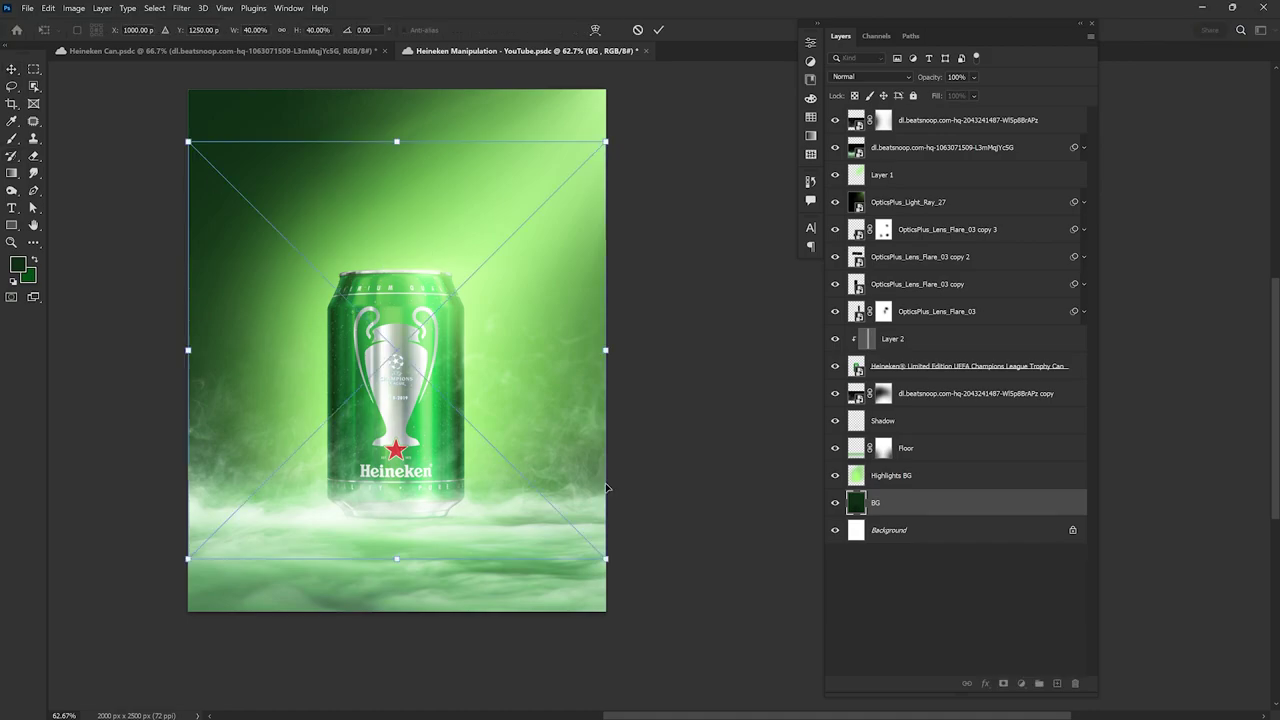
pyautogui.press('Return')
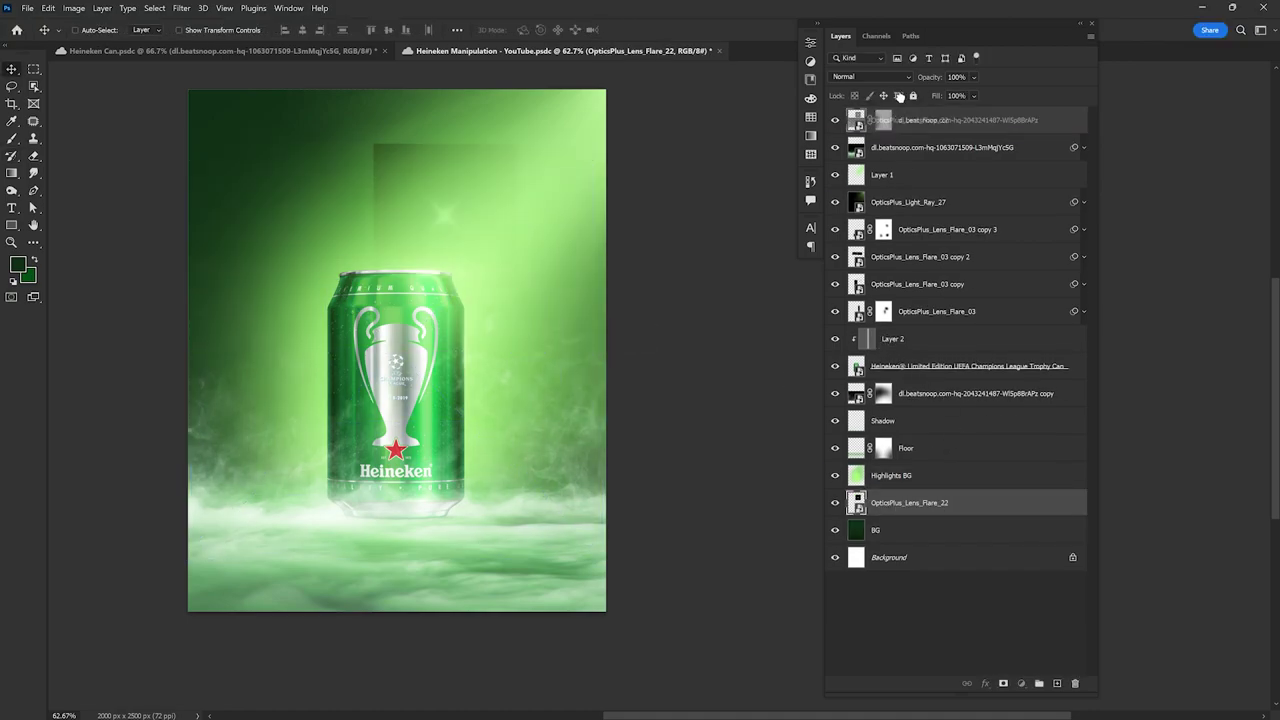
# Step: Move the lens flare layer to the top of the stack and blend it with Screen
pyautogui.moveTo(933, 515); pyautogui.dragTo(900, 112)
pyautogui.click(872, 78)
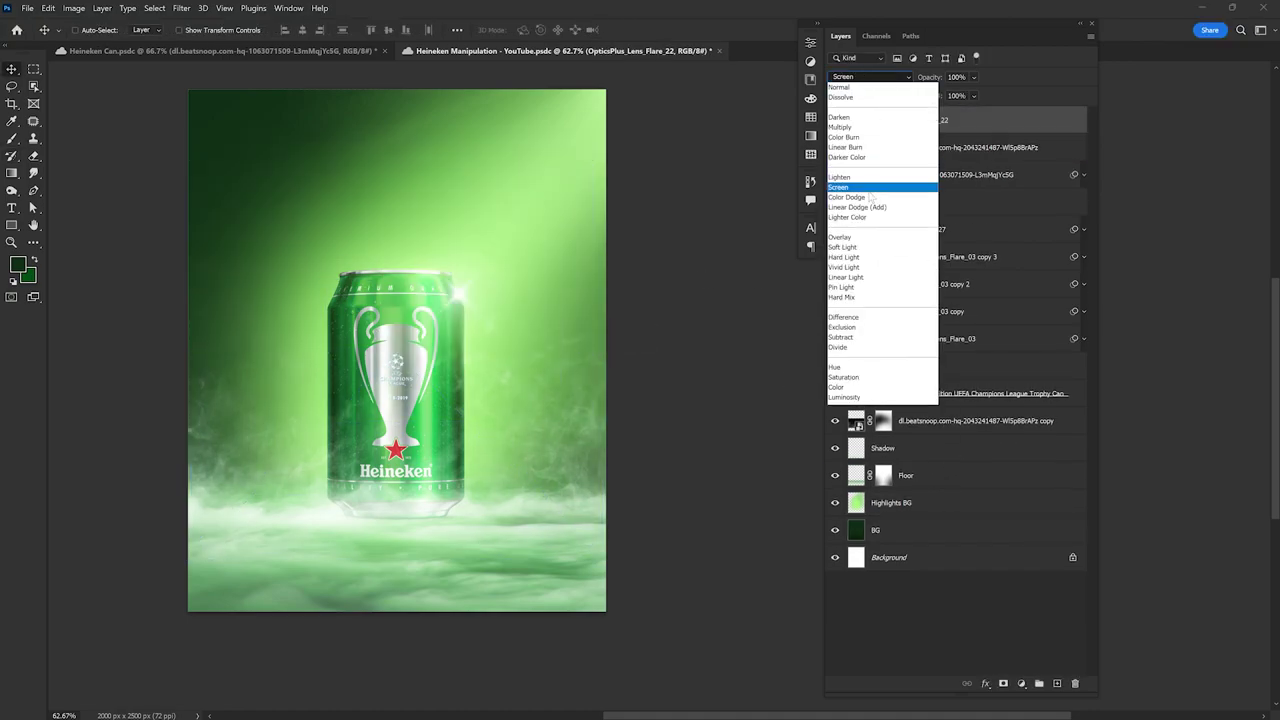
pyautogui.click(840, 183)
pyautogui.scroll(3, 447, 298)
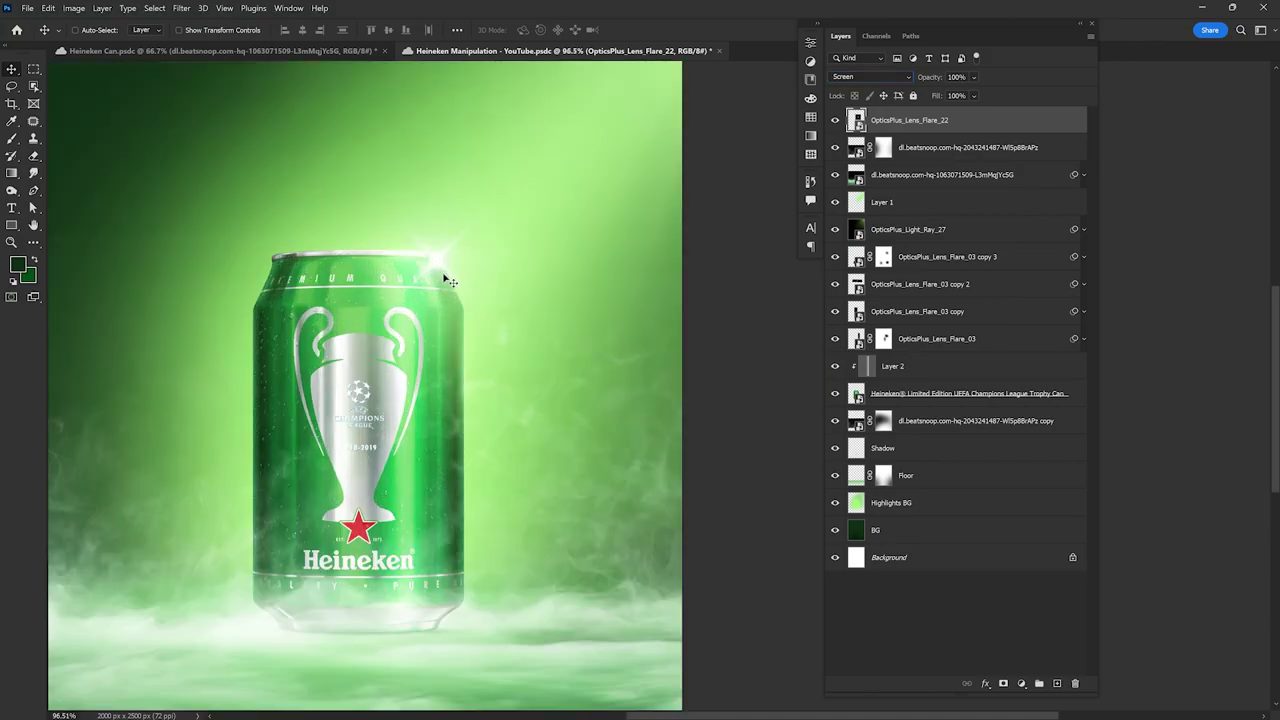
pyautogui.scroll(-2, 520, 342)
pyautogui.scroll(1, 520, 342)
# Step: Shrink the flare to about 13.72% and set it on the can's top-right rim
pyautogui.hotkey('ctrl', 't')
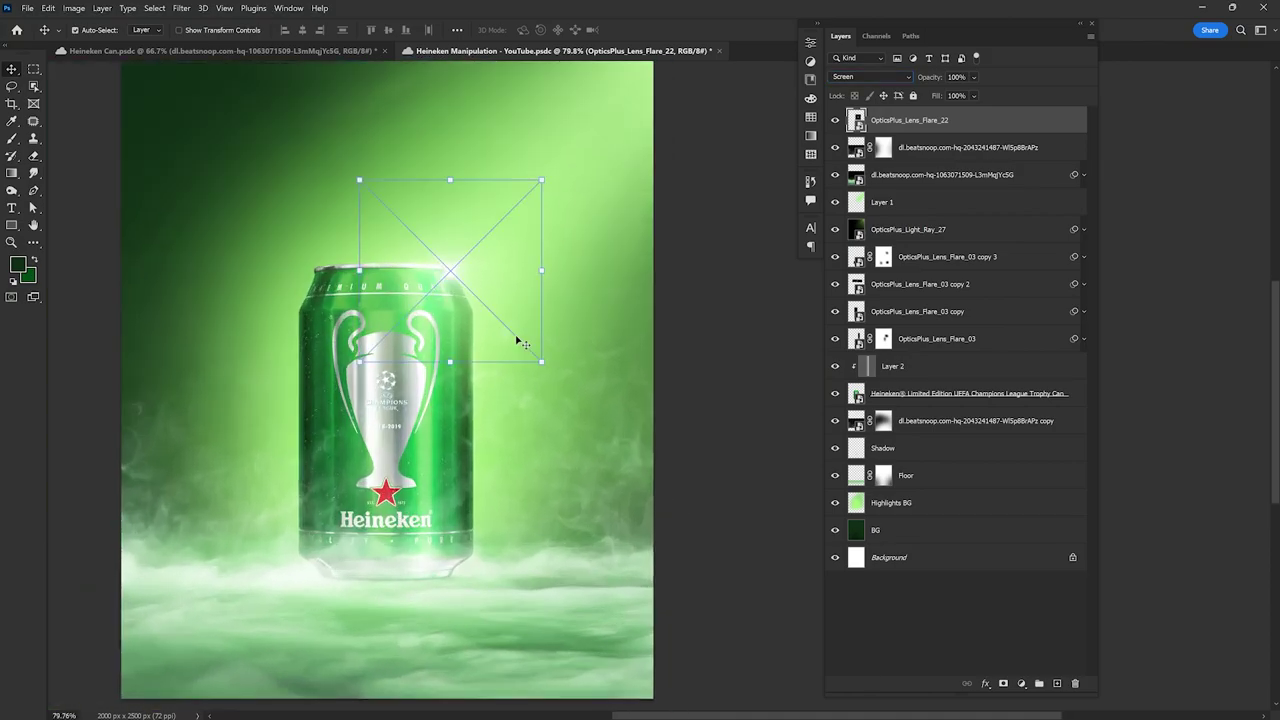
pyautogui.moveTo(540, 258); pyautogui.dragTo(512, 258)
pyautogui.press('Return')
pyautogui.scroll(2, 505, 255)
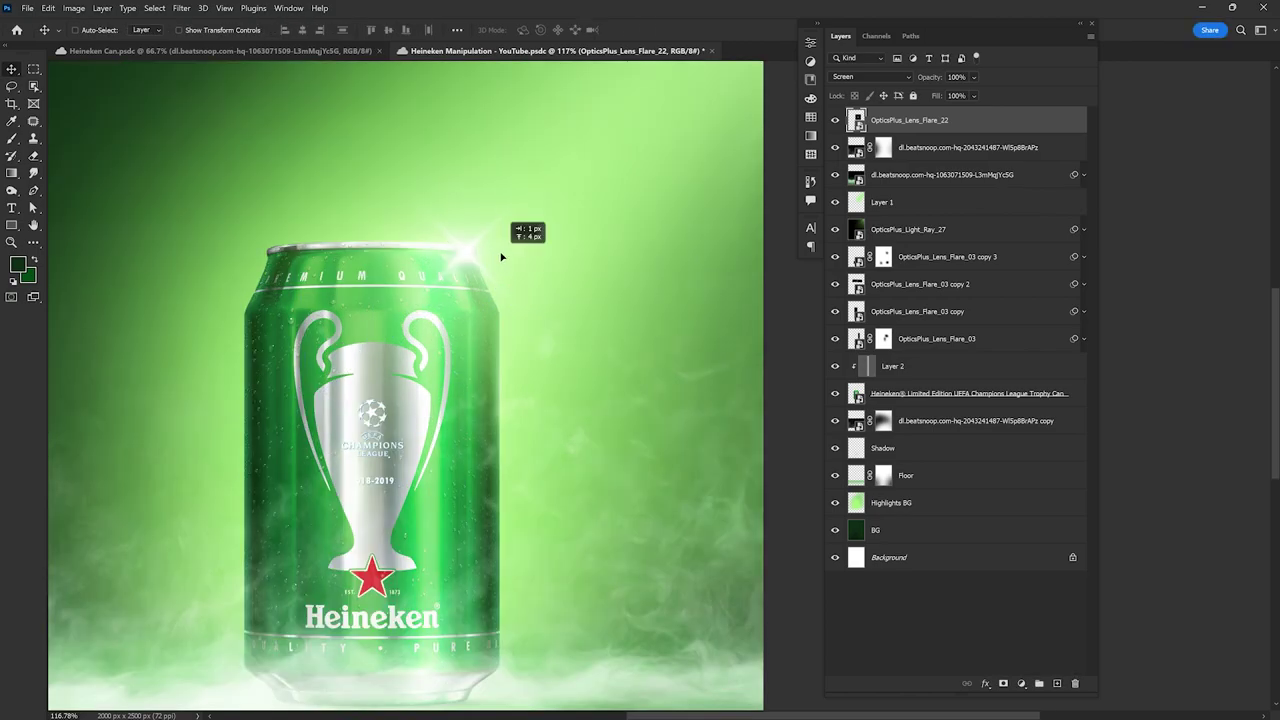
pyautogui.hotkey('ctrl', 'Tab')
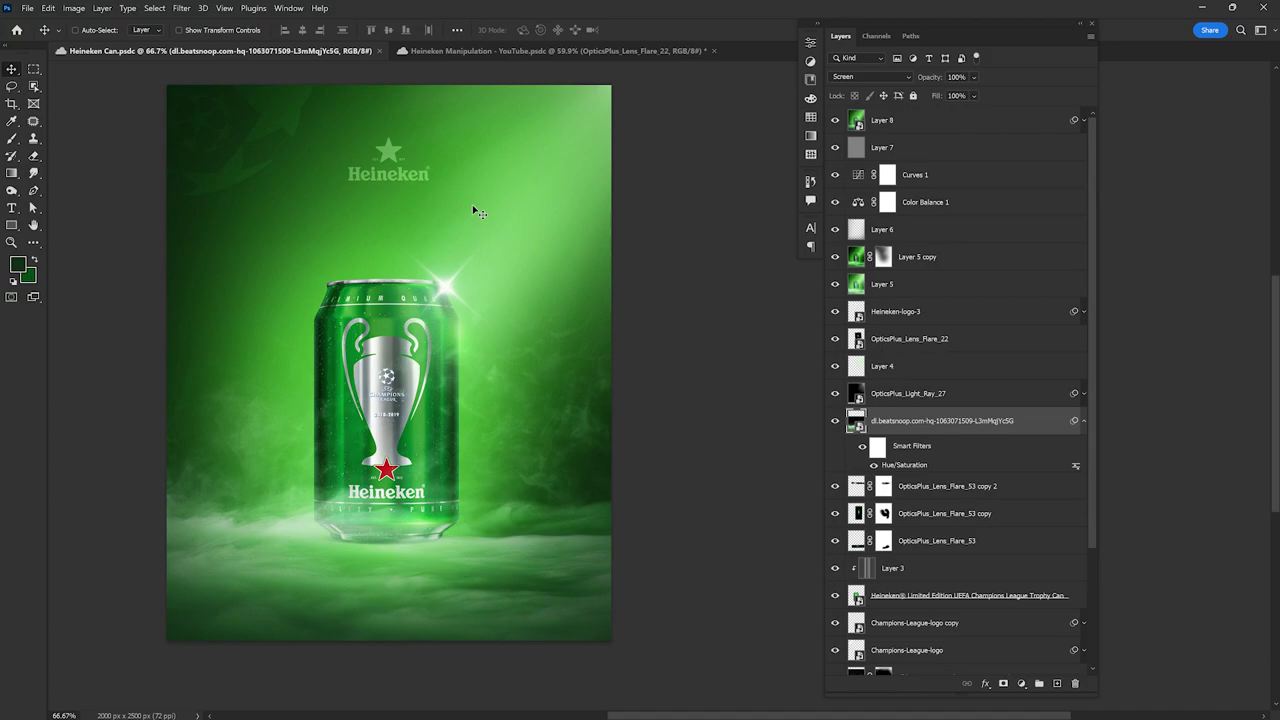
pyautogui.click(595, 51)
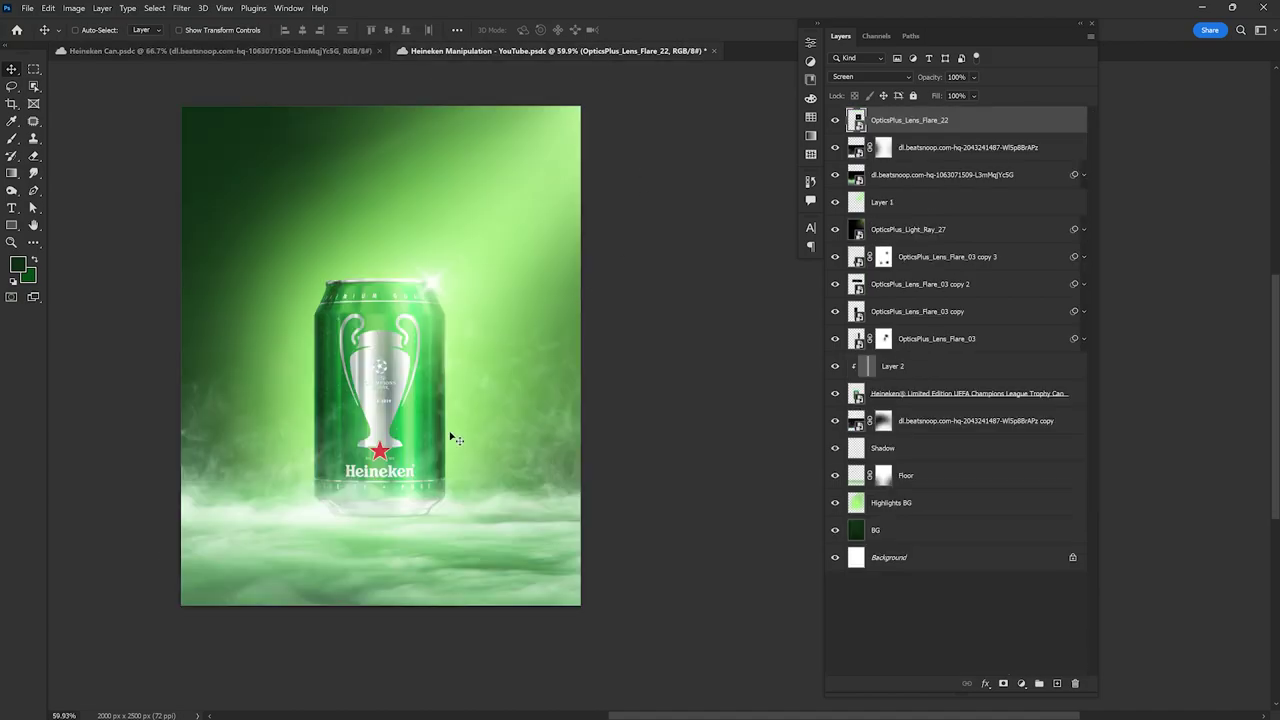
pyautogui.scroll(-1, 657, 457)
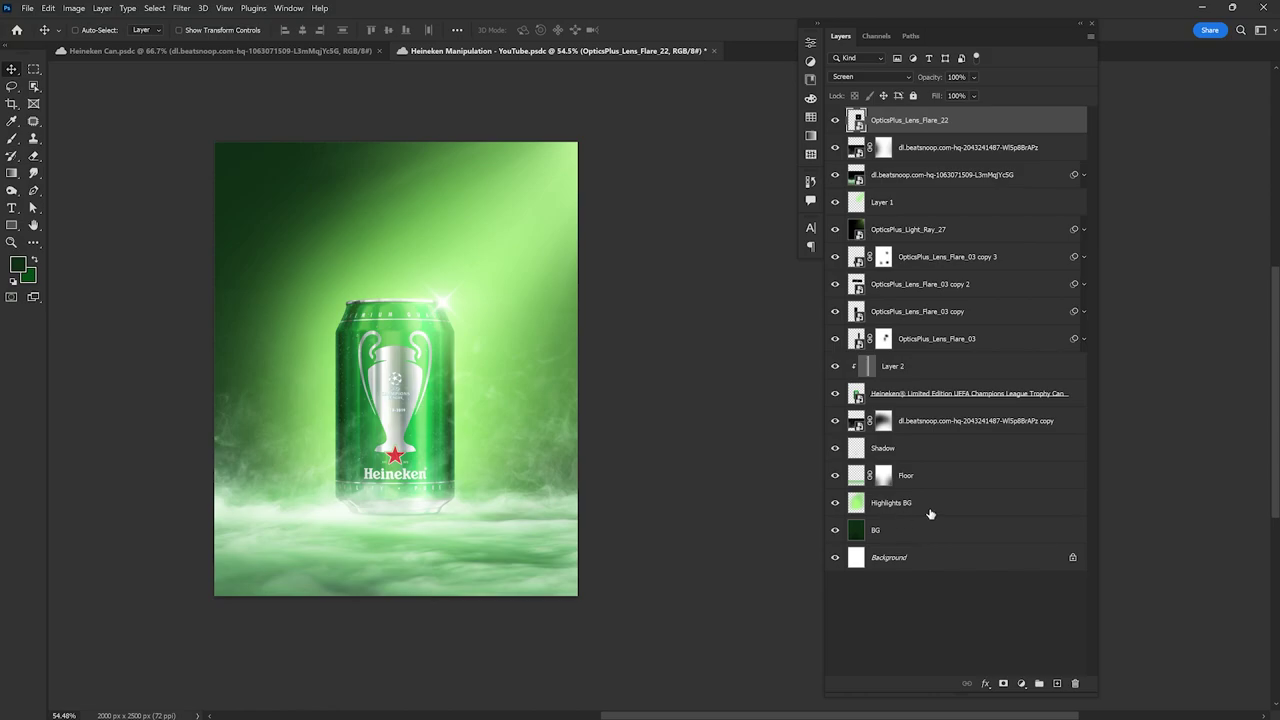
# Step: Add a layer mask to the Highlights BG layer
pyautogui.click(930, 512)
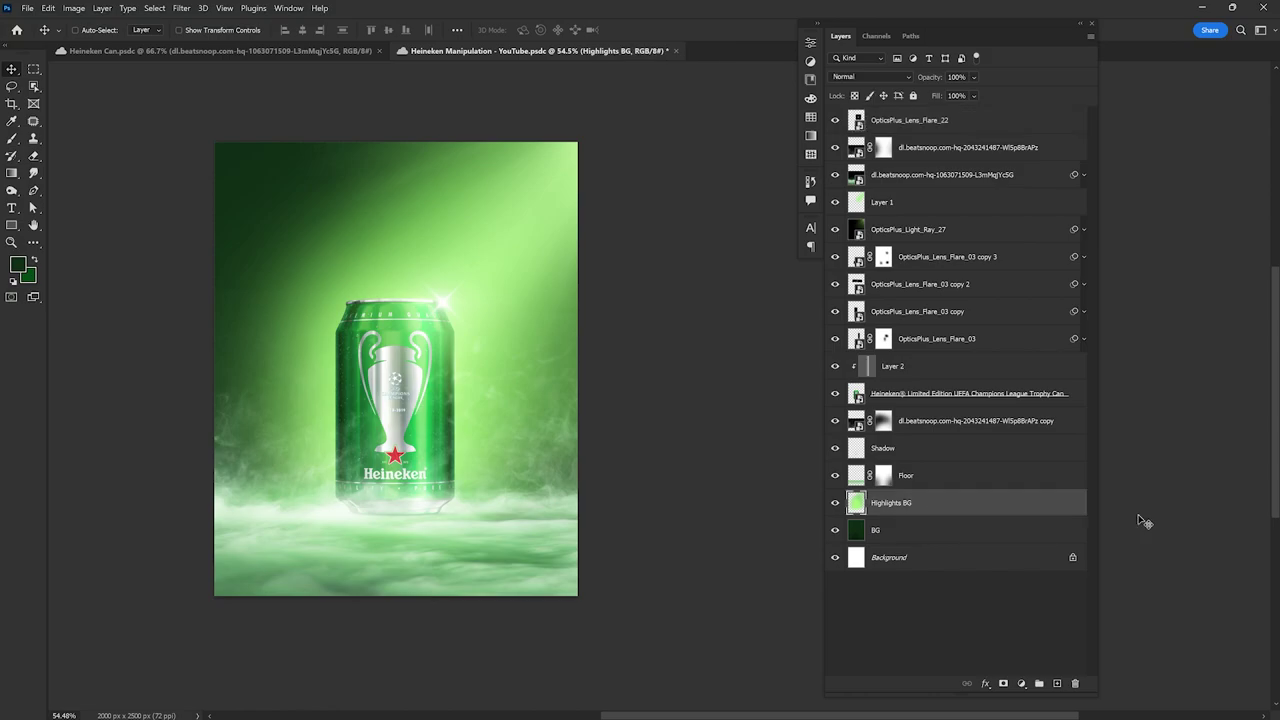
pyautogui.click(19, 175)
pyautogui.scroll(1, 614, 322)
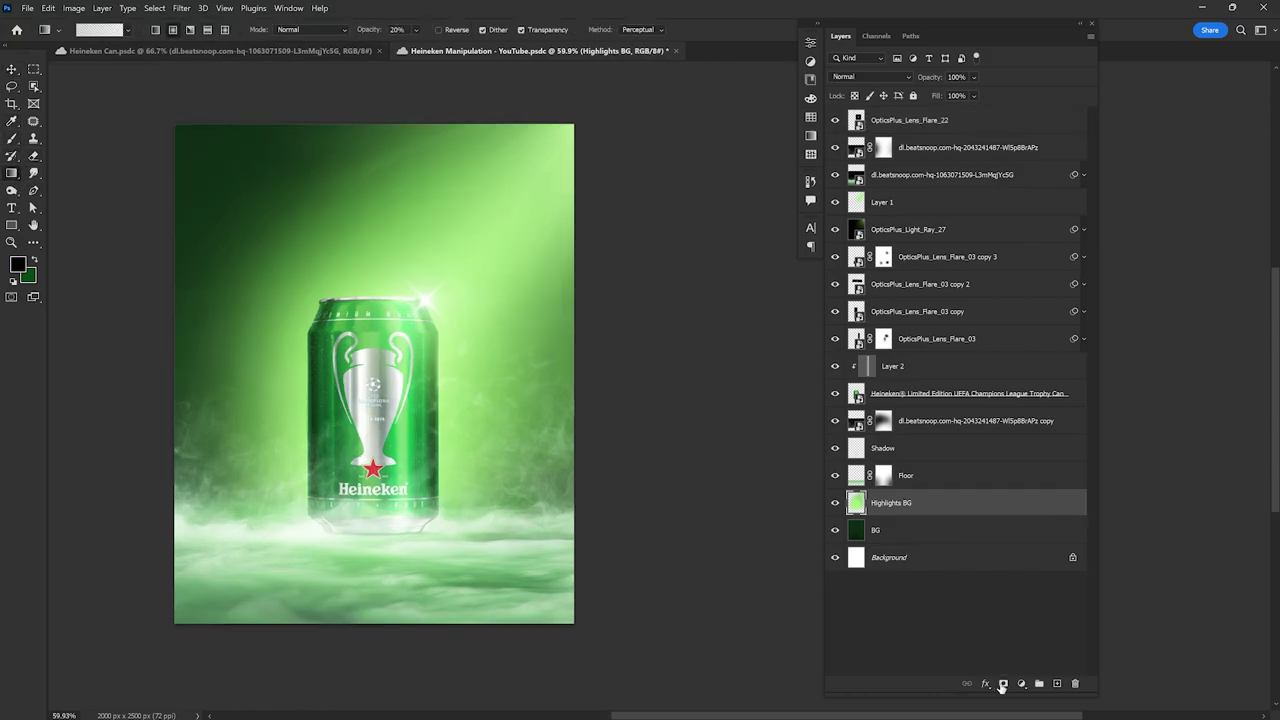
pyautogui.click(1002, 683)
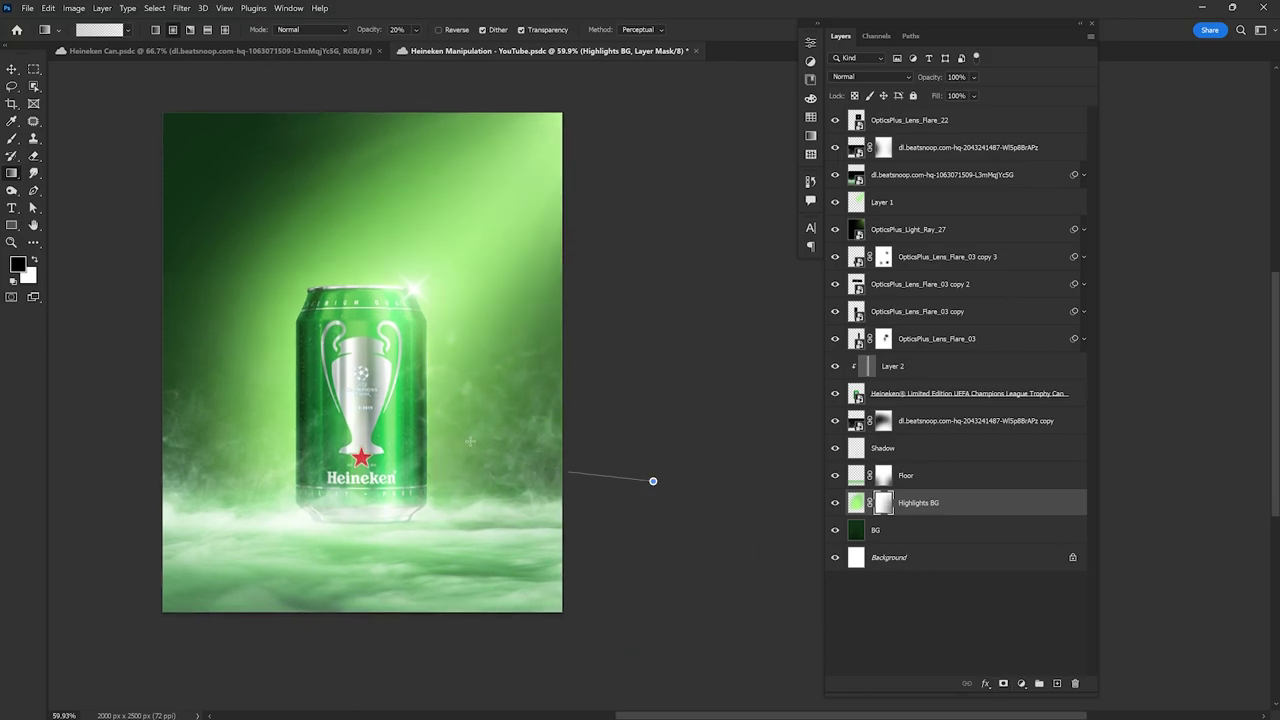
# Step: Add a new layer above BG filled with dark green sampled from the background
pyautogui.click(885, 530)
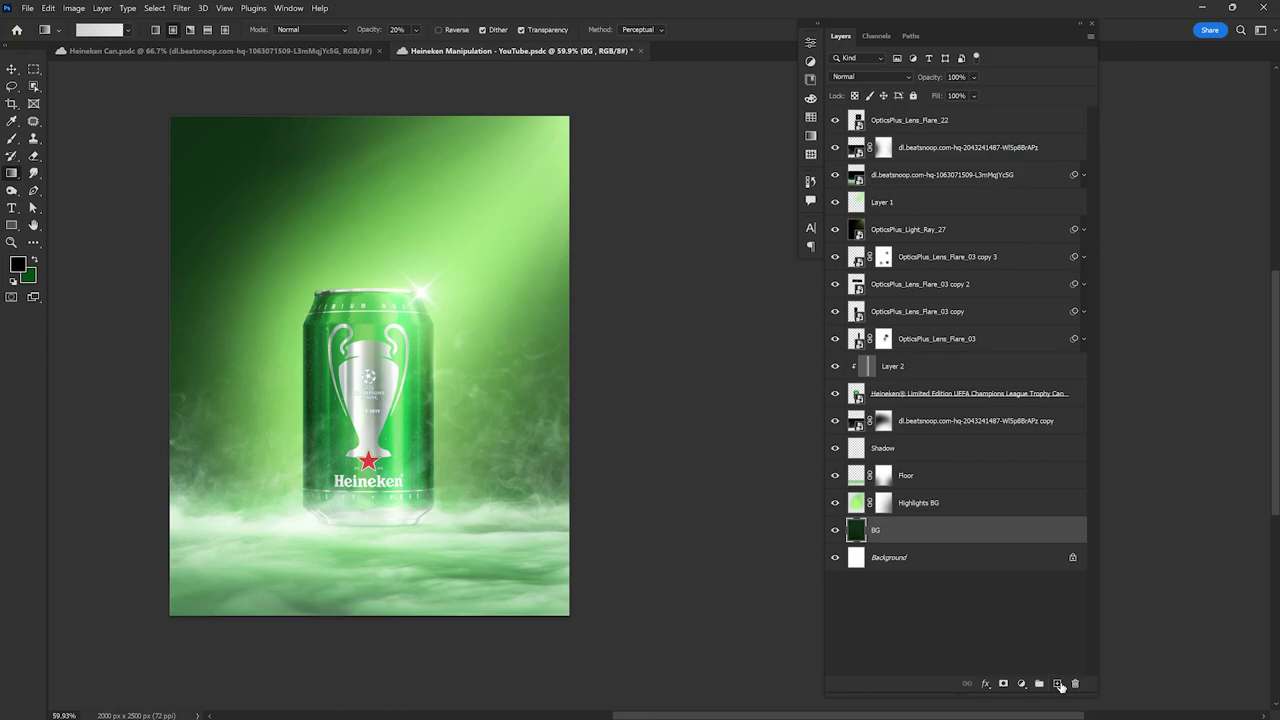
pyautogui.click(1058, 683)
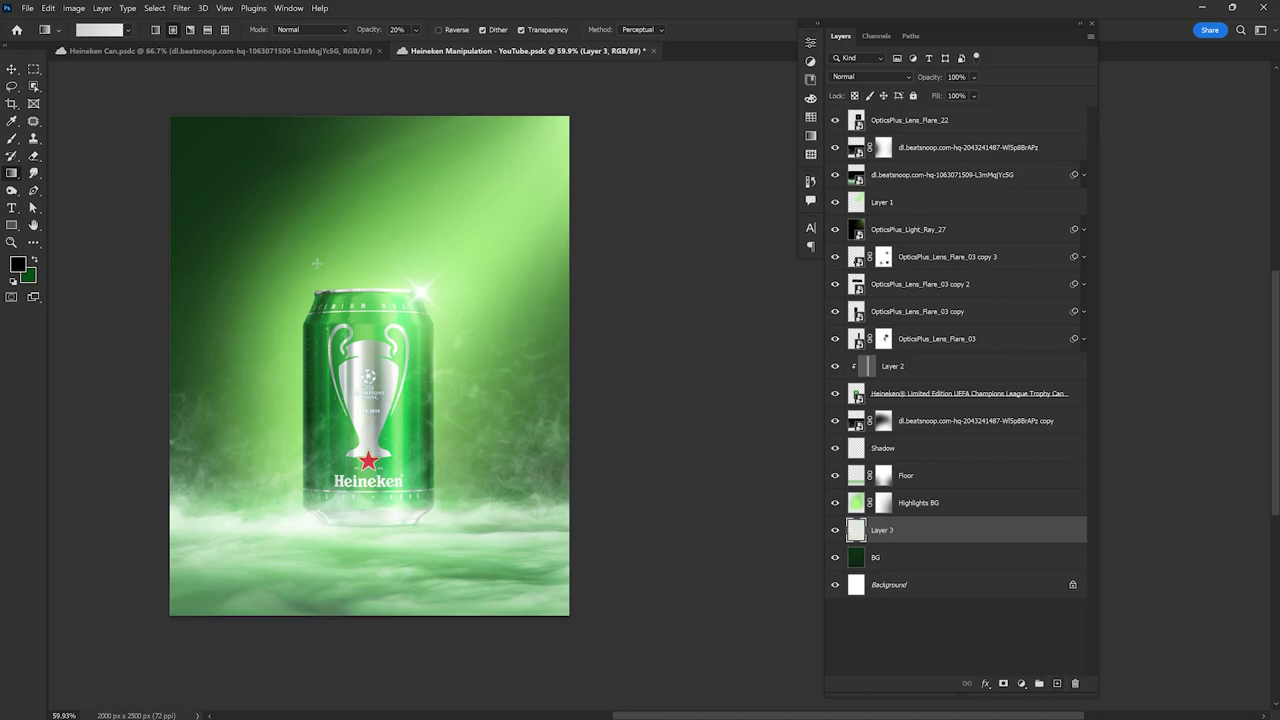
pyautogui.keyDown('alt'); pyautogui.click(193, 133); pyautogui.keyUp('alt')
pyautogui.hotkey('alt', 'BackSpace')
# Step: Paint out the Highlights BG glow right of the can, comparing with the dark fill hidden
pyautogui.click(887, 505)
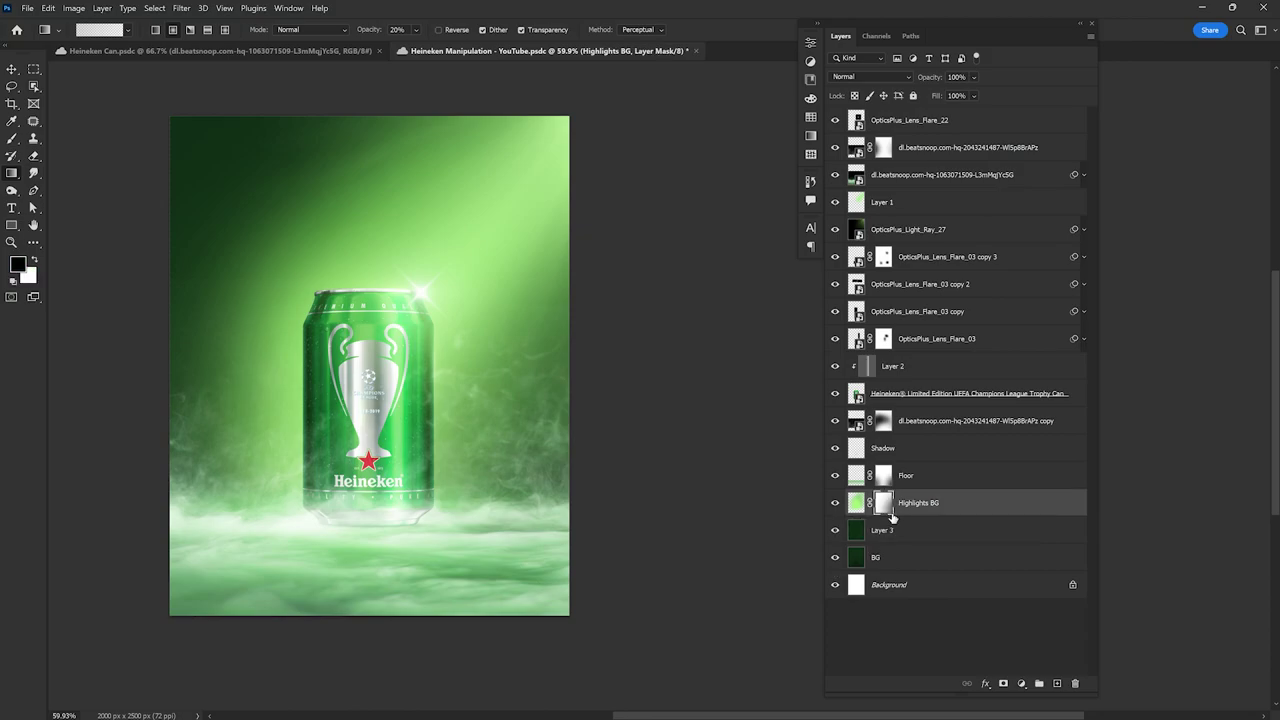
pyautogui.press('b')
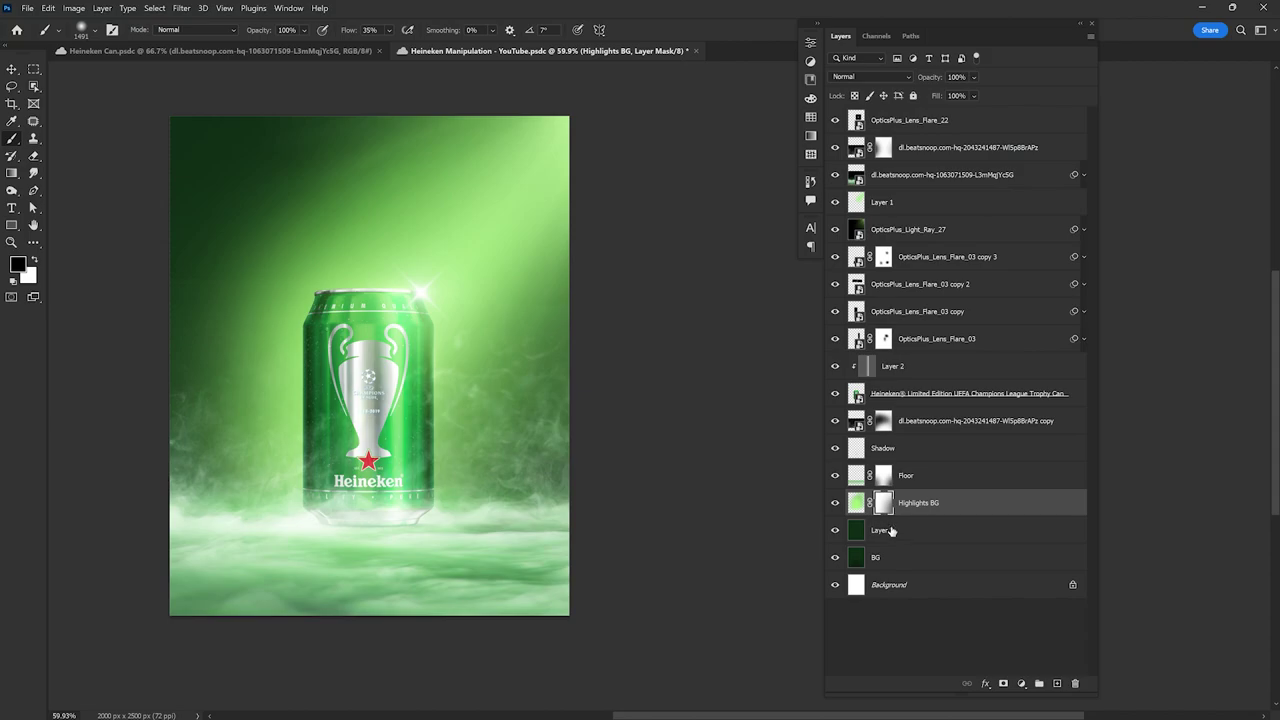
pyautogui.press('e')
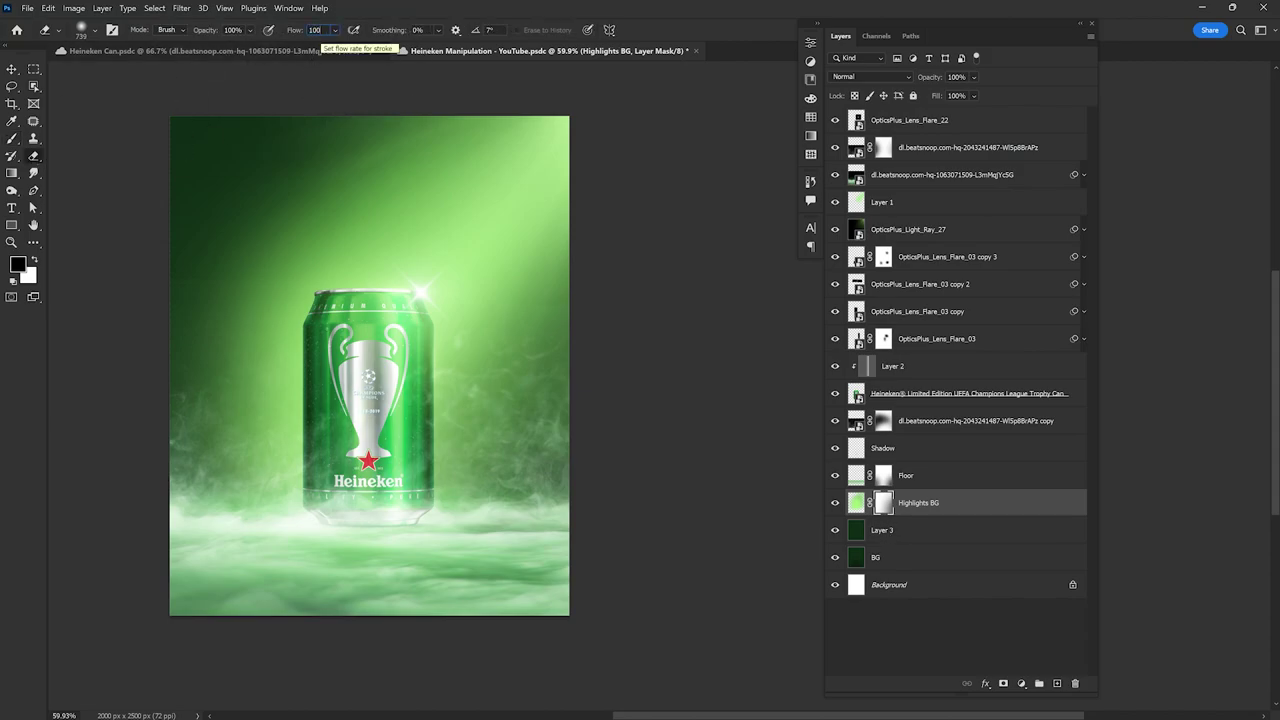
pyautogui.press('b')
pyautogui.moveTo(540, 382)
pyautogui.mouseDown()
pyautogui.moveTo(517, 497)
pyautogui.moveTo(170, 543)
pyautogui.mouseUp()
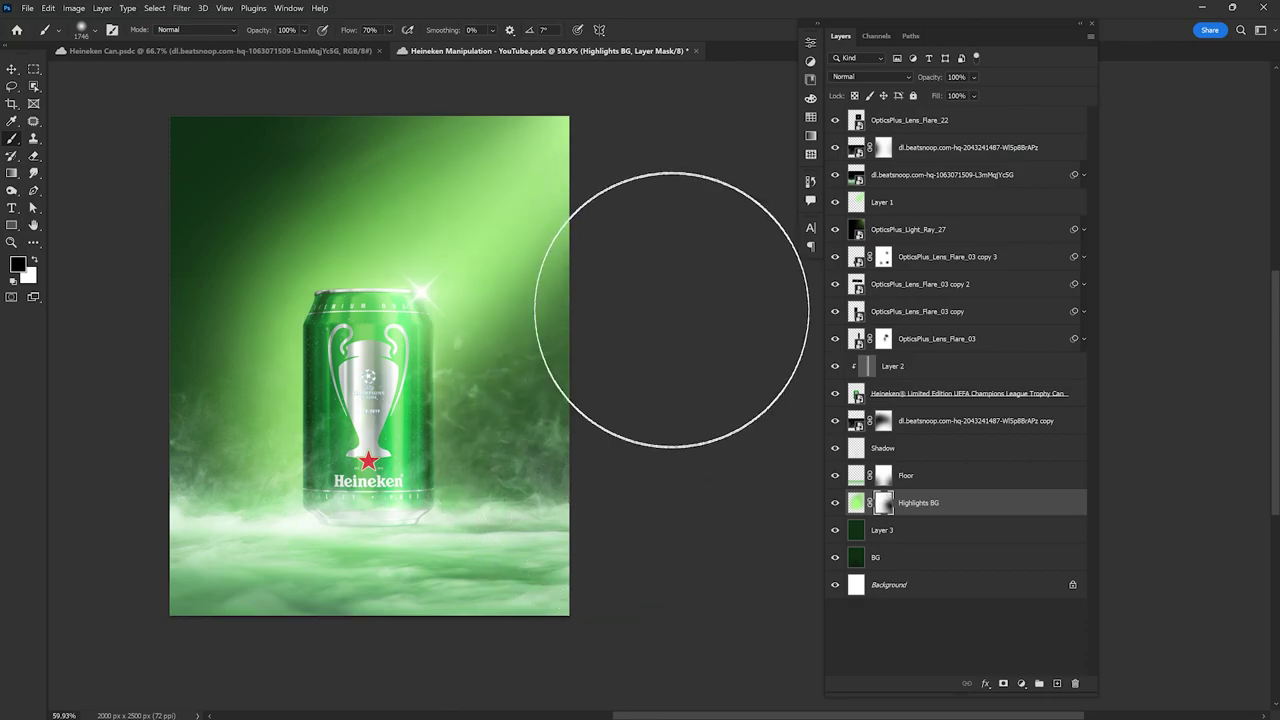
pyautogui.click(880, 530)
pyautogui.moveTo(835, 557); pyautogui.dragTo(835, 532)
pyautogui.click(836, 531)
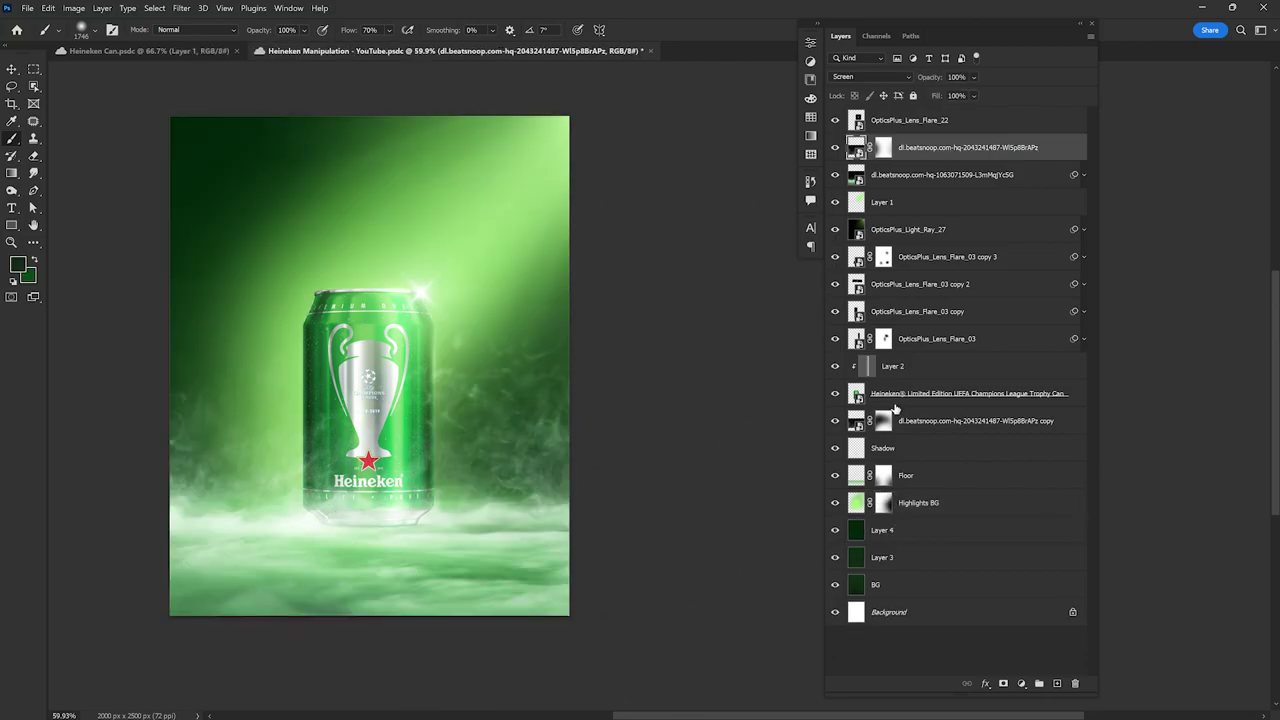
# Step: Refine the top smoke layer's mask with a smaller brush
pyautogui.click(955, 423)
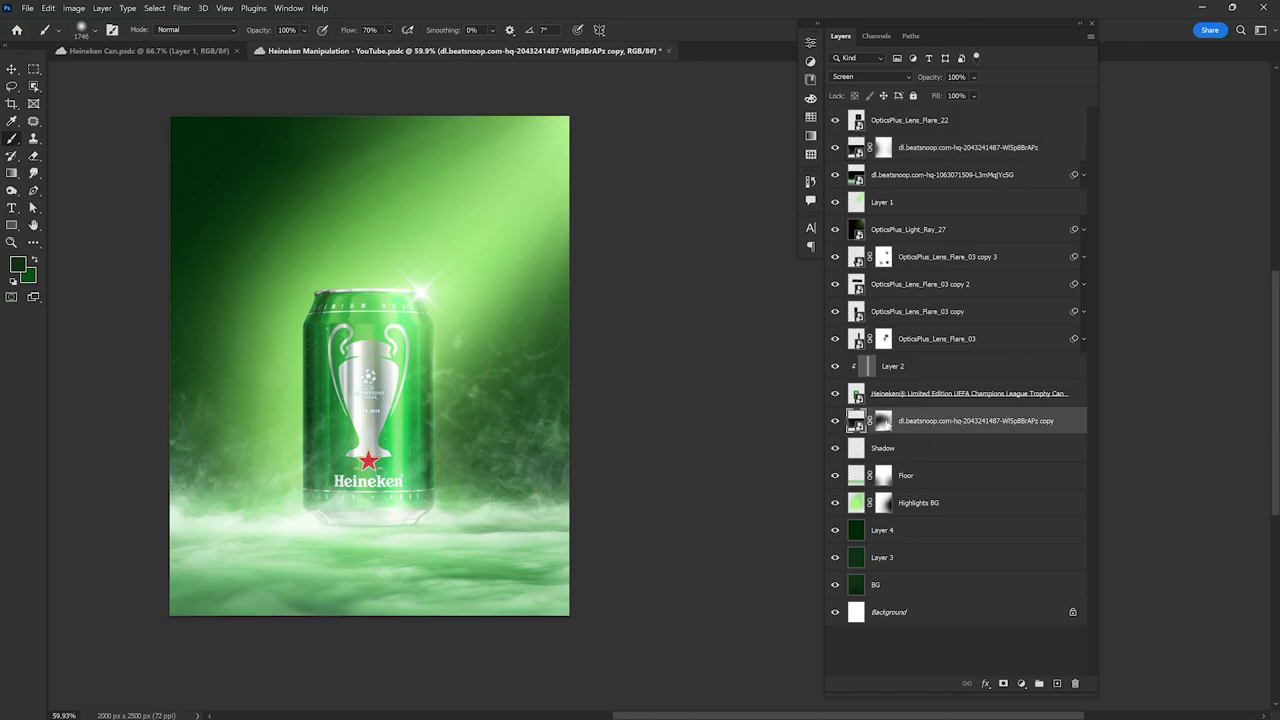
pyautogui.click(883, 147)
pyautogui.scroll(5, 322, 432)
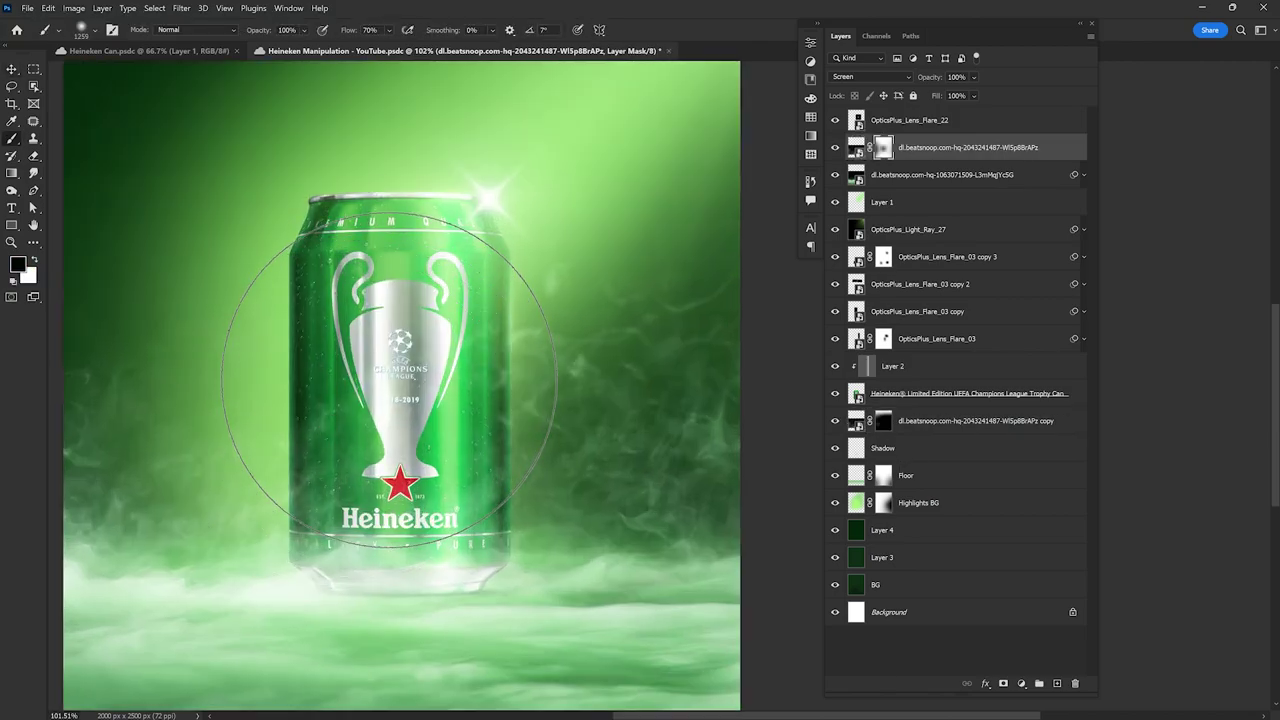
pyautogui.press('[')
pyautogui.press('[')
pyautogui.press('[')
pyautogui.scroll(-1, 524, 305)
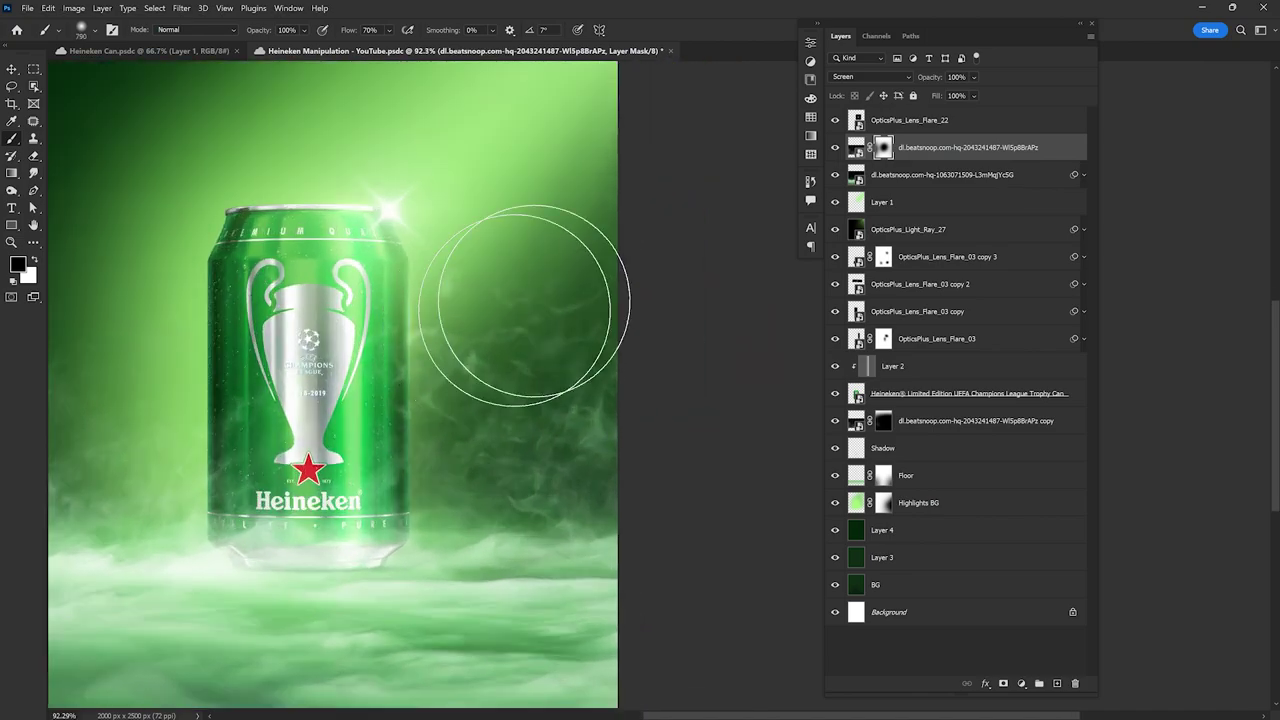
pyautogui.scroll(-6, 570, 420)
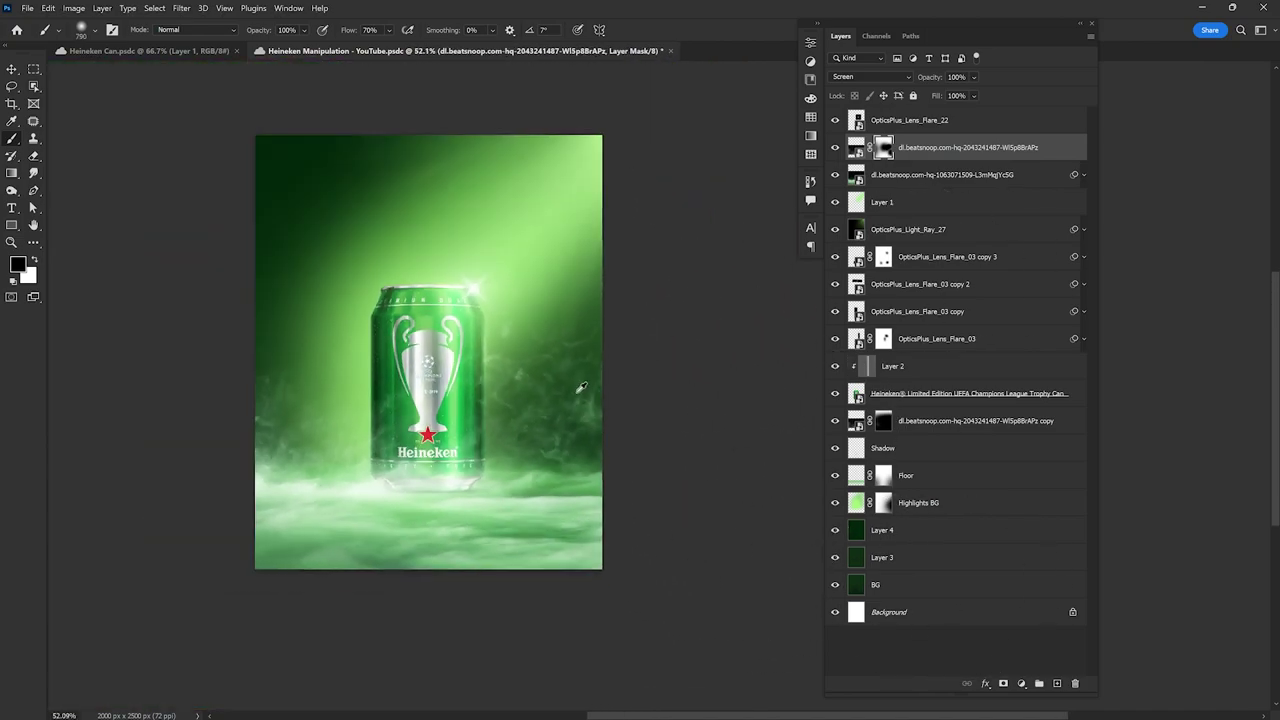
pyautogui.press('v')
pyautogui.scroll(3, 677, 357)
pyautogui.scroll(-1, 508, 437)
pyautogui.scroll(-2, 508, 437)
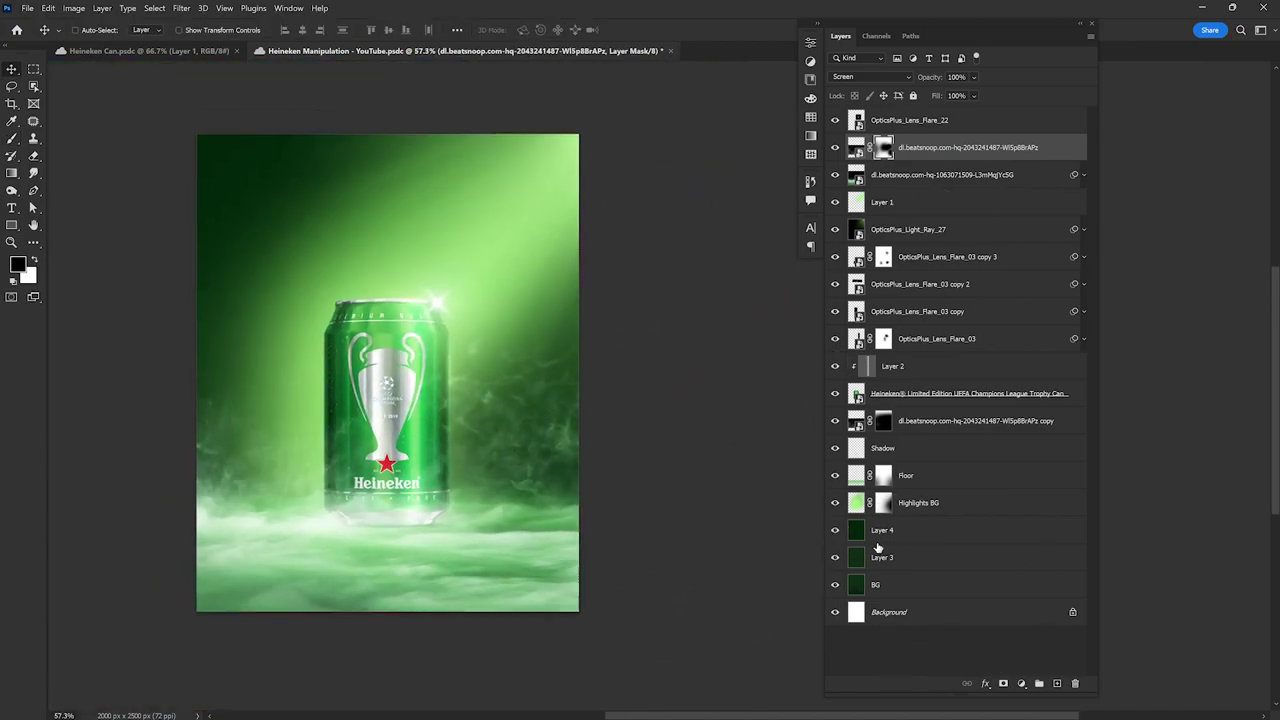
pyautogui.click(1037, 510)
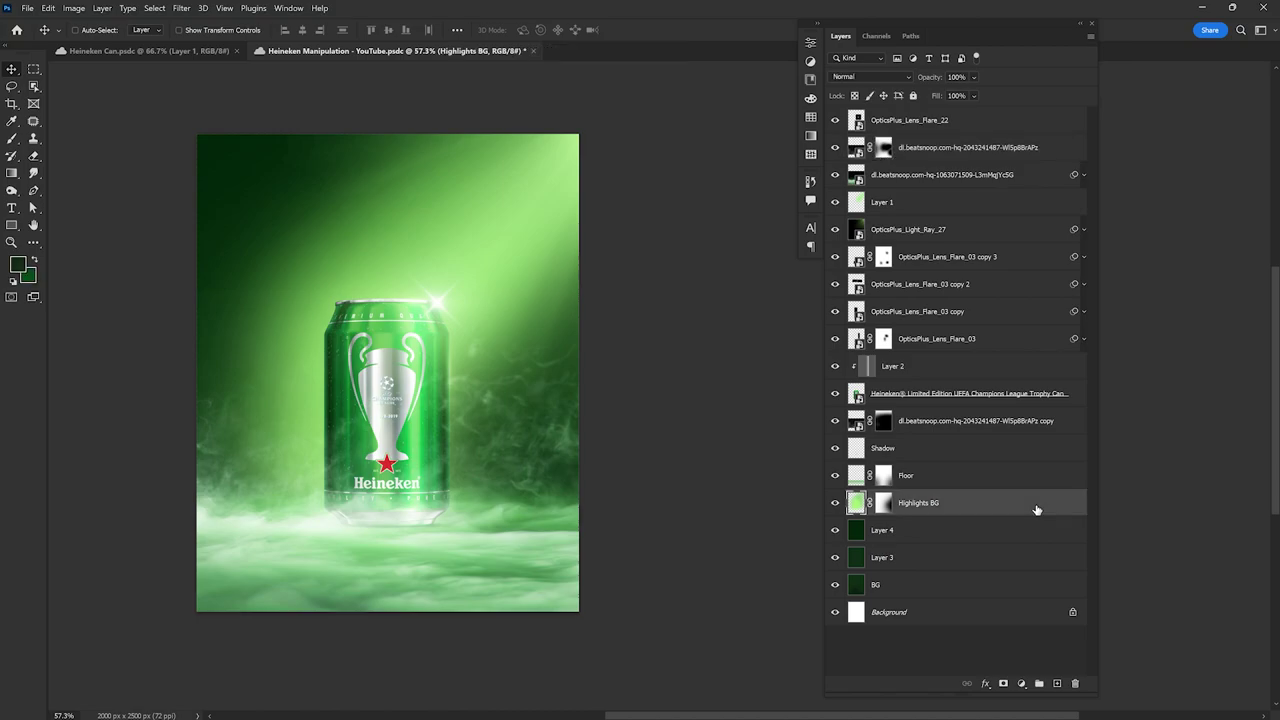
# Step: Blur the Highlights BG glow with a roughly 309-pixel Gaussian Blur
pyautogui.click(181, 8)
pyautogui.click(380, 216)
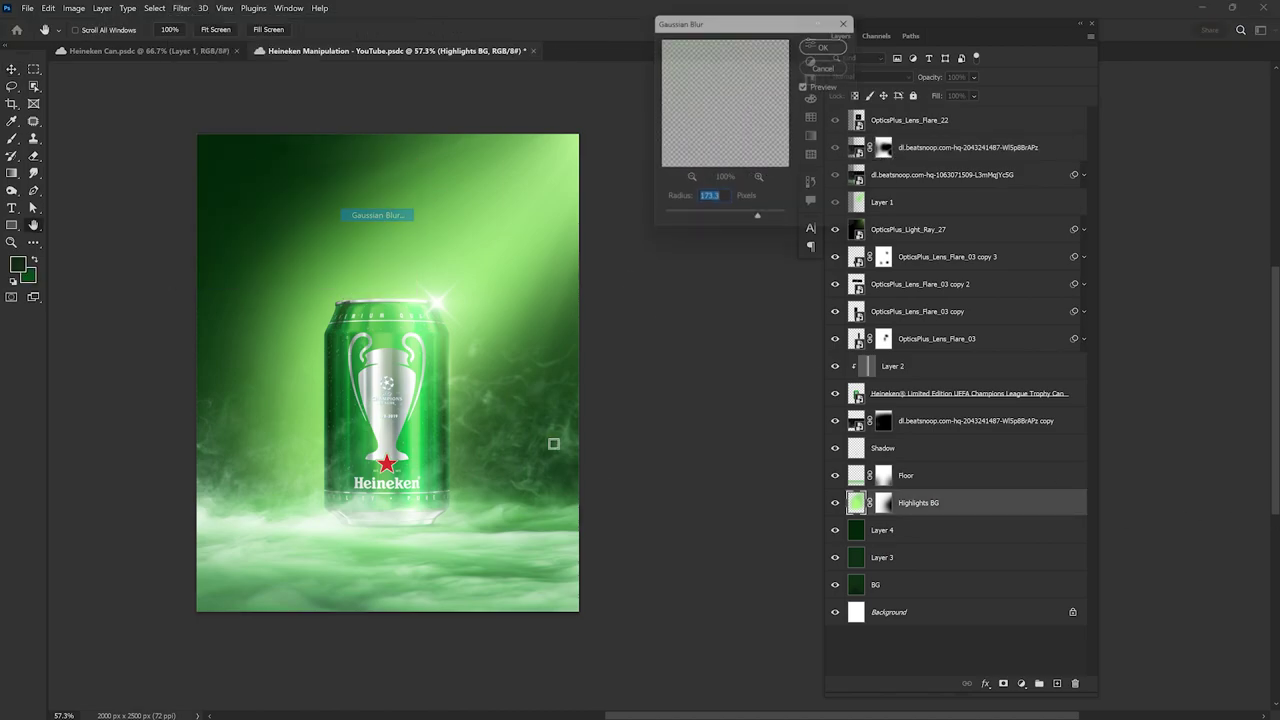
pyautogui.moveTo(768, 230)
pyautogui.mouseDown()
pyautogui.moveTo(749, 226)
pyautogui.moveTo(770, 229)
pyautogui.mouseUp()
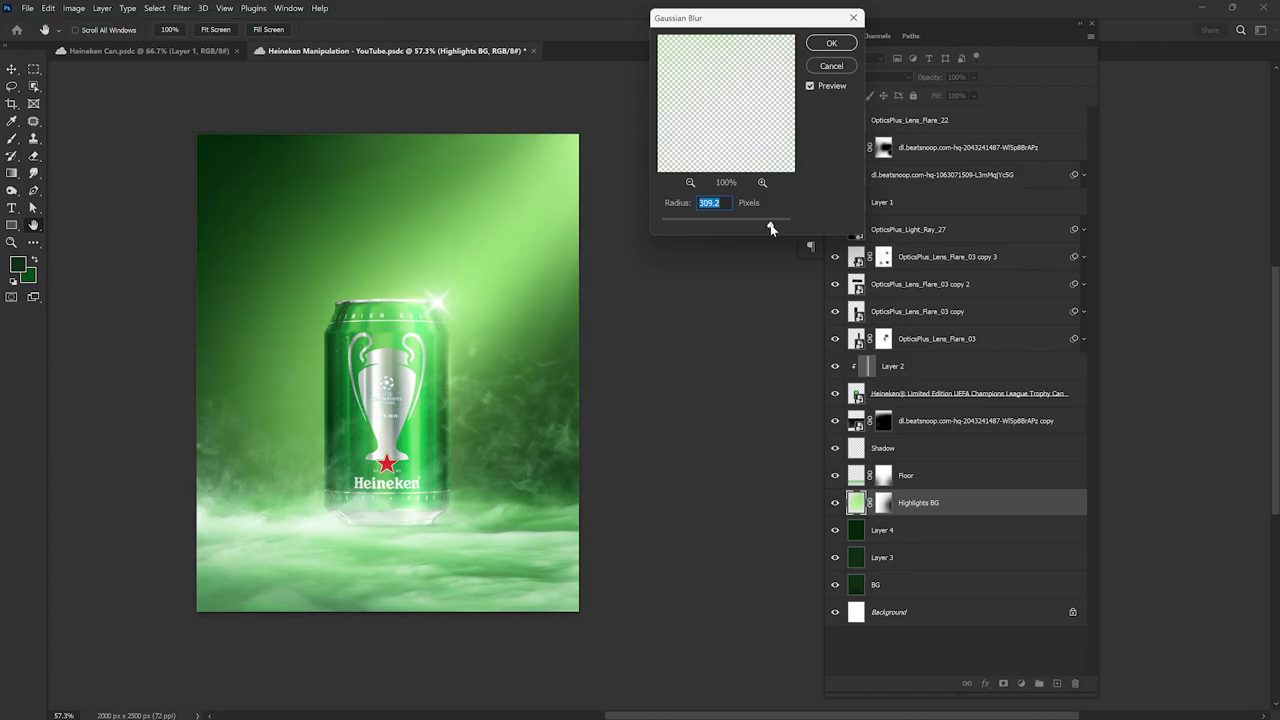
pyautogui.press('Return')
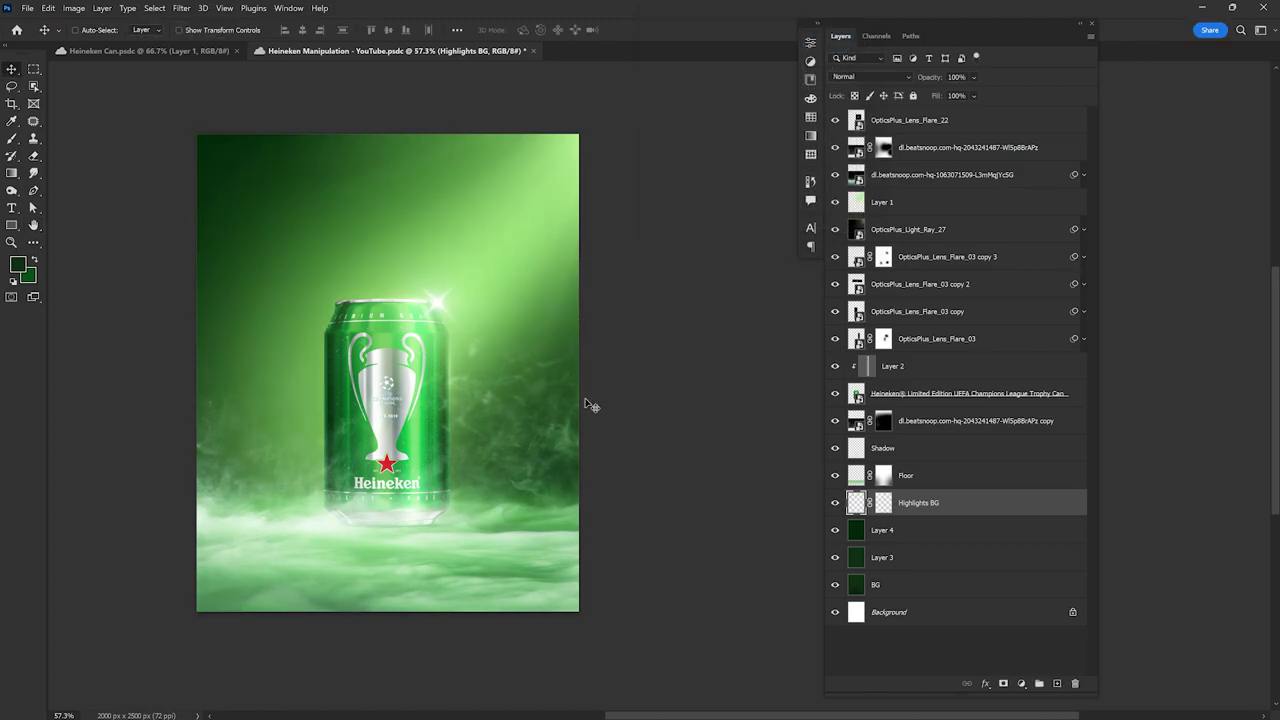
# Step: Set up a larger eraser with 70% flow for fading the glow
pyautogui.press('e')
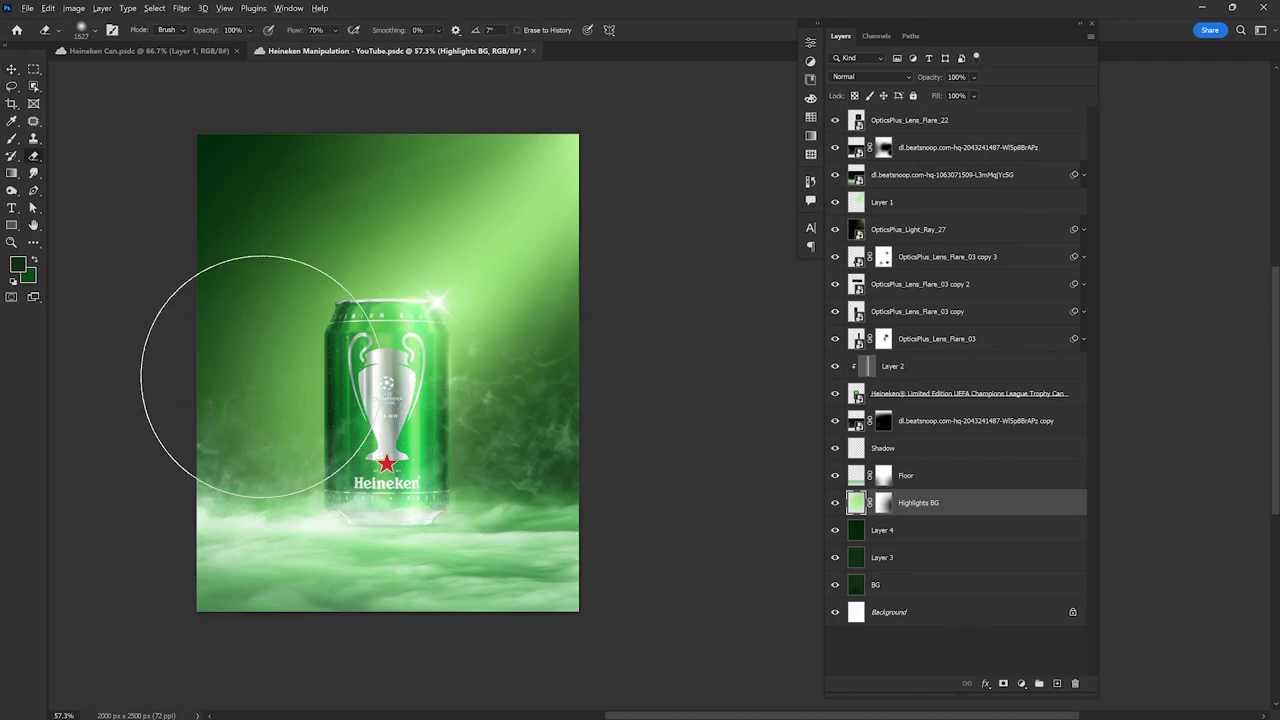
pyautogui.press(']')
pyautogui.press(']')
pyautogui.press(']')
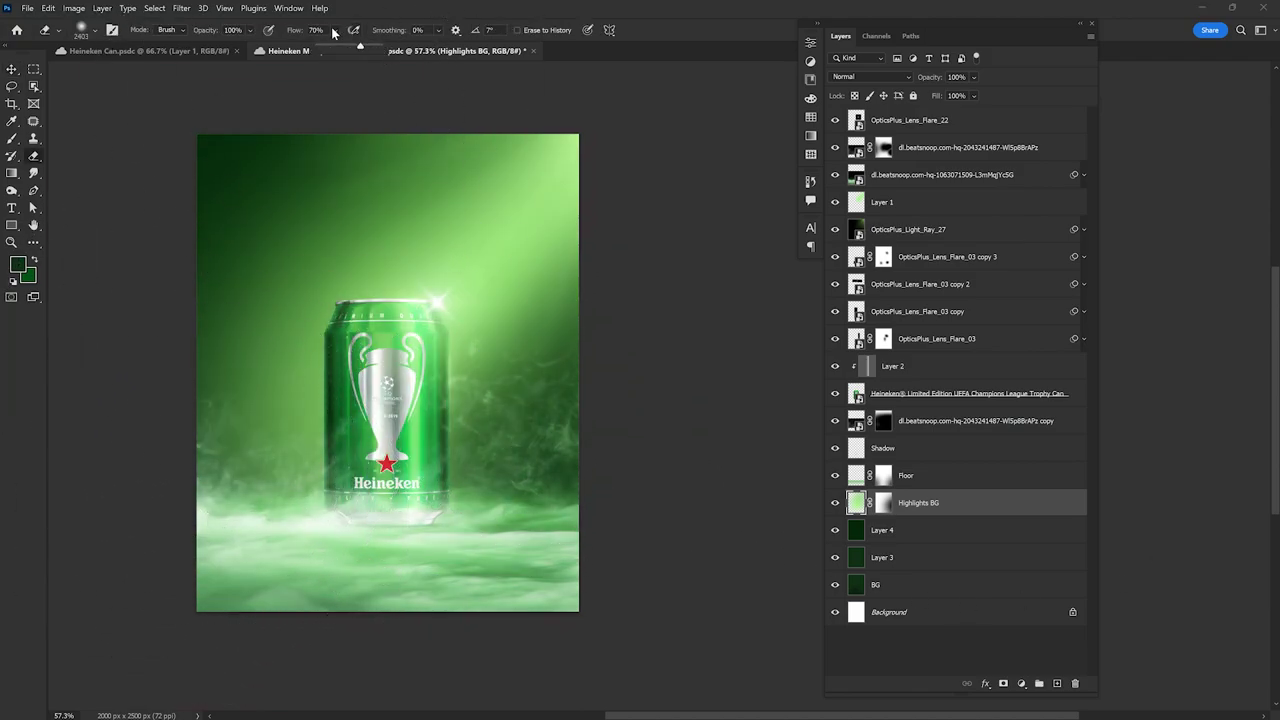
pyautogui.click(316, 30)
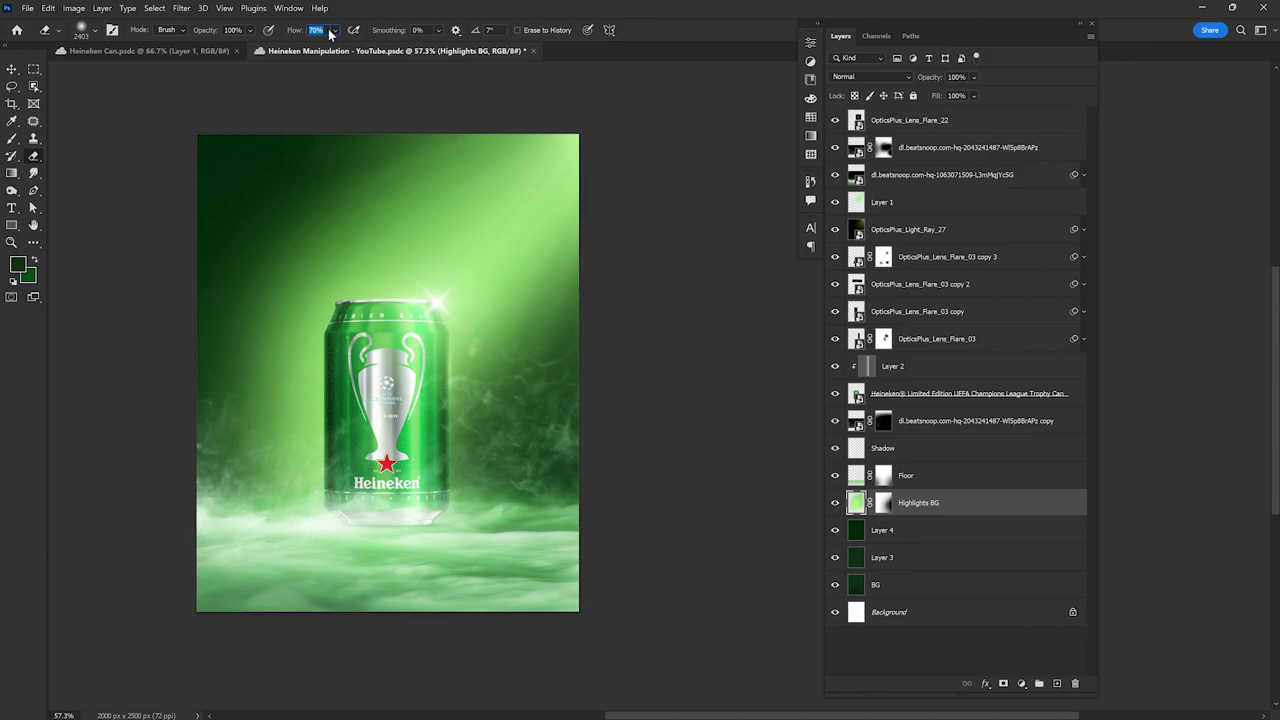
pyautogui.press('Return')
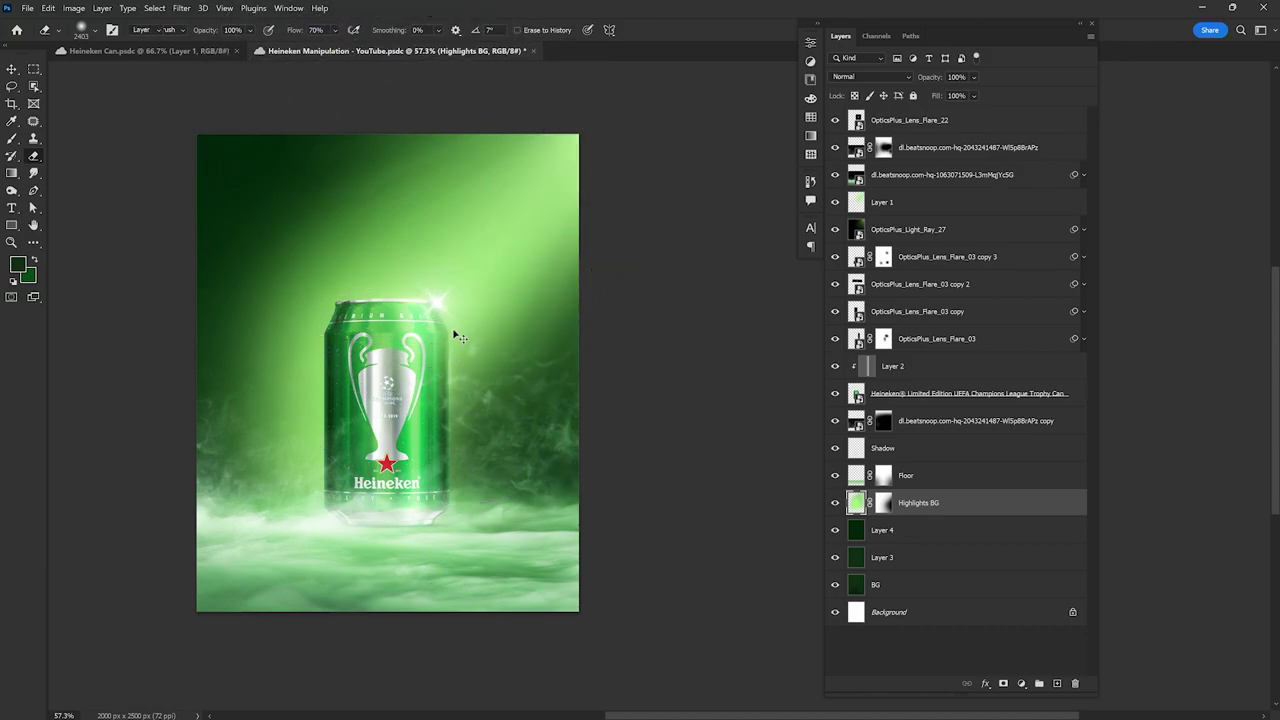
# Step: Enlarge the green Layer 1 glow to about 147%
pyautogui.press('v')
pyautogui.keyDown('ctrl'); pyautogui.click(470, 362); pyautogui.keyUp('ctrl')
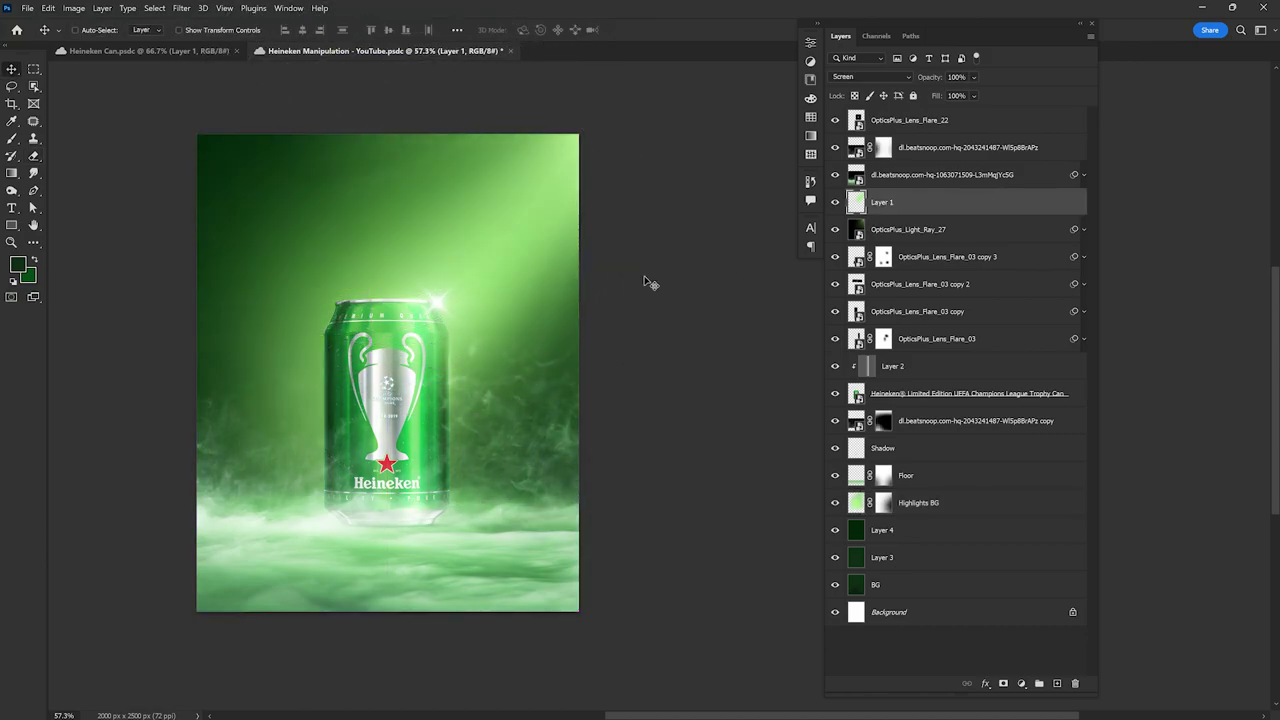
pyautogui.hotkey('ctrl', 't')
pyautogui.moveTo(560, 337); pyautogui.dragTo(674, 238)
pyautogui.press('Return')
pyautogui.scroll(1, 700, 286)
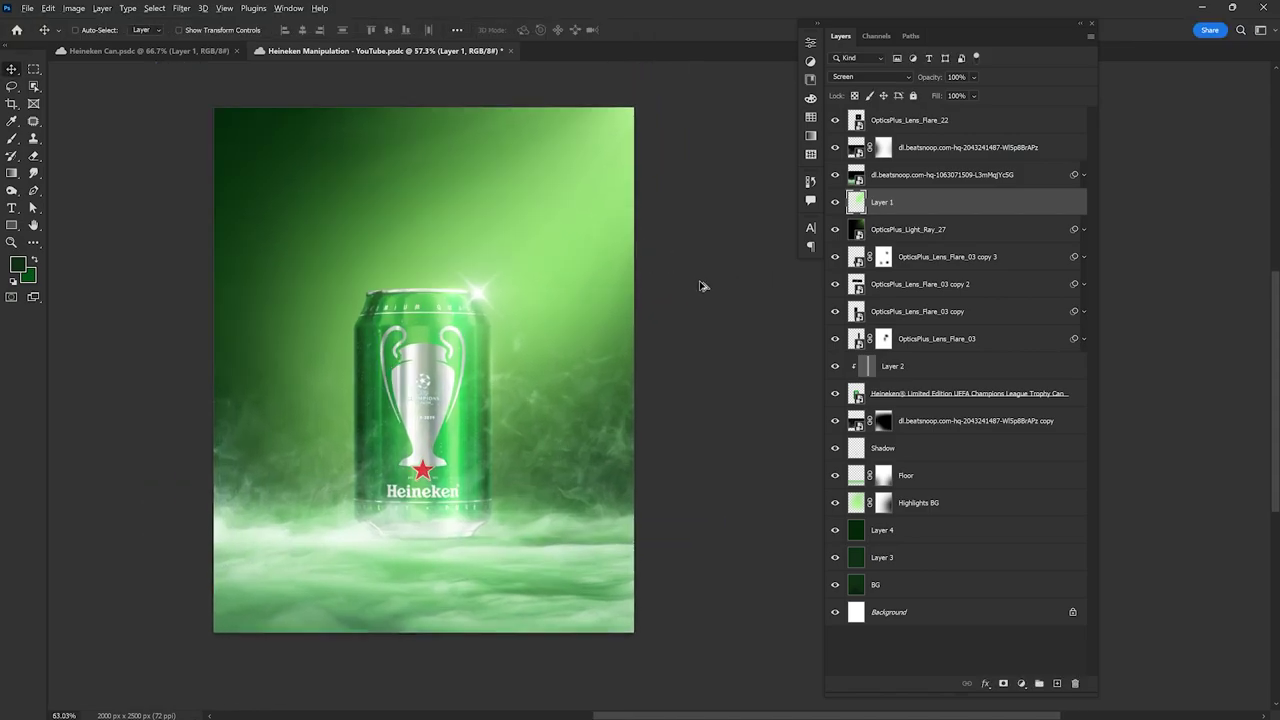
pyautogui.scroll(-1, 700, 286)
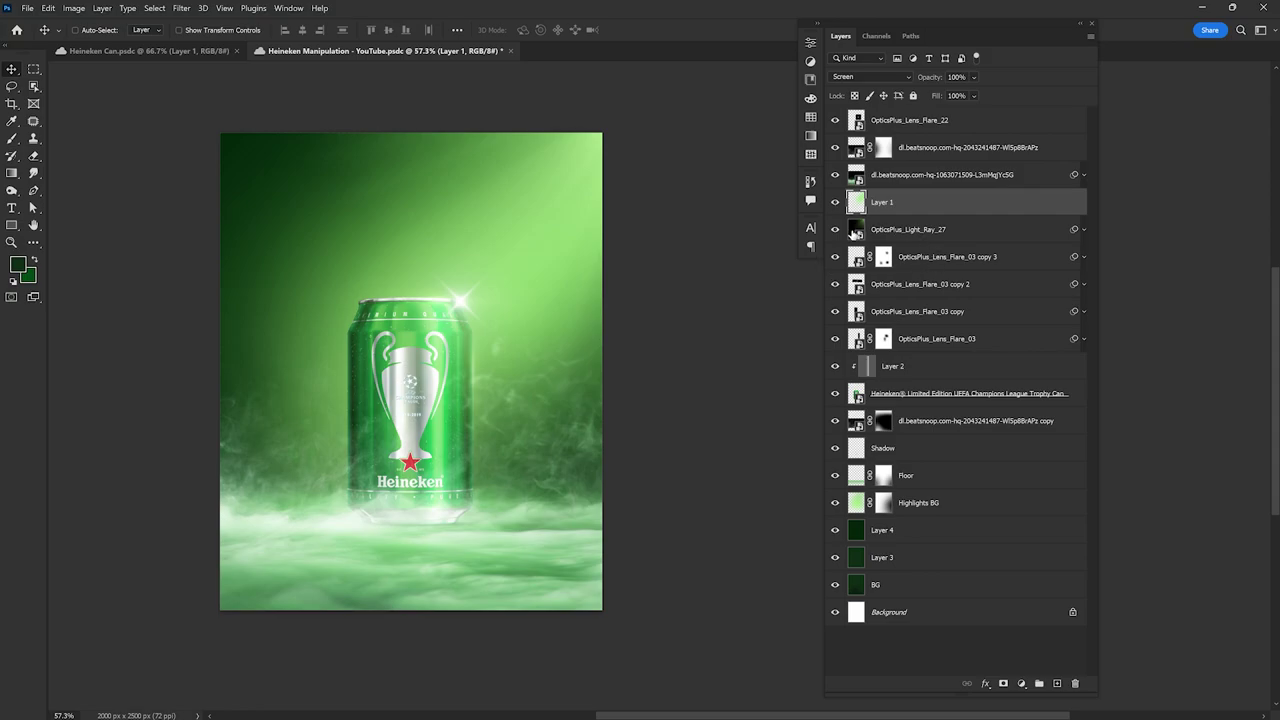
# Step: Brighten the Layer 1 glow with Hue/Saturation: Saturation +20, Lightness +19
pyautogui.hotkey('ctrl', 'u')
pyautogui.moveTo(892, 212)
pyautogui.mouseDown()
pyautogui.moveTo(916, 217)
pyautogui.moveTo(903, 250)
pyautogui.mouseUp()
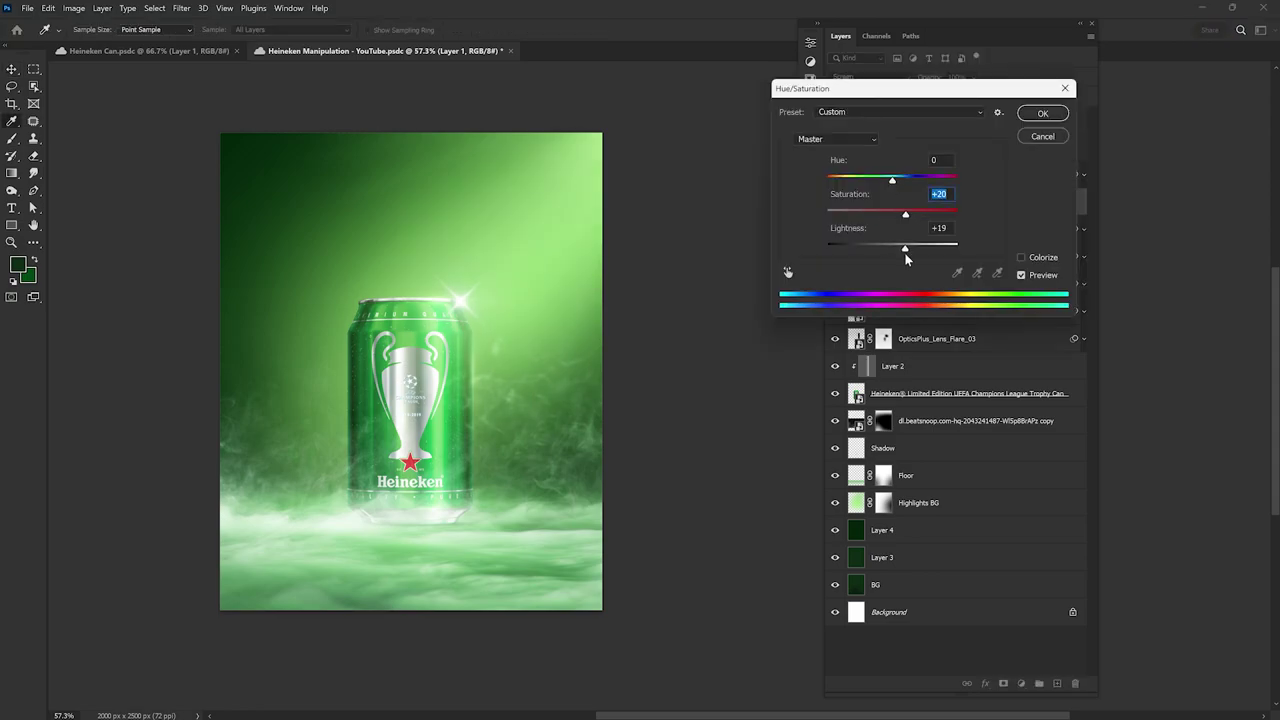
pyautogui.moveTo(892, 179)
pyautogui.mouseDown()
pyautogui.moveTo(908, 214)
pyautogui.moveTo(902, 248)
pyautogui.mouseUp()
pyautogui.click(1037, 120)
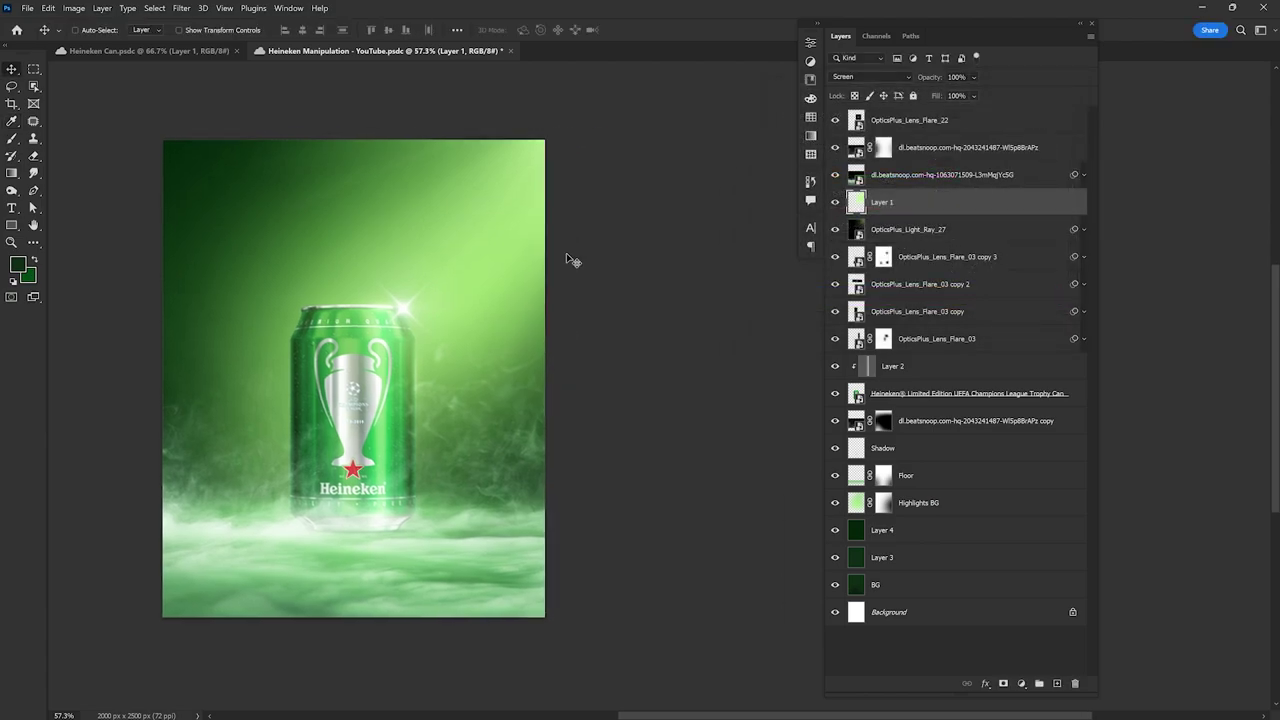
pyautogui.click(869, 180)
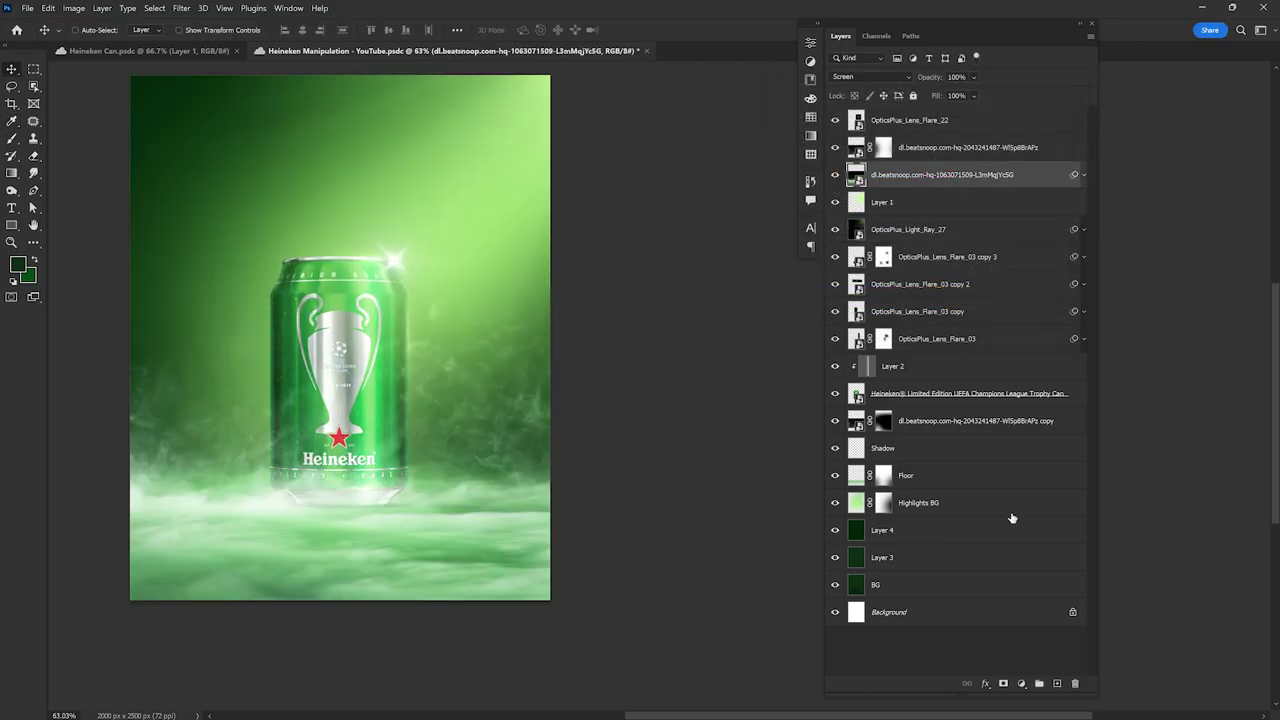
pyautogui.click(1003, 684)
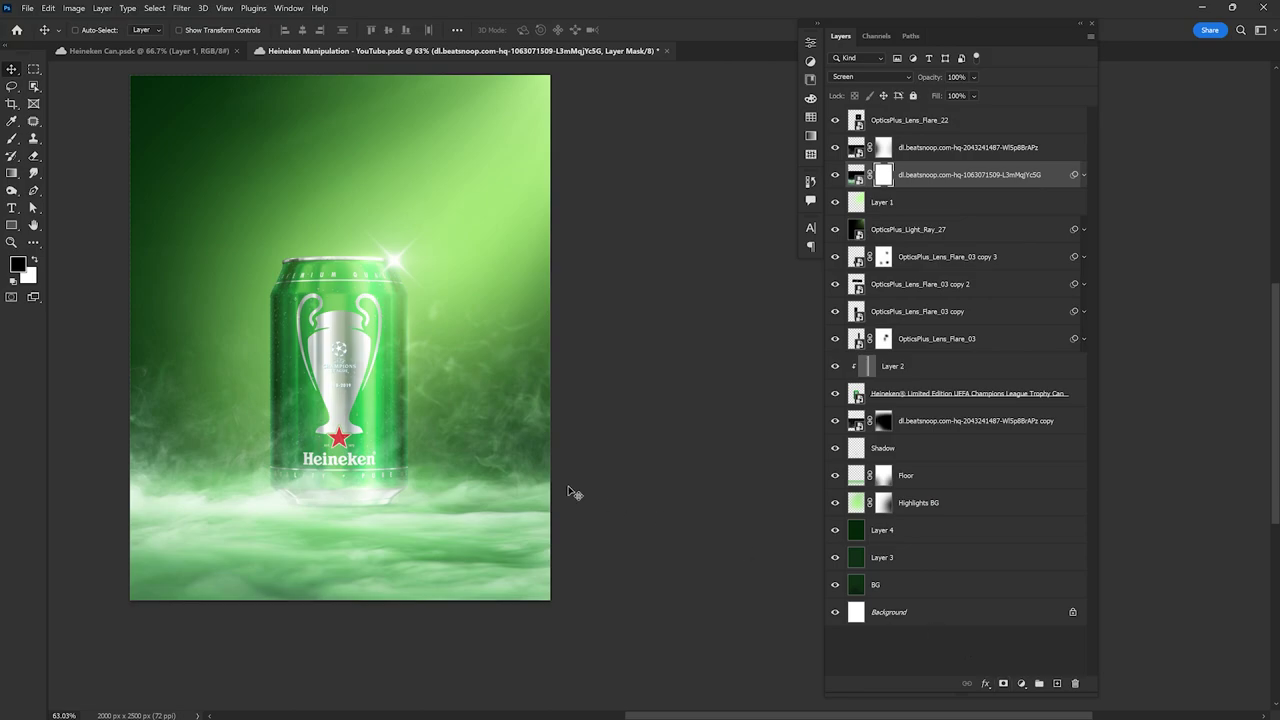
pyautogui.press('b')
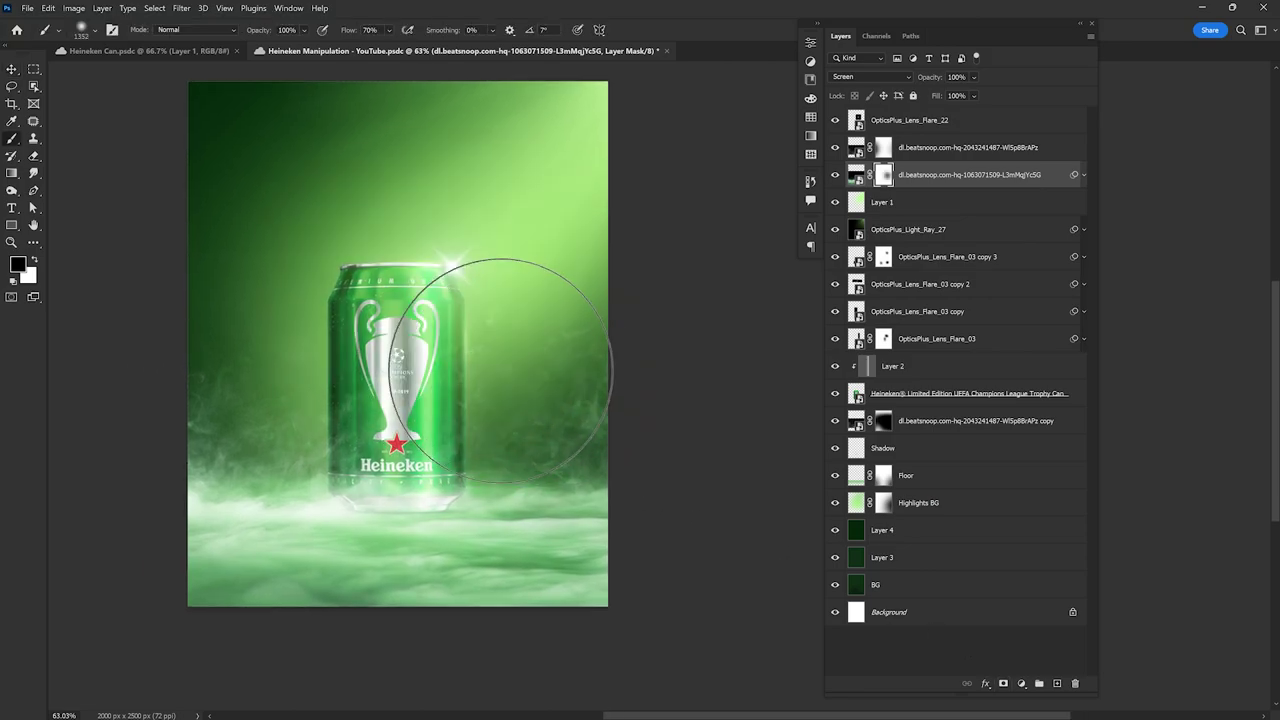
pyautogui.keyDown('alt'); pyautogui.rightClick(491, 331); pyautogui.keyUp('alt')
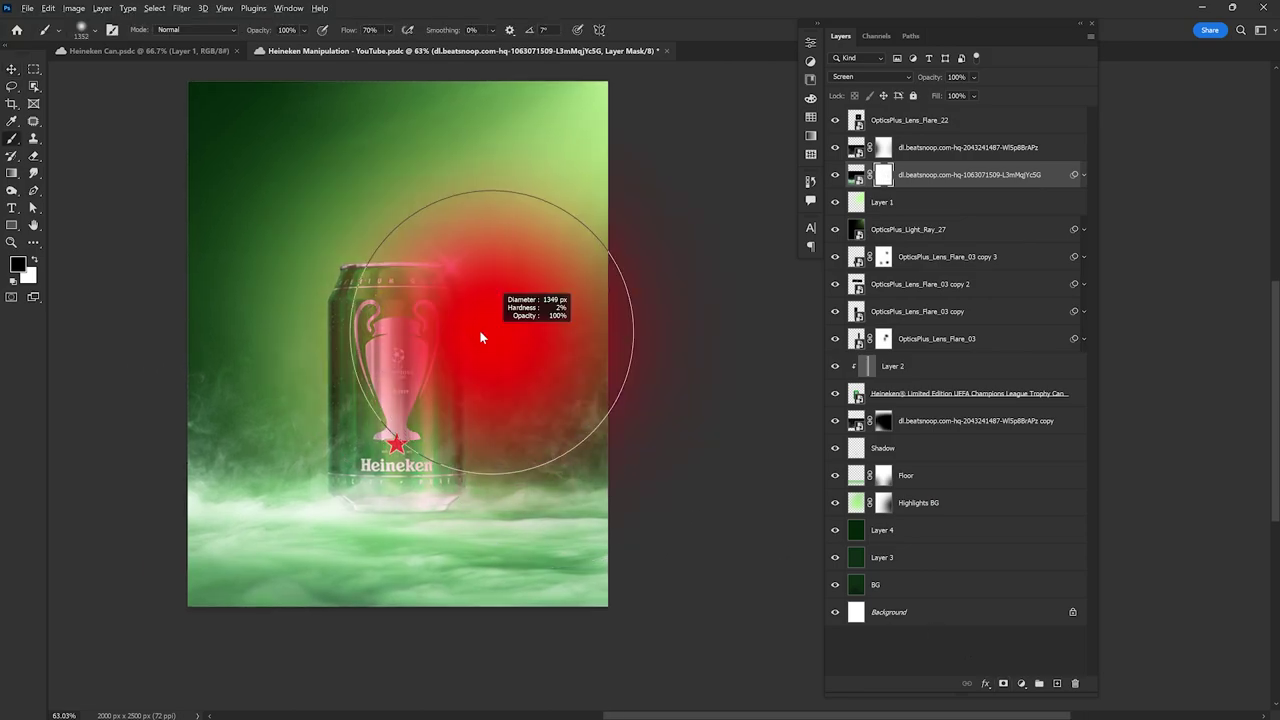
pyautogui.moveTo(240, 350); pyautogui.dragTo(338, 285)
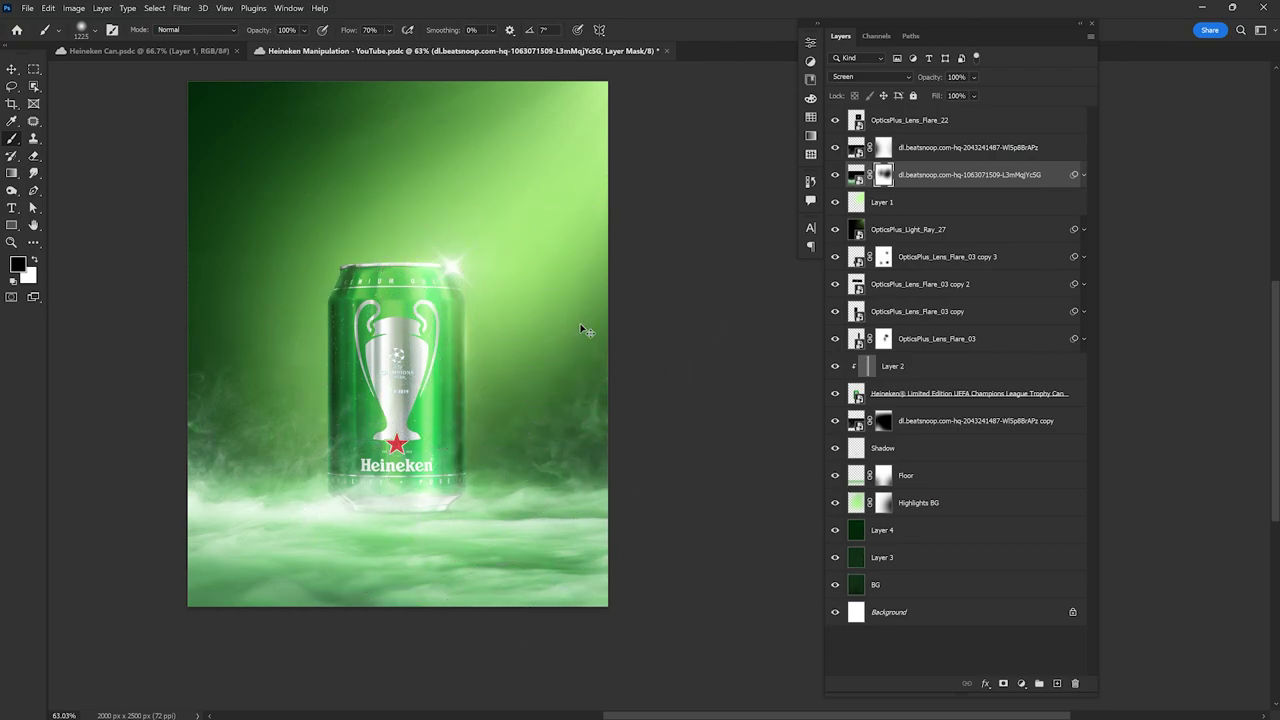
pyautogui.press('v')
pyautogui.scroll(2, 490, 275)
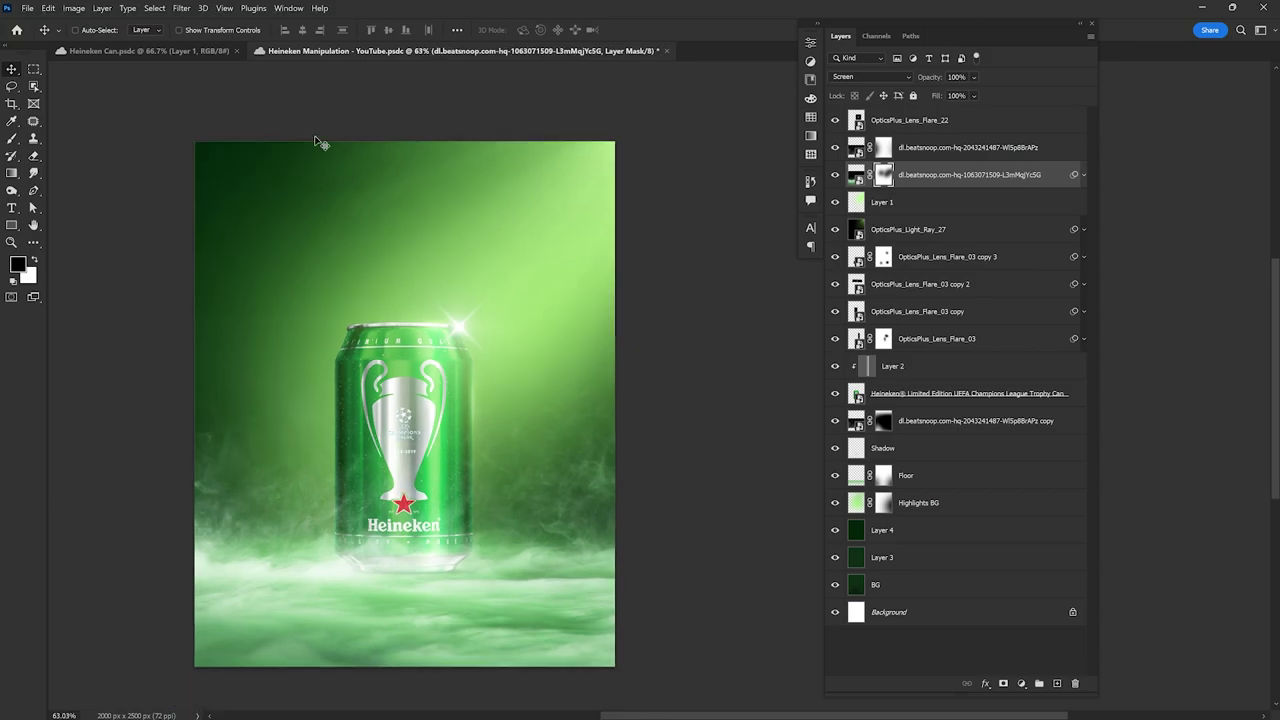
# Step: Place a small Heineken logo near the top and move its layer to the top of the stack
pyautogui.moveTo(482, 279); pyautogui.dragTo(450, 216)
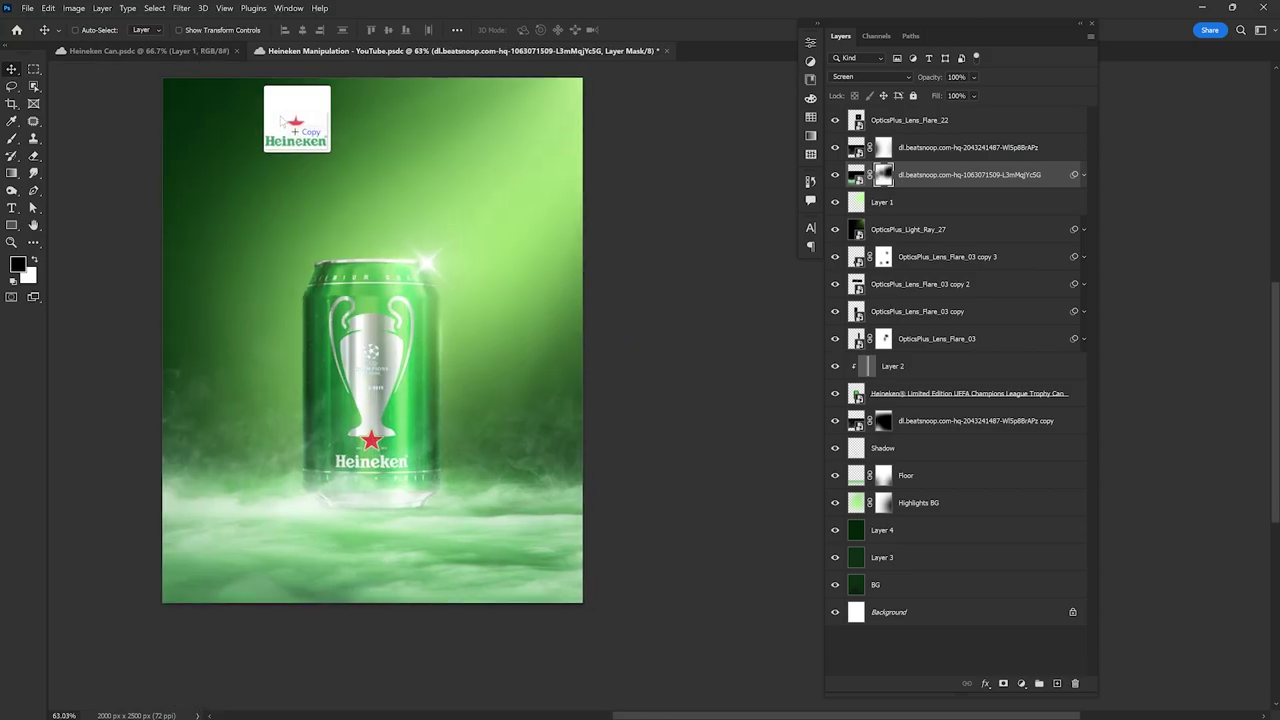
pyautogui.moveTo(290, 110); pyautogui.dragTo(300, 120)
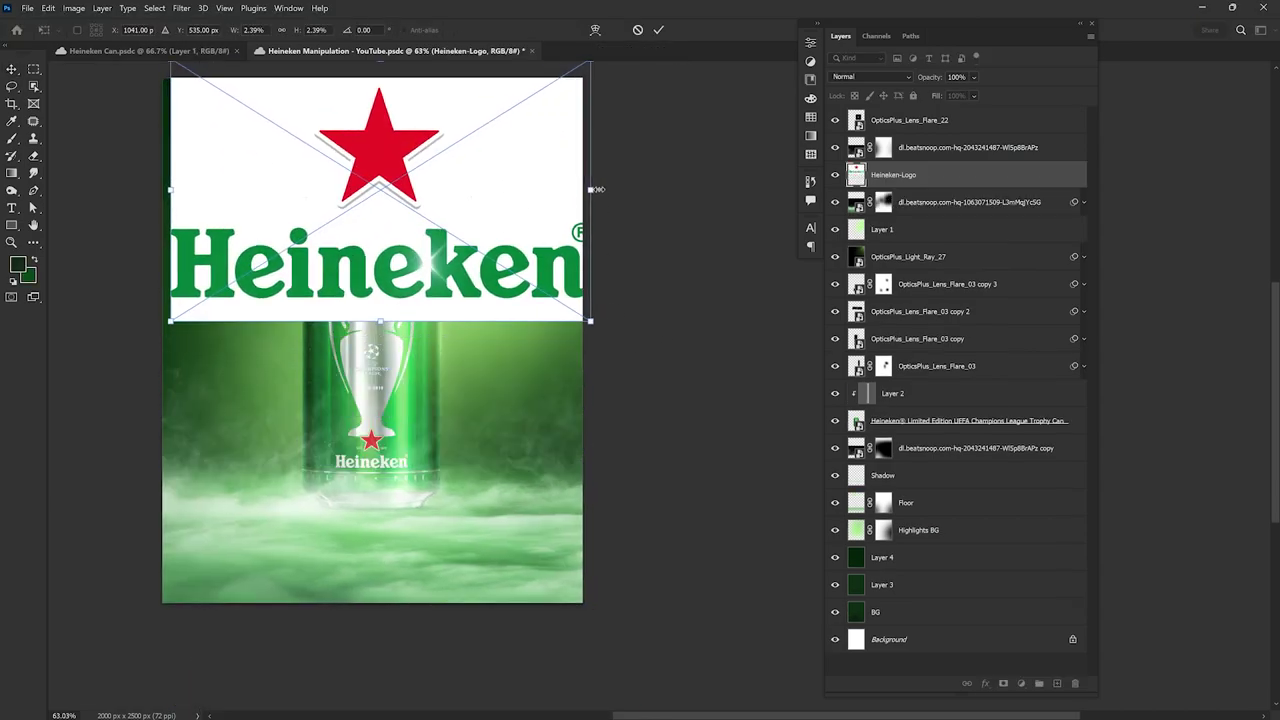
pyautogui.moveTo(595, 189); pyautogui.dragTo(470, 170)
pyautogui.press('Return')
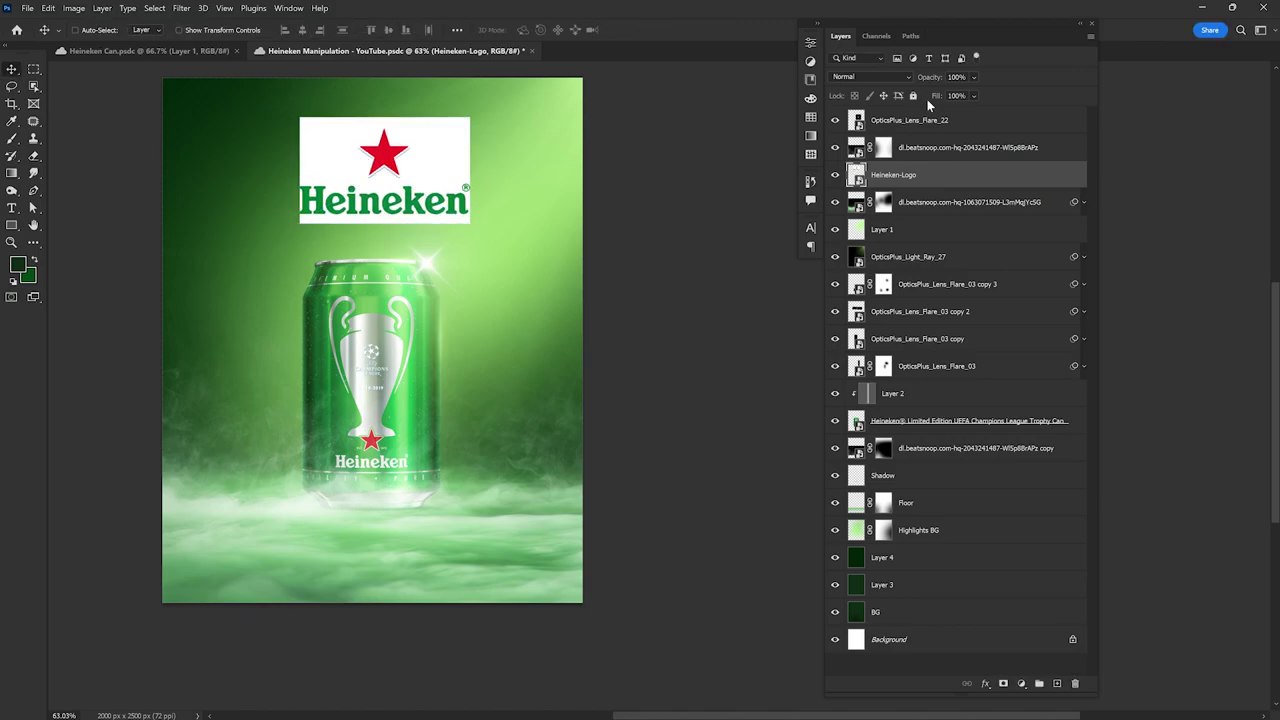
pyautogui.moveTo(972, 179); pyautogui.dragTo(960, 118)
pyautogui.hotkey('ctrl', 't')
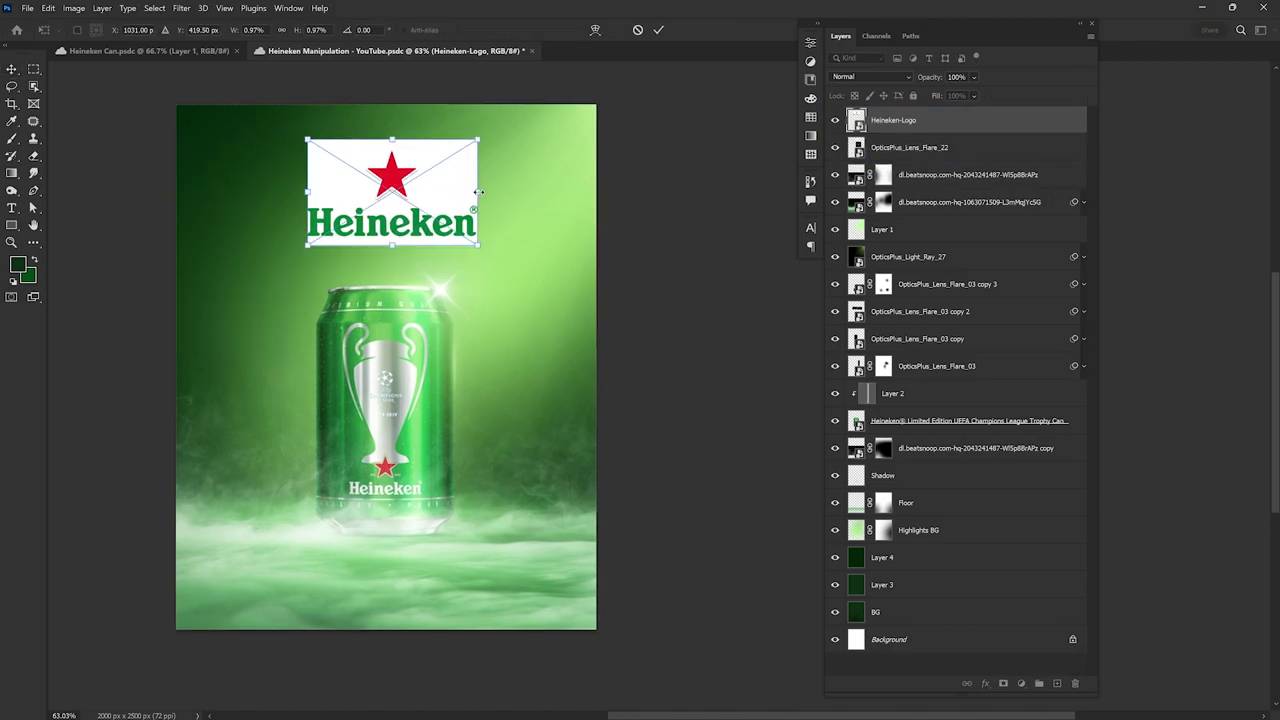
pyautogui.moveTo(484, 197); pyautogui.dragTo(450, 190)
pyautogui.press('Return')
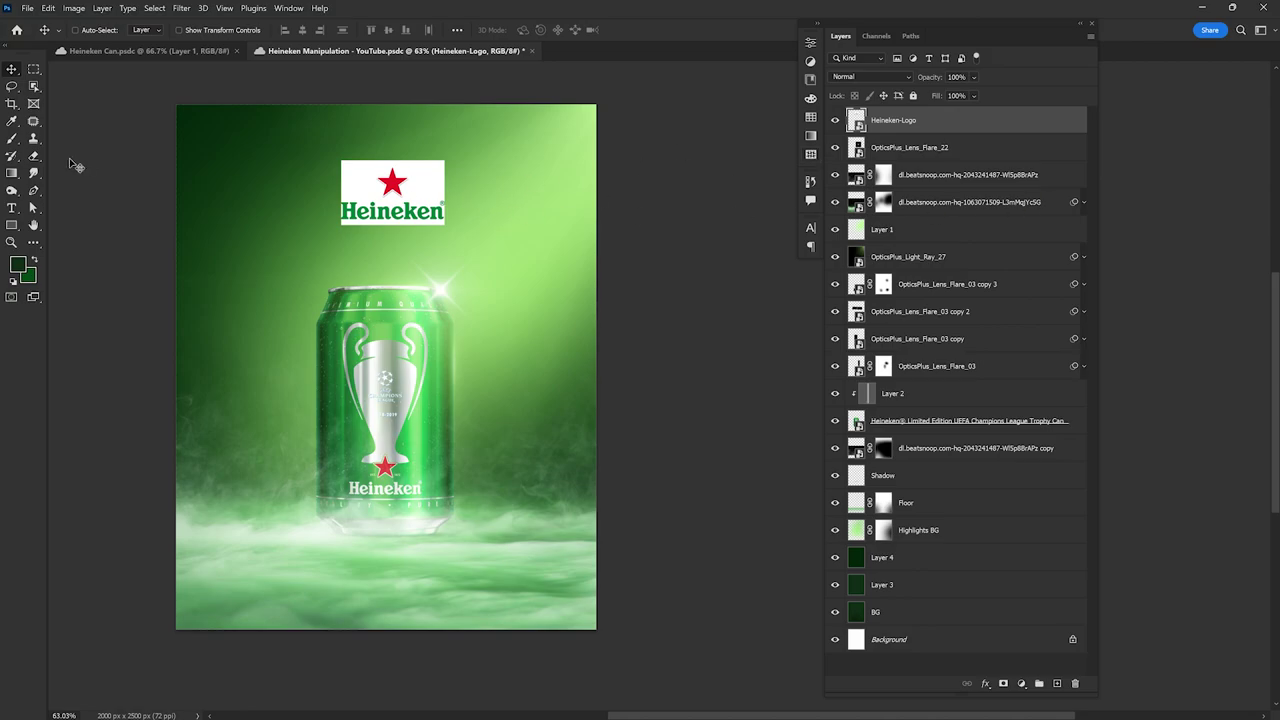
# Step: Select the logo's white background with the Magic Wand and shift the logo down-left
pyautogui.click(33, 86)
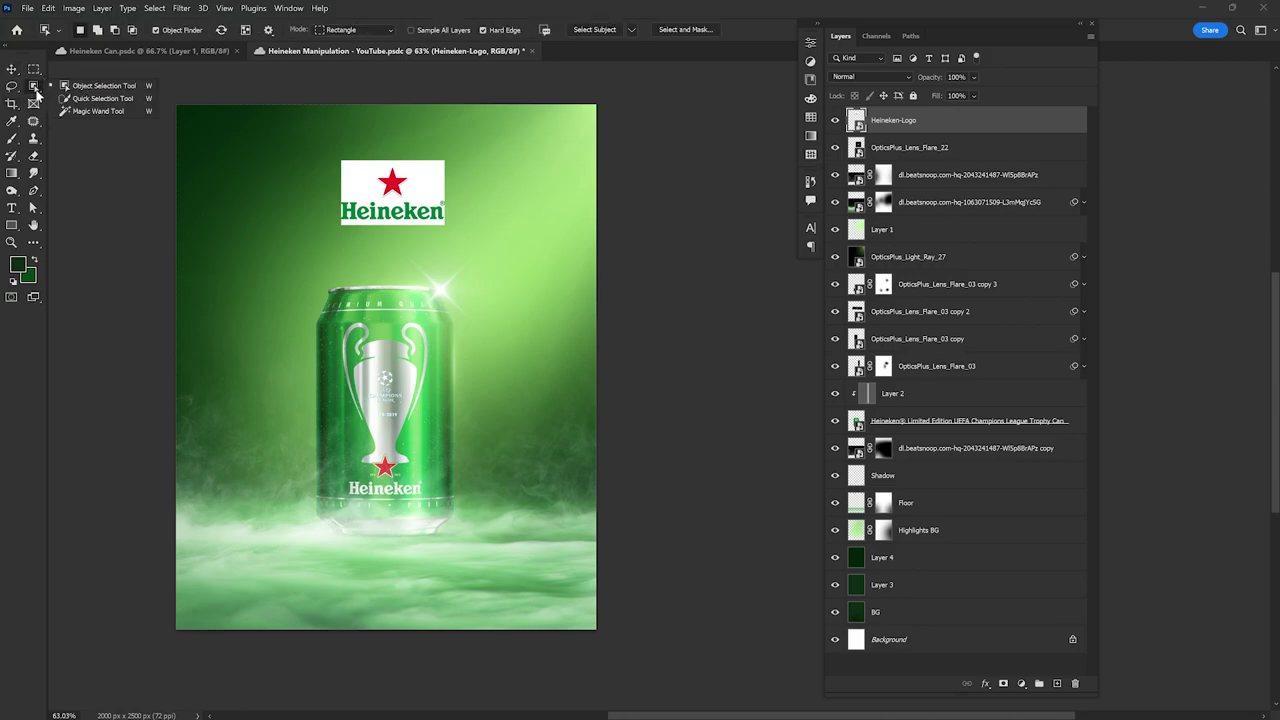
pyautogui.rightClick(33, 86)
pyautogui.click(90, 112)
pyautogui.click(432, 185)
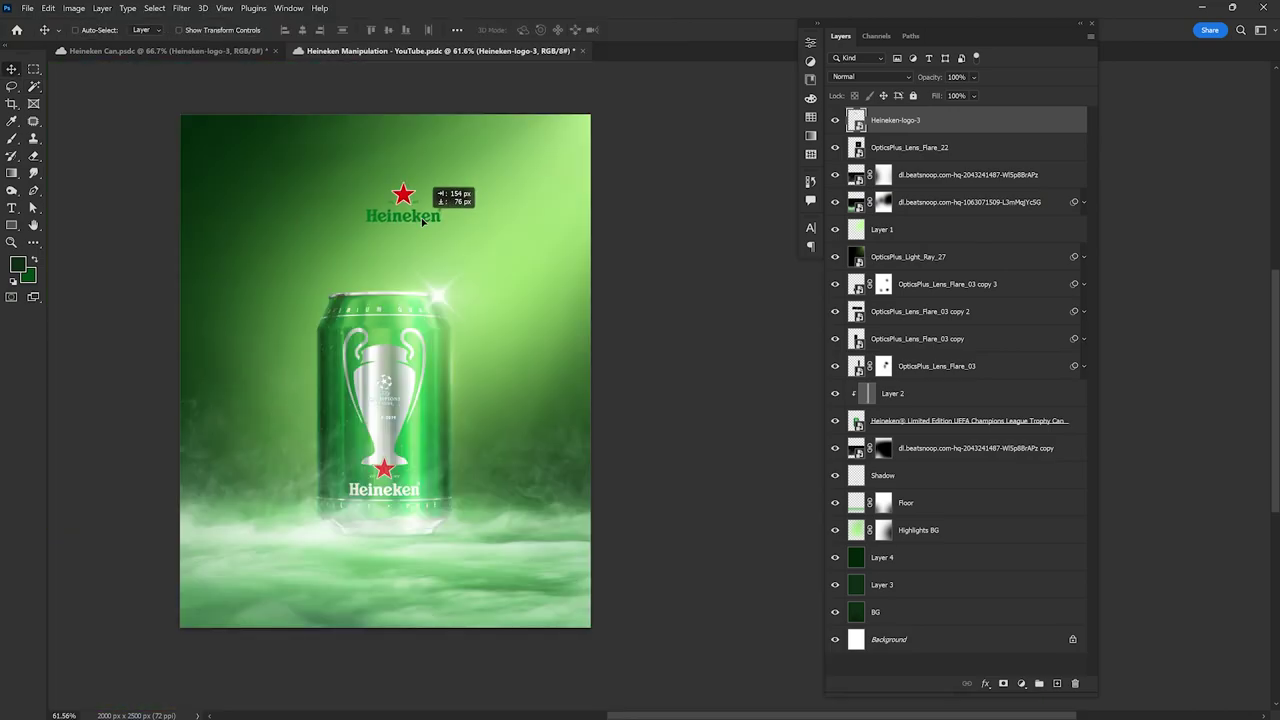
pyautogui.moveTo(441, 190); pyautogui.dragTo(411, 216)
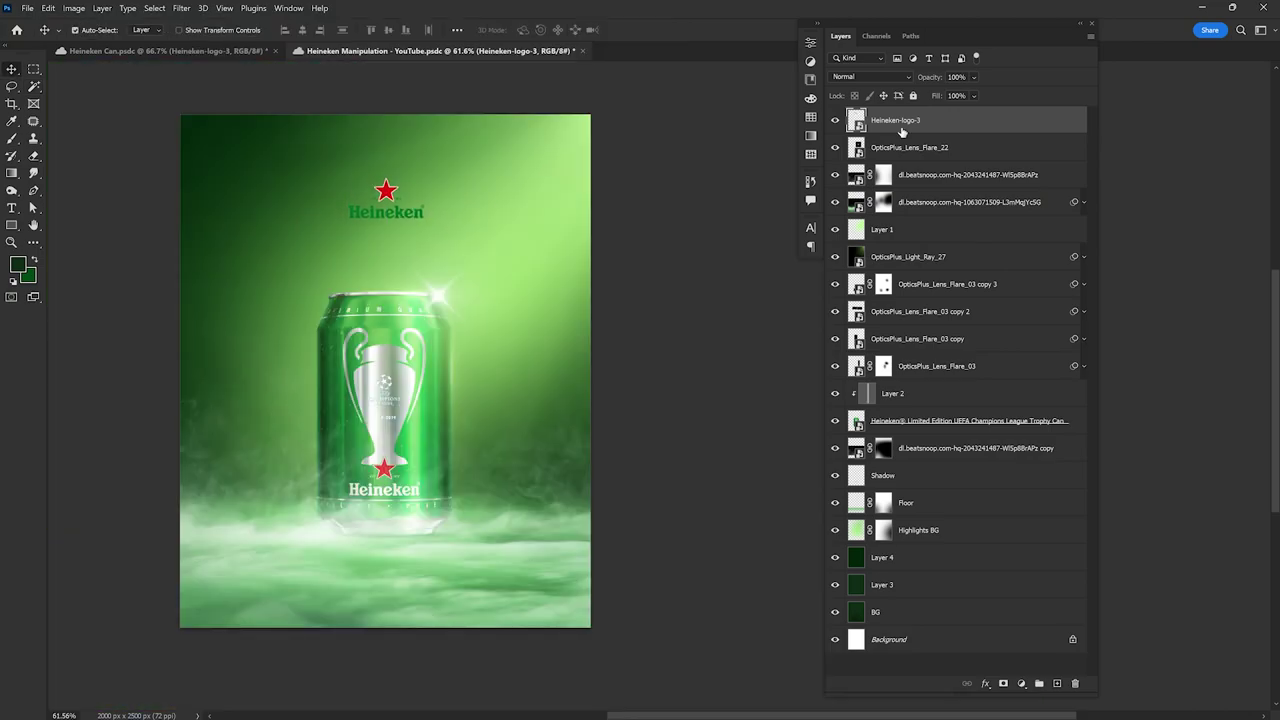
# Step: Turn the Heineken logo fully white with Hue/Saturation and blend it as Soft Light
pyautogui.hotkey('ctrl', 'u')
pyautogui.moveTo(441, 27); pyautogui.dragTo(658, 55)
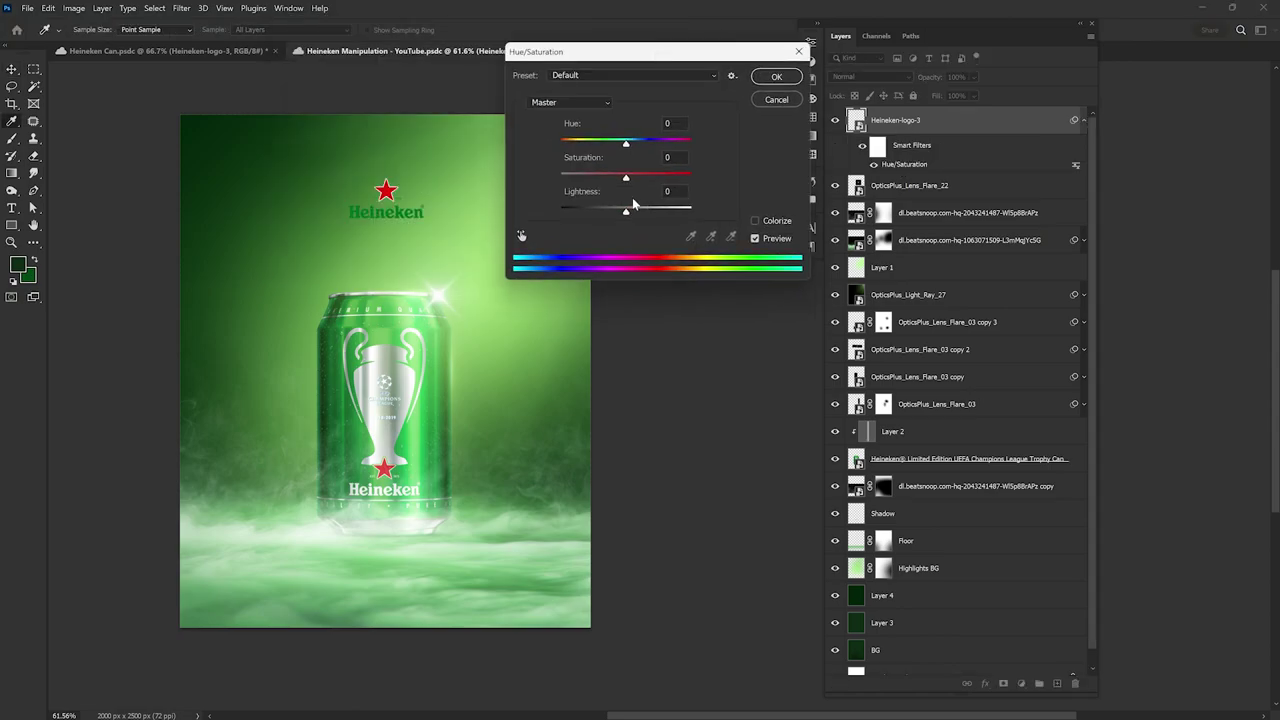
pyautogui.moveTo(626, 210); pyautogui.dragTo(777, 209)
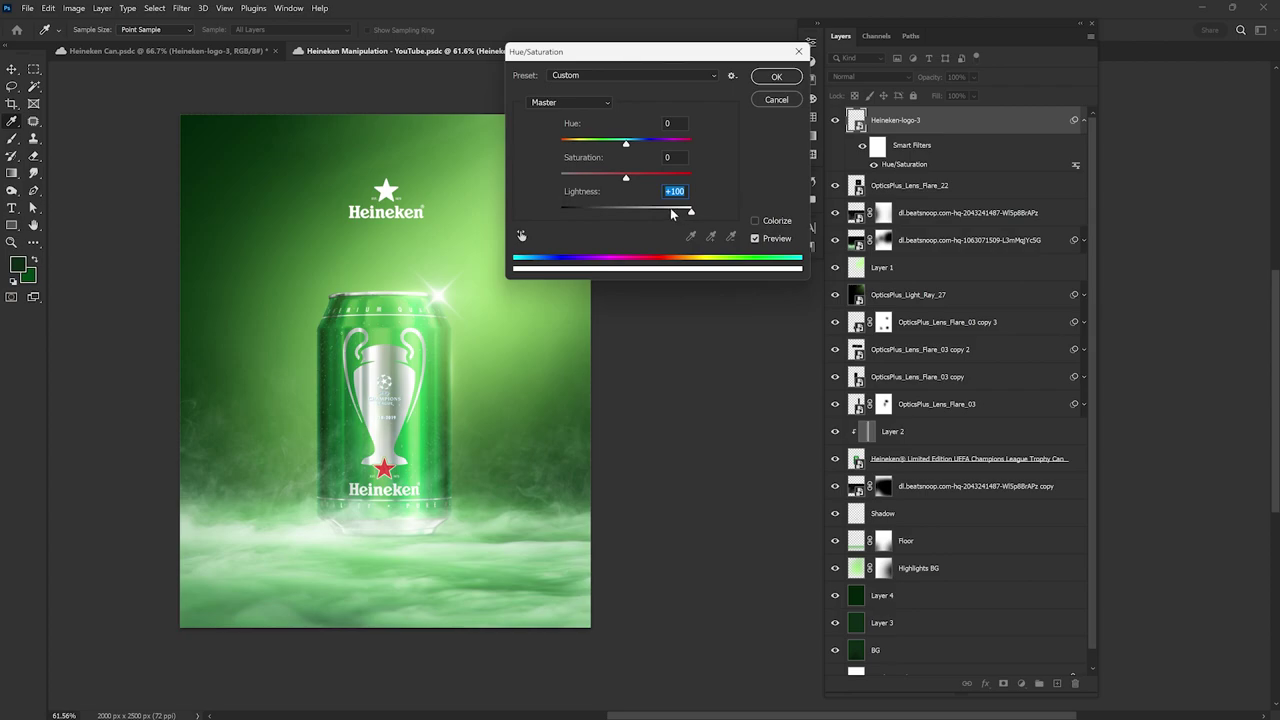
pyautogui.click(776, 76)
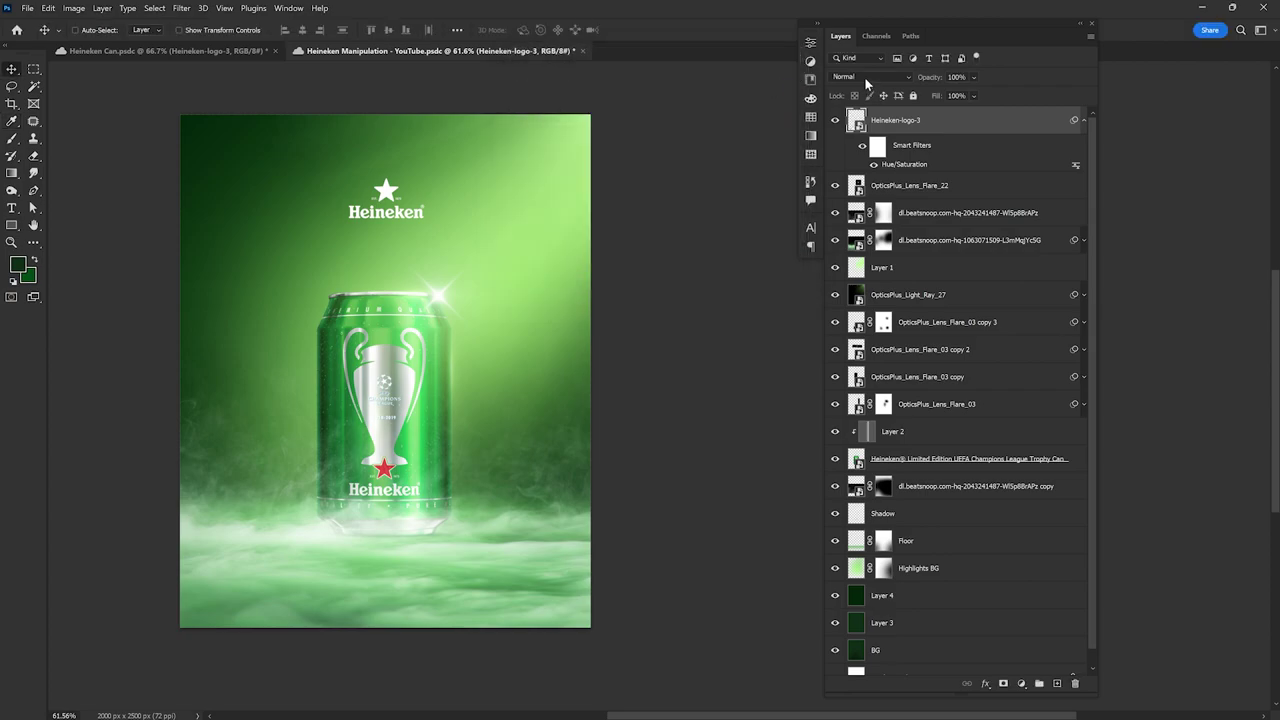
pyautogui.click(864, 77)
pyautogui.click(865, 248)
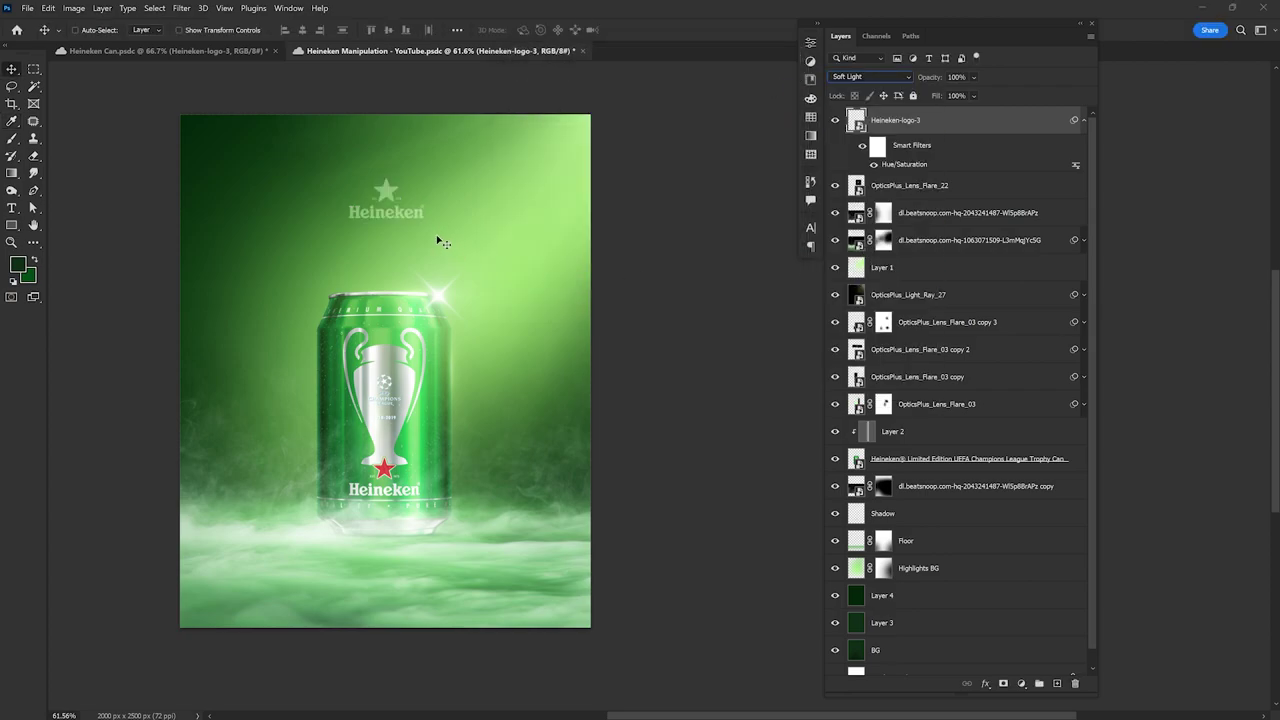
pyautogui.moveTo(436, 258); pyautogui.dragTo(437, 259)
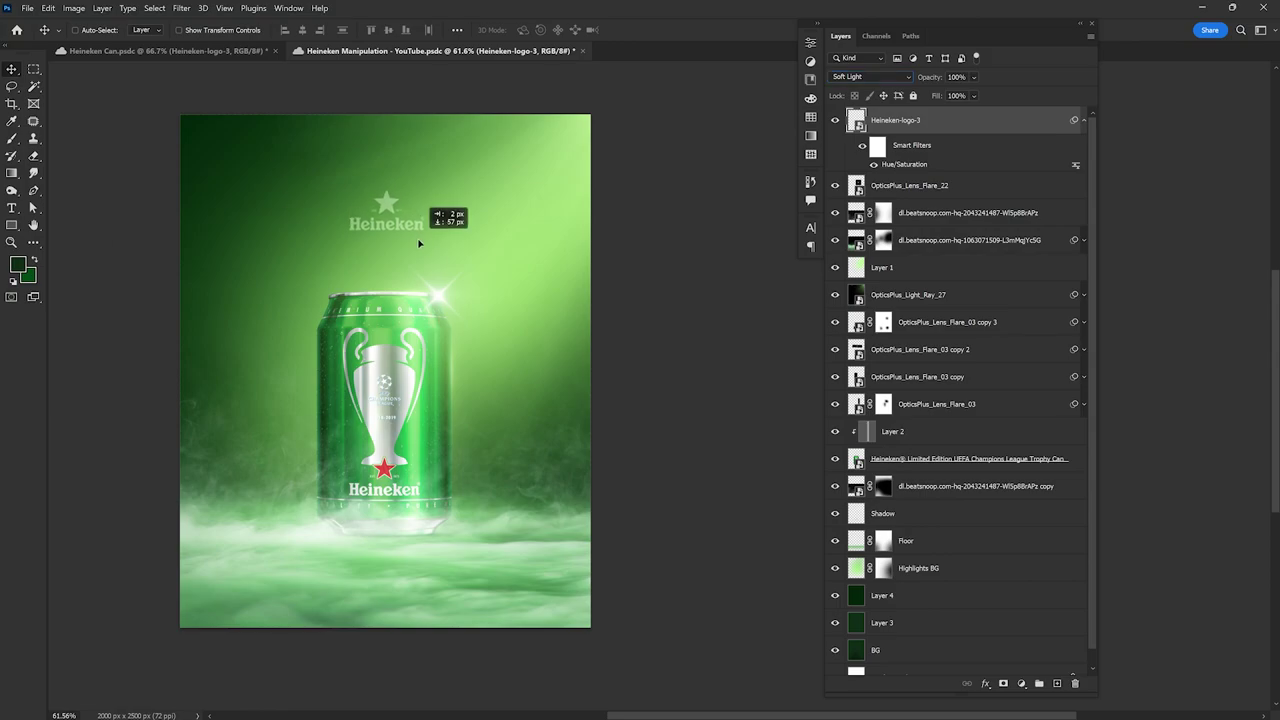
# Step: Move the Heineken wordmark down 20 px and drag in the Champions League starball logo
pyautogui.click(238, 52)
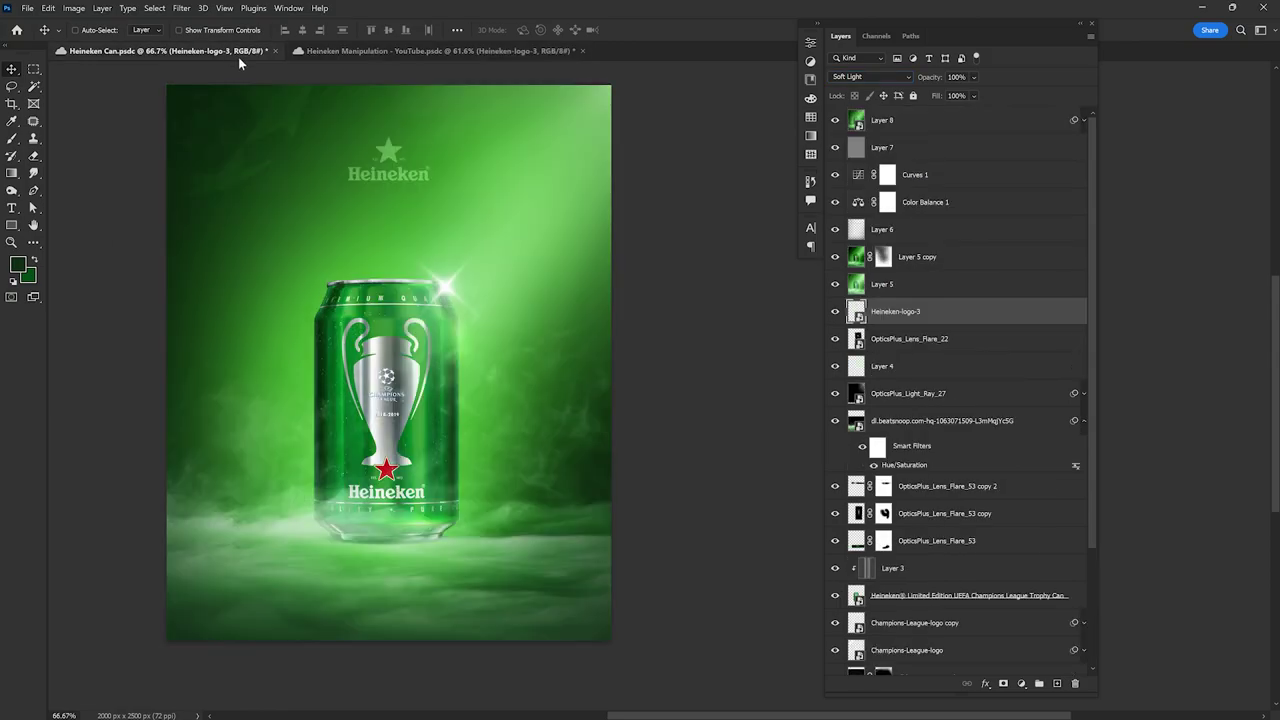
pyautogui.click(358, 52)
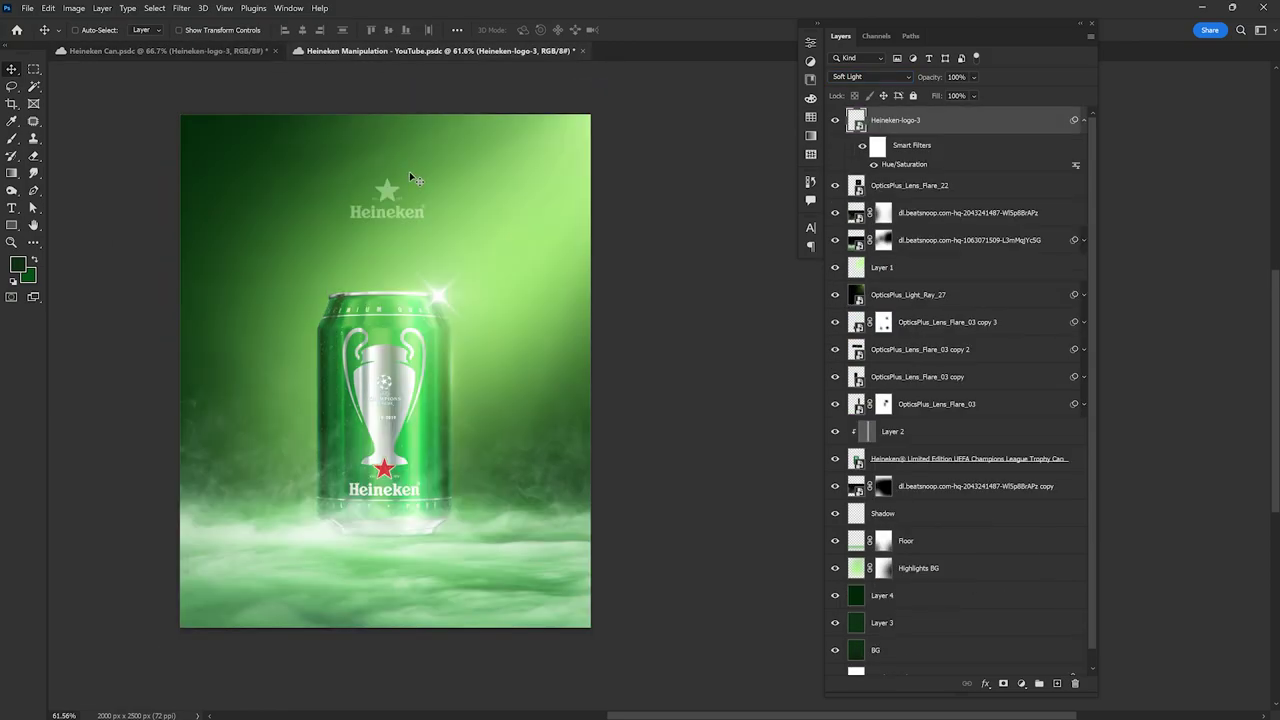
pyautogui.click(240, 52)
pyautogui.click(405, 55)
pyautogui.moveTo(411, 216); pyautogui.dragTo(411, 228)
pyautogui.click(230, 55)
pyautogui.moveTo(343, 154)
pyautogui.mouseDown()
pyautogui.moveTo(447, 385)
pyautogui.moveTo(390, 265)
pyautogui.mouseUp()
# Step: Shrink the starball logo and place it in the poster's top-left corner
pyautogui.moveTo(389, 444); pyautogui.dragTo(416, 420)
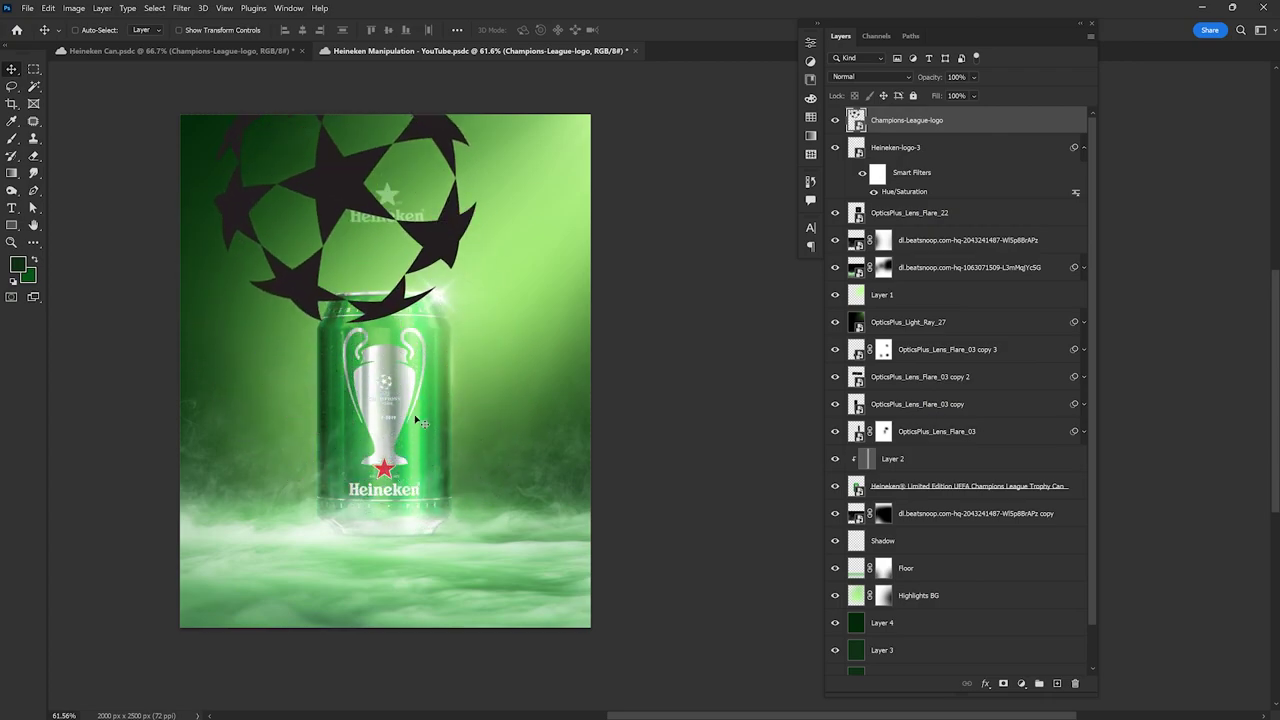
pyautogui.moveTo(447, 232); pyautogui.dragTo(600, 346)
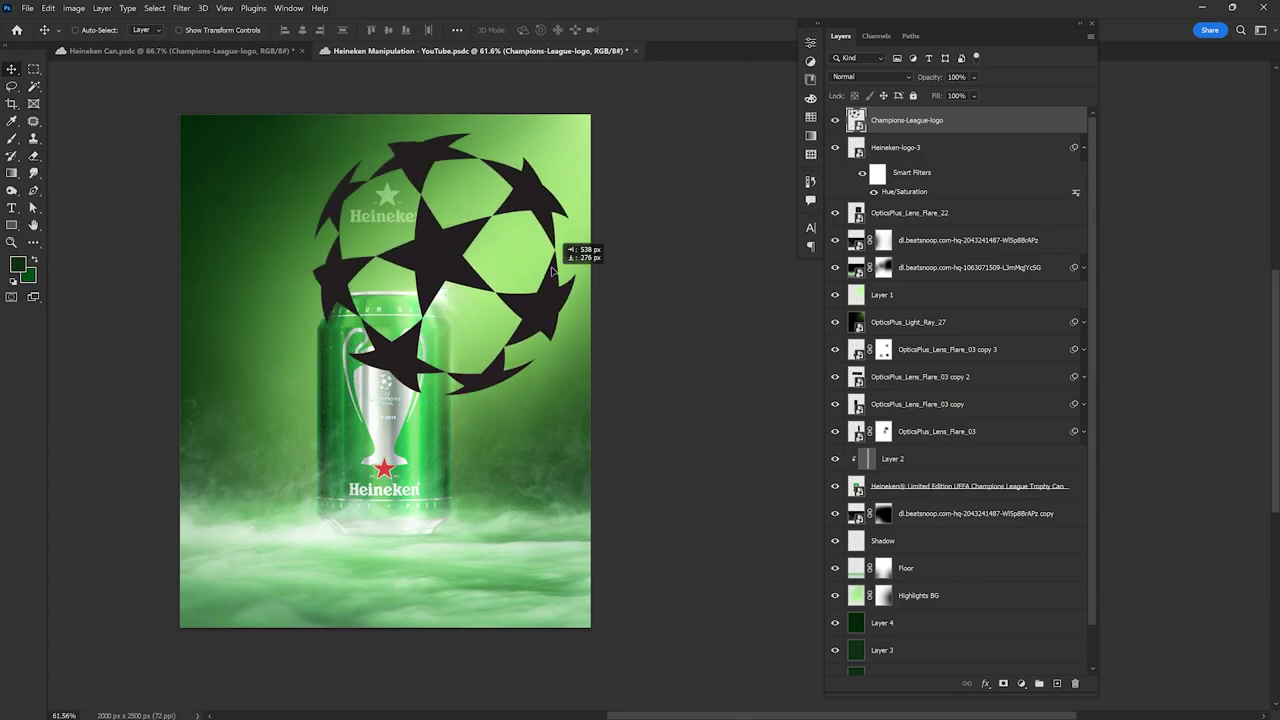
pyautogui.hotkey('ctrl', 't')
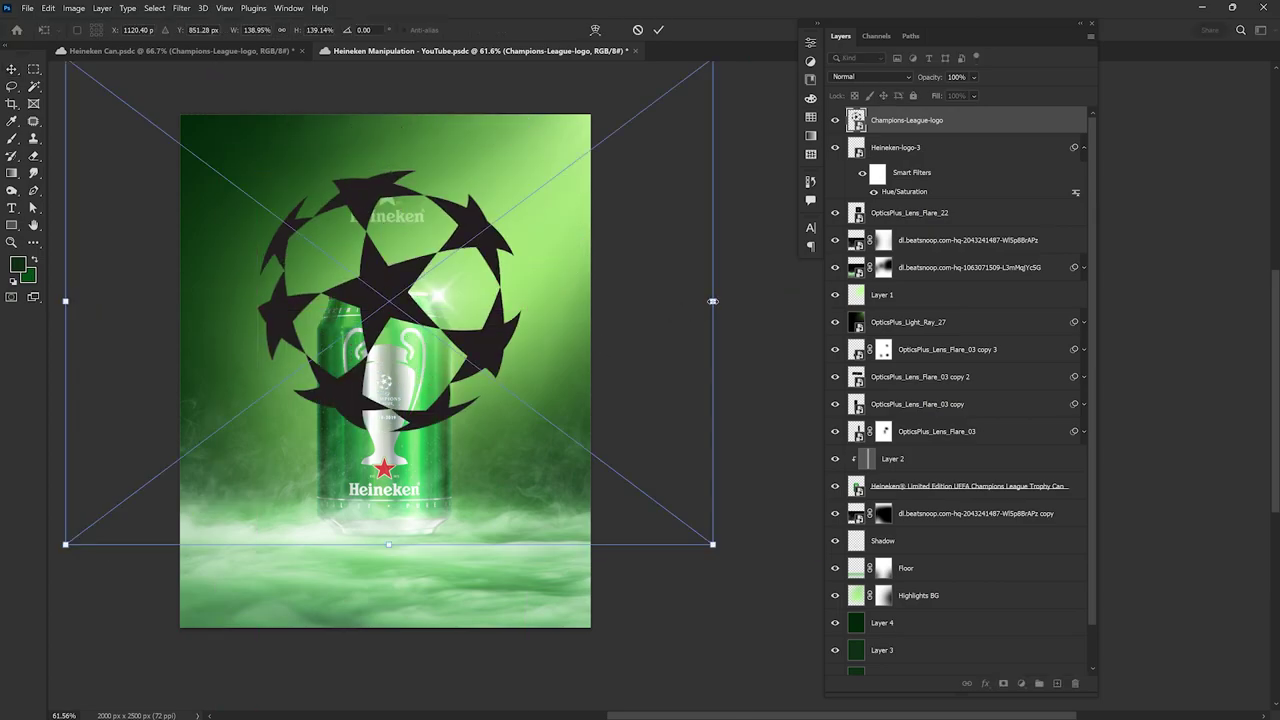
pyautogui.moveTo(786, 543); pyautogui.dragTo(514, 286)
pyautogui.moveTo(443, 207)
pyautogui.mouseDown()
pyautogui.moveTo(243, 163)
pyautogui.moveTo(273, 183)
pyautogui.mouseUp()
pyautogui.press('Return')
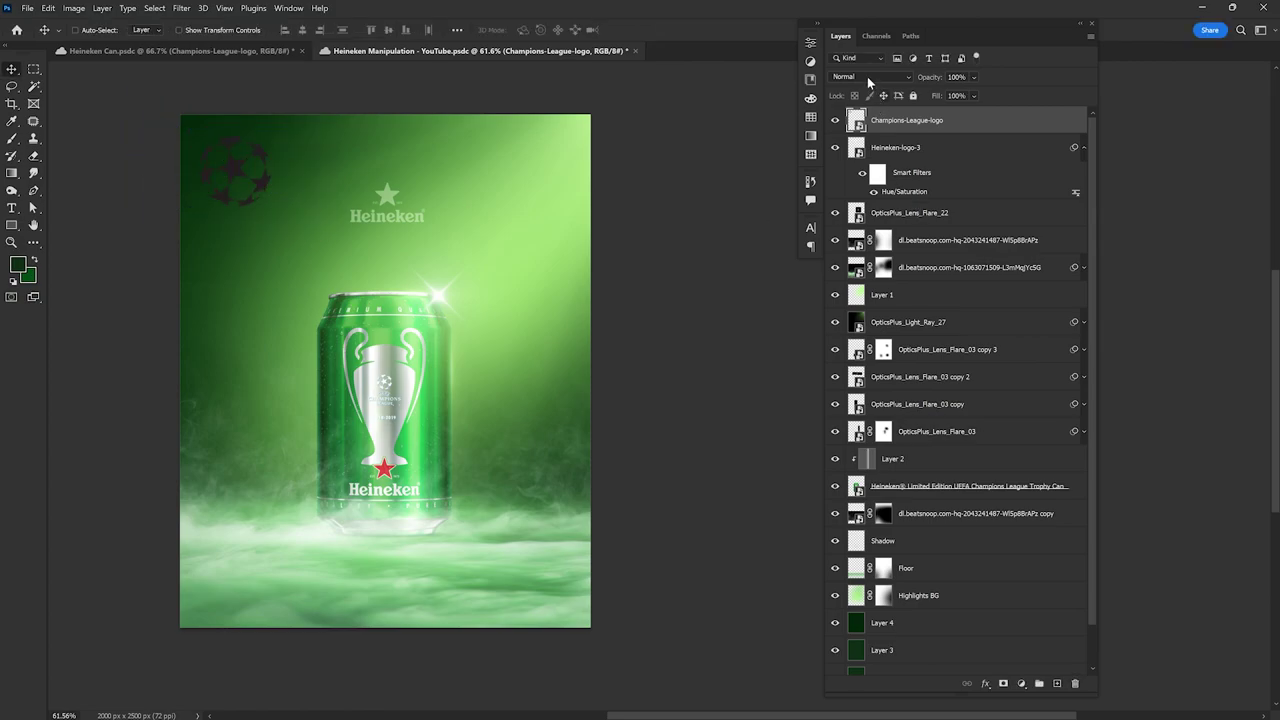
# Step: Set the starball to Overlay at 15% opacity with Hue/Saturation Lightness +100
pyautogui.click(867, 76)
pyautogui.click(867, 237)
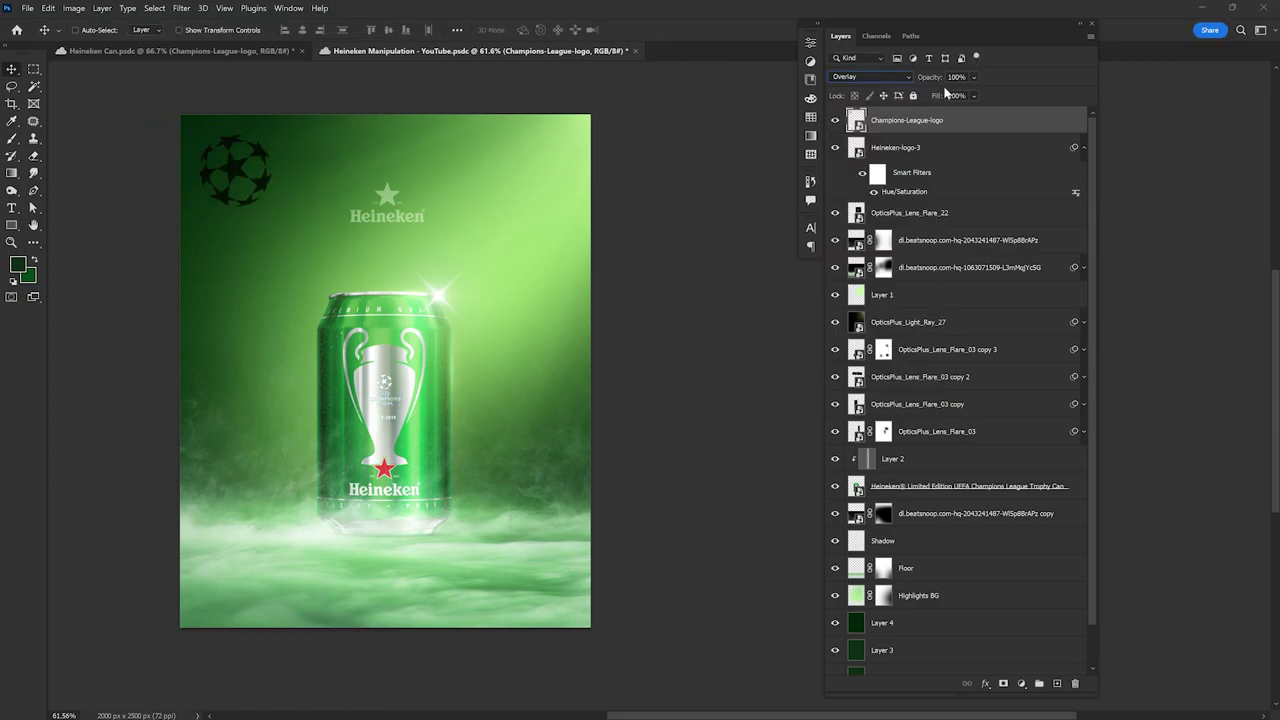
pyautogui.click(960, 77)
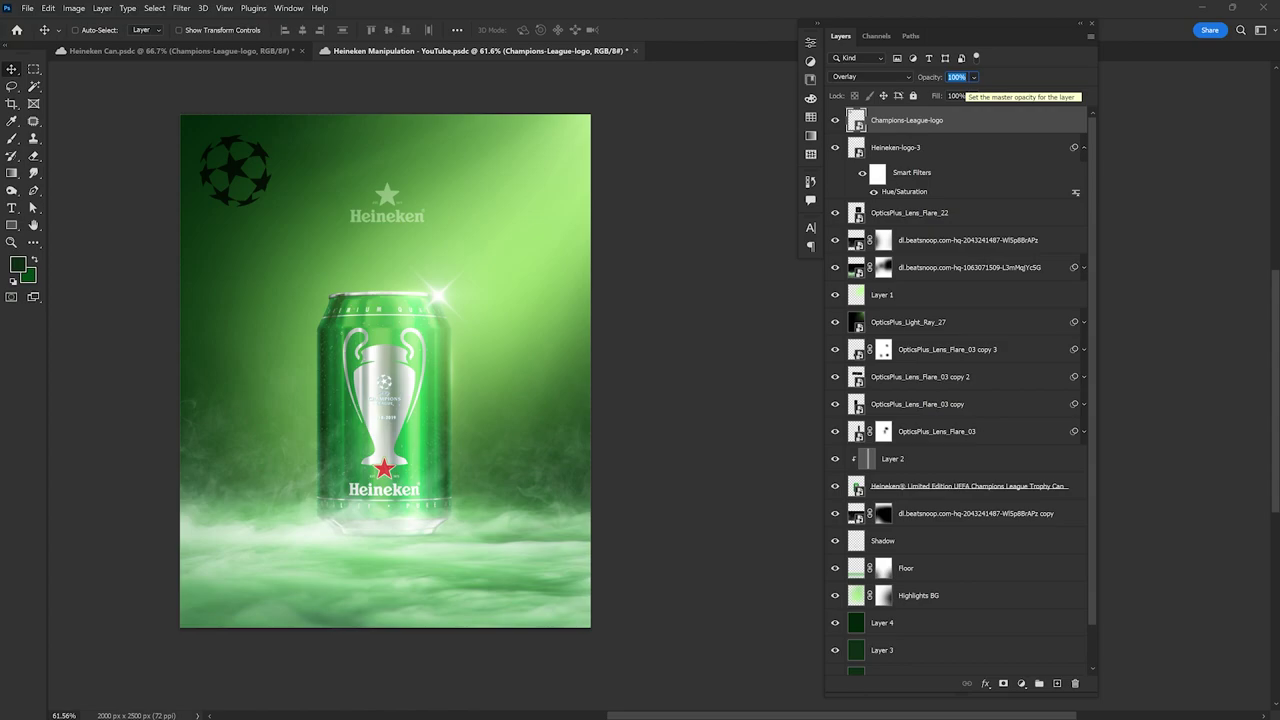
pyautogui.write('15')
pyautogui.hotkey('ctrl', 'u')
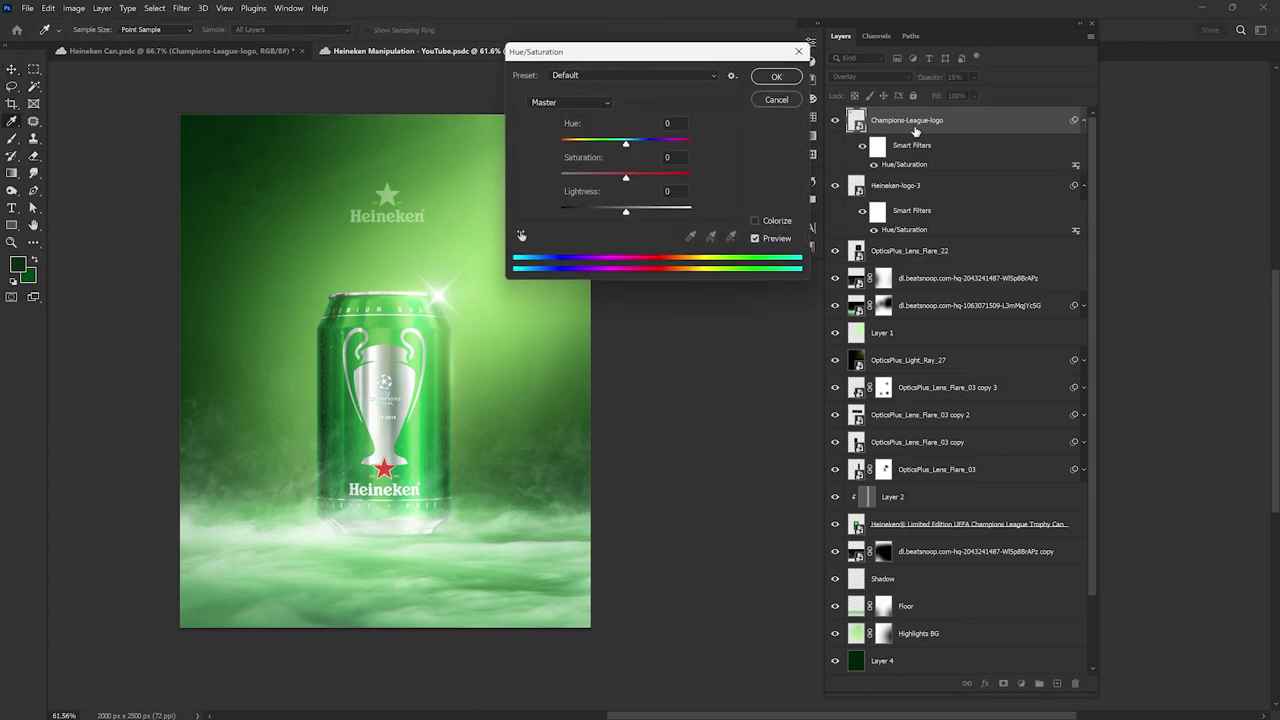
pyautogui.moveTo(627, 212); pyautogui.dragTo(767, 219)
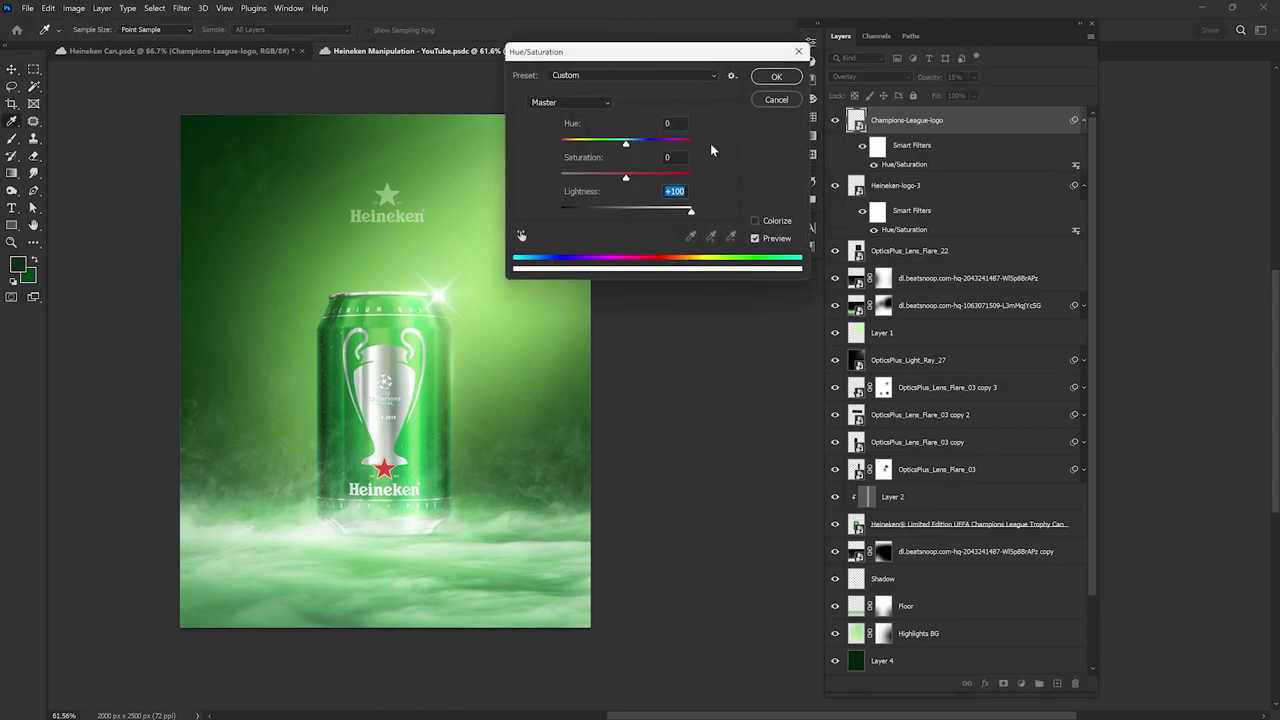
pyautogui.click(776, 78)
pyautogui.hotkey('ctrl', 't')
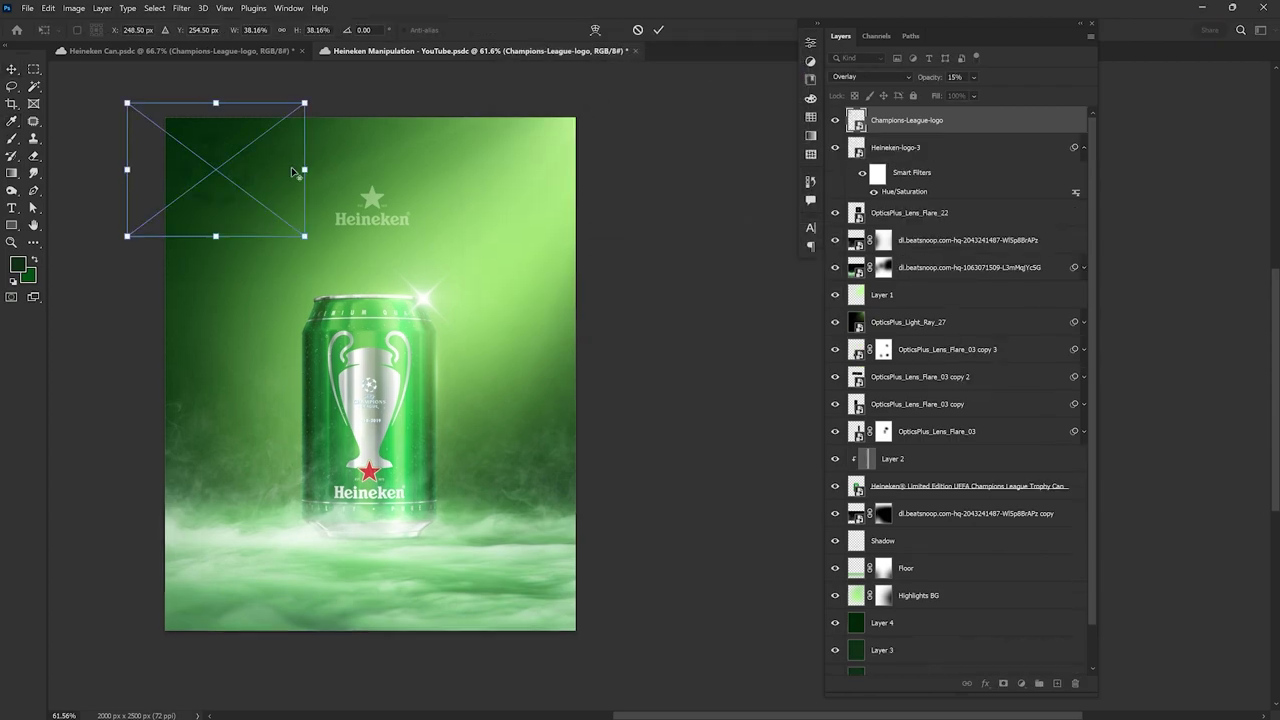
# Step: Nudge the corner starball into place and duplicate the logo layer
pyautogui.moveTo(206, 144)
pyautogui.mouseDown()
pyautogui.moveTo(216, 161)
pyautogui.moveTo(351, 152)
pyautogui.mouseUp()
pyautogui.press('Return')
pyautogui.hotkey('ctrl', 'j')
# Step: Enlarge the starball copy to about 135% and resize the original starball
pyautogui.hotkey('ctrl', 't')
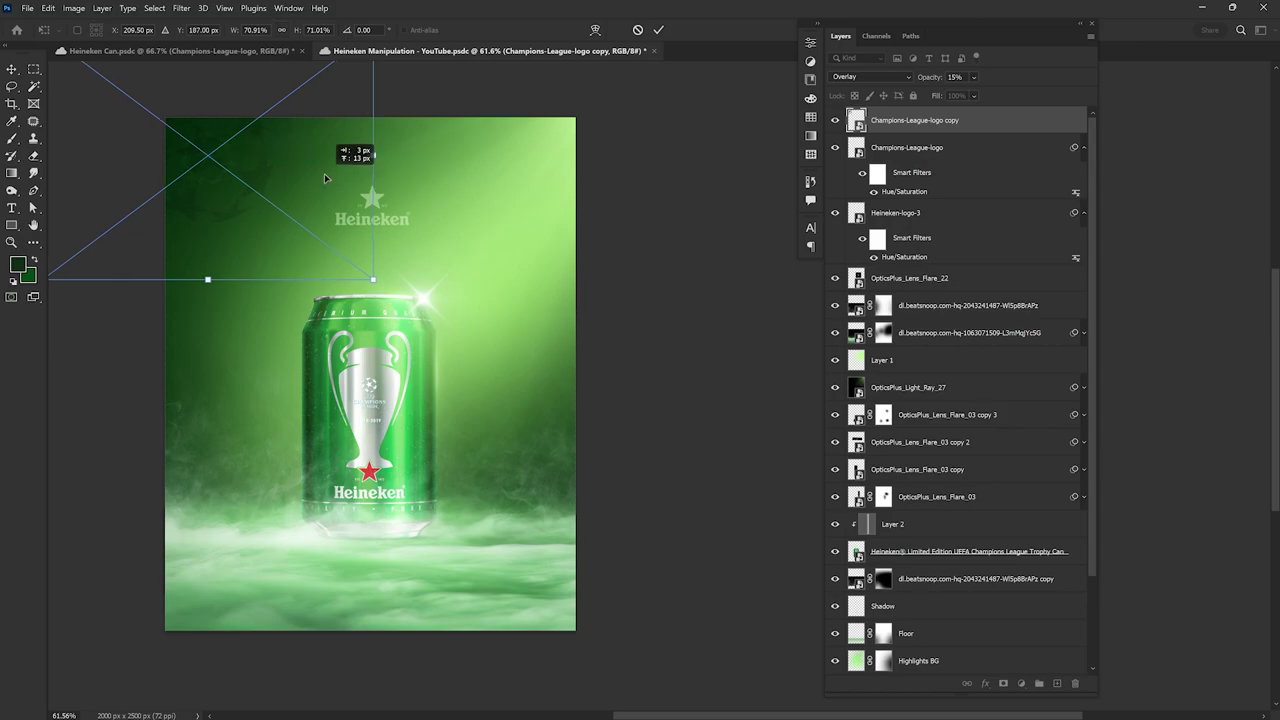
pyautogui.moveTo(410, 143)
pyautogui.mouseDown()
pyautogui.moveTo(336, 133)
pyautogui.moveTo(357, 143)
pyautogui.mouseUp()
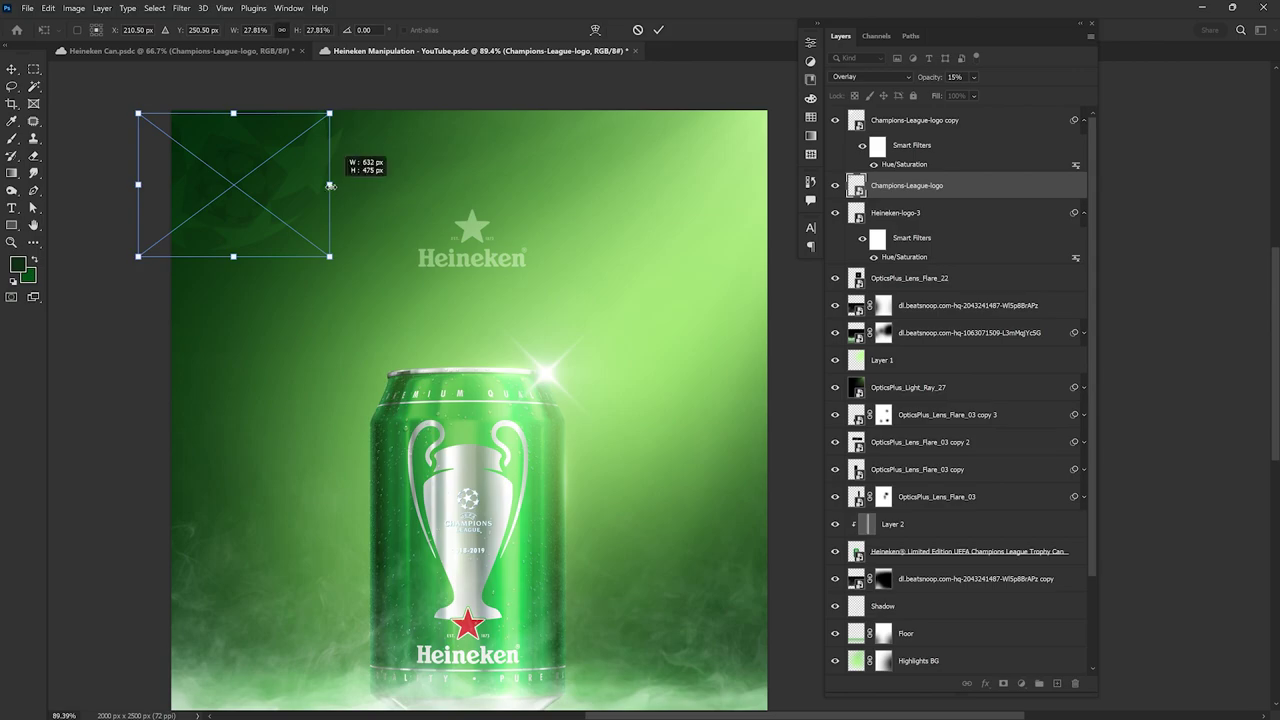
pyautogui.moveTo(330, 185); pyautogui.dragTo(300, 184)
pyautogui.press('Return')
pyautogui.keyDown('alt'); pyautogui.scroll(-3, 213, 160); pyautogui.keyUp('alt')
pyautogui.scroll(-1, 147, 56)
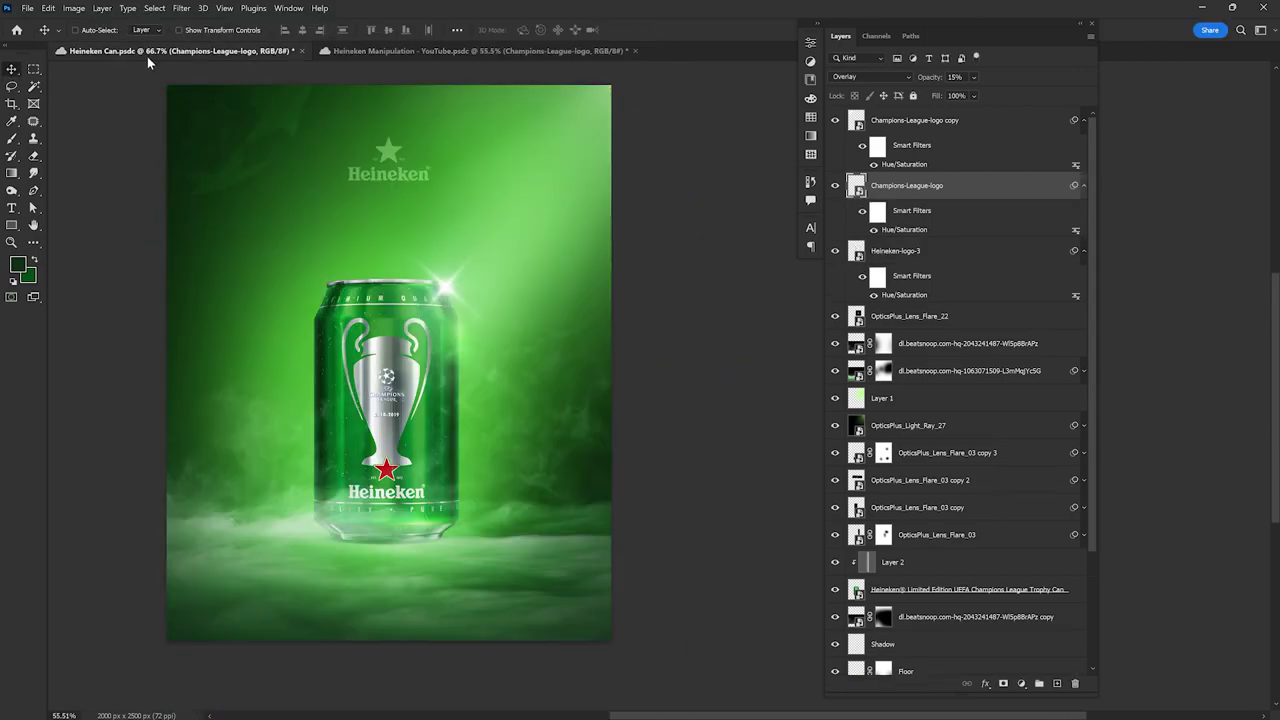
pyautogui.moveTo(437, 82)
pyautogui.mouseDown()
pyautogui.moveTo(454, 147)
pyautogui.moveTo(487, 152)
pyautogui.moveTo(363, 146)
pyautogui.moveTo(375, 147)
pyautogui.mouseUp()
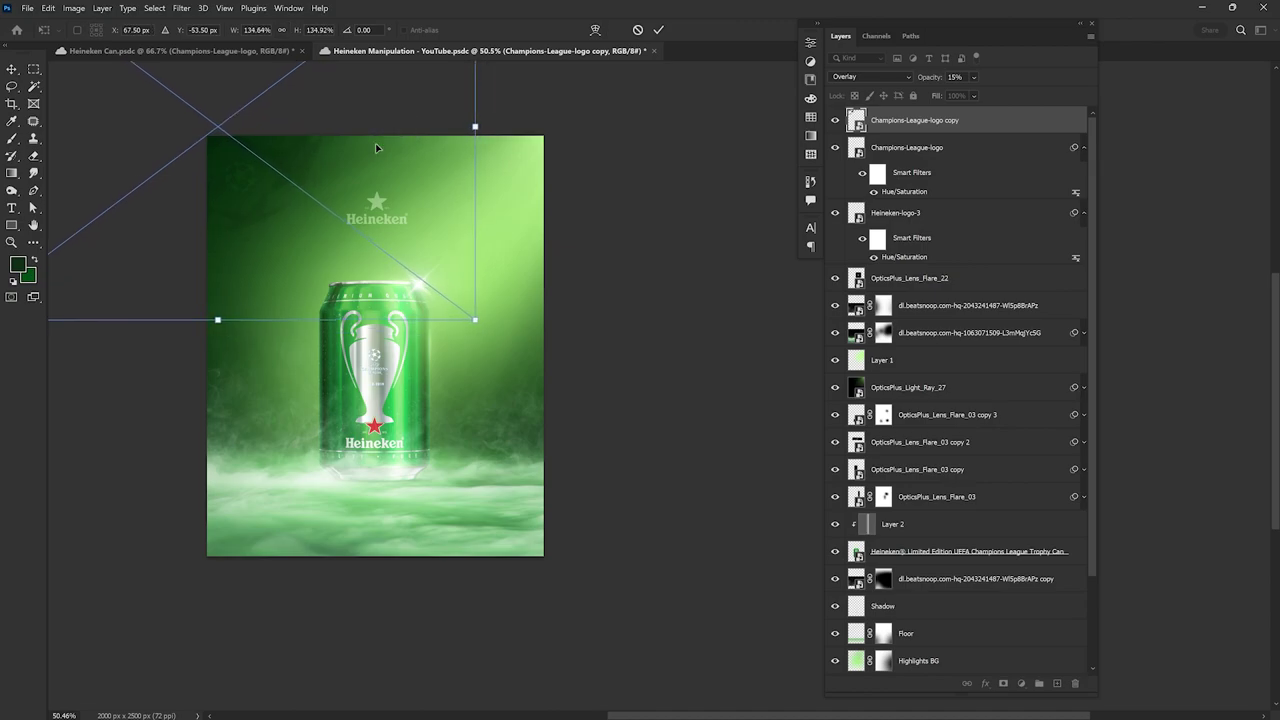
pyautogui.press('Return')
# Step: Reselect the original starball layer and reapply its transform
pyautogui.keyDown('alt'); pyautogui.scroll(3, 250, 167); pyautogui.keyUp('alt')
pyautogui.click(250, 167)
pyautogui.keyDown('alt'); pyautogui.scroll(2, 250, 167); pyautogui.keyUp('alt')
pyautogui.keyDown('alt'); pyautogui.scroll(-2, 250, 167); pyautogui.keyUp('alt')
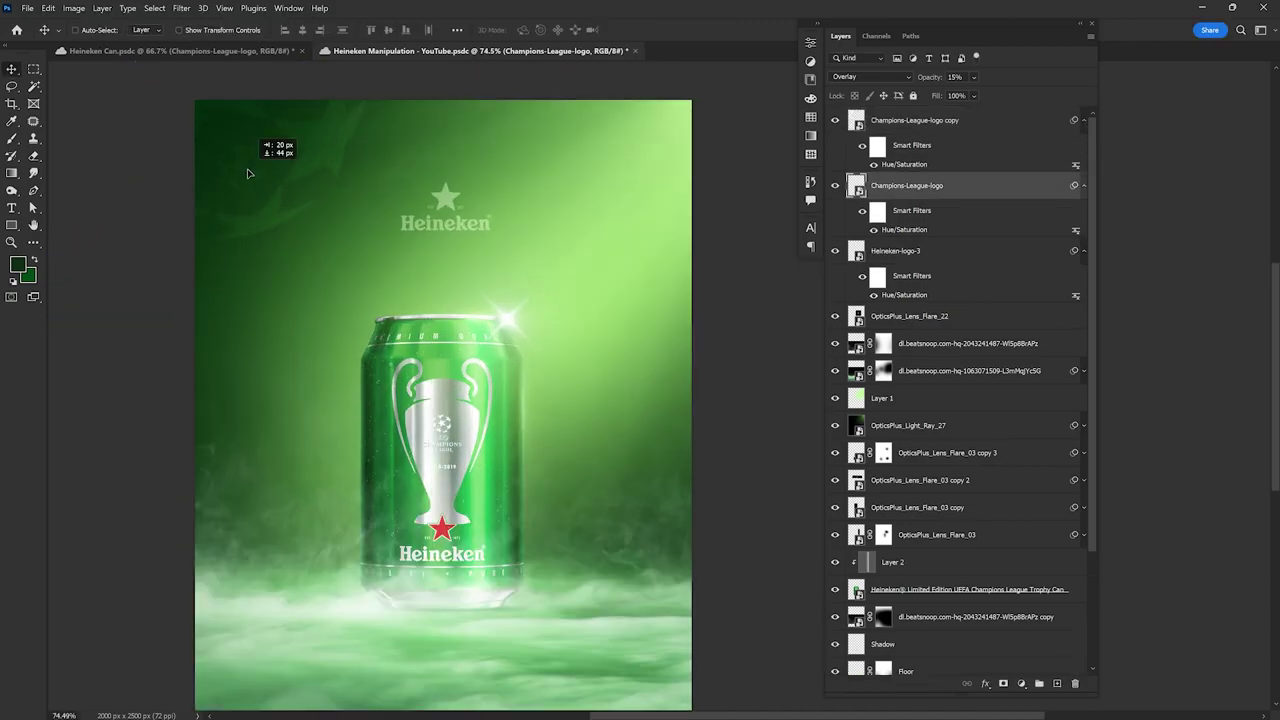
pyautogui.hotkey('ctrl', 't')
pyautogui.press('Return')
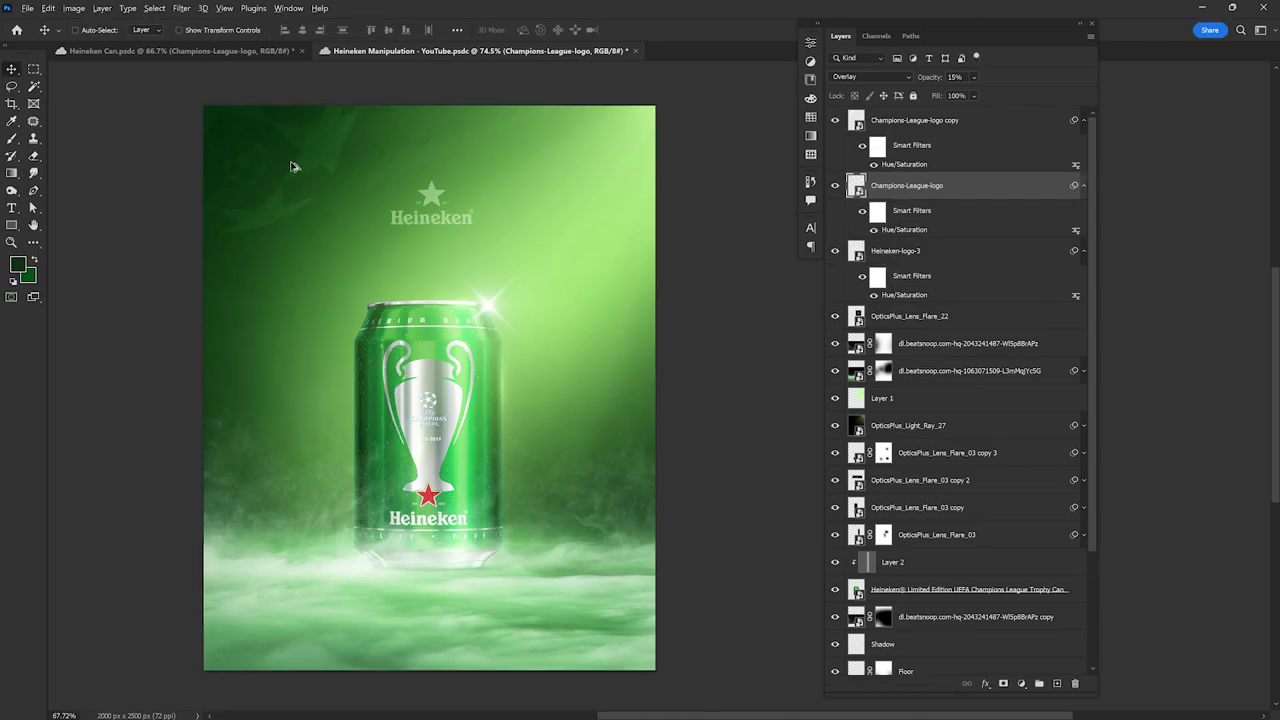
pyautogui.keyDown('alt'); pyautogui.scroll(-2, 425, 228); pyautogui.keyUp('alt')
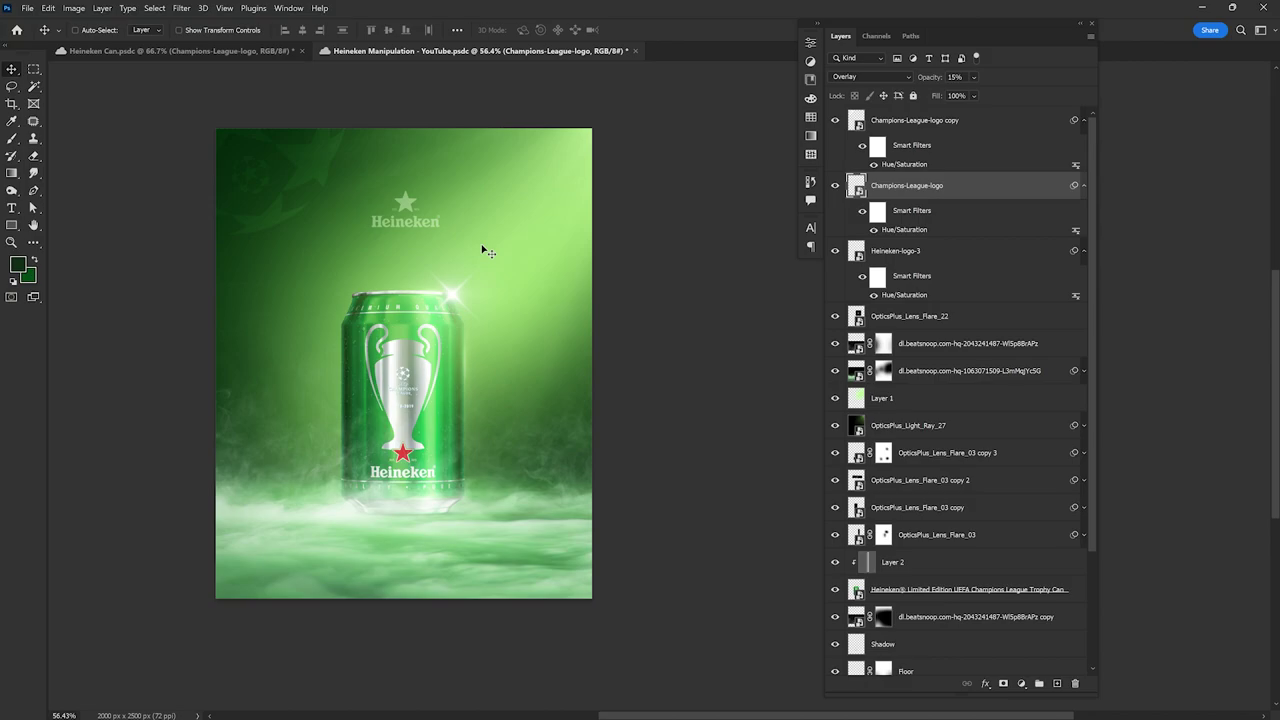
# Step: Collapse the Smart Filters lists on the starball, Heineken logo and photo layers
pyautogui.click(1020, 125)
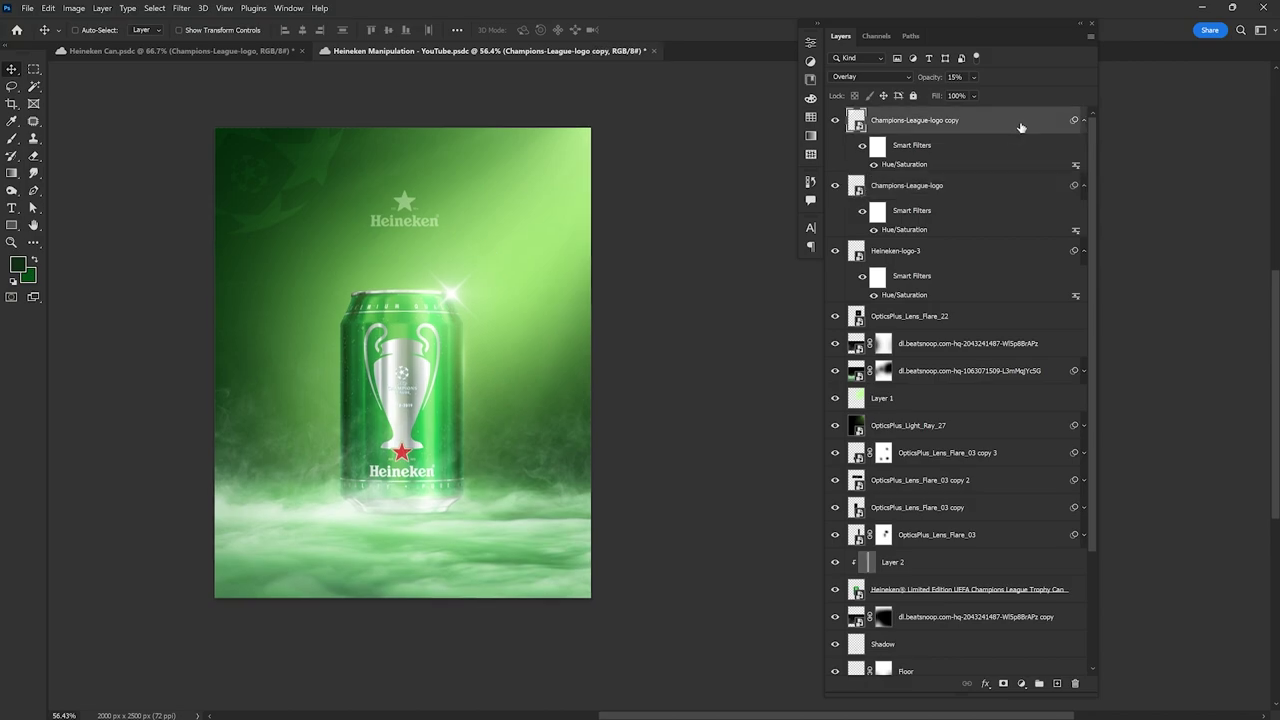
pyautogui.click(1084, 121)
pyautogui.click(1084, 148)
pyautogui.click(1084, 175)
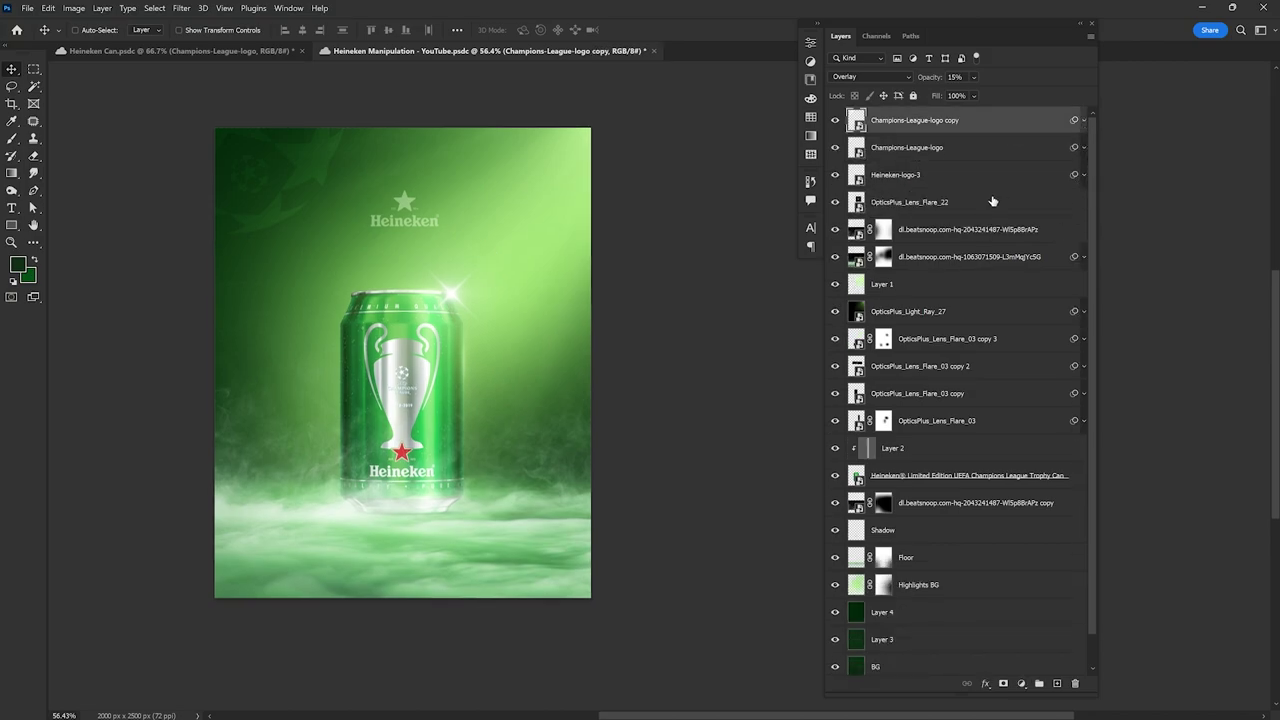
pyautogui.click(1084, 257)
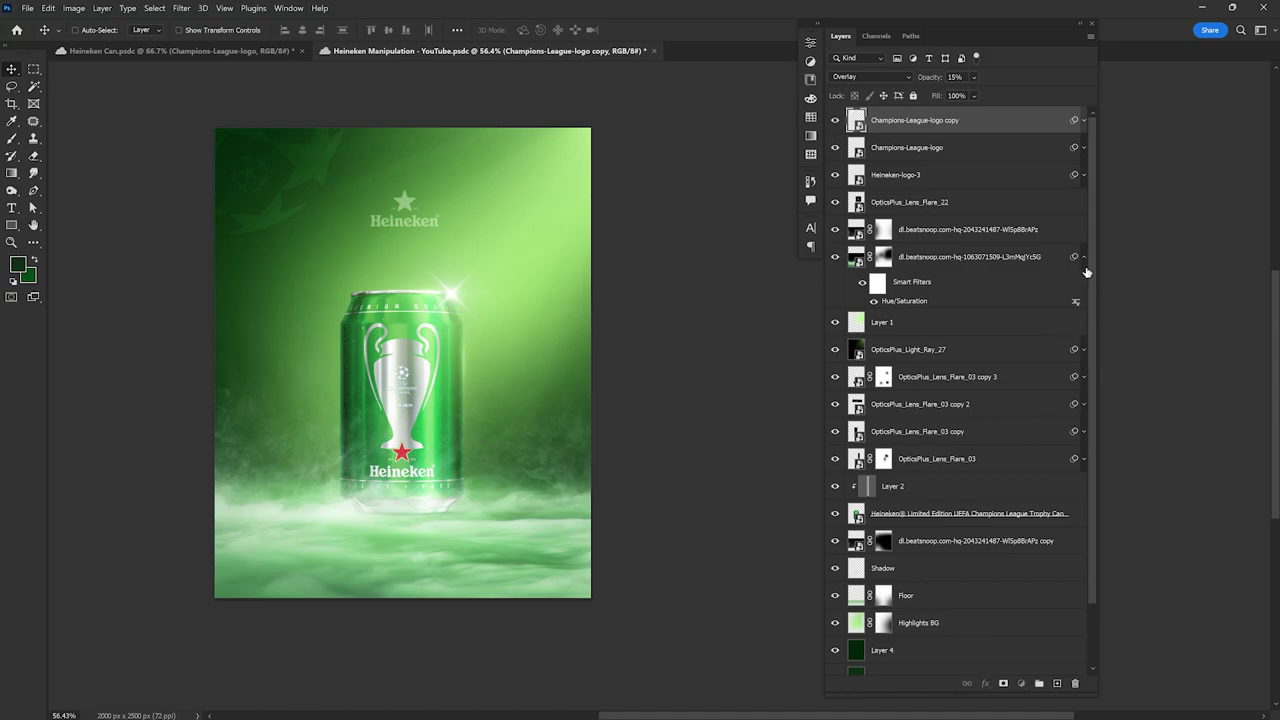
pyautogui.click(1084, 257)
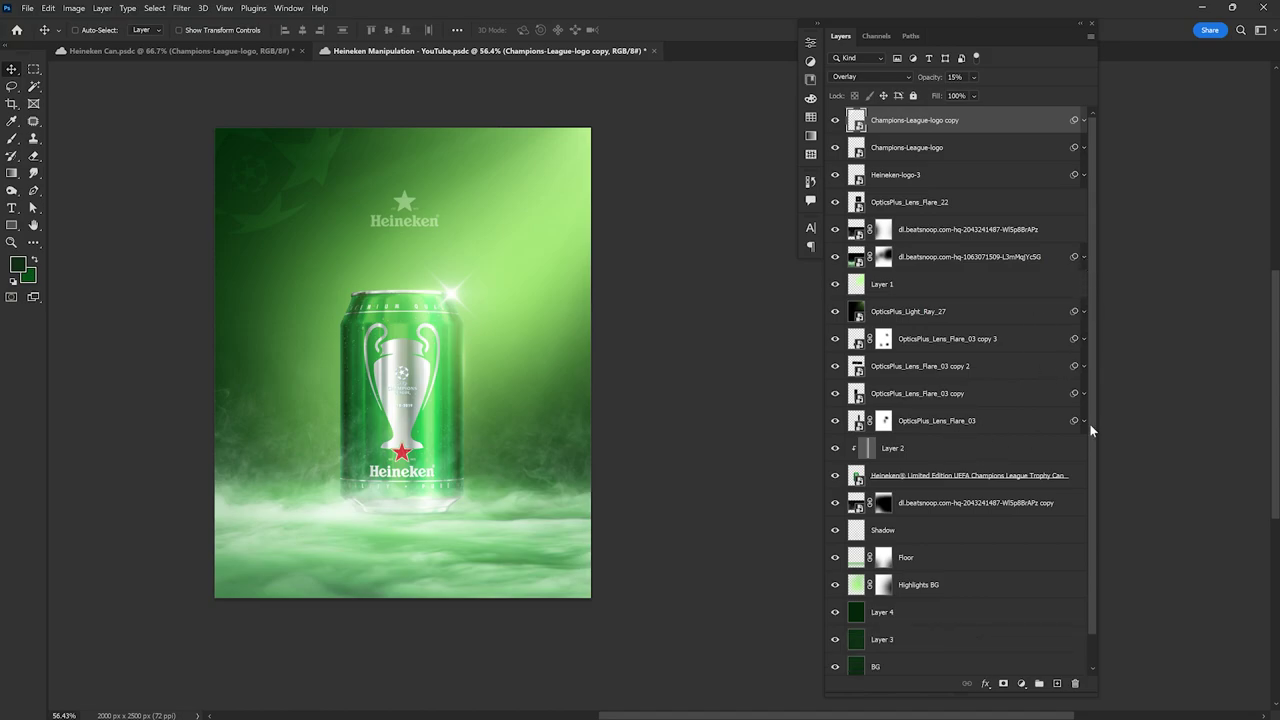
# Step: Add a Curves adjustment layer with an S-curve that deepens the shadows
pyautogui.click(1021, 683)
pyautogui.click(1045, 517)
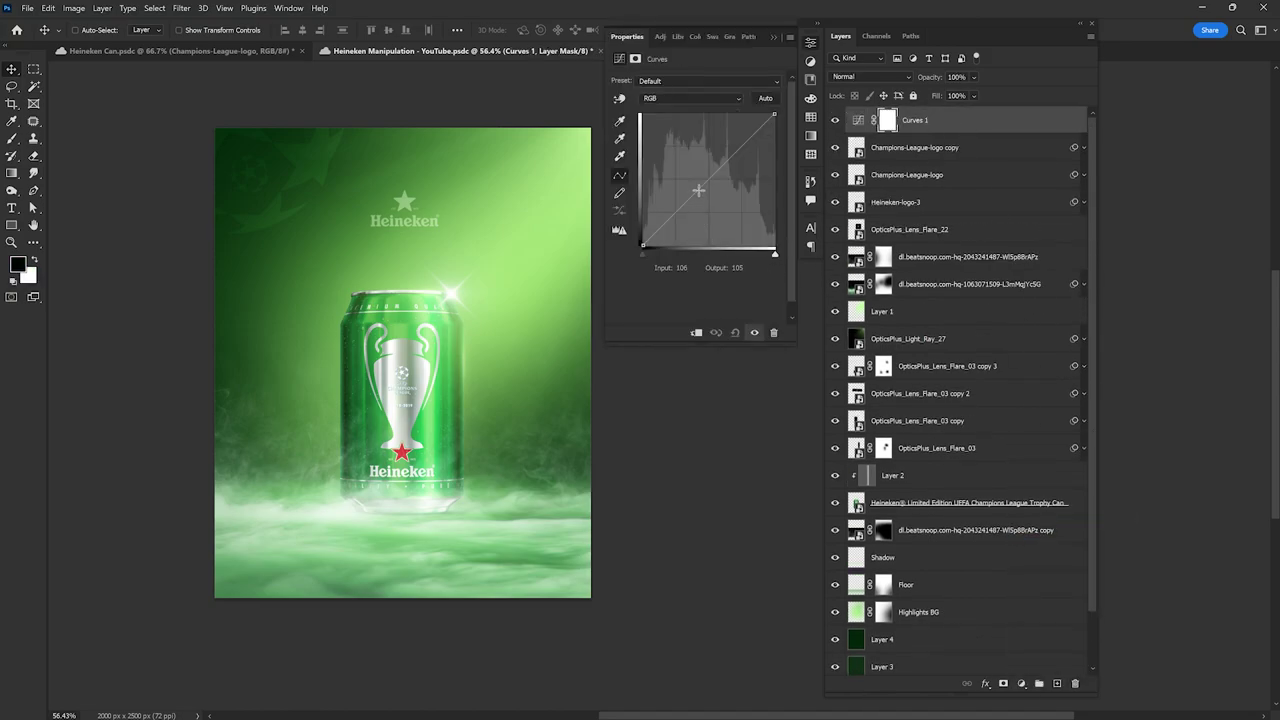
pyautogui.moveTo(699, 188); pyautogui.dragTo(664, 229)
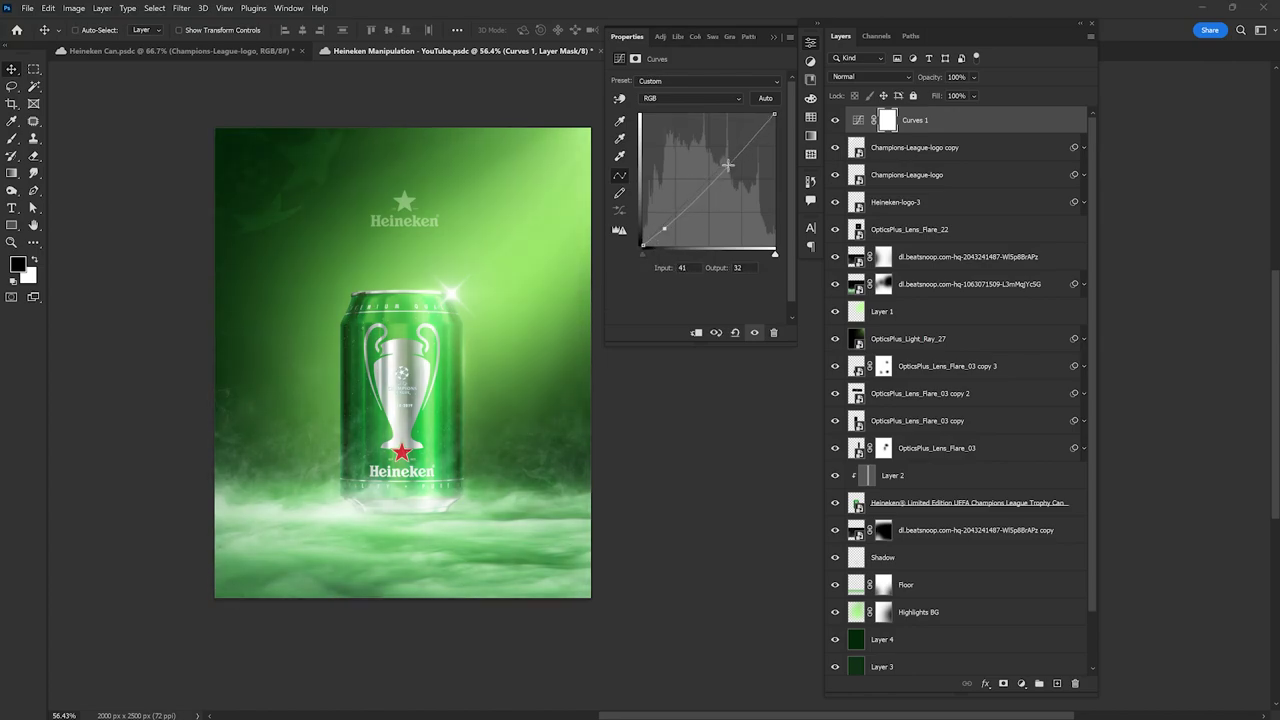
pyautogui.click(724, 161)
pyautogui.moveTo(724, 161); pyautogui.dragTo(726, 165)
pyautogui.click(716, 332)
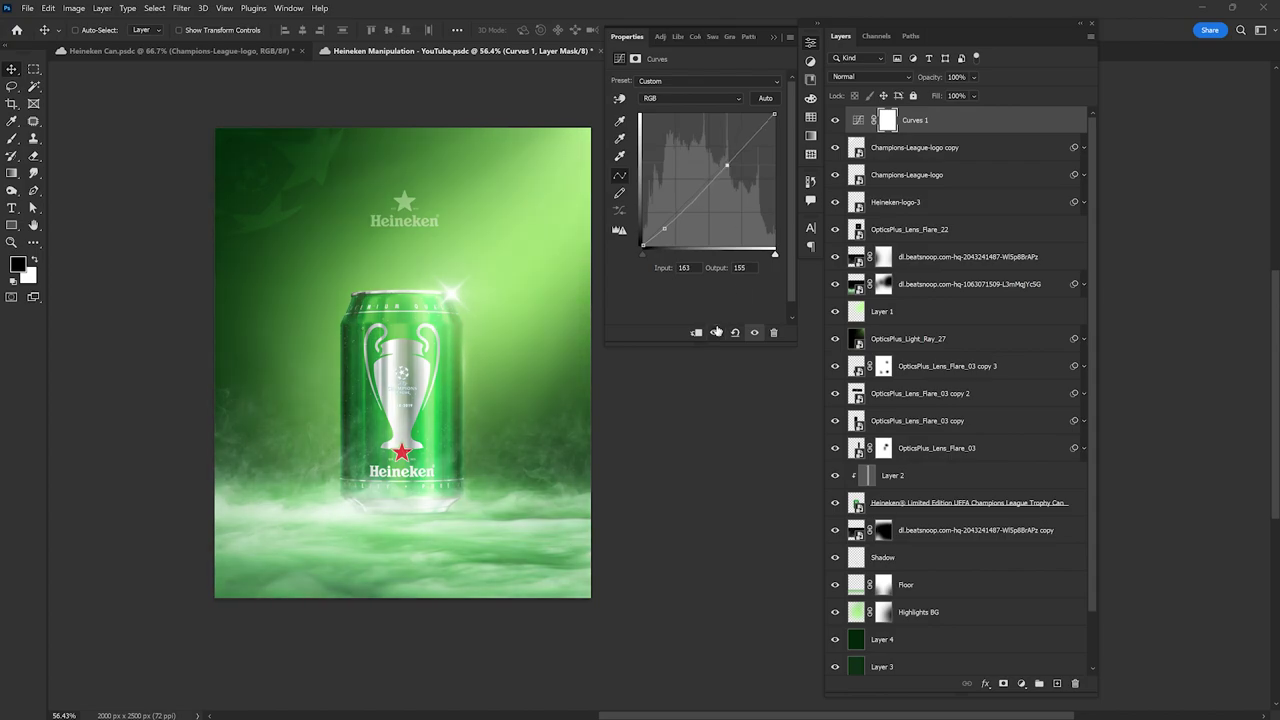
# Step: Add a Color Balance adjustment with Green +5 and Blue +1
pyautogui.click(1021, 683)
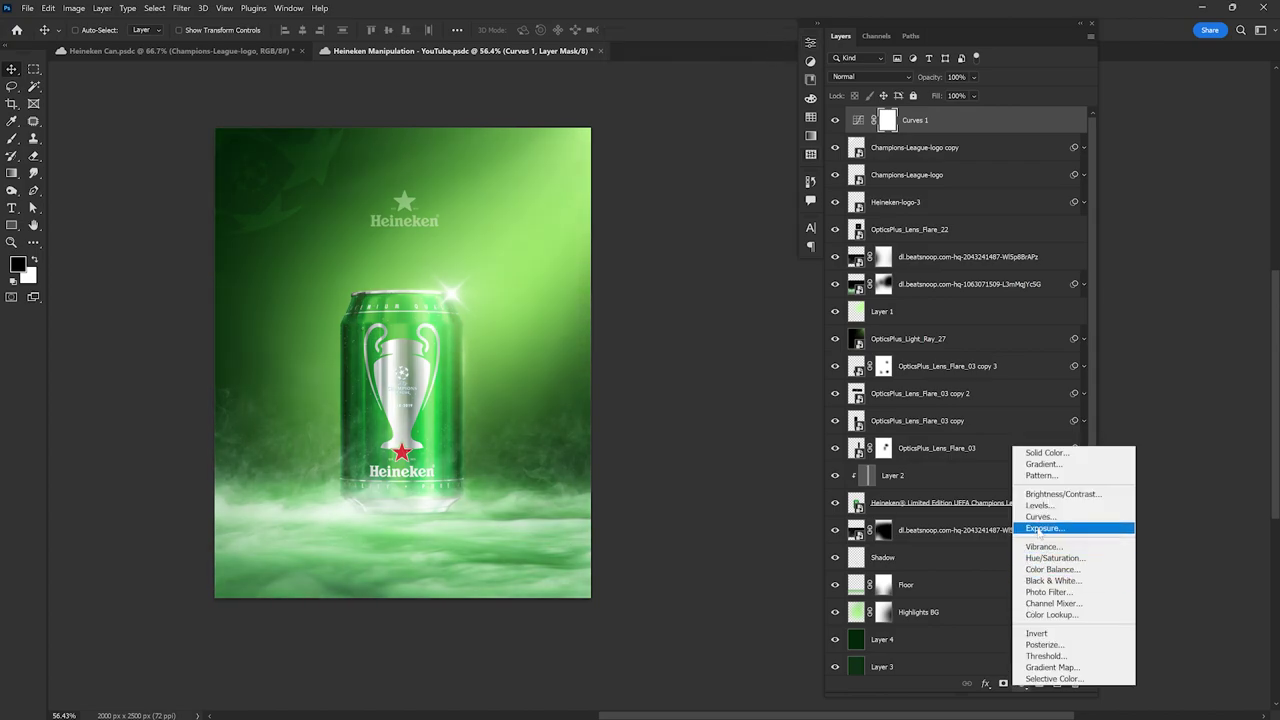
pyautogui.click(1052, 572)
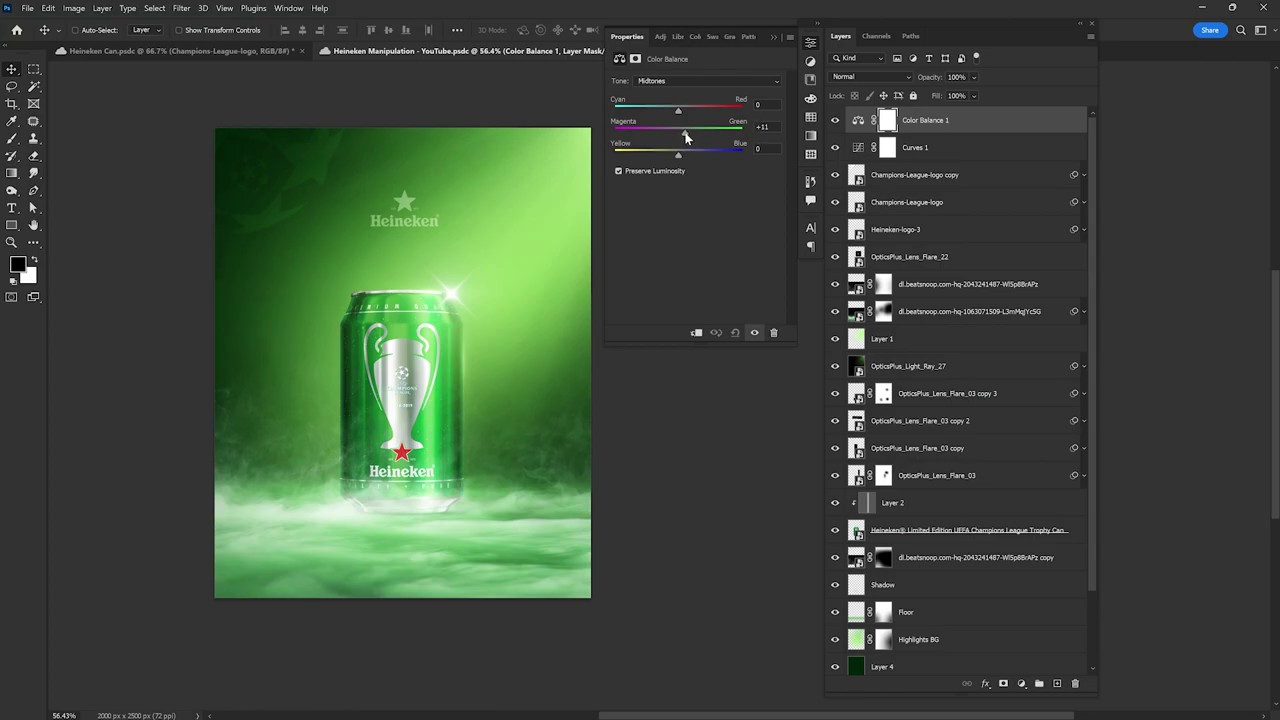
pyautogui.moveTo(686, 138); pyautogui.dragTo(682, 156)
pyautogui.moveTo(684, 155); pyautogui.dragTo(680, 155)
pyautogui.click(775, 38)
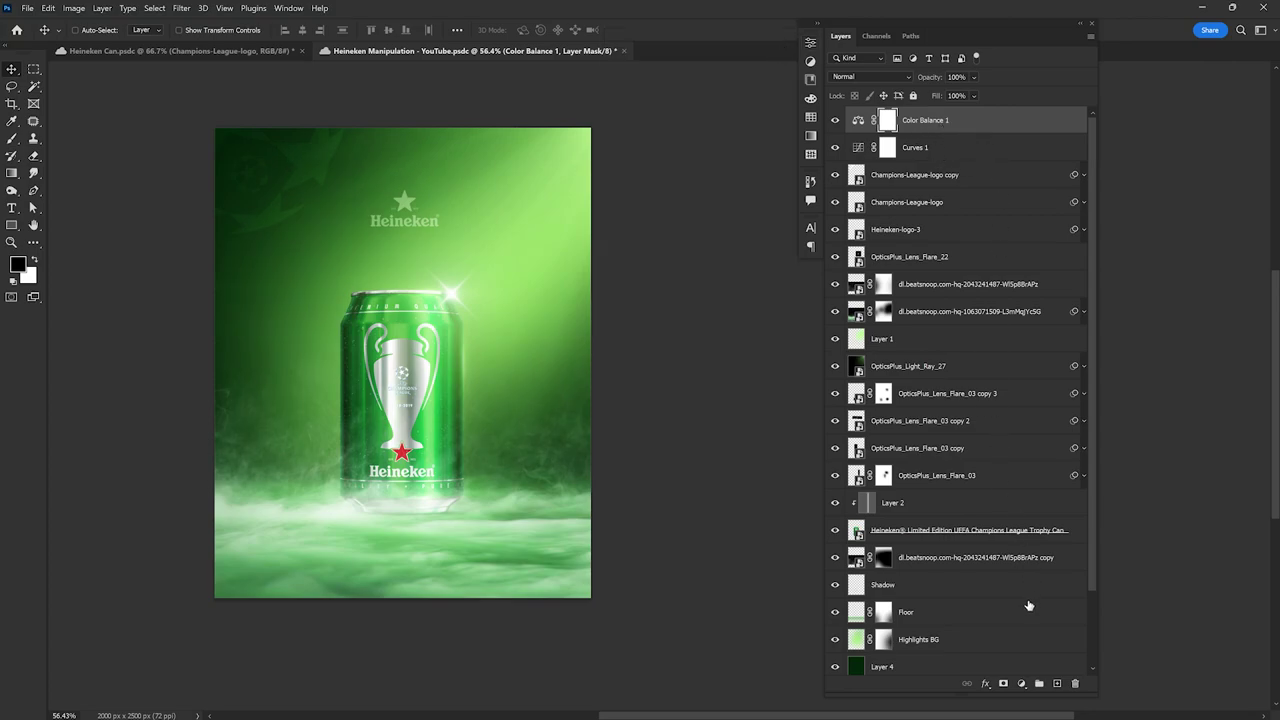
# Step: Add a Hue/Saturation adjustment layer with Lightness -8 and Hue -1
pyautogui.click(1022, 684)
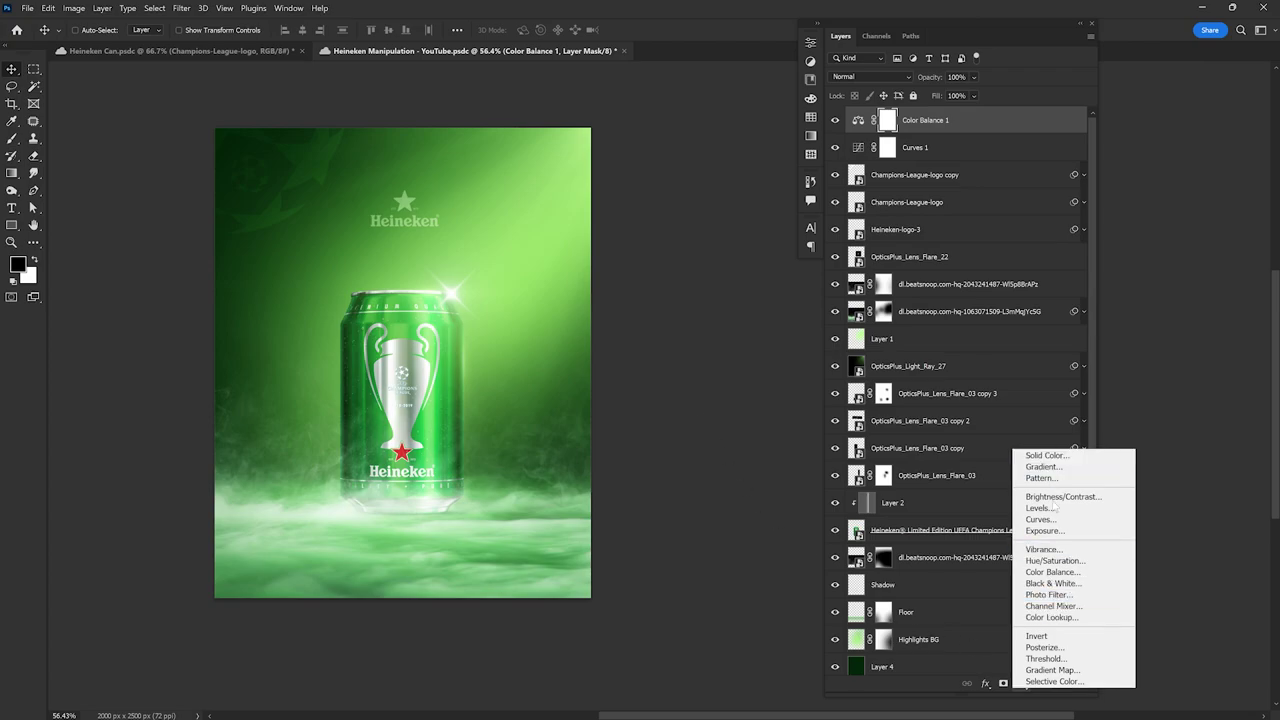
pyautogui.click(1055, 561)
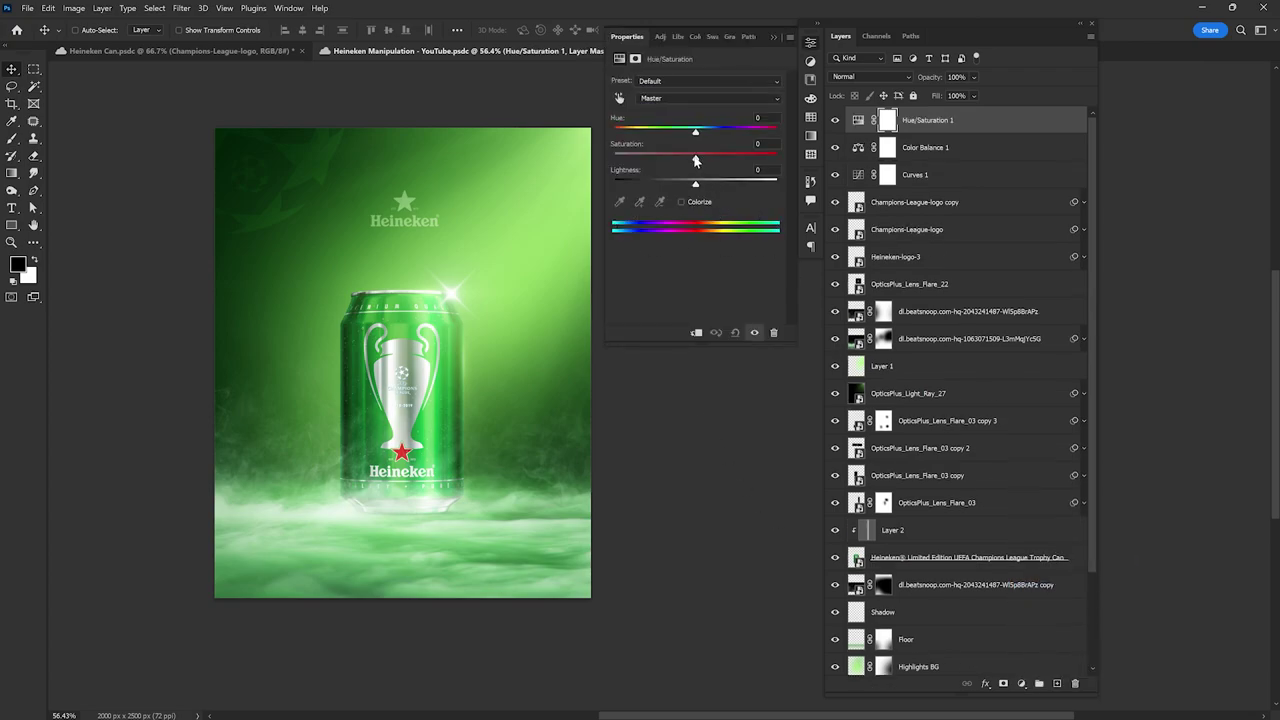
pyautogui.moveTo(696, 160); pyautogui.dragTo(695, 160)
pyautogui.moveTo(696, 188); pyautogui.dragTo(693, 188)
pyautogui.moveTo(697, 136); pyautogui.dragTo(695, 139)
pyautogui.click(773, 38)
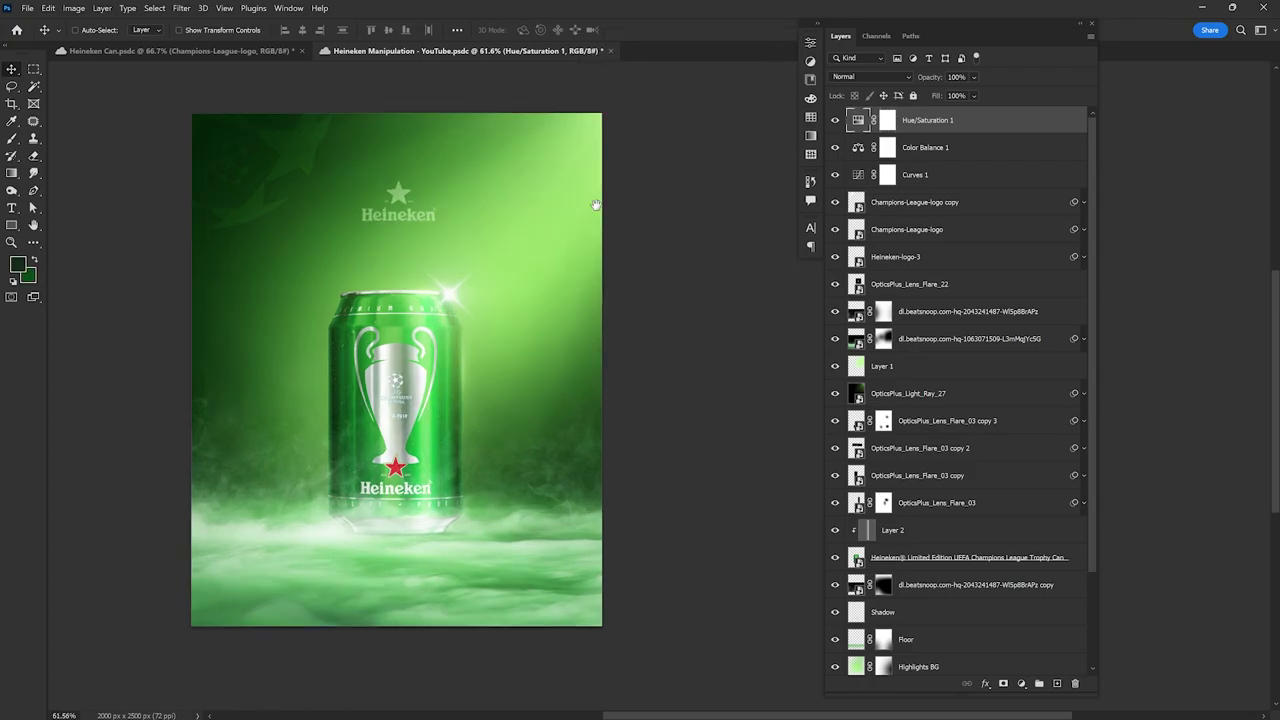
# Step: Set the pasteboard background colour to Medium Gray
pyautogui.rightClick(688, 187)
pyautogui.rightClick(643, 237)
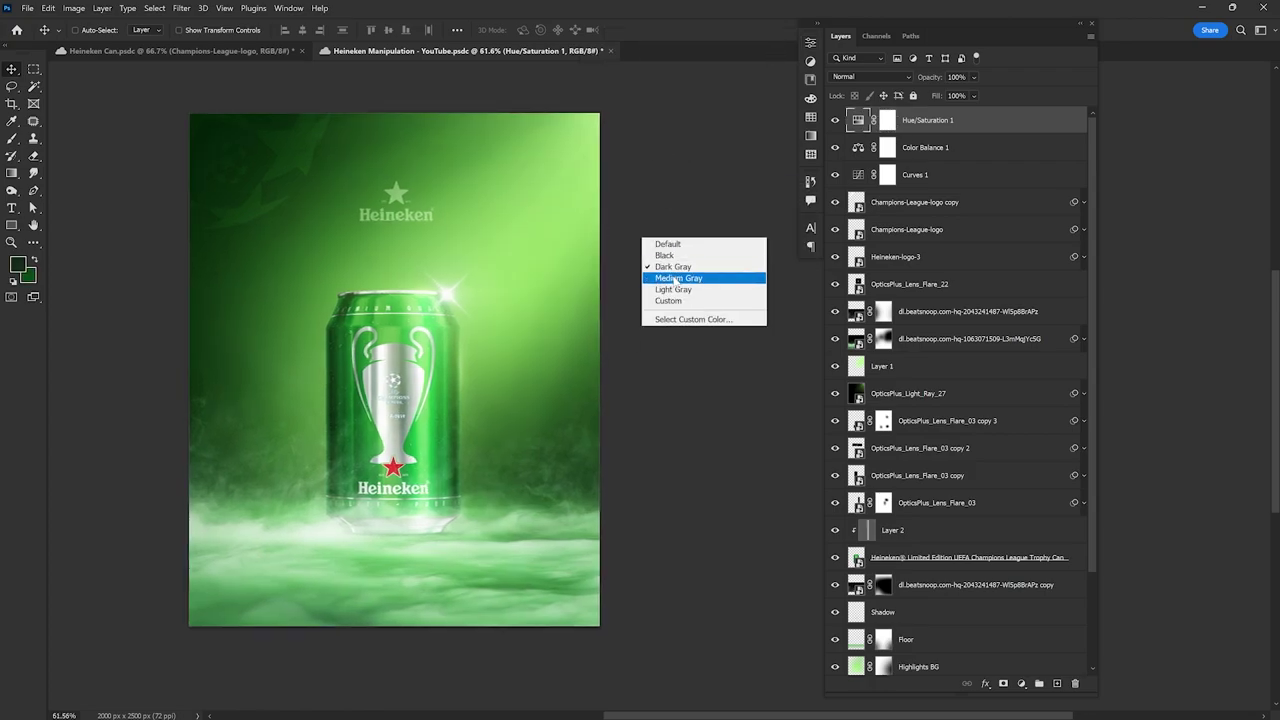
pyautogui.click(665, 276)
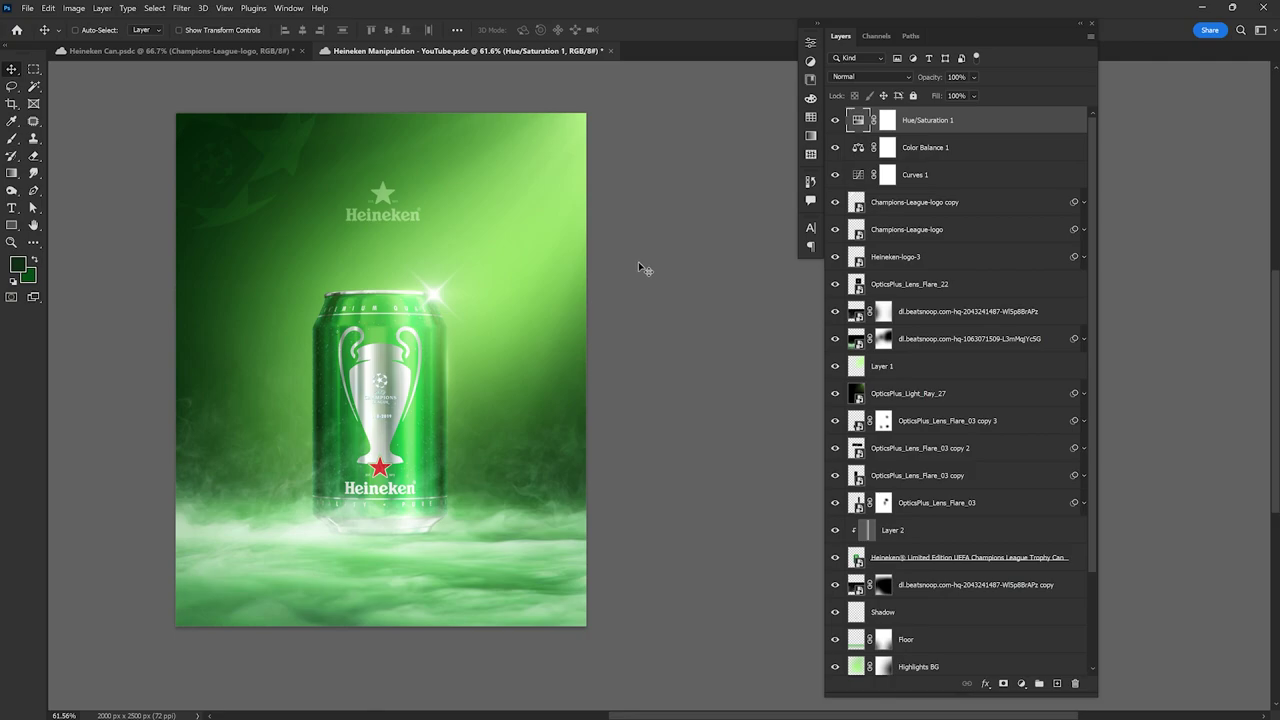
pyautogui.click(1023, 686)
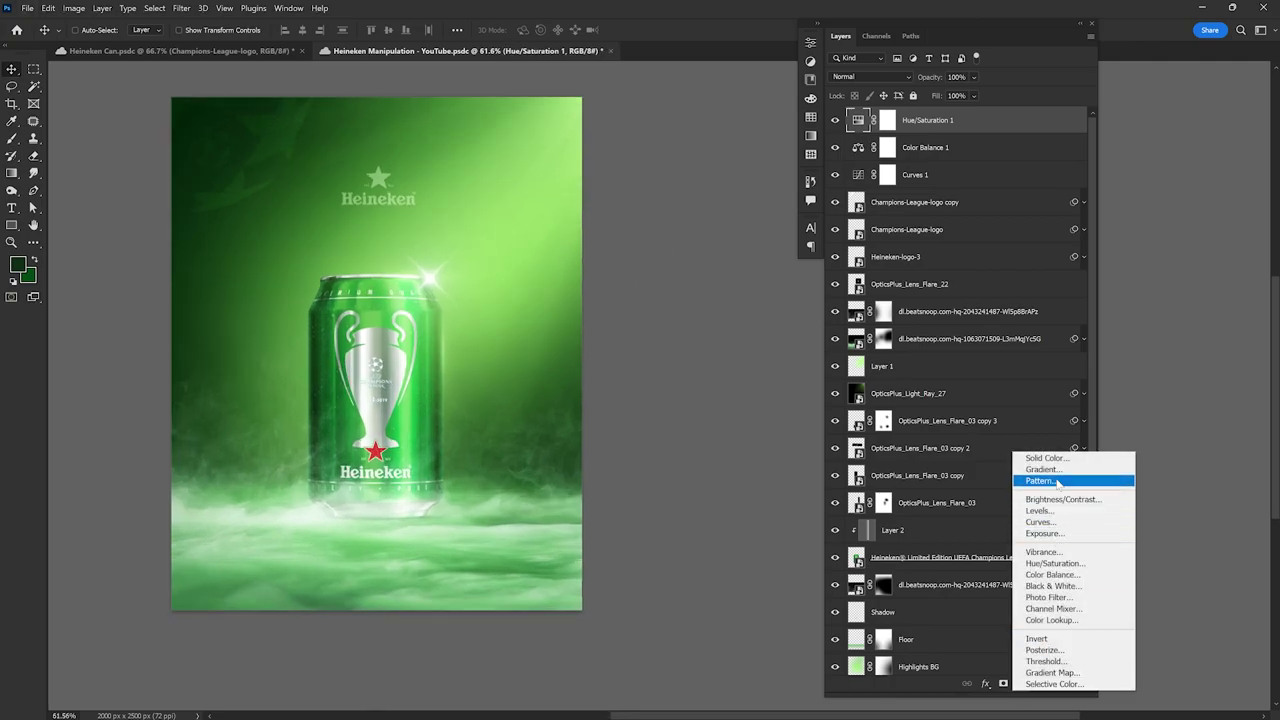
# Step: Add a Vibrance adjustment layer at +25
pyautogui.click(1045, 552)
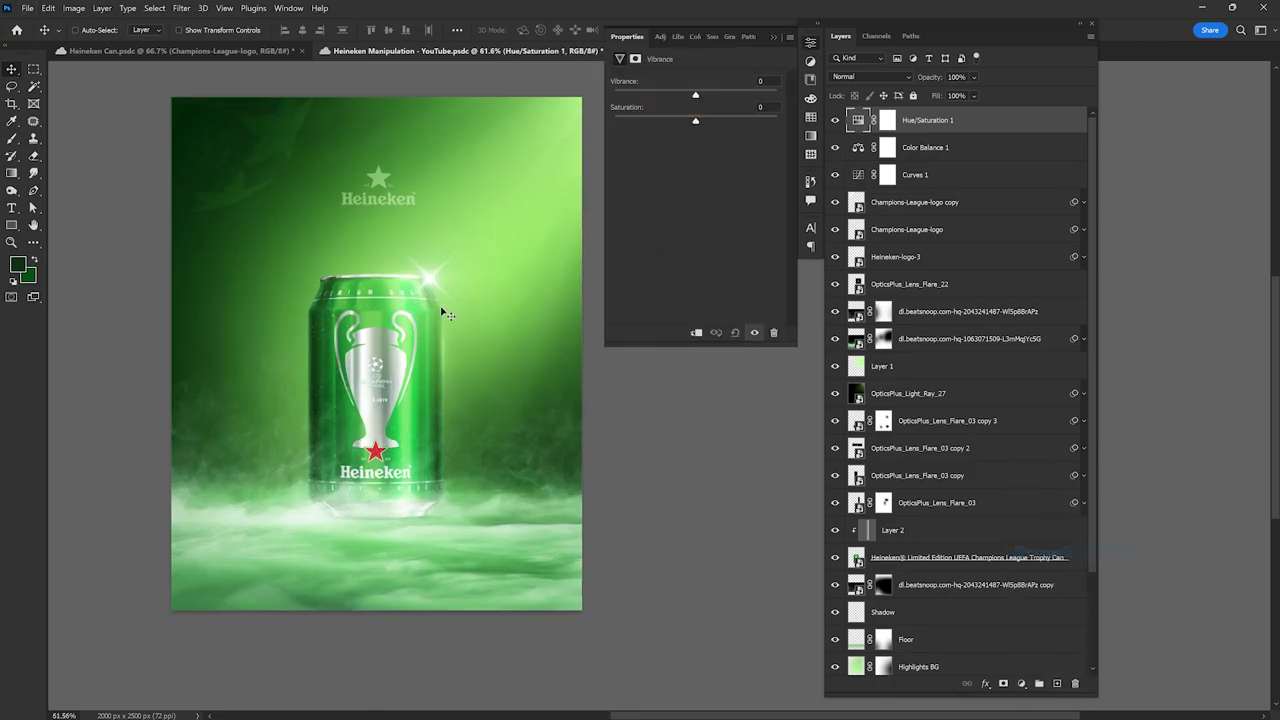
pyautogui.moveTo(696, 97)
pyautogui.mouseDown()
pyautogui.moveTo(738, 97)
pyautogui.moveTo(716, 97)
pyautogui.mouseUp()
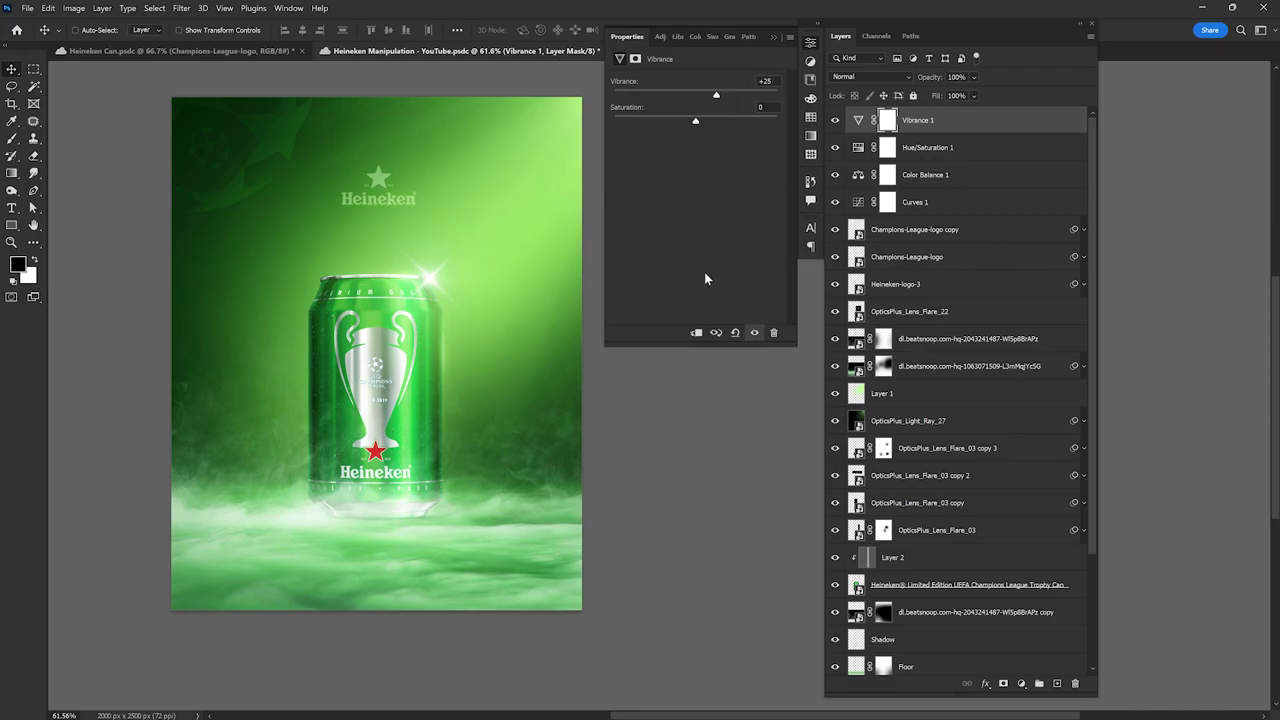
pyautogui.click(810, 42)
# Step: Add a Color Lookup layer using DropBlues.3DL at 20% opacity
pyautogui.click(1022, 684)
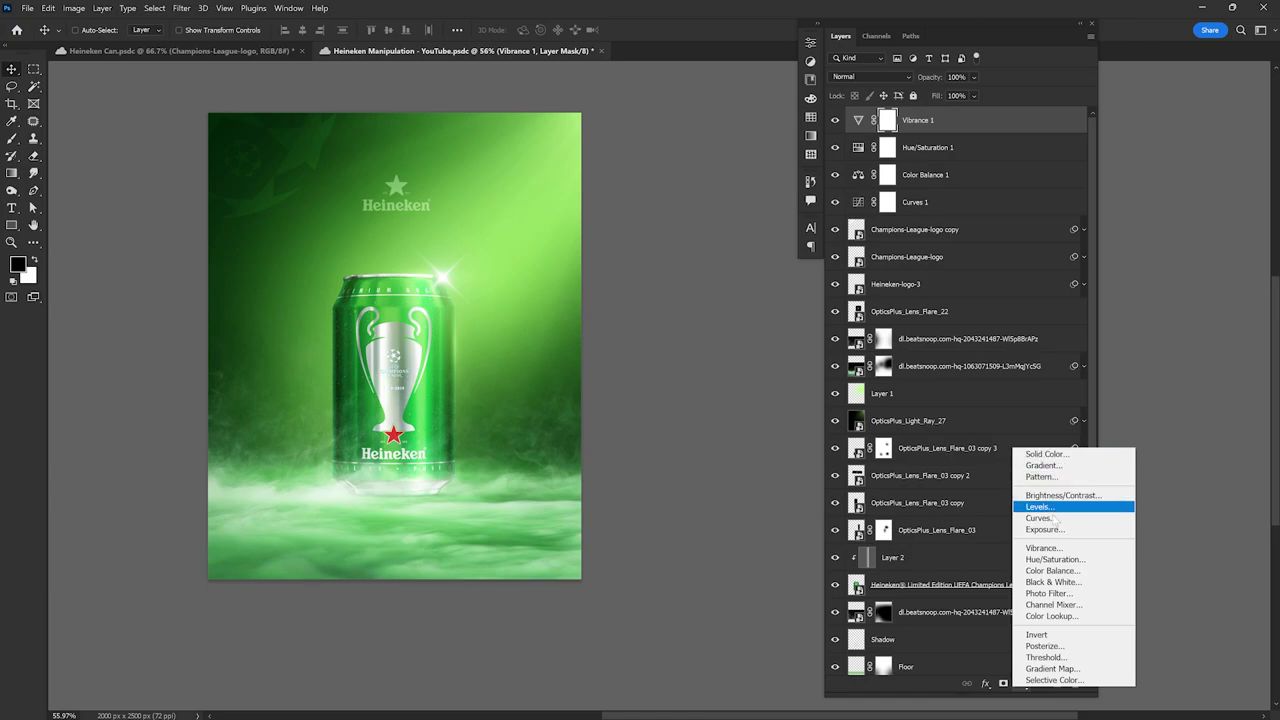
pyautogui.click(1066, 616)
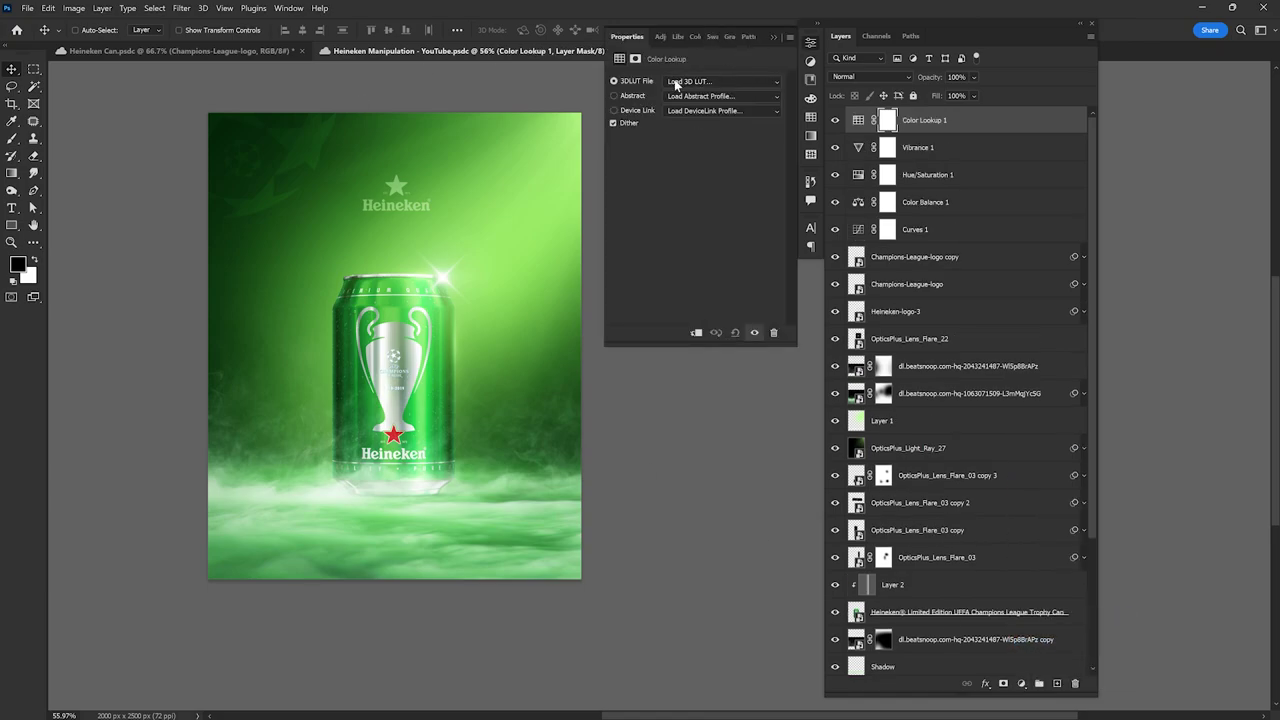
pyautogui.click(700, 81)
pyautogui.click(708, 209)
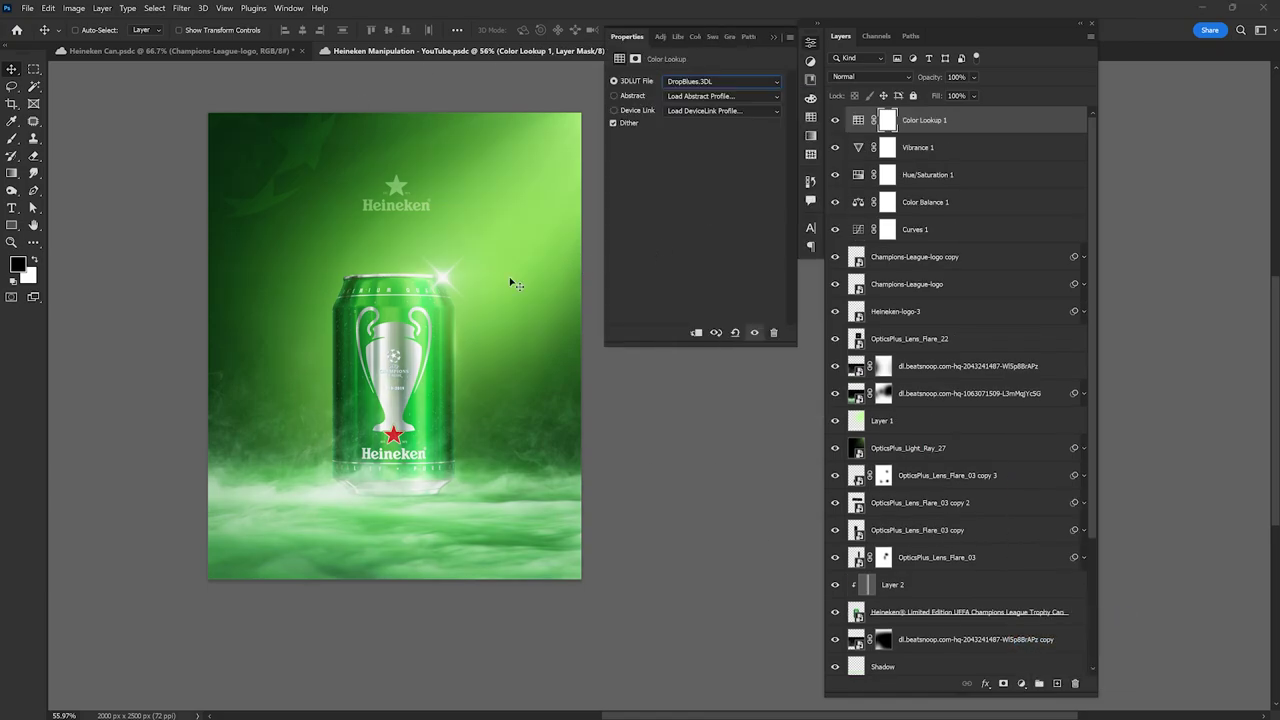
pyautogui.click(773, 37)
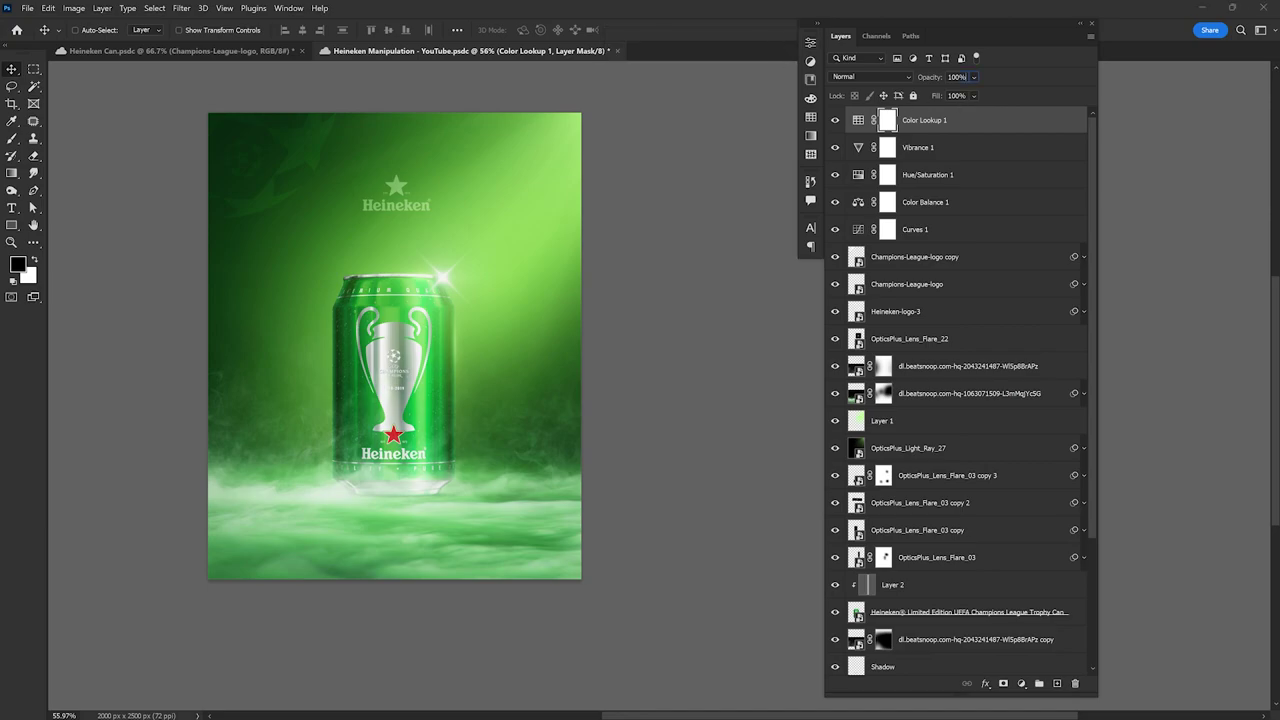
pyautogui.write('20')
pyautogui.press('Return')
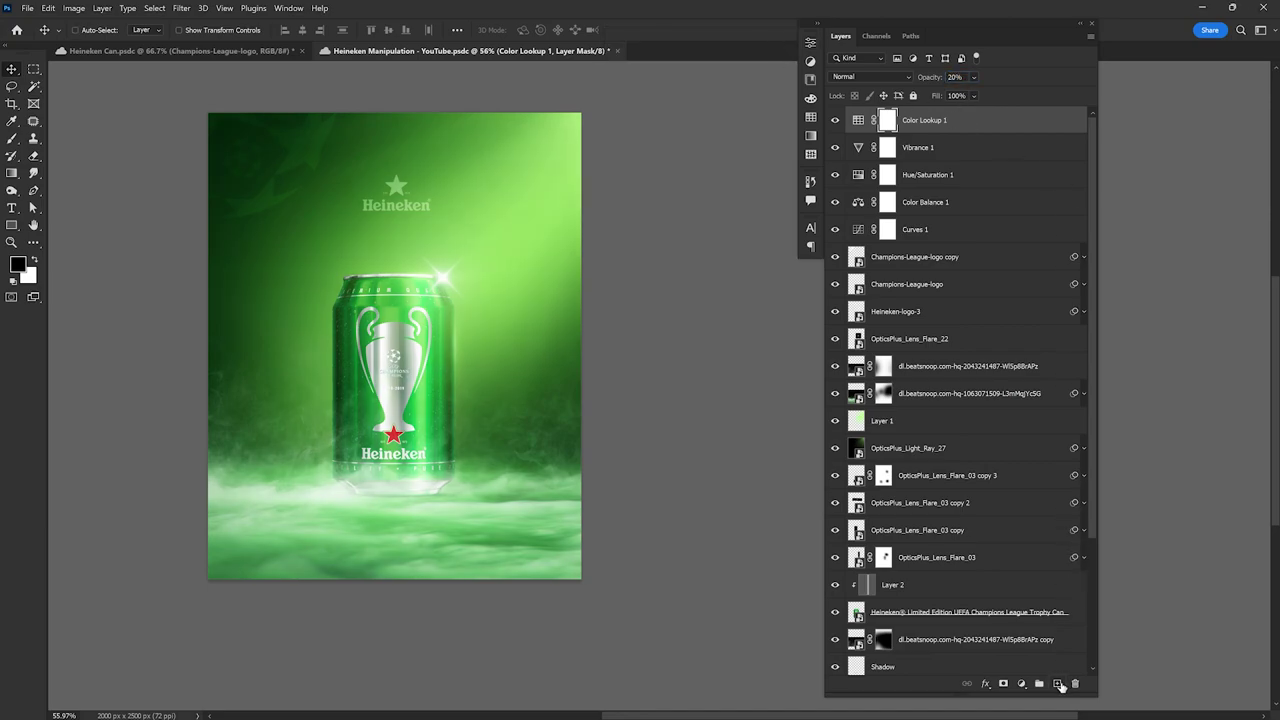
# Step: Stamp all visible layers onto a new Layer 5 and duplicate it
pyautogui.click(1057, 683)
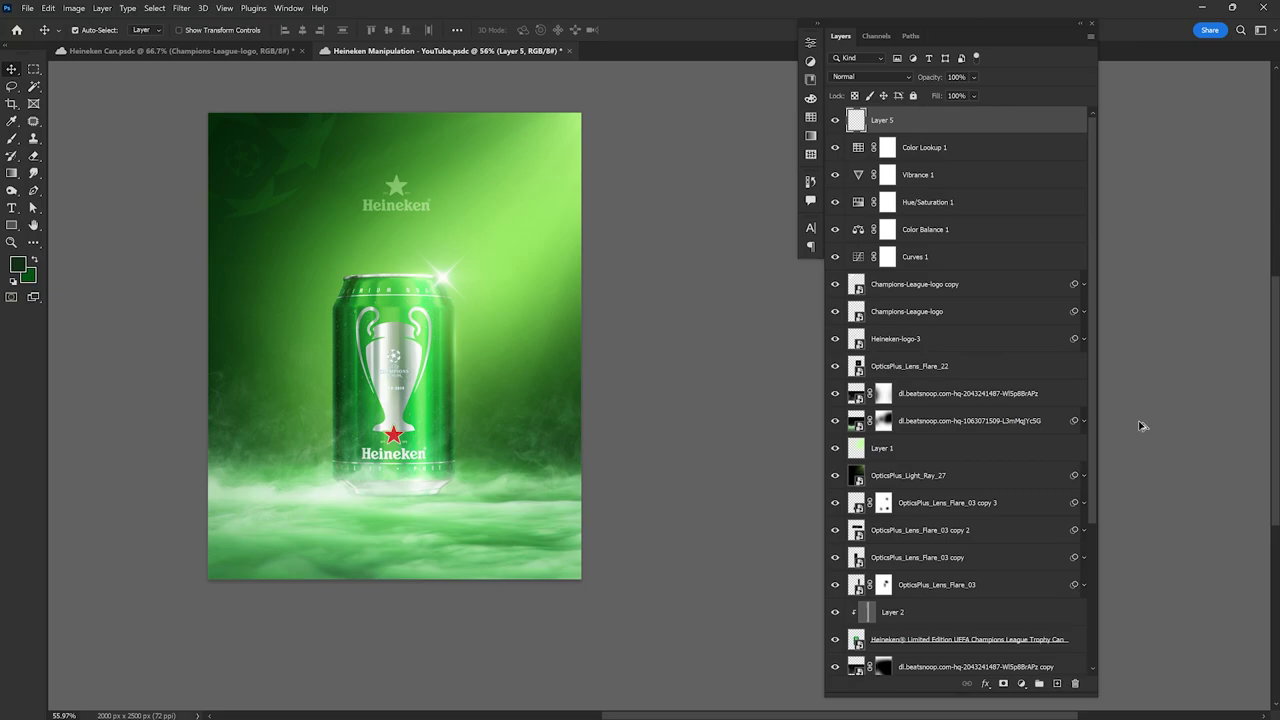
pyautogui.hotkey('ctrl', 'shift', 'alt', 'e')
pyautogui.hotkey('ctrl', 'j')
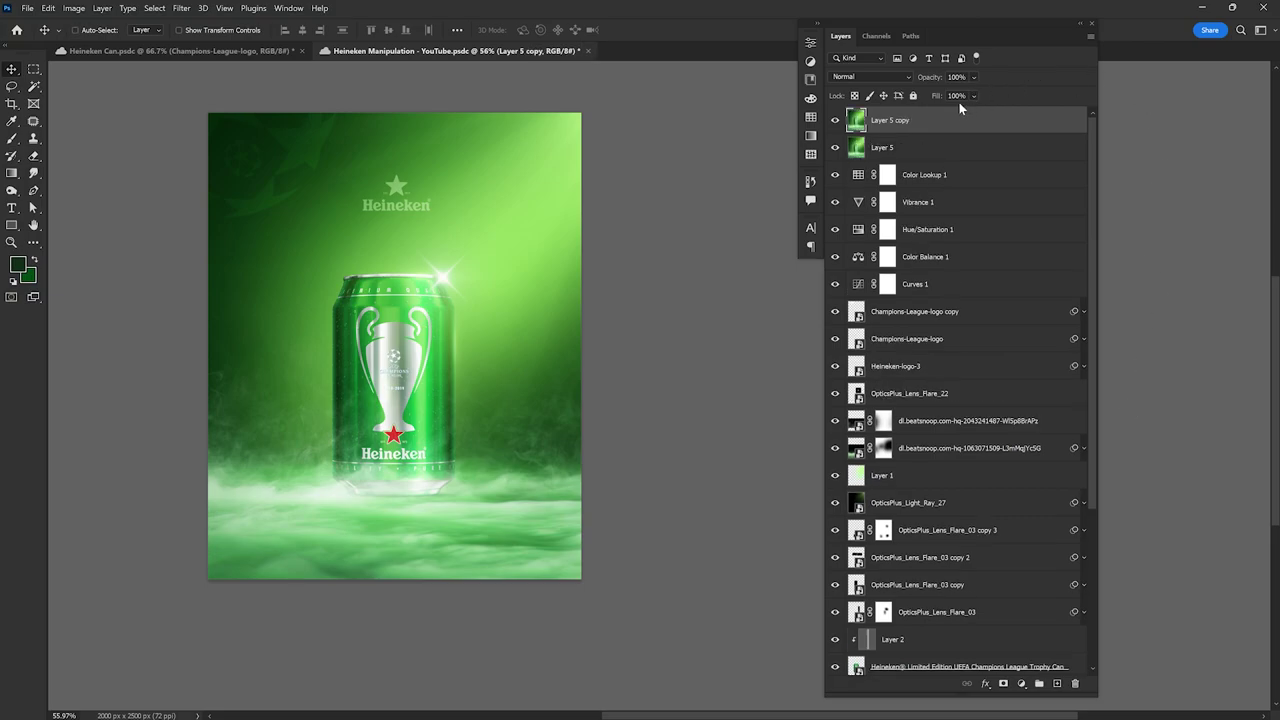
# Step: Apply Image to Layer 5 copy with Merged source and Multiply blending
pyautogui.click(74, 8)
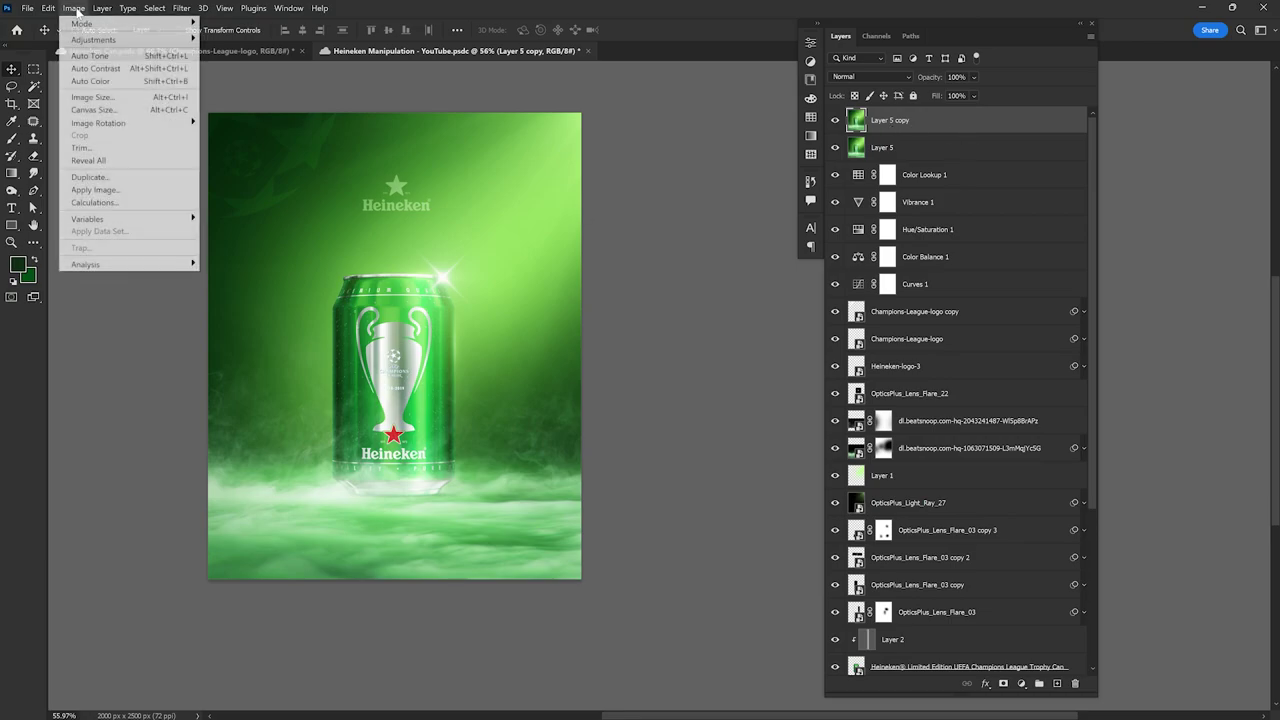
pyautogui.click(100, 189)
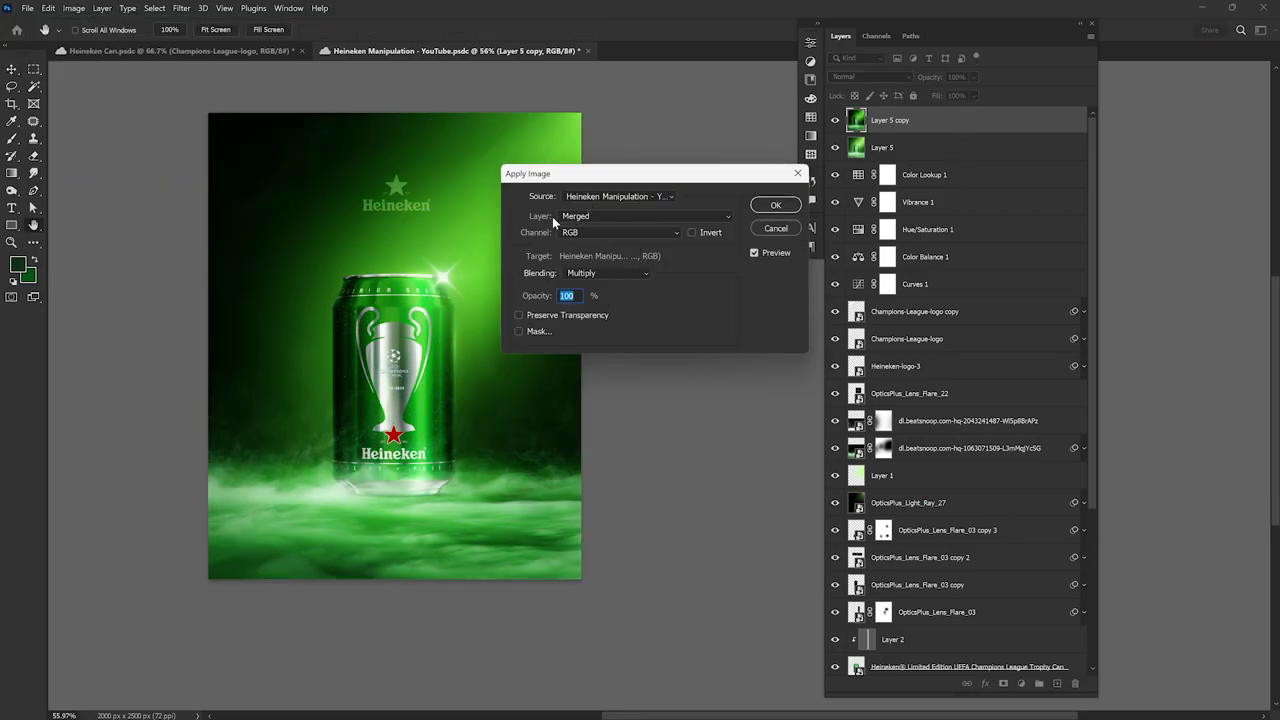
pyautogui.click(596, 212)
pyautogui.click(596, 212)
pyautogui.click(775, 205)
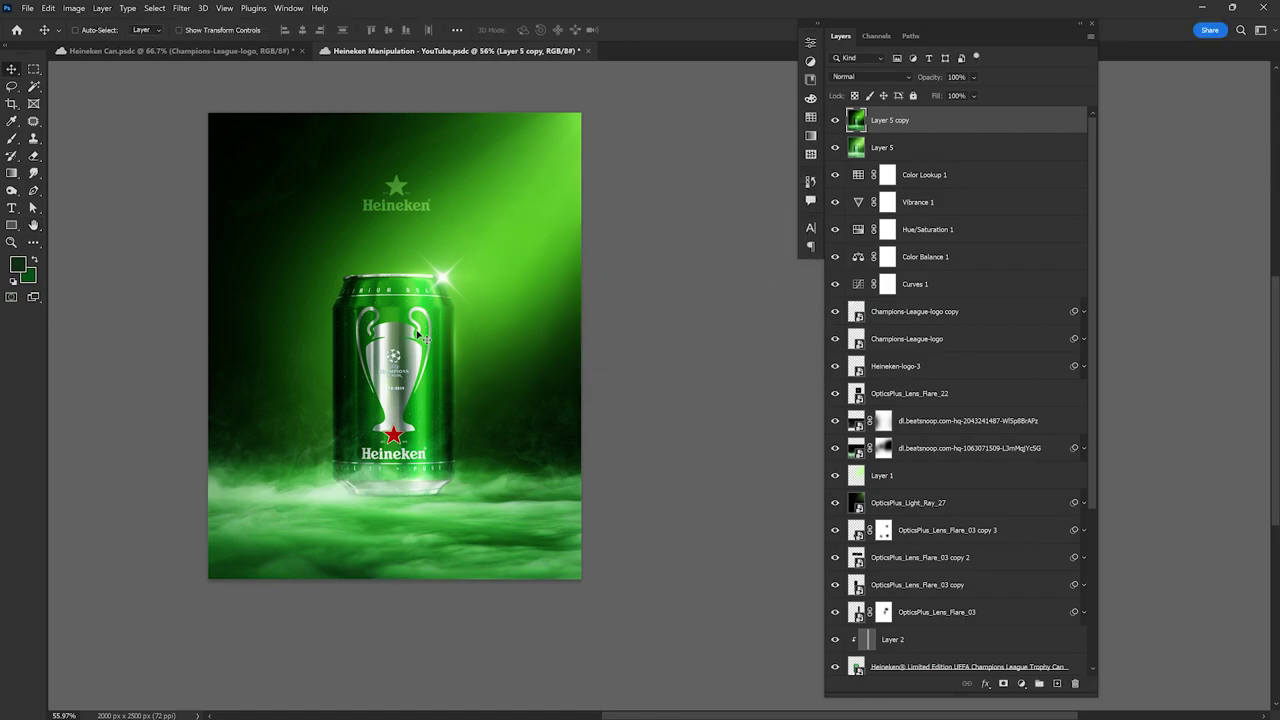
pyautogui.scroll(5, 420, 338)
pyautogui.scroll(-1, 440, 300)
pyautogui.scroll(-3, 460, 270)
pyautogui.scroll(4, 484, 231)
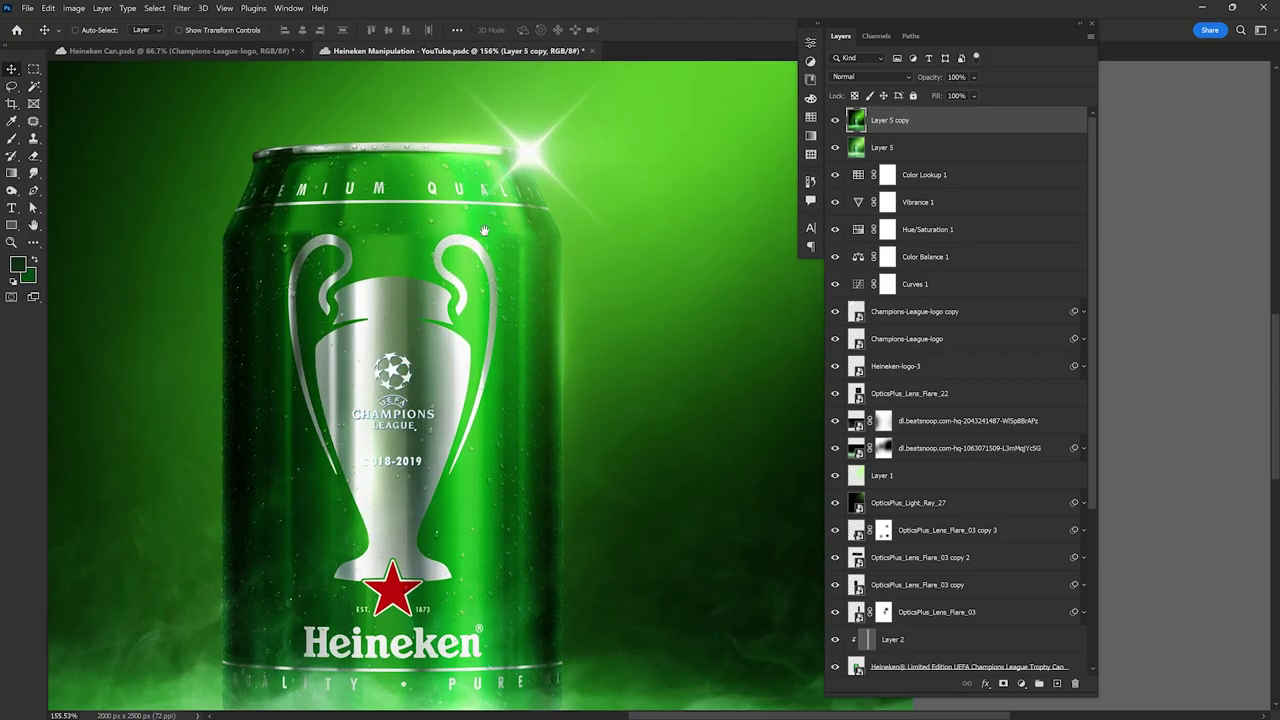
pyautogui.scroll(-4, 484, 231)
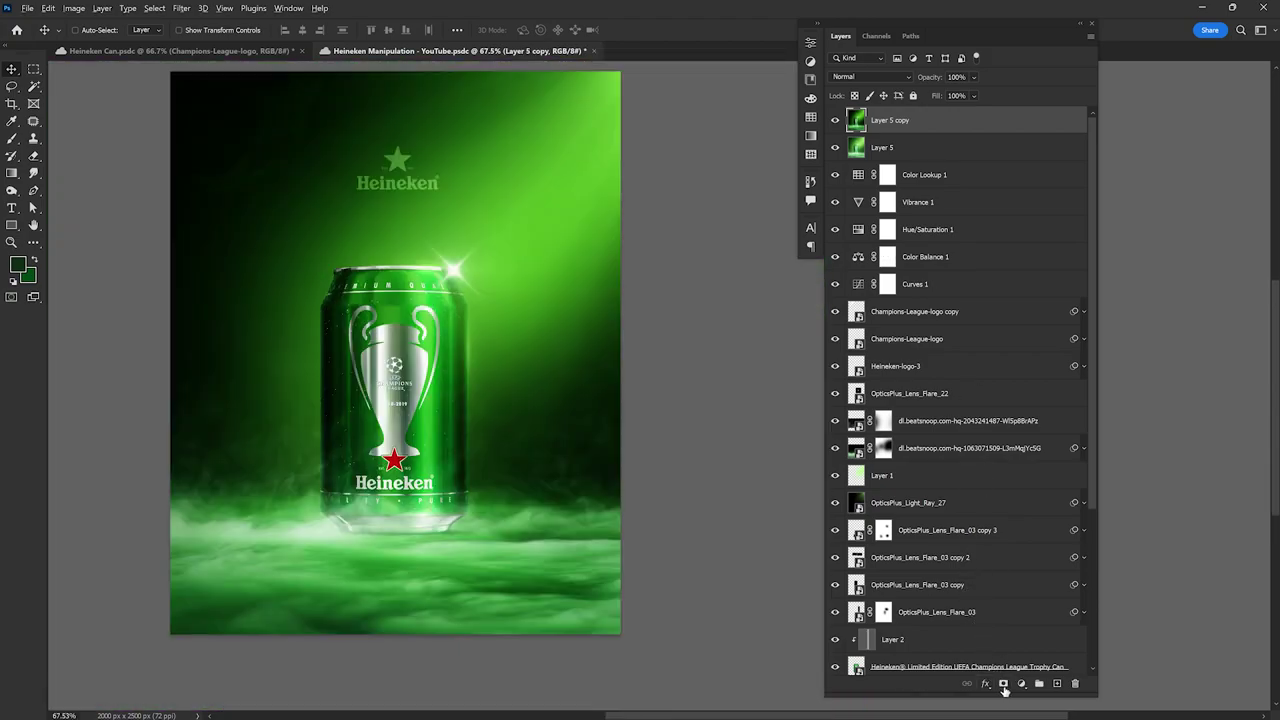
# Step: Give Layer 5 copy a black mask and set up a white brush with flow 3
pyautogui.keyDown('alt'); pyautogui.click(1002, 684); pyautogui.keyUp('alt')
pyautogui.scroll(-1, 611, 351)
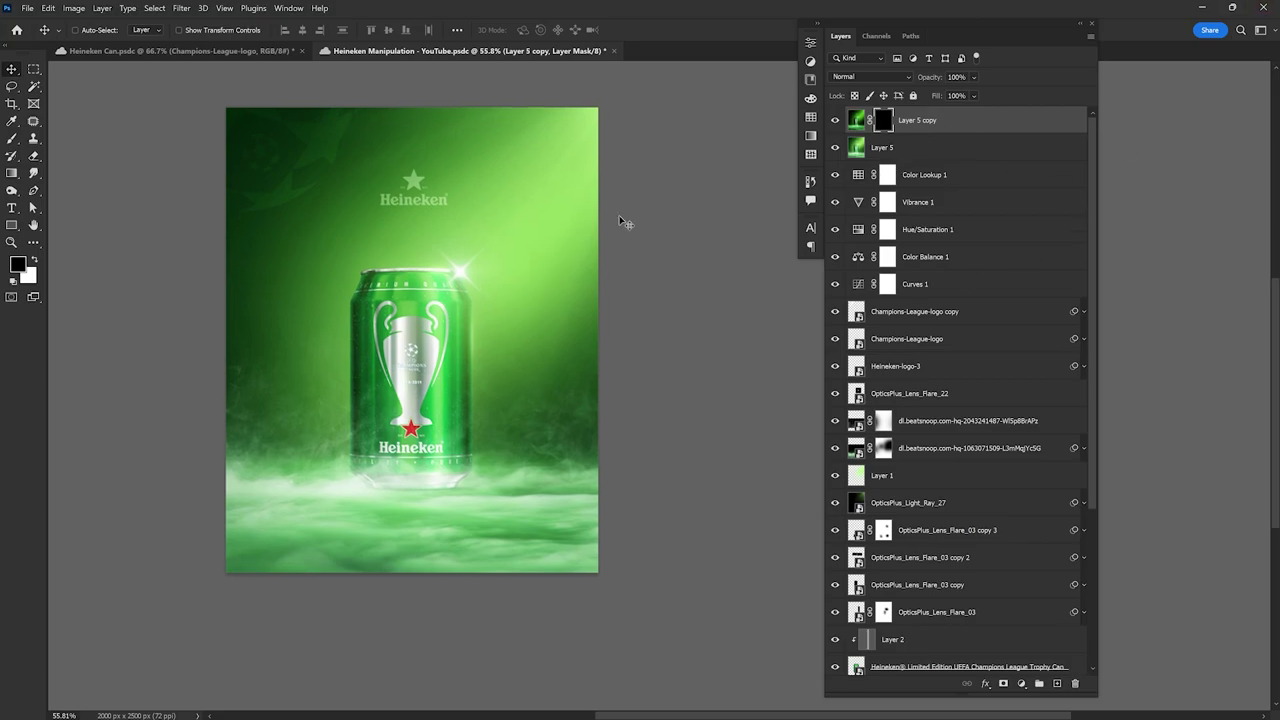
pyautogui.press('b')
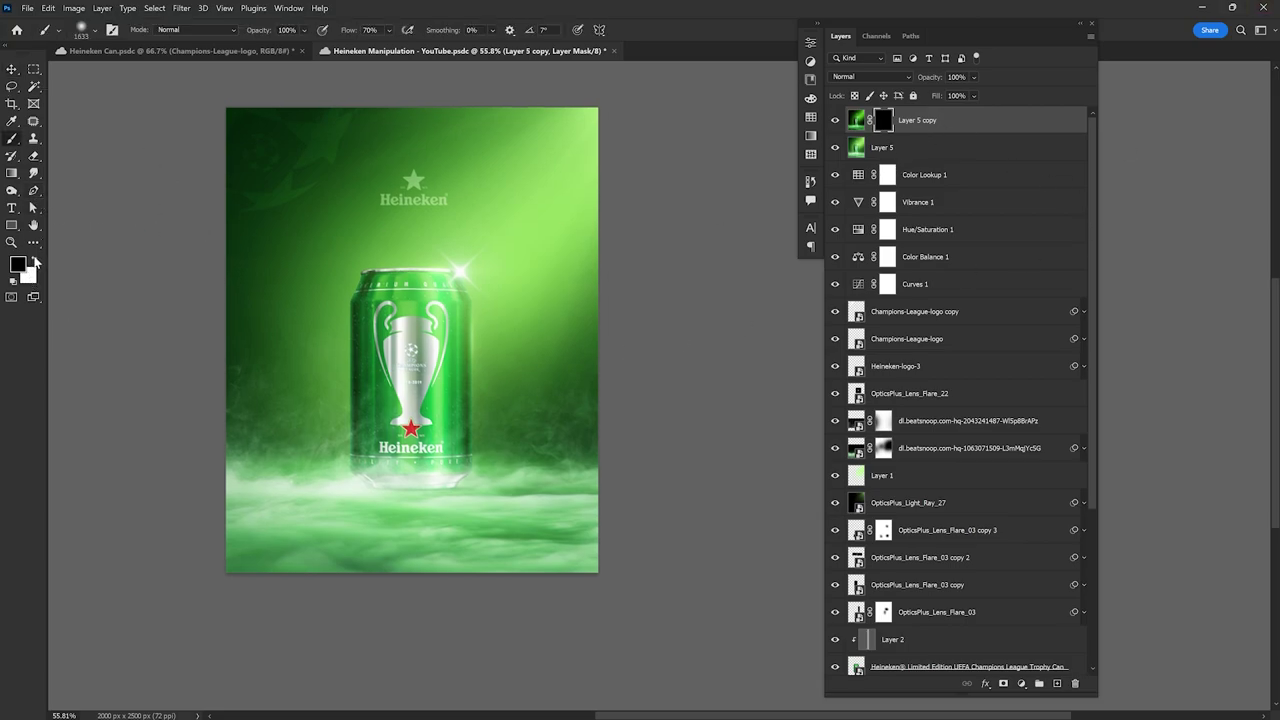
pyautogui.click(35, 260)
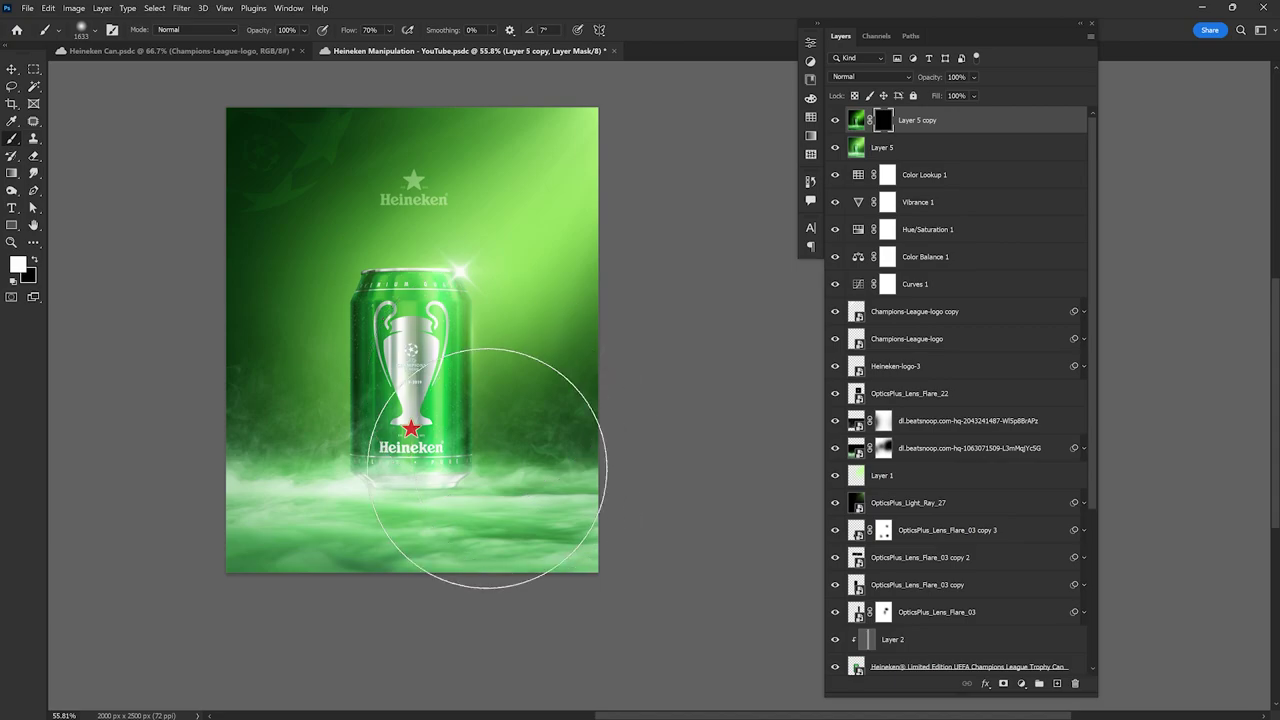
pyautogui.click(369, 30)
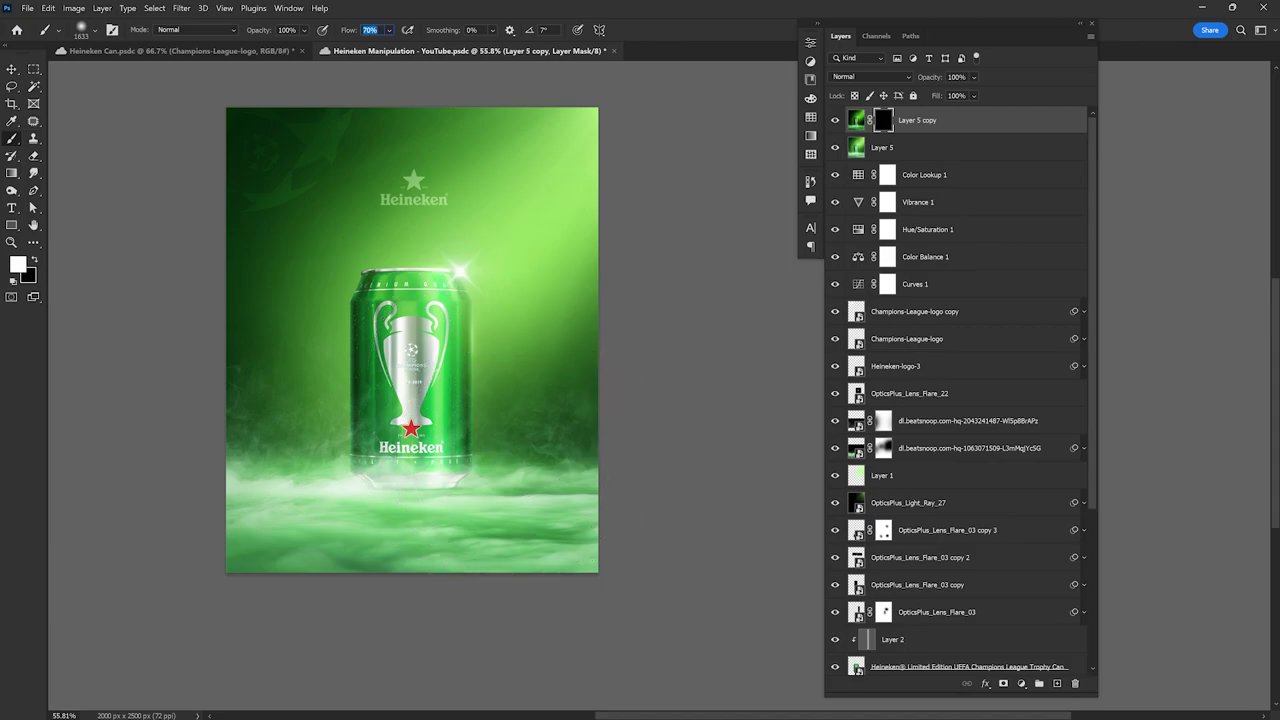
pyautogui.write('35')
pyautogui.scroll(-3, 286, 341)
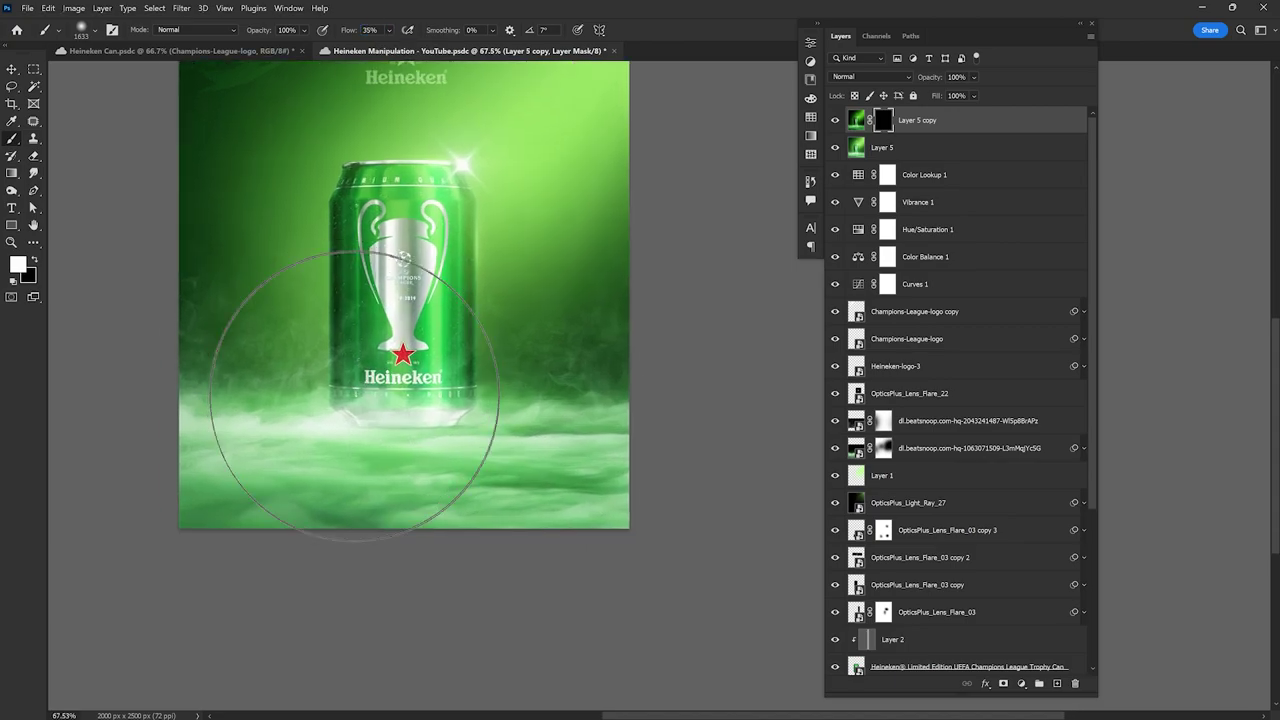
pyautogui.scroll(-2, 300, 509)
pyautogui.scroll(2, 529, 509)
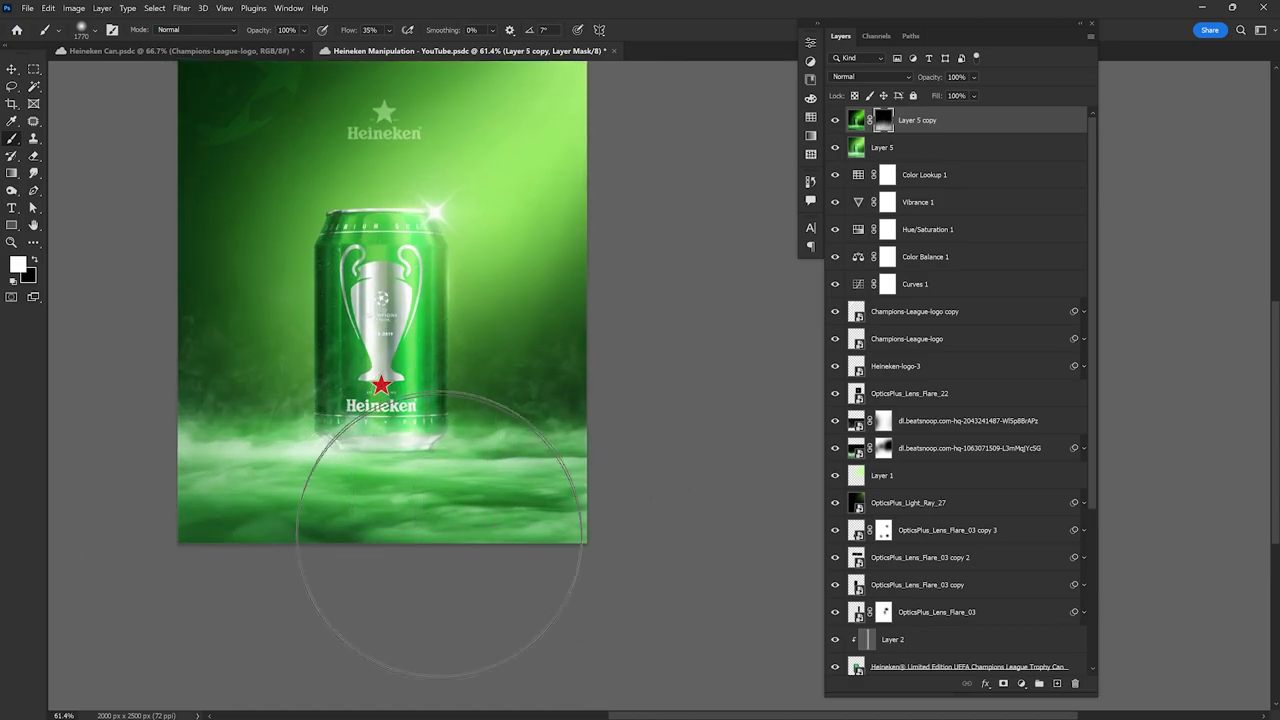
# Step: Check the Heineken Can.psdc reference, shrink the brush, and set the layer to 80% opacity
pyautogui.click(178, 48)
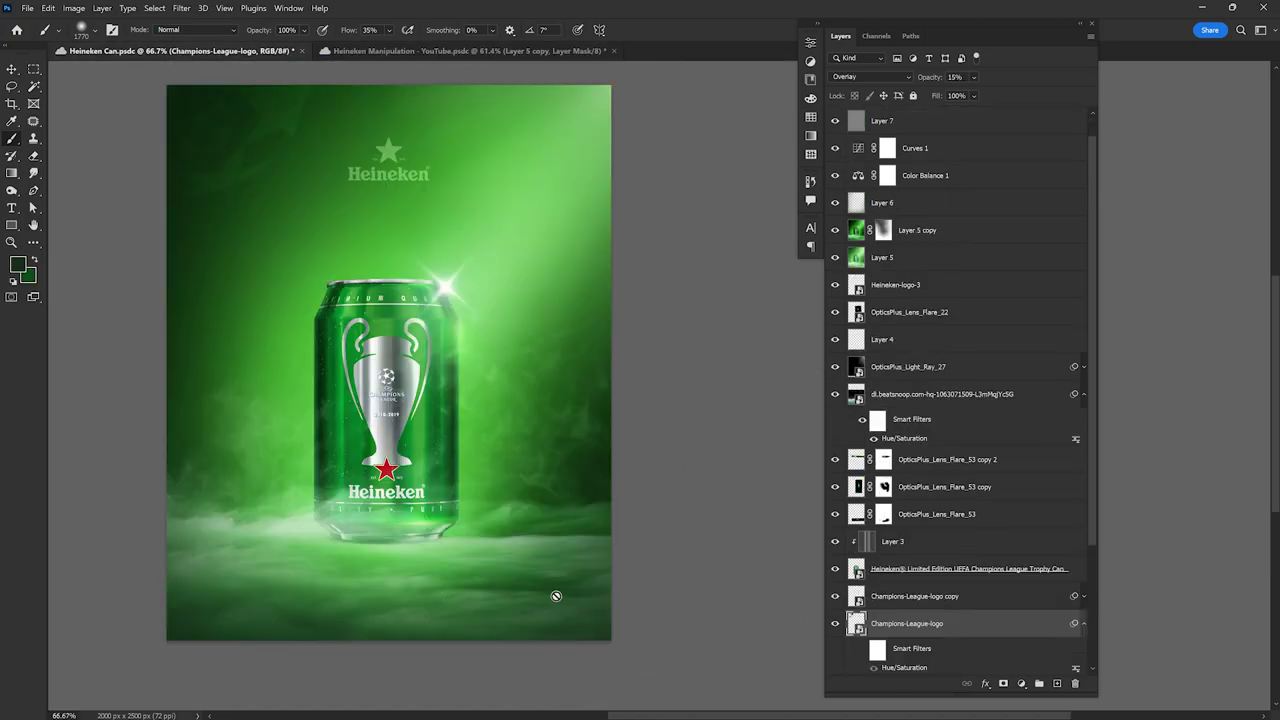
pyautogui.click(380, 52)
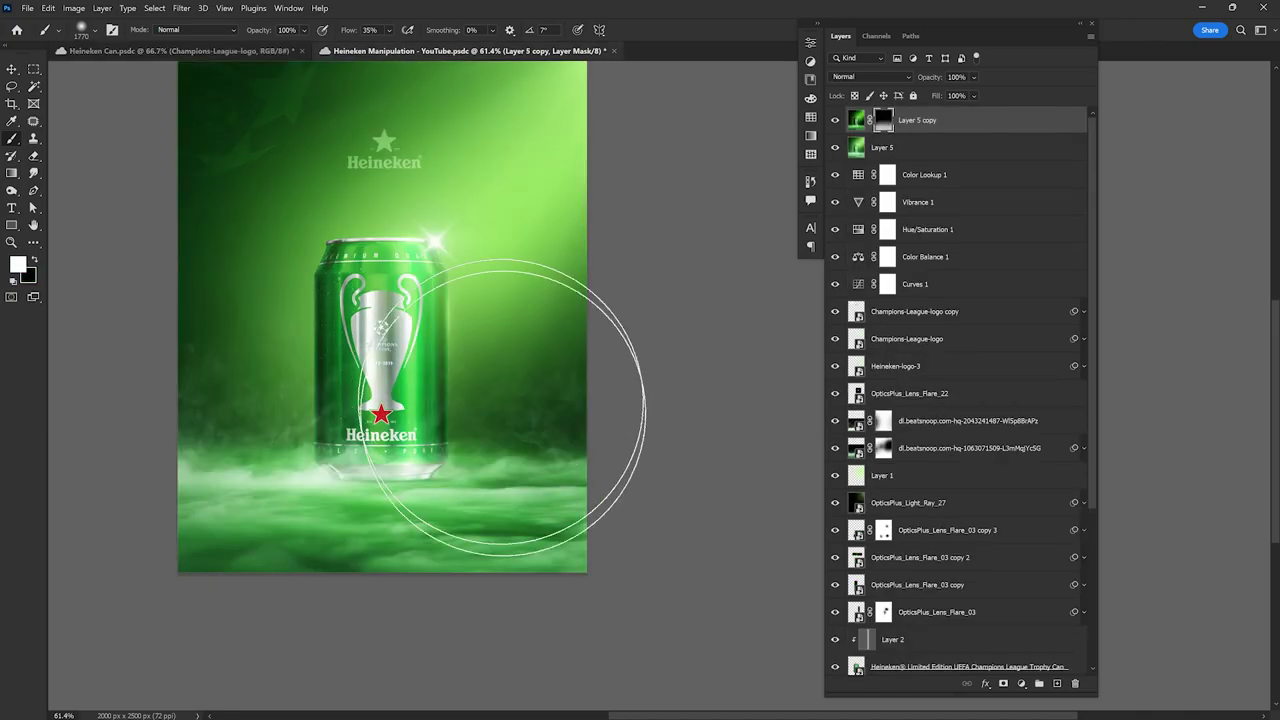
pyautogui.scroll(-1, 530, 380)
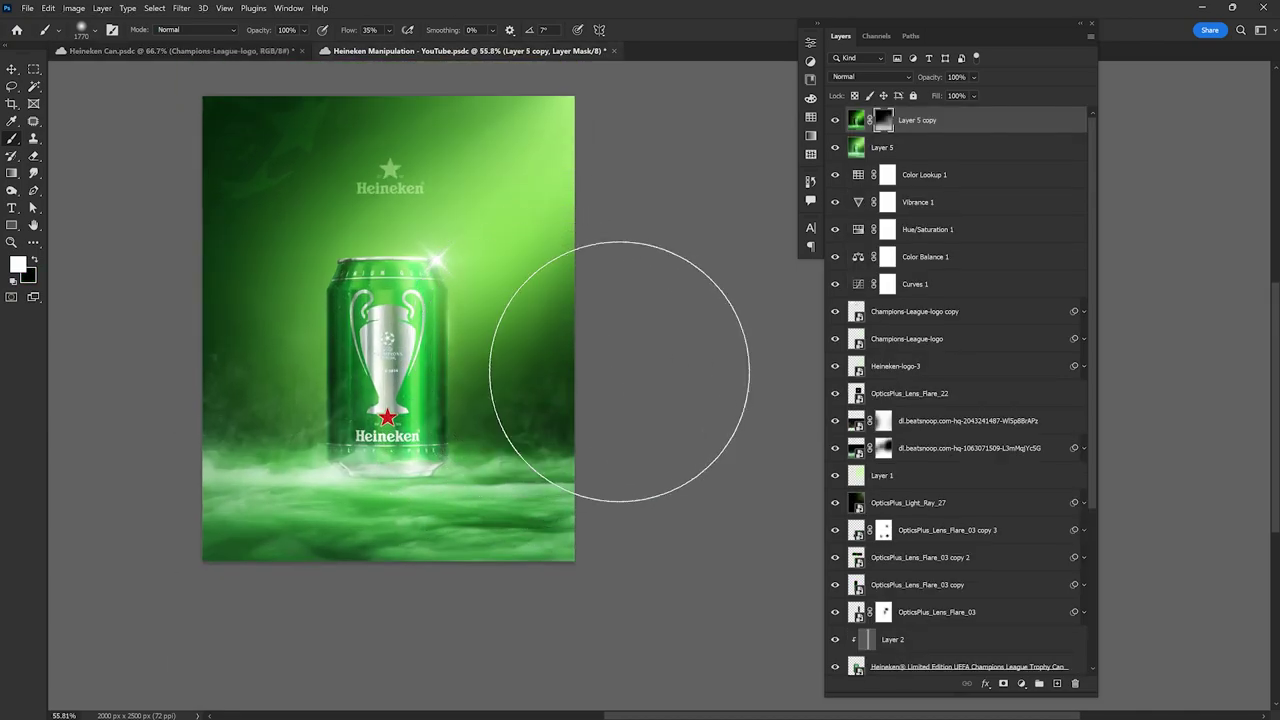
pyautogui.scroll(5, 509, 334)
pyautogui.press('[')
pyautogui.press('[')
pyautogui.press('[')
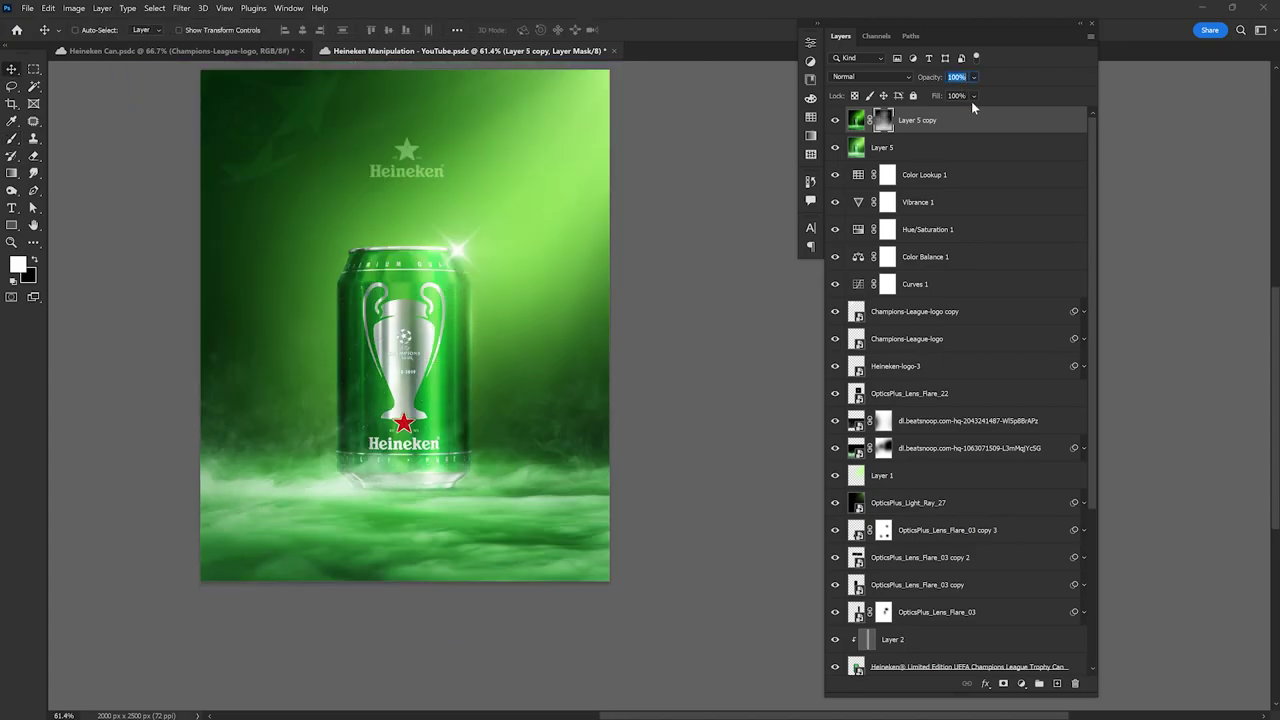
pyautogui.write('80')
pyautogui.press('Return')
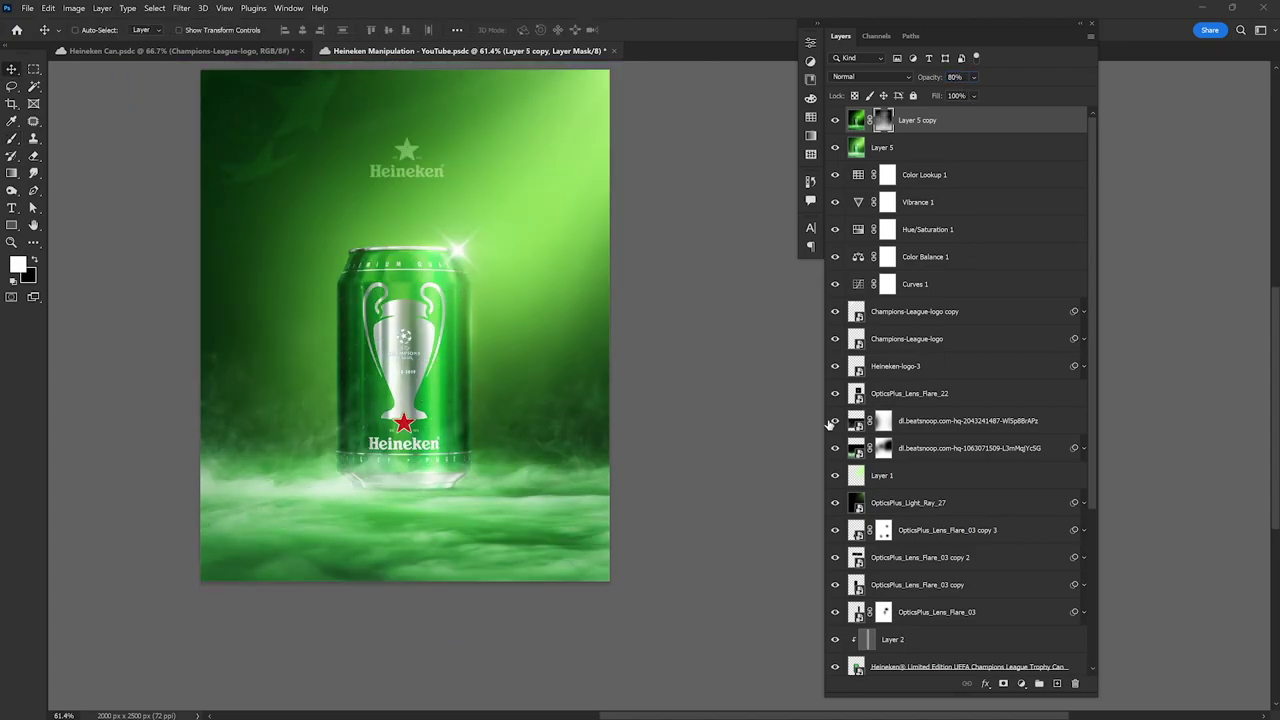
pyautogui.scroll(2, 640, 305)
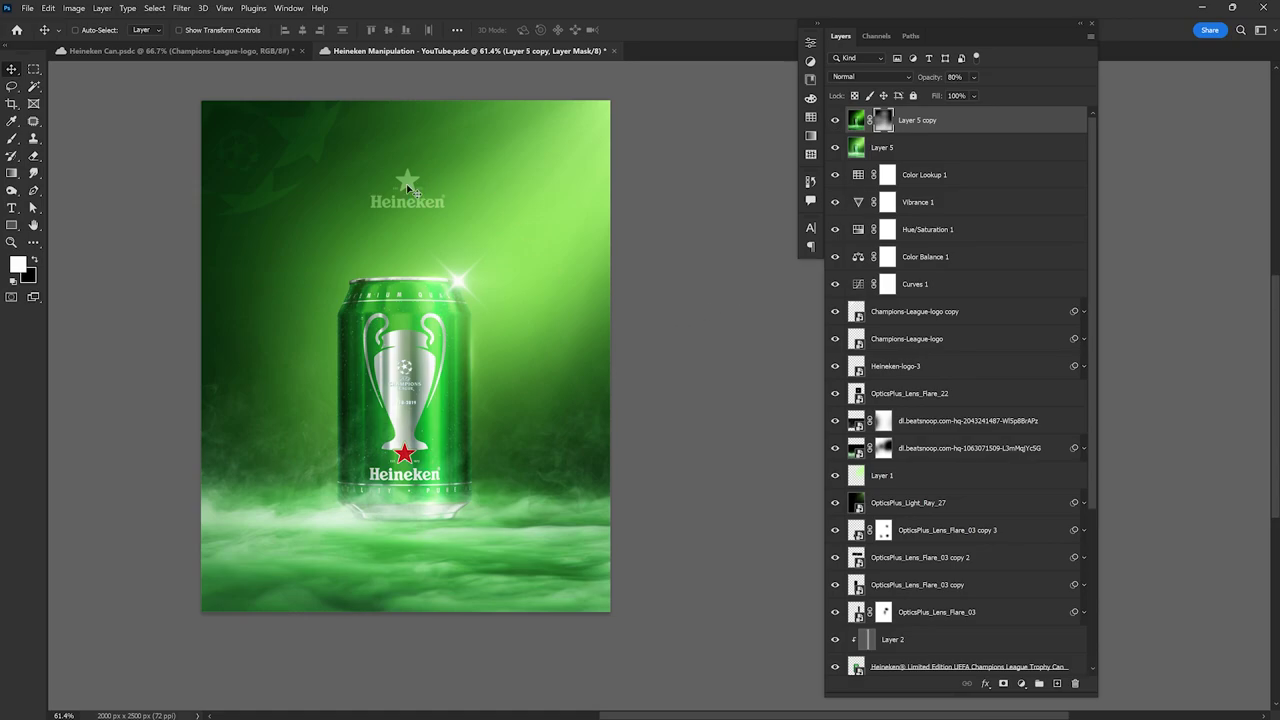
# Step: Stamp visible layers onto a new layer named Filter and convert it to a smart object
pyautogui.click(1057, 683)
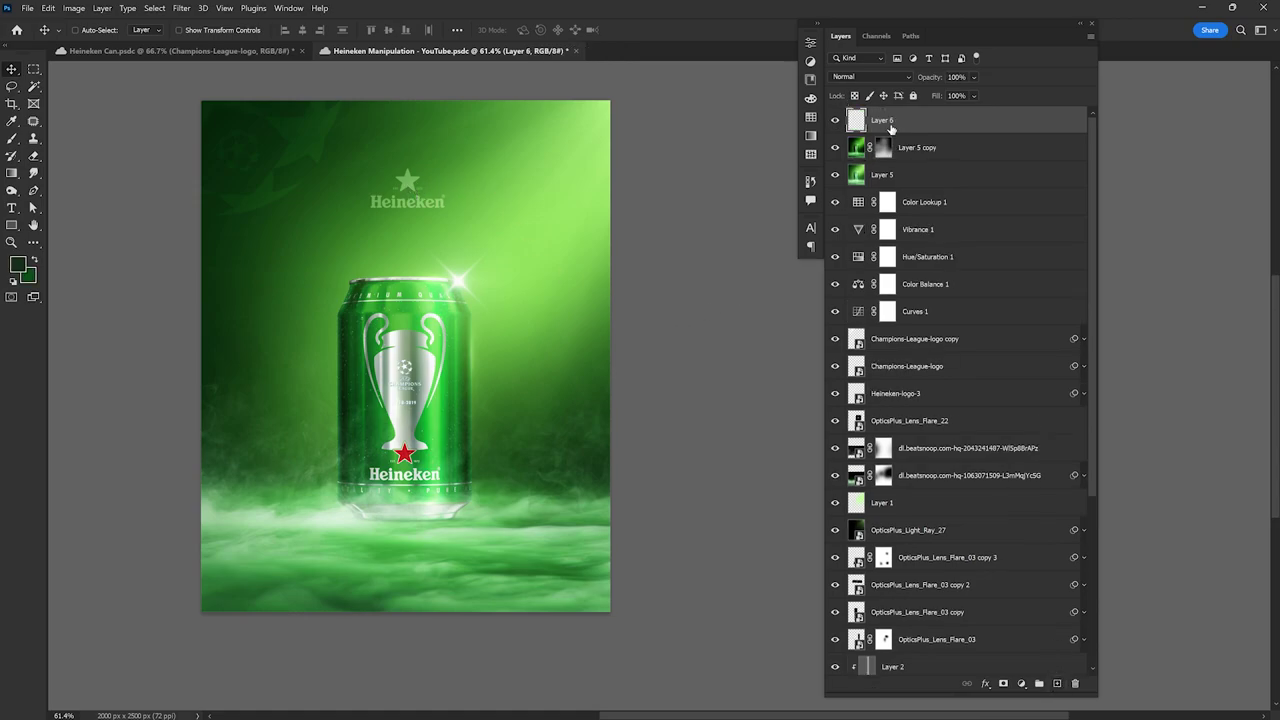
pyautogui.hotkey('ctrl', 'alt', 'shift', 'e')
pyautogui.doubleClick(882, 120)
pyautogui.write('FFilter')
pyautogui.press('Return')
pyautogui.rightClick(886, 121)
pyautogui.click(981, 314)
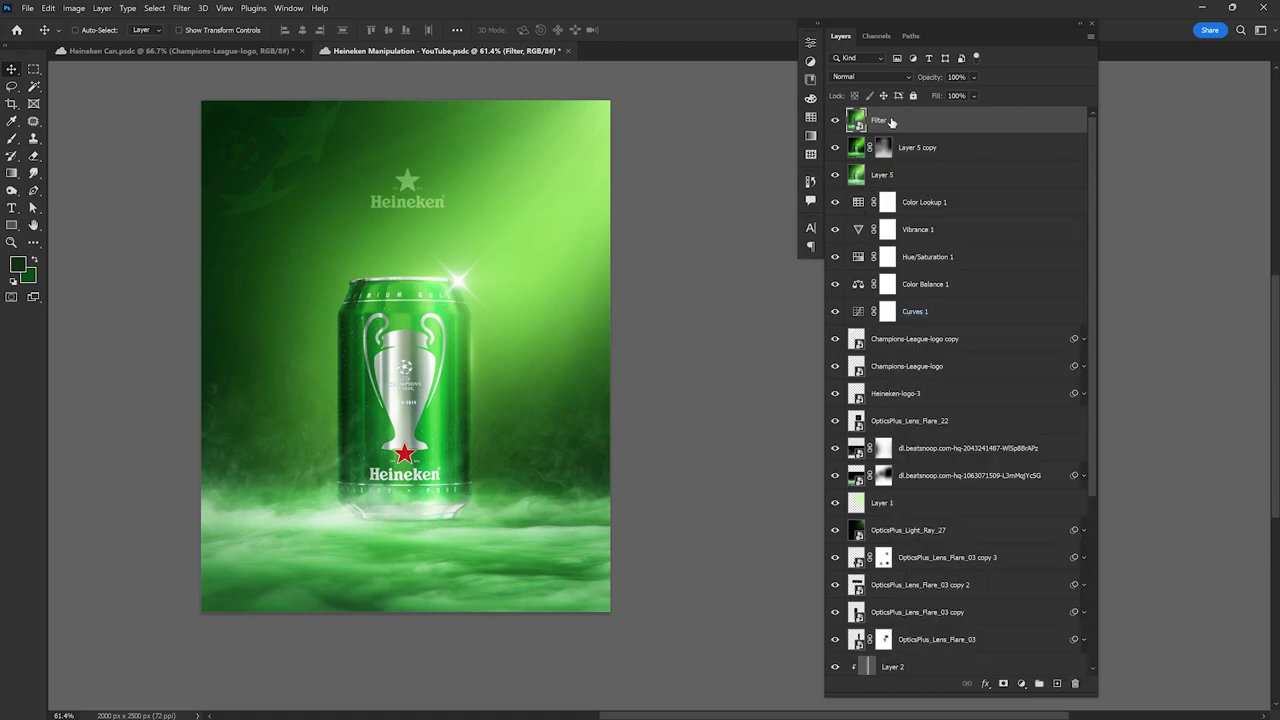
# Step: In Camera Raw Filter's Color Mixer, shift the greens' hue slightly
pyautogui.click(303, 50)
pyautogui.click(181, 8)
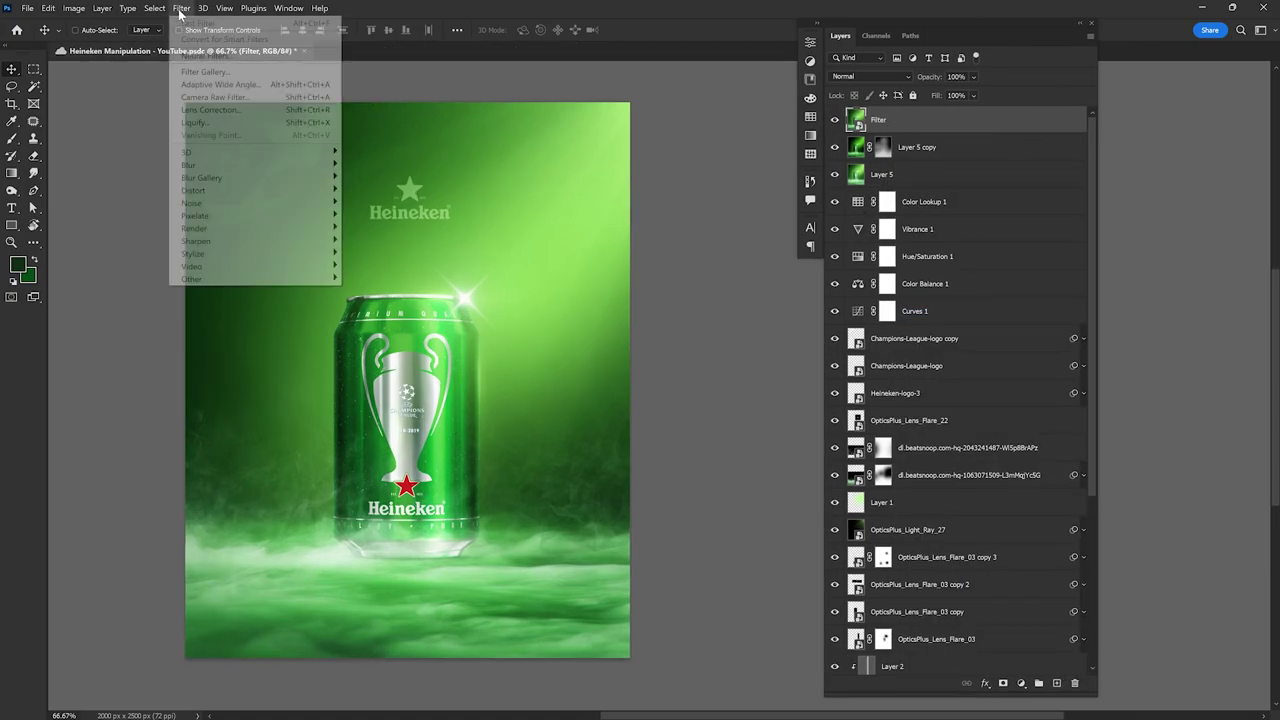
pyautogui.click(206, 97)
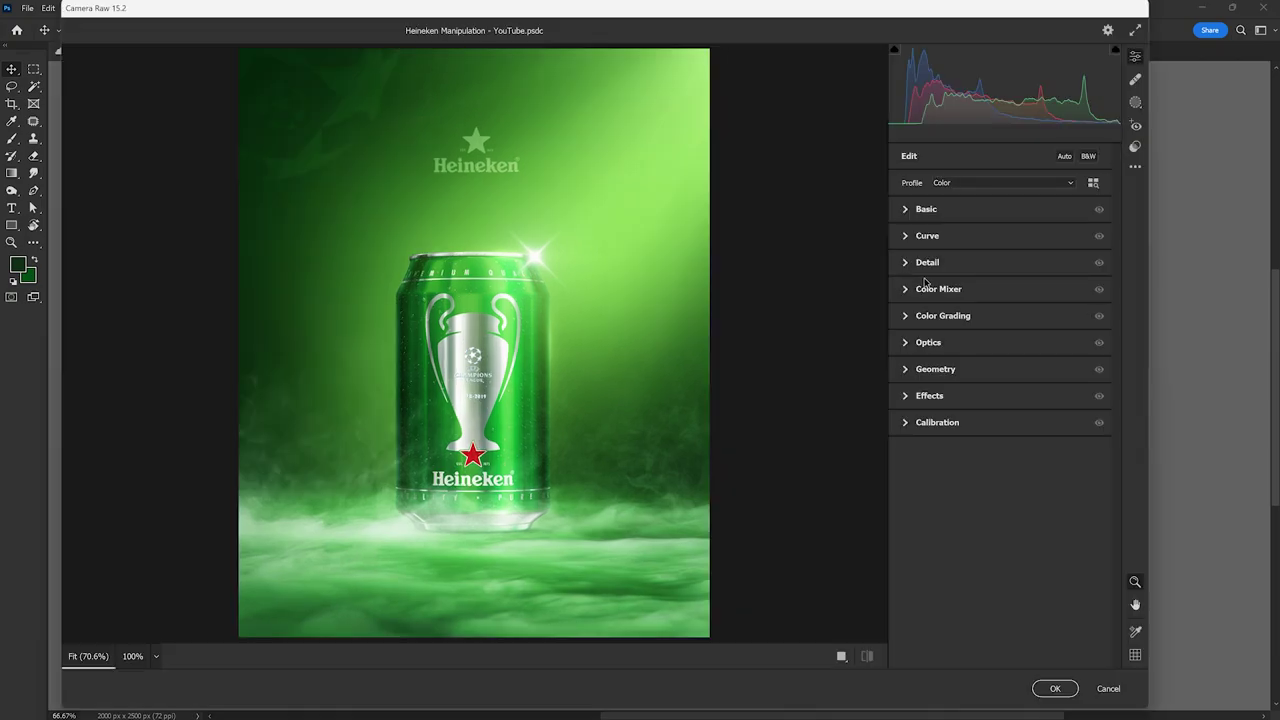
pyautogui.click(911, 292)
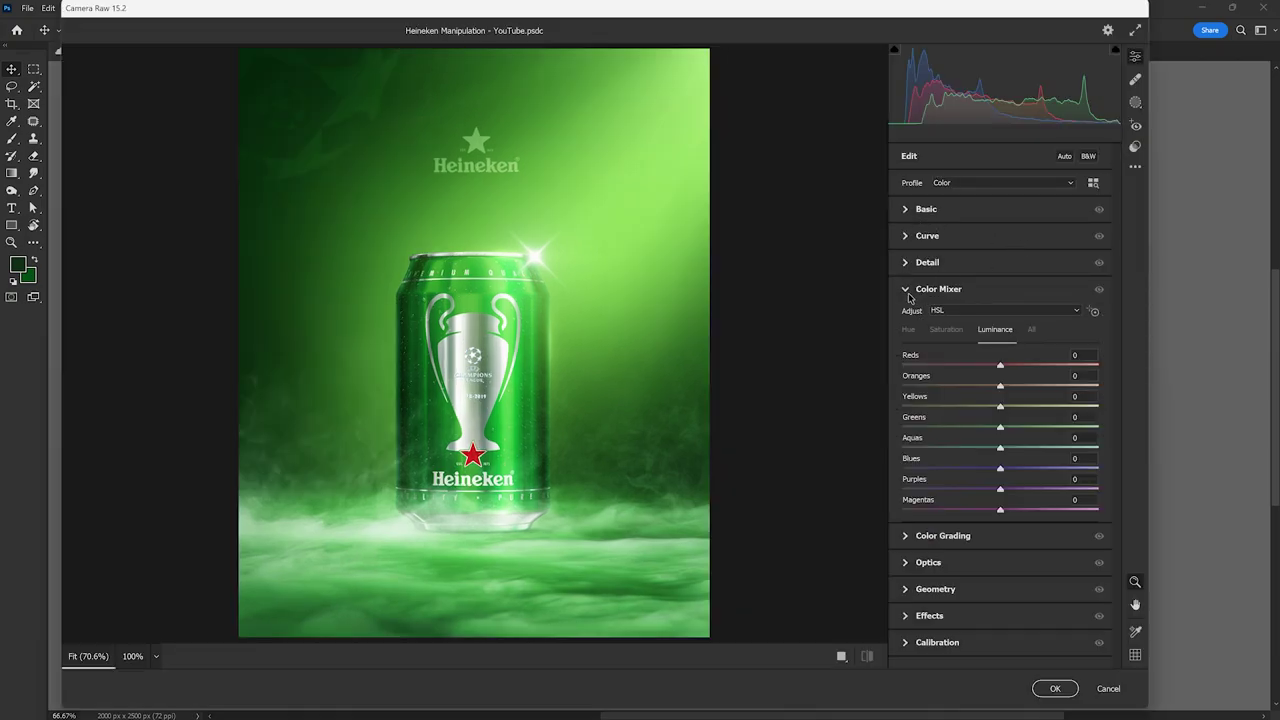
pyautogui.click(908, 330)
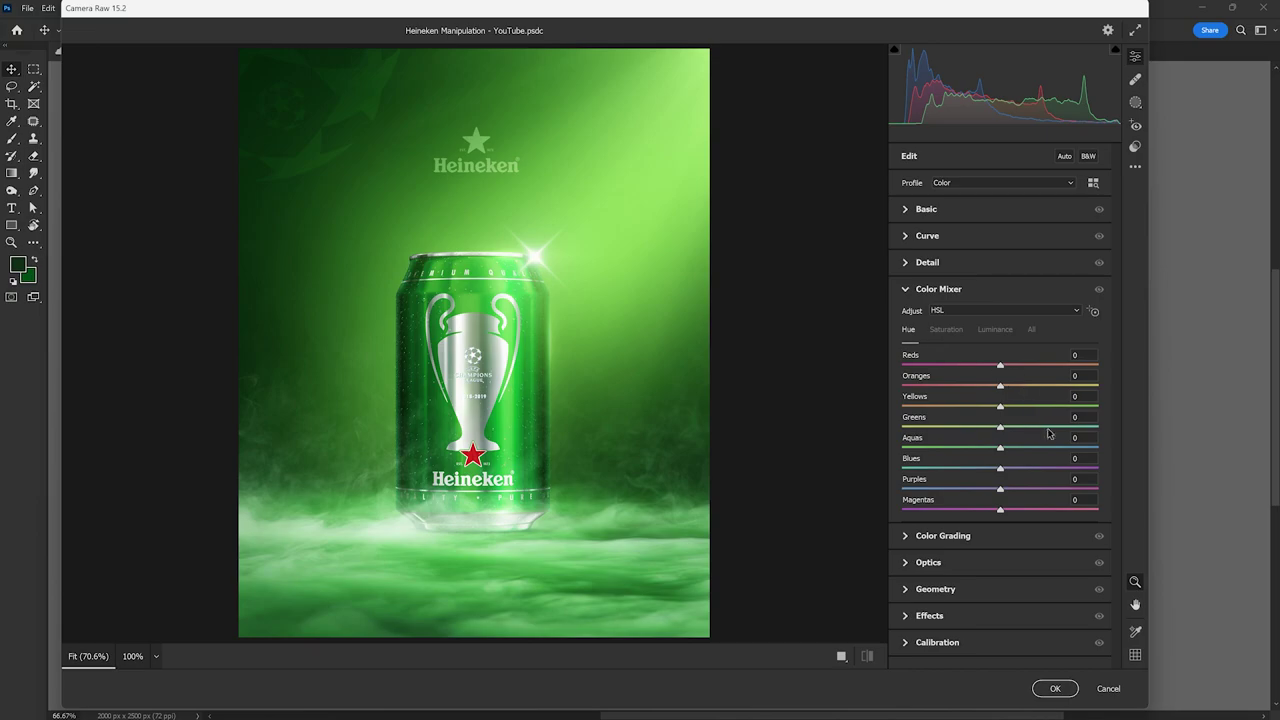
pyautogui.moveTo(1005, 428); pyautogui.dragTo(1007, 434)
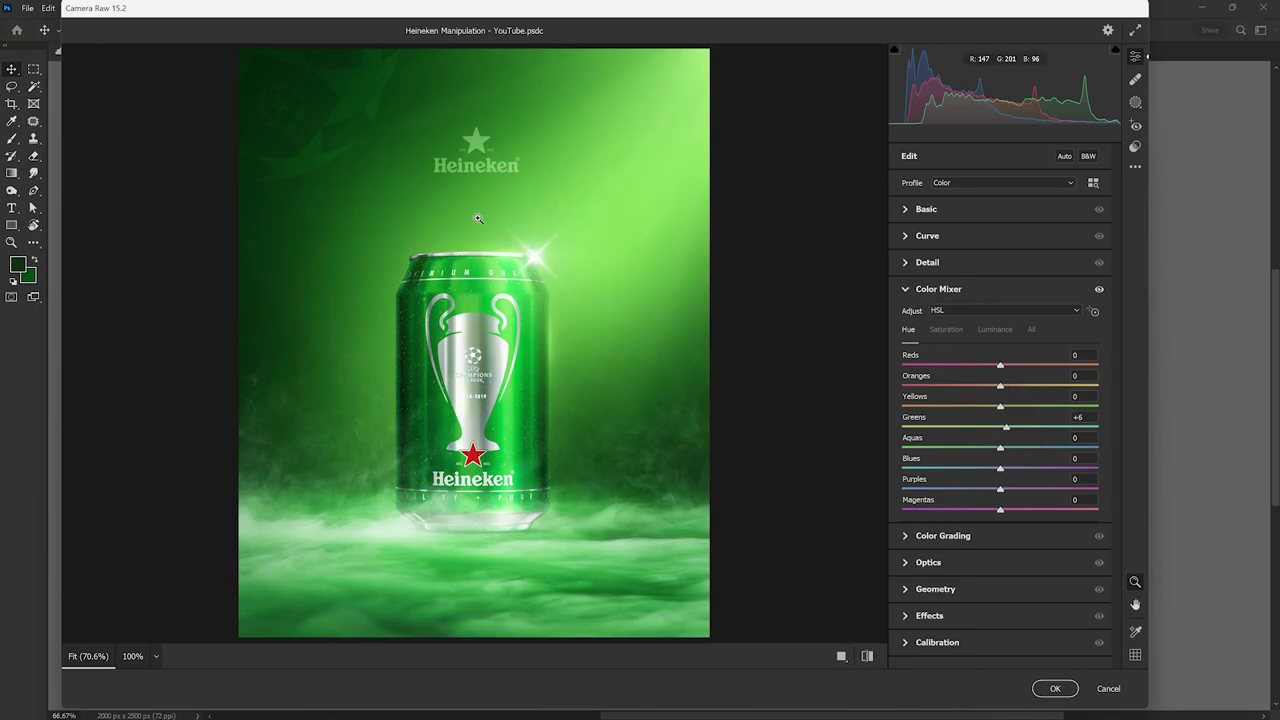
# Step: Set Greens Saturation +10 and Luminance -7, then apply the Camera Raw grade
pyautogui.click(947, 331)
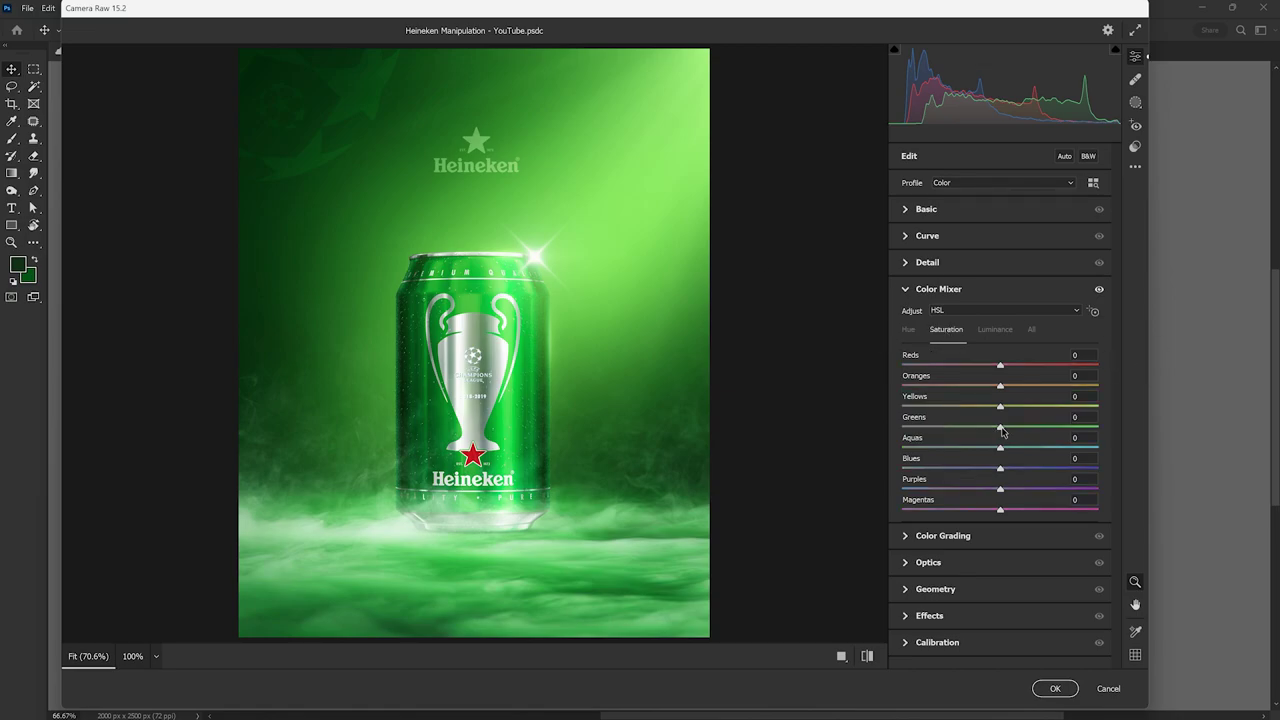
pyautogui.moveTo(1001, 428); pyautogui.dragTo(1009, 428)
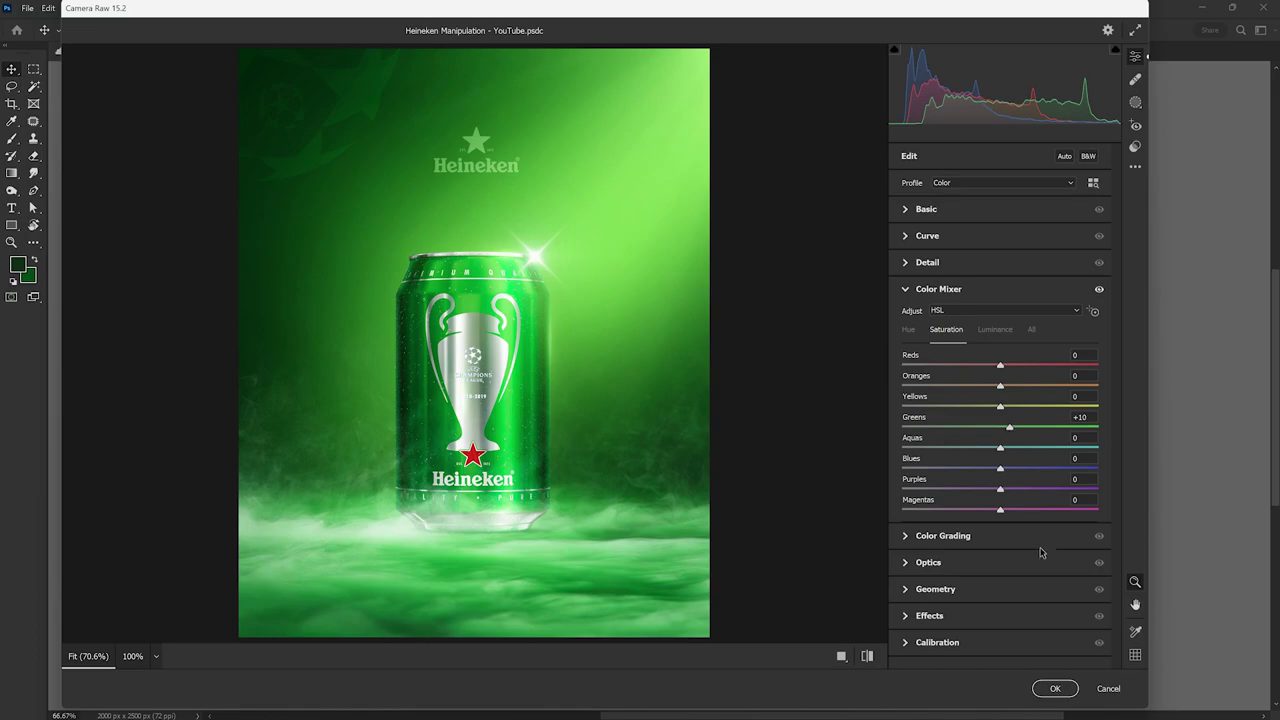
pyautogui.click(994, 332)
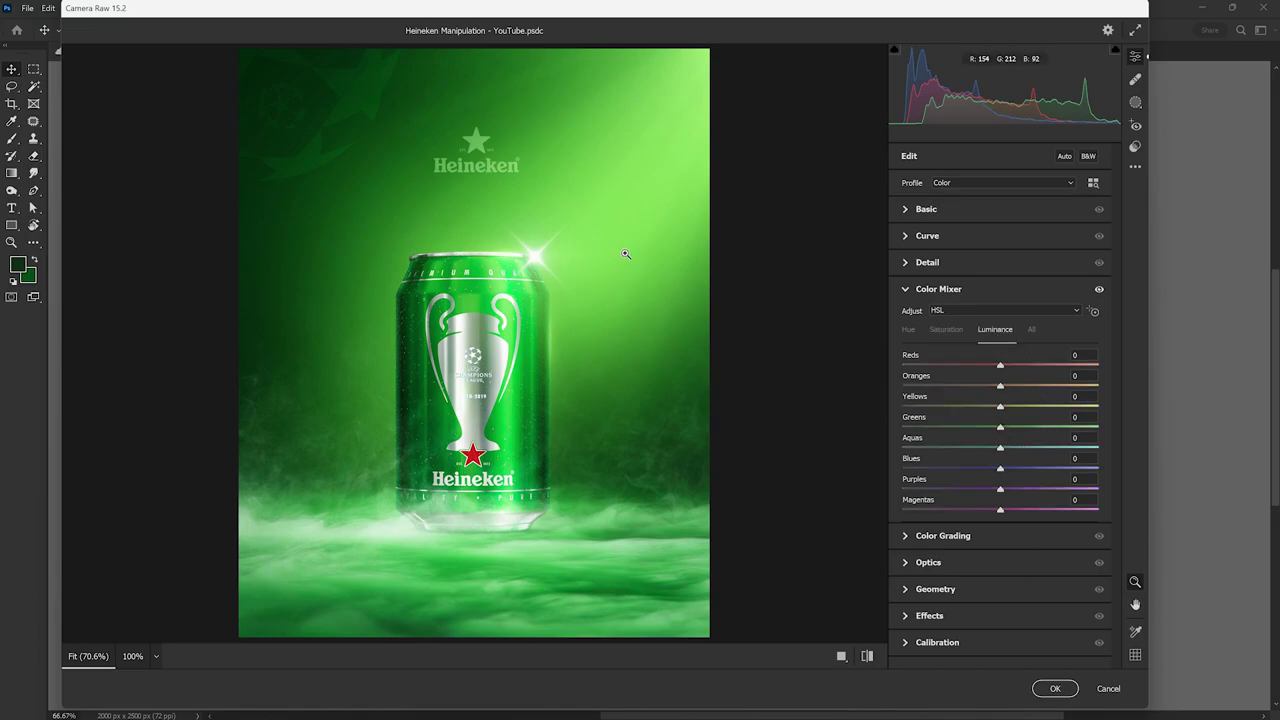
pyautogui.moveTo(1000, 427); pyautogui.dragTo(990, 427)
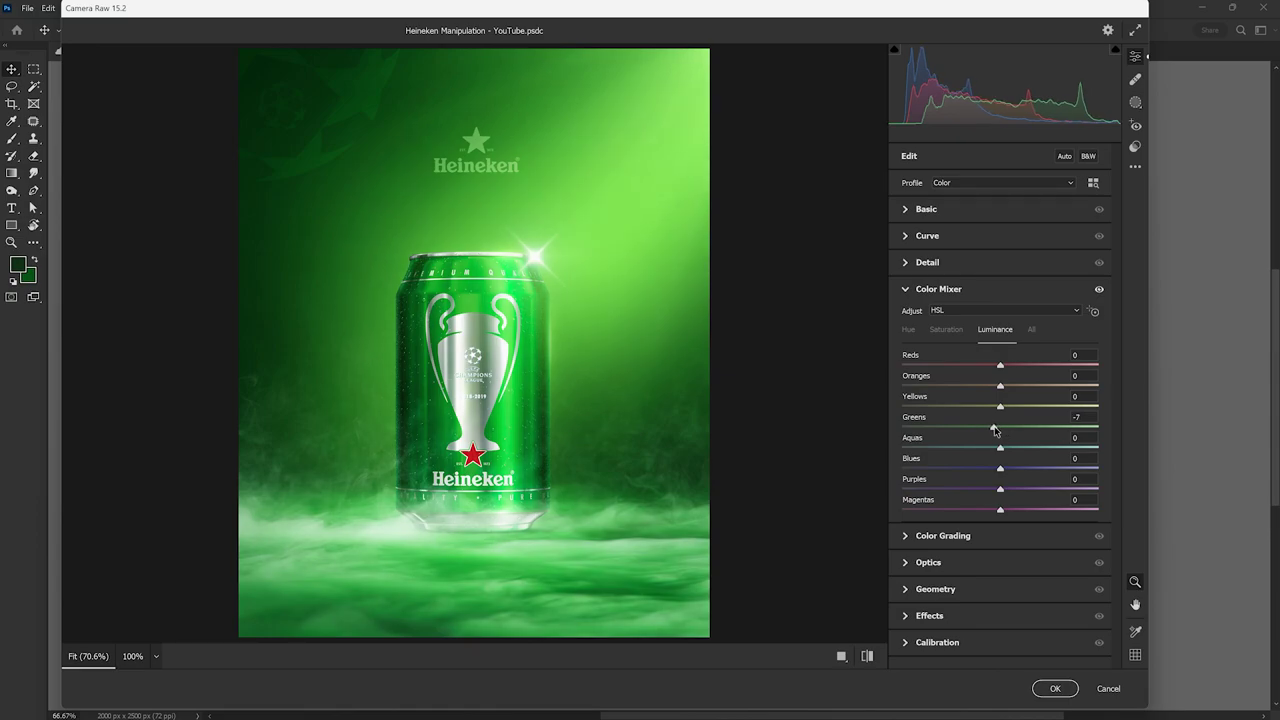
pyautogui.click(867, 656)
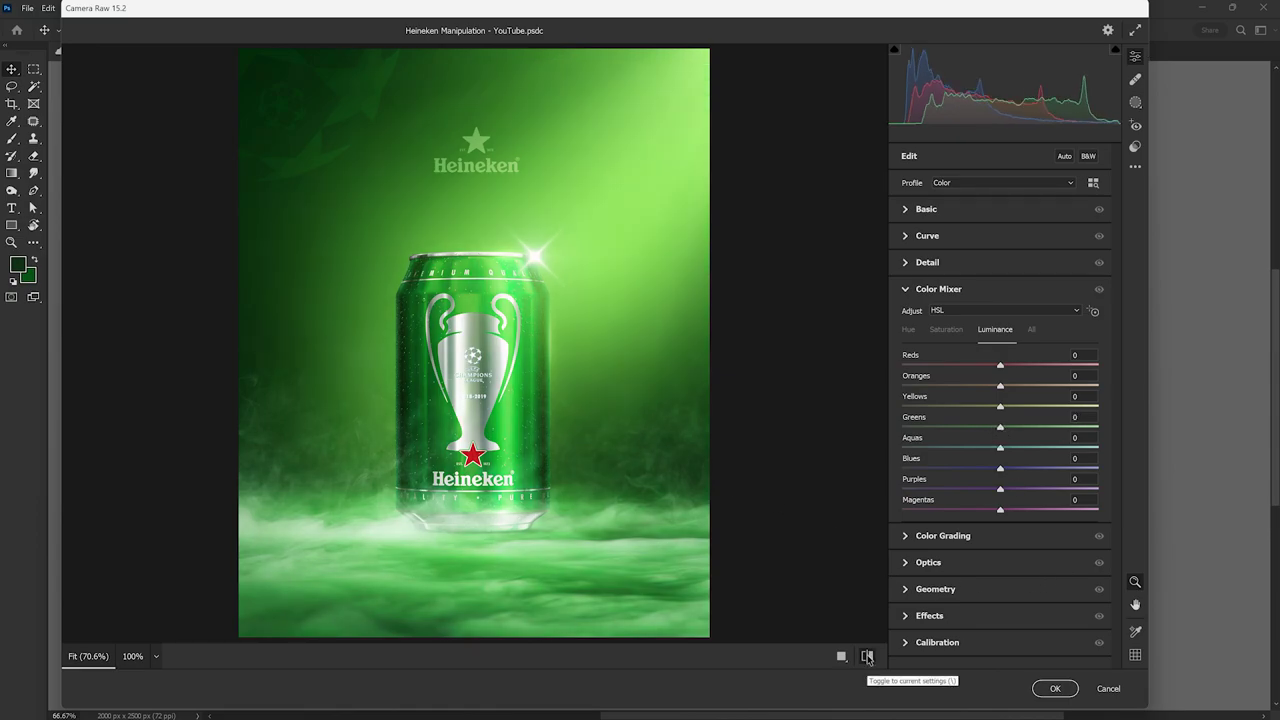
pyautogui.click(867, 656)
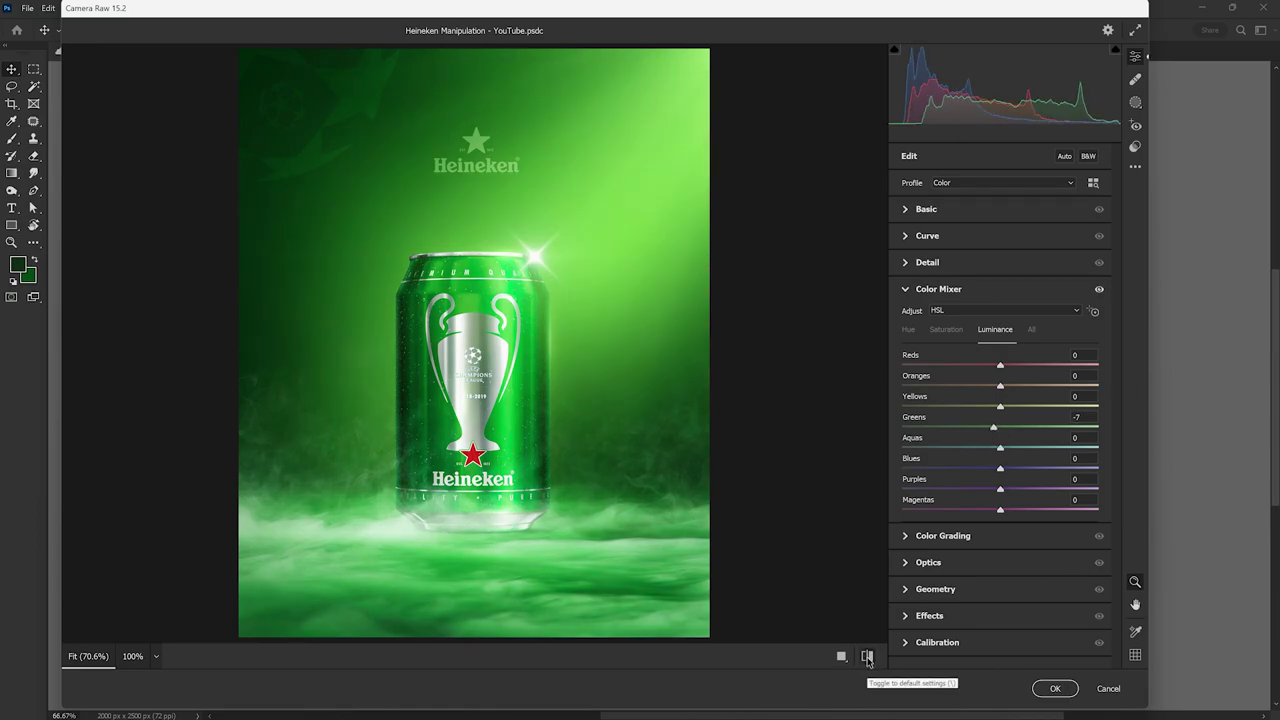
pyautogui.click(1055, 688)
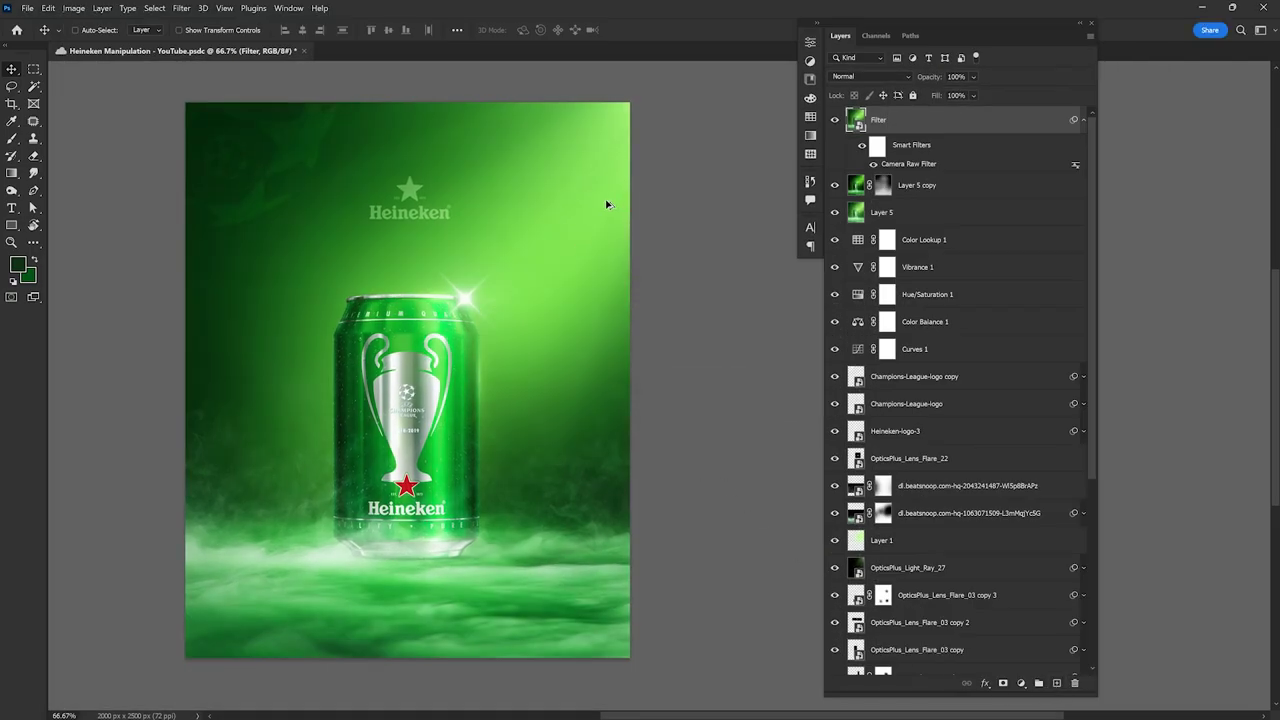
# Step: Create a new Overlay-mode layer filled with 50% gray
pyautogui.keyDown('alt'); pyautogui.click(1057, 686); pyautogui.keyUp('alt')
pyautogui.click(405, 179)
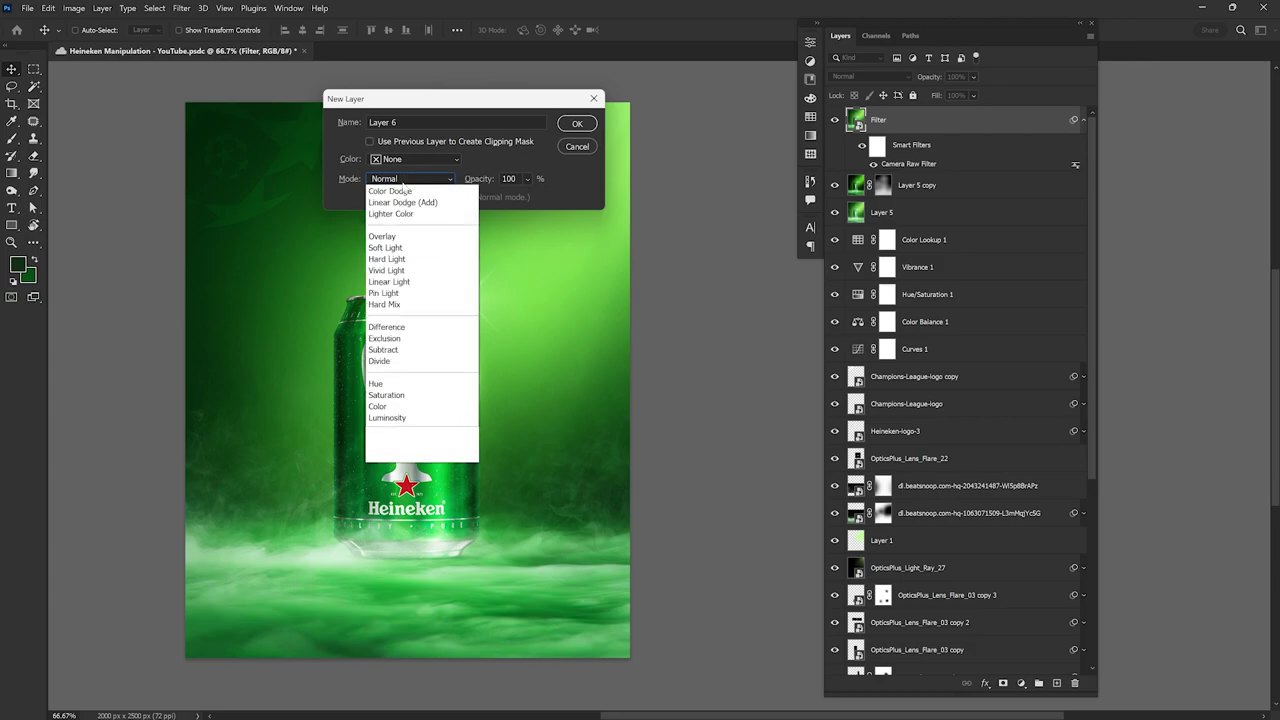
pyautogui.click(419, 360)
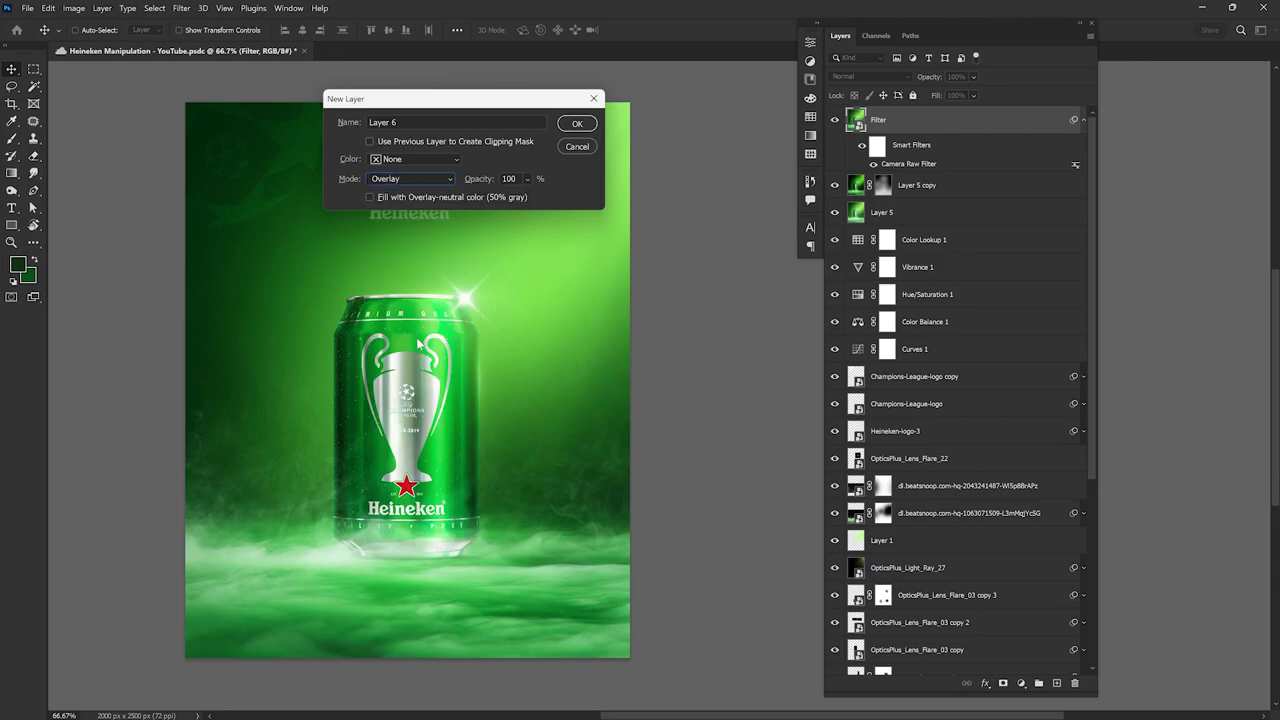
pyautogui.click(370, 197)
pyautogui.click(577, 123)
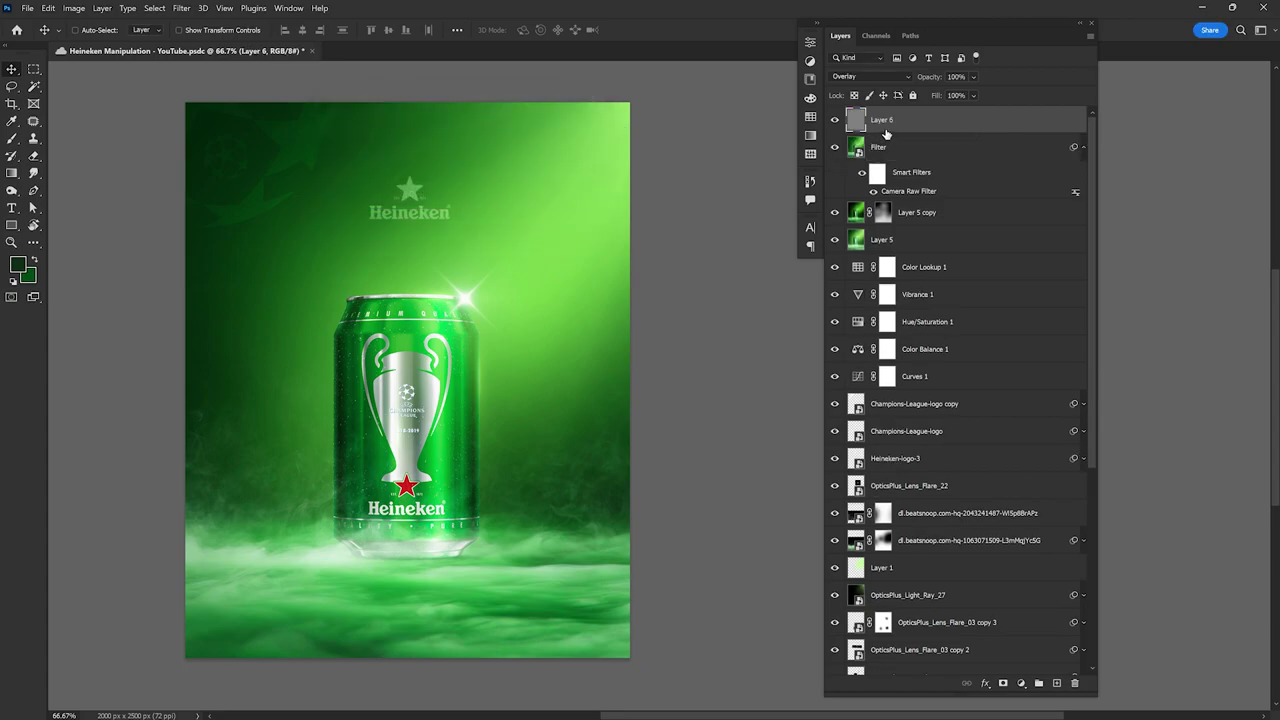
# Step: Add 3% Gaussian noise to the gray Overlay layer
pyautogui.click(182, 9)
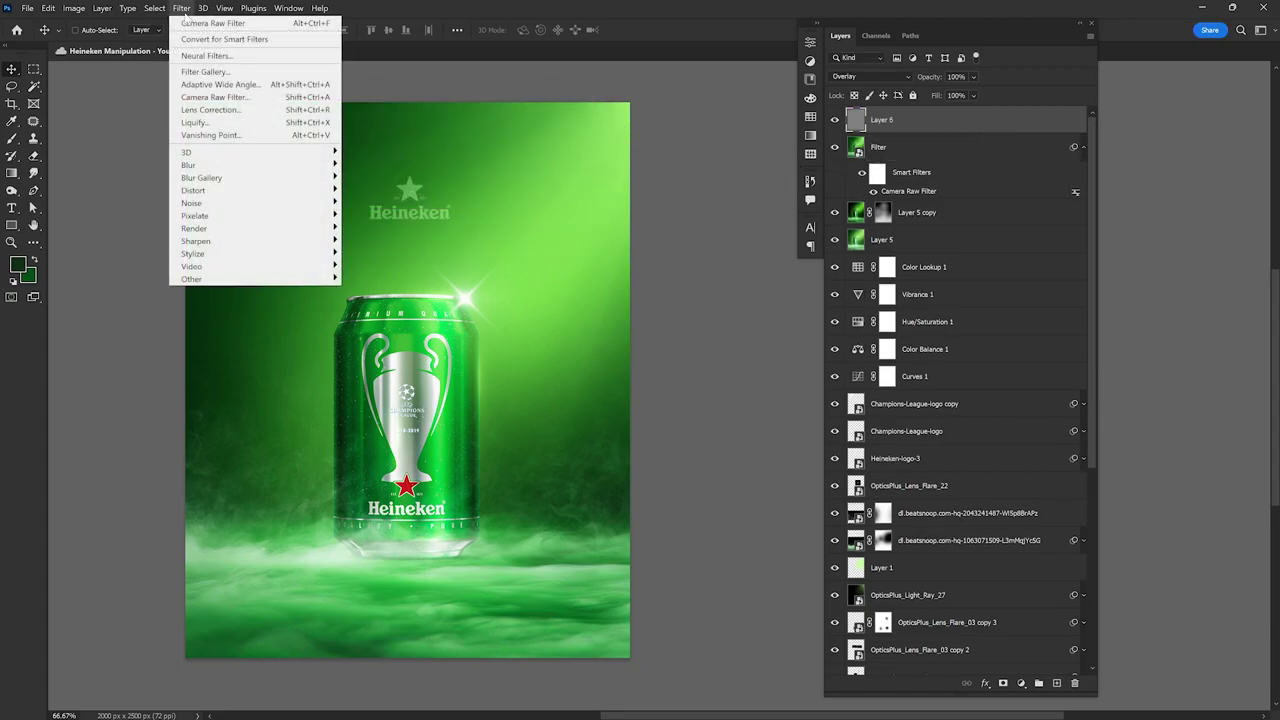
pyautogui.moveTo(191, 203)
pyautogui.click(412, 206)
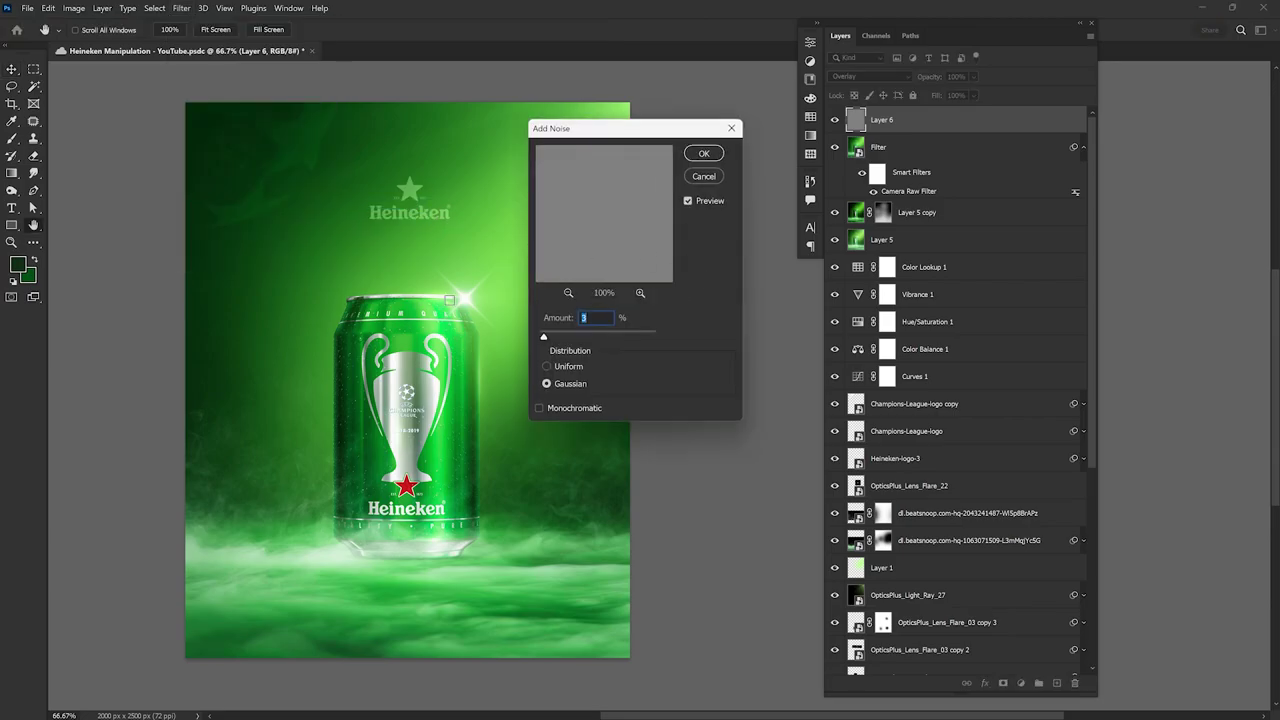
pyautogui.scroll(5, 428, 266)
pyautogui.scroll(-4, 363, 246)
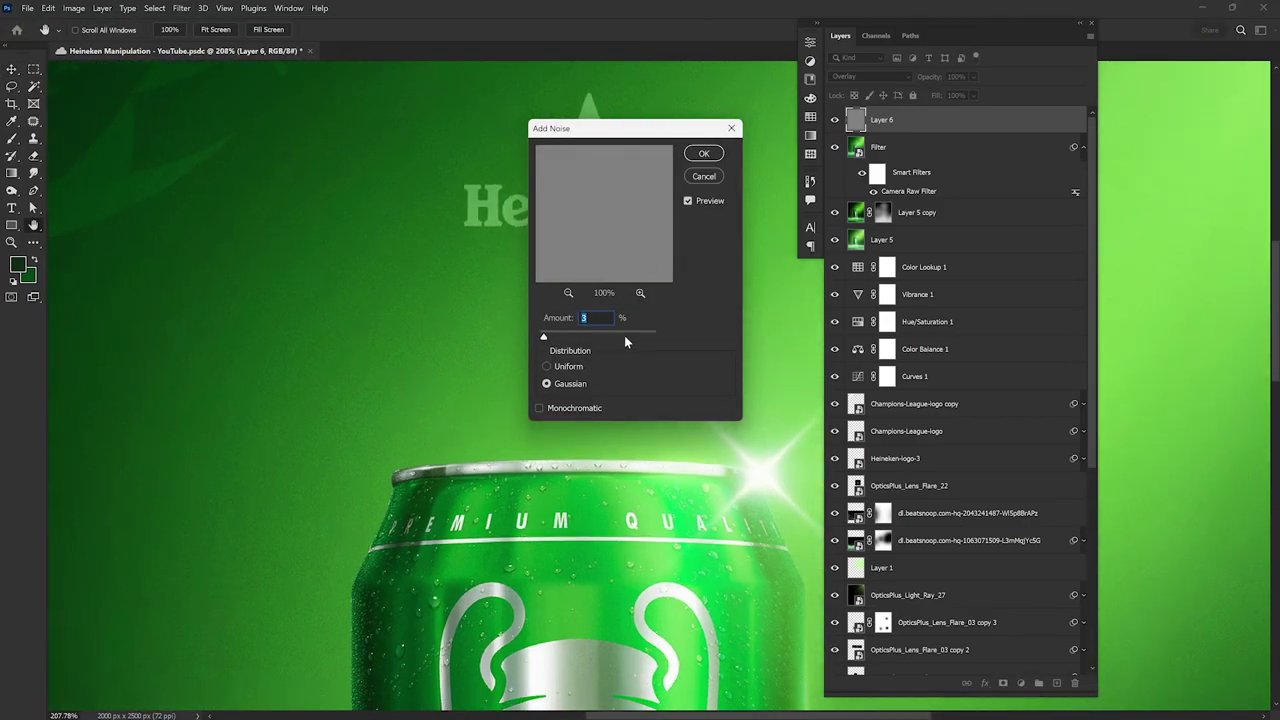
pyautogui.click(688, 201)
pyautogui.click(703, 154)
pyautogui.scroll(-5, 518, 136)
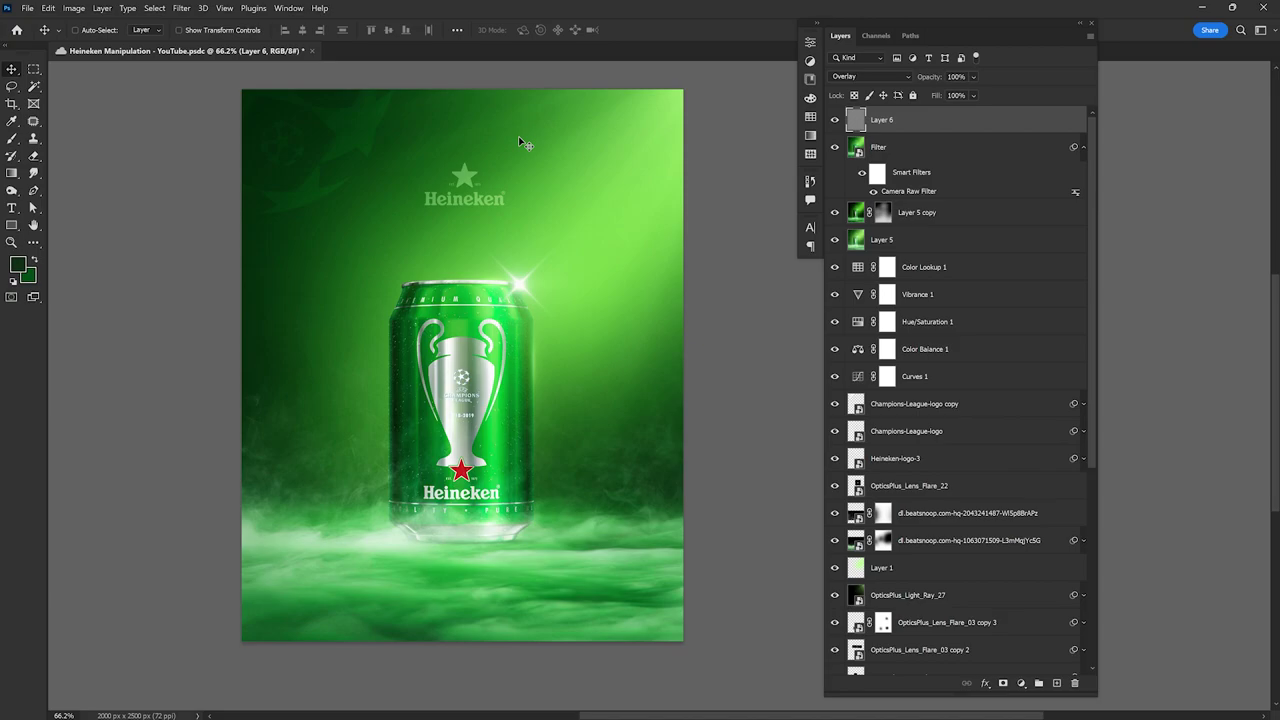